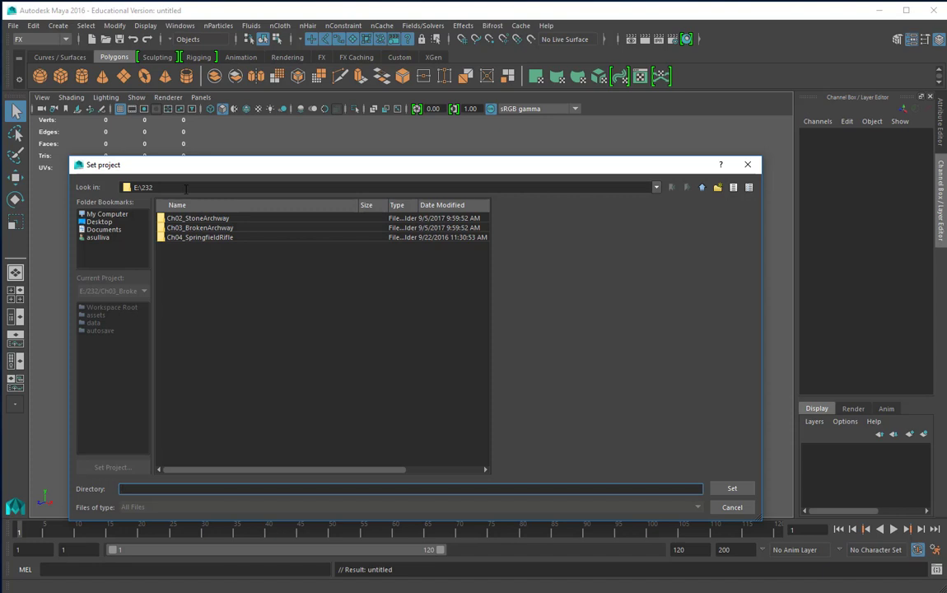
Set the project to the Ch03_BrokenArchway folder and save the scene as brokenArchway-1 in its scenes folder
{"action": "double_click", "coordinate": [208, 228]}
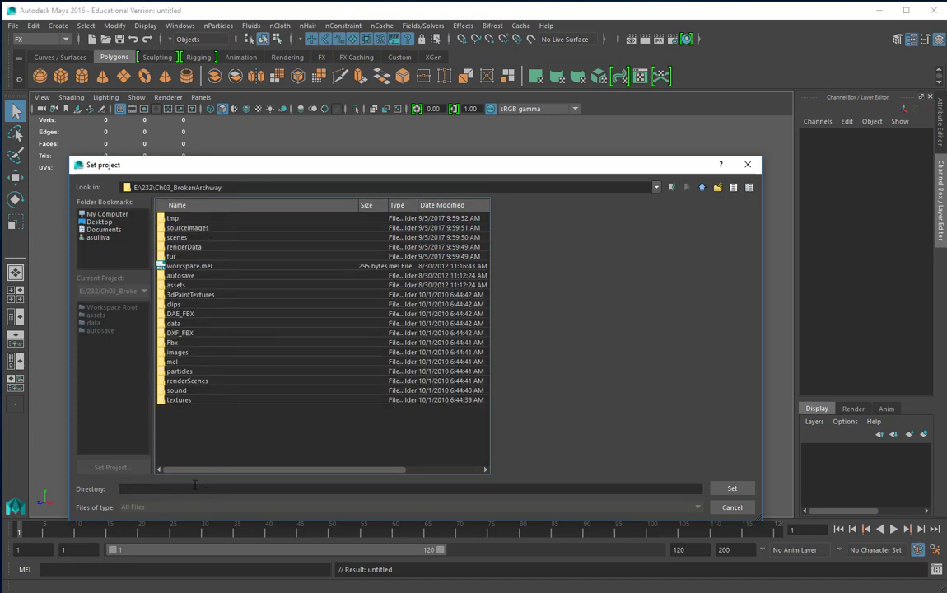
{"action": "left_click", "coordinate": [741, 490]}
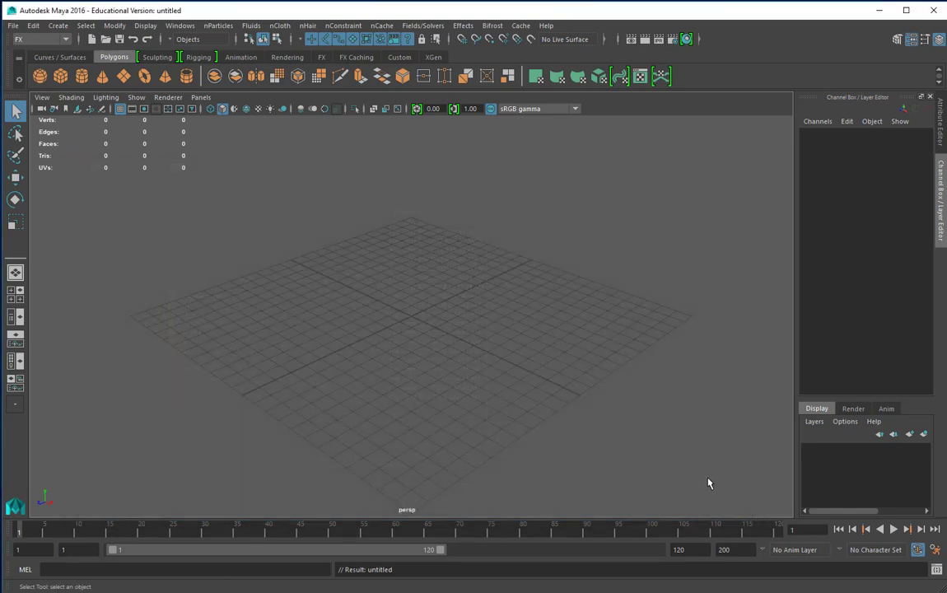
{"action": "left_click", "coordinate": [14, 27]}
{"action": "left_click", "coordinate": [48, 86]}
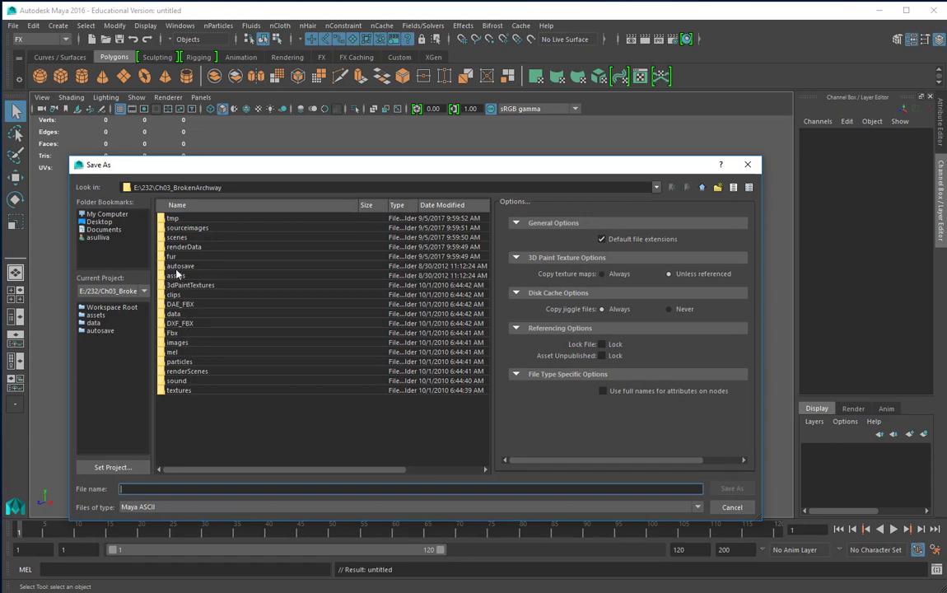
{"action": "double_click", "coordinate": [175, 237]}
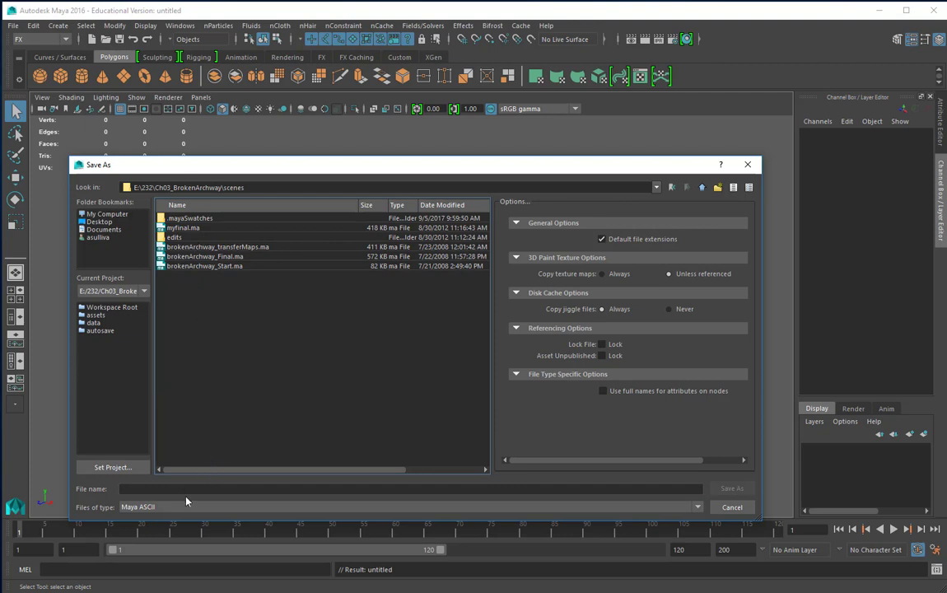
{"action": "left_click", "coordinate": [163, 489]}
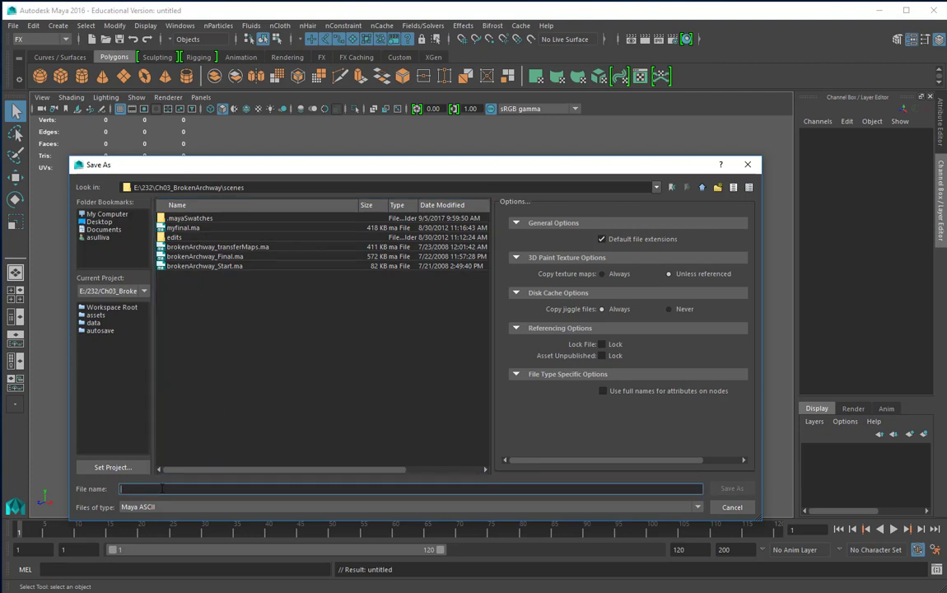
{"action": "type", "text": "broken"}
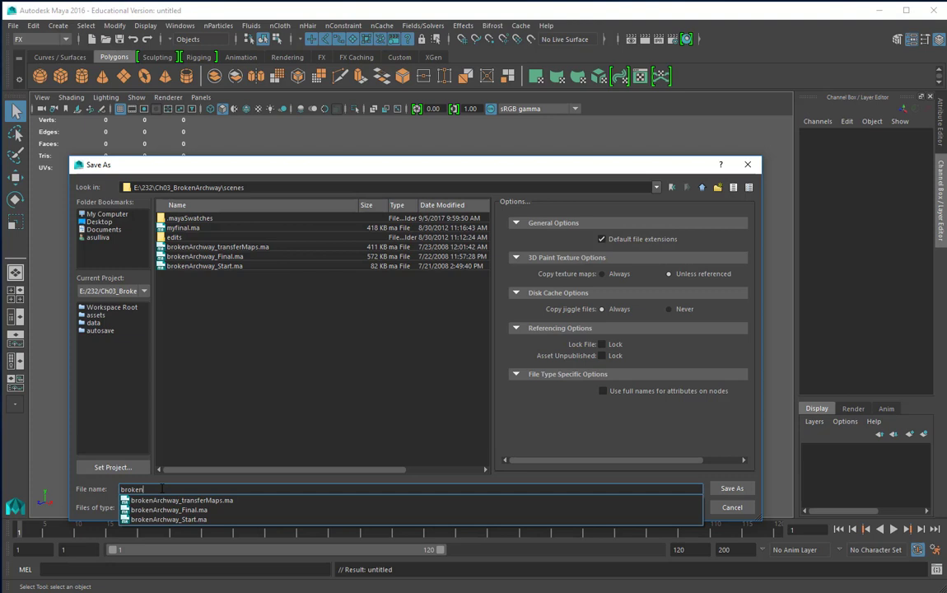
{"action": "type", "text": "Archway-1"}
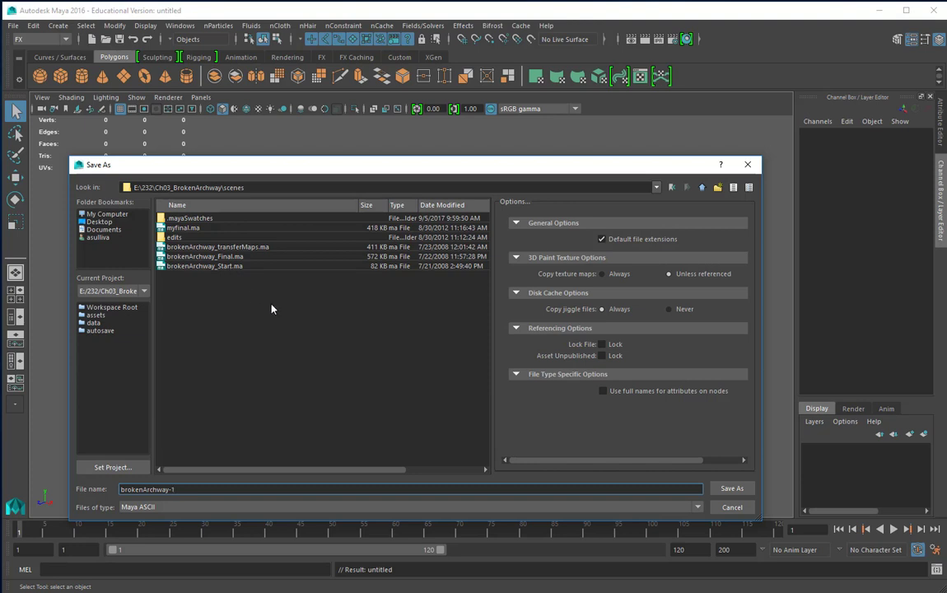
{"action": "left_click", "coordinate": [730, 489]}
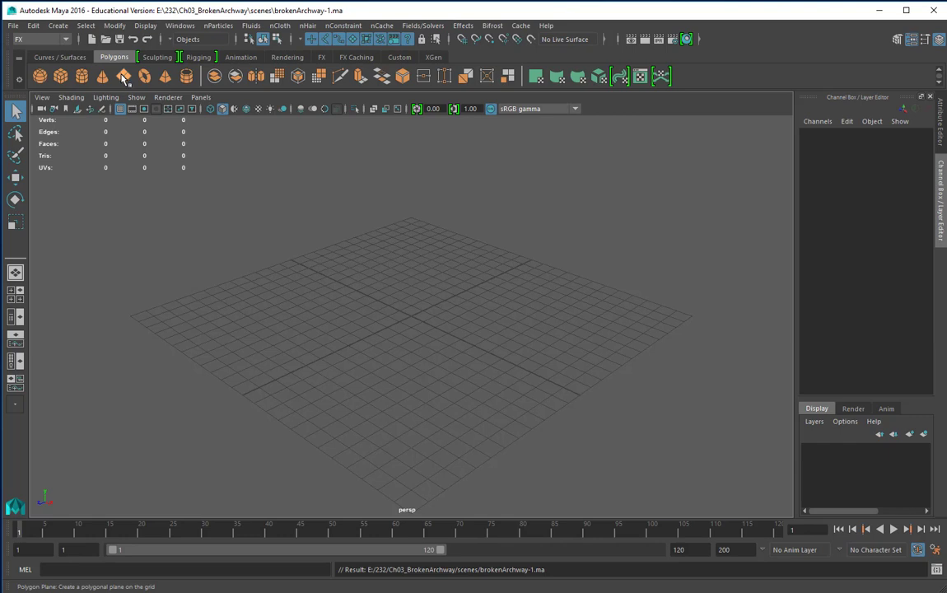
Create a polygon plane with width and height 24 and both width and height subdivisions set to 1
{"action": "left_click", "coordinate": [123, 76]}
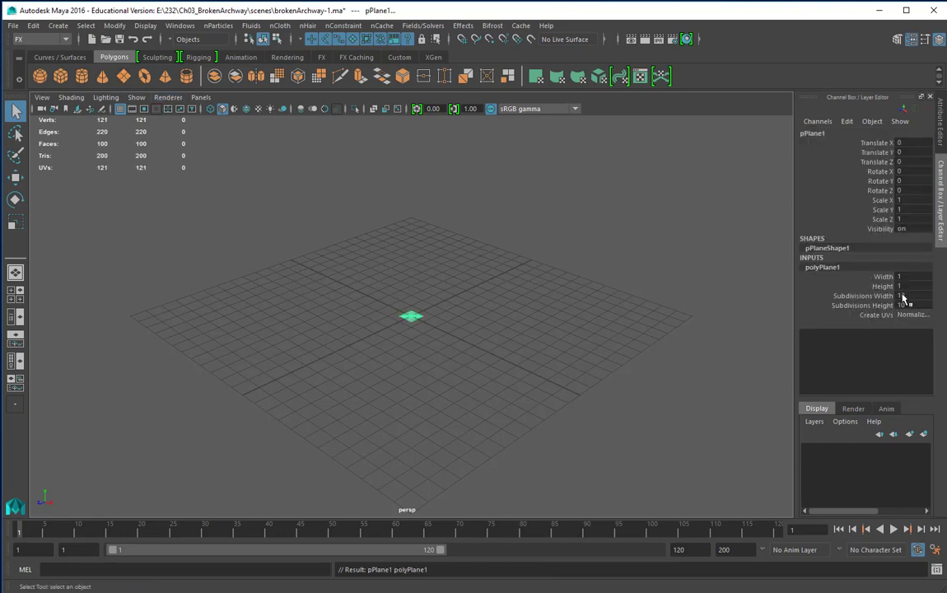
{"action": "left_click_drag", "start_coordinate": [906, 276], "coordinate": [908, 285]}
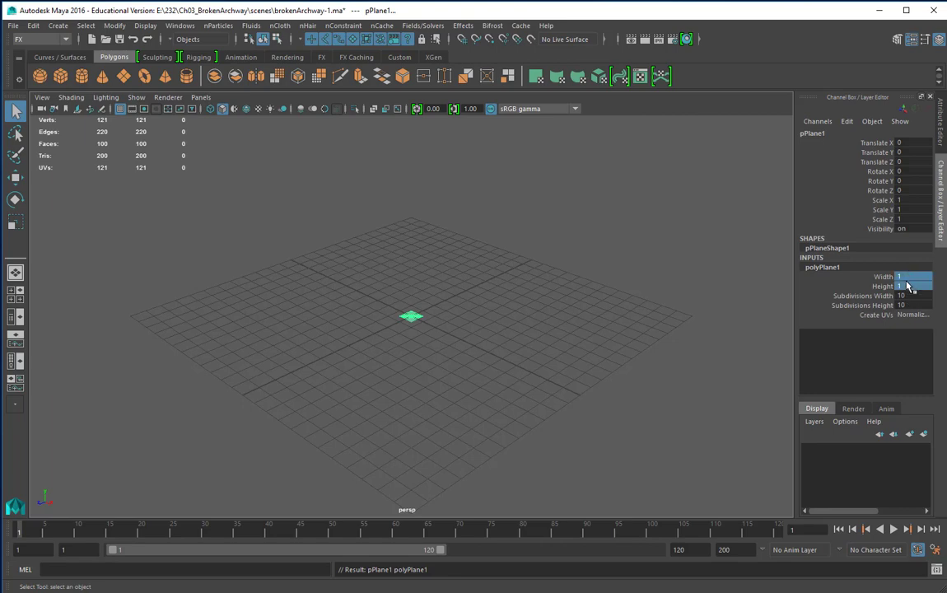
{"action": "type", "text": "24"}
{"action": "key", "text": "Tab"}
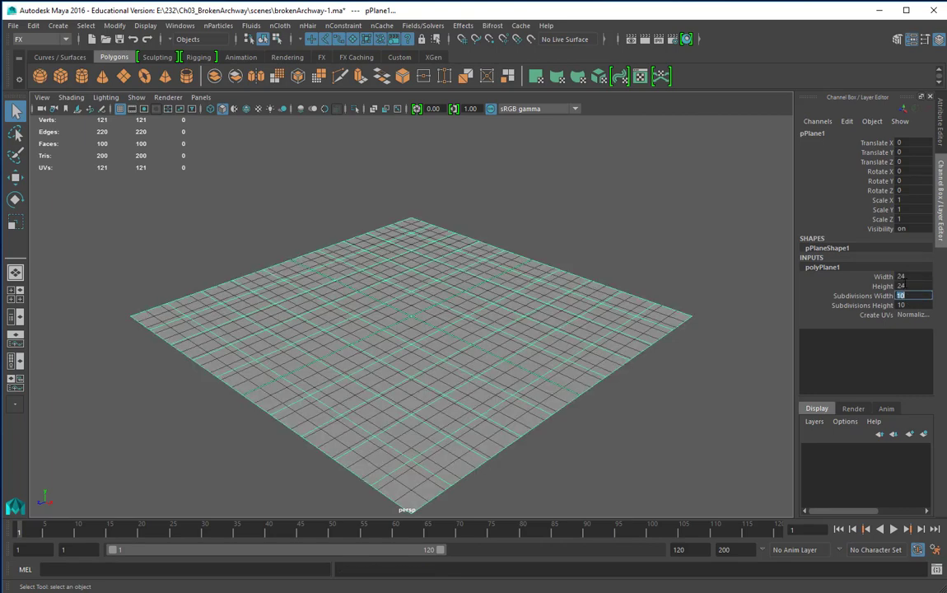
{"action": "left_click", "coordinate": [906, 305]}
{"action": "key", "text": "Tab"}
{"action": "left_click", "coordinate": [906, 295]}
{"action": "left_click", "coordinate": [908, 306], "text": "shift"}
{"action": "type", "text": "1"}
{"action": "key", "text": "Return"}
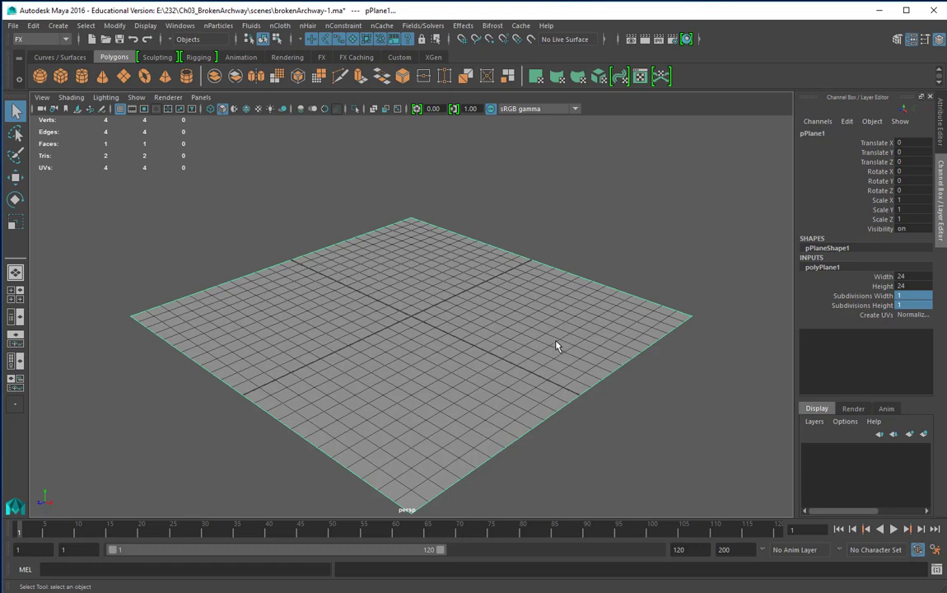
{"action": "left_click", "coordinate": [912, 296]}
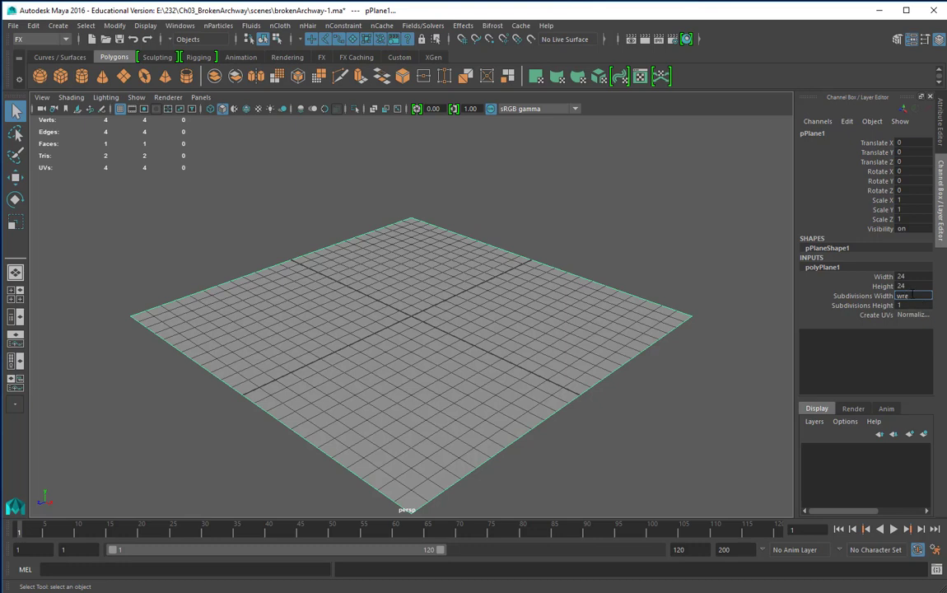
{"action": "key", "text": "BackSpace"}
{"action": "key", "text": "BackSpace"}
{"action": "key", "text": "BackSpace"}
{"action": "type", "text": "1"}
{"action": "key", "text": "Return"}
{"action": "key", "text": "e"}
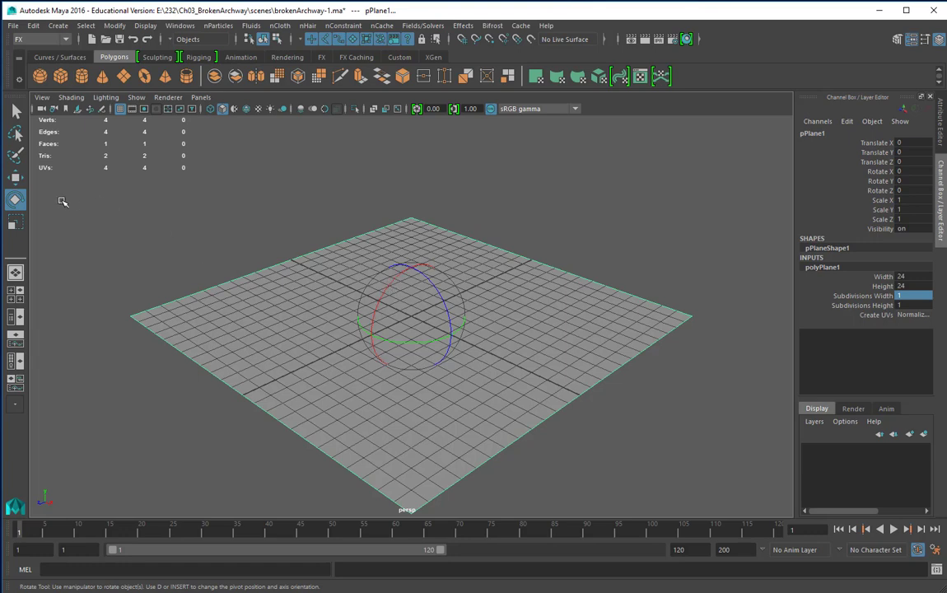
Switch to the Hypershade/Persp layout and create new Lambert materials
{"action": "left_click", "coordinate": [15, 361]}
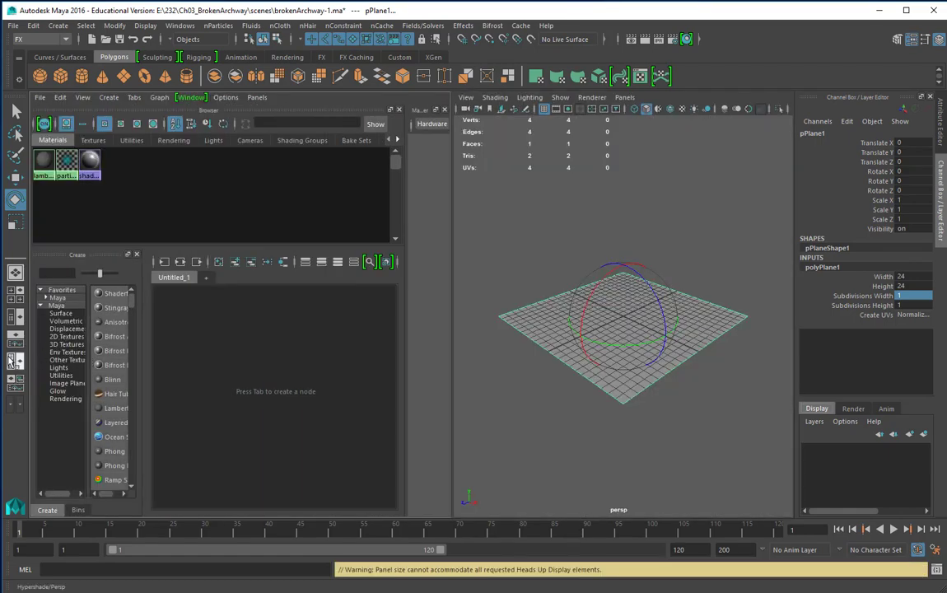
{"action": "left_click", "coordinate": [625, 98]}
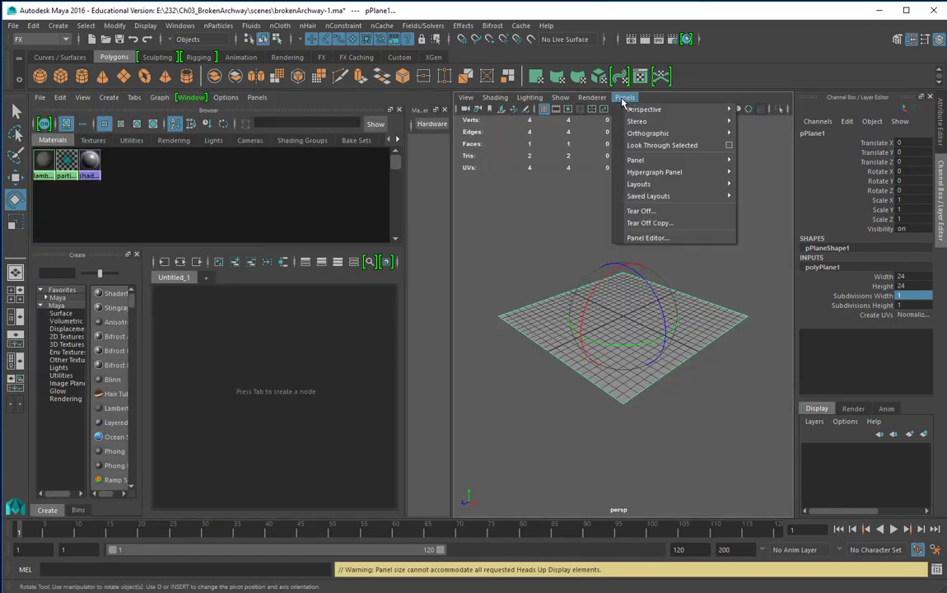
{"action": "mouse_move", "coordinate": [637, 198]}
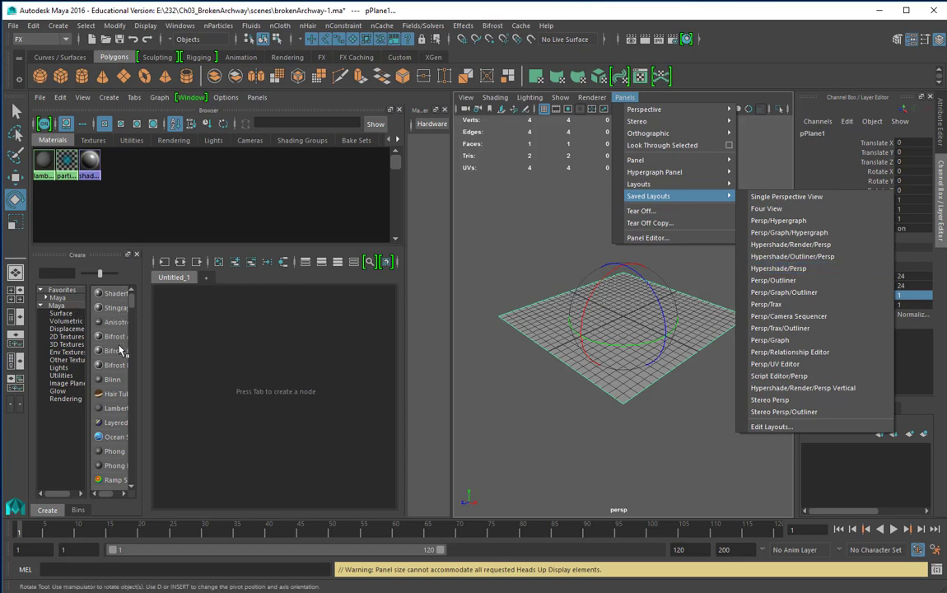
{"action": "left_click", "coordinate": [116, 411]}
{"action": "left_click", "coordinate": [116, 409]}
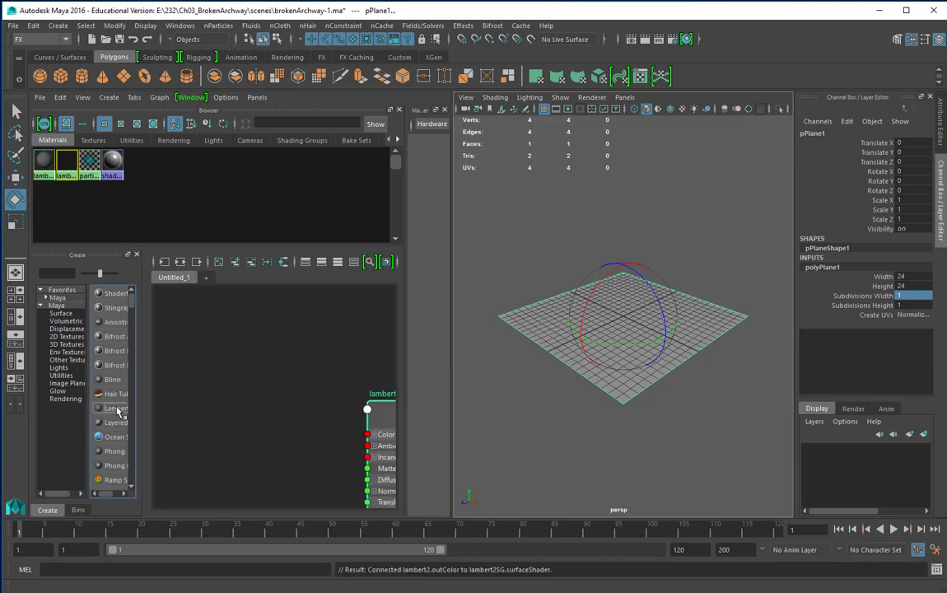
Delete the surplus Lambert material so that only one new Lambert remains beside the default one
{"action": "left_click", "coordinate": [48, 160]}
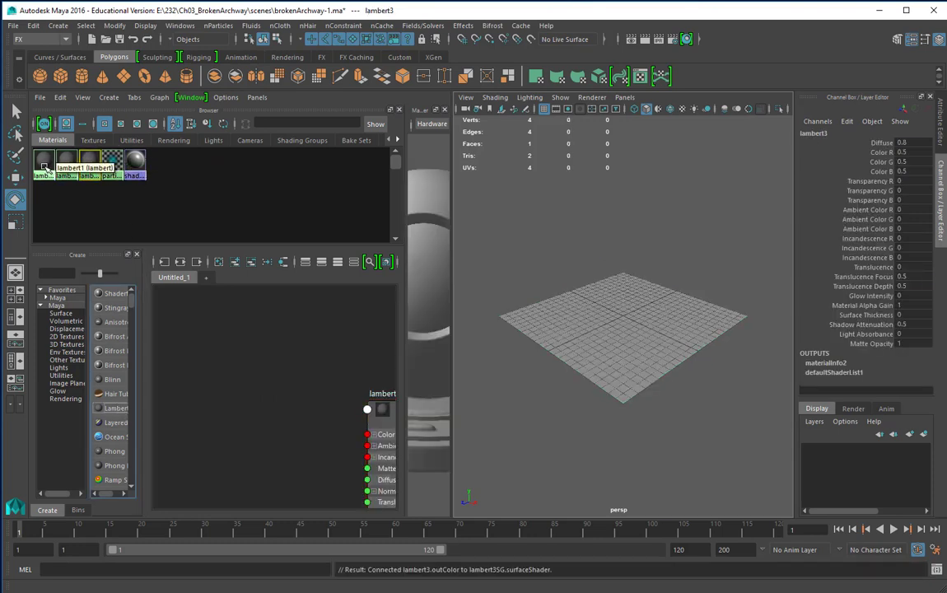
{"action": "key", "text": "Delete"}
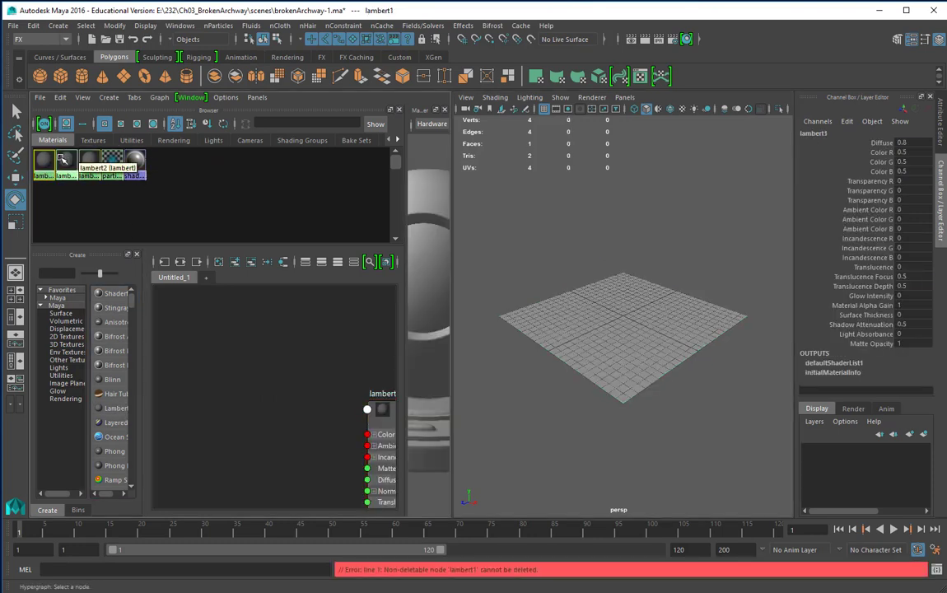
{"action": "left_click", "coordinate": [90, 162]}
{"action": "key", "text": "Delete"}
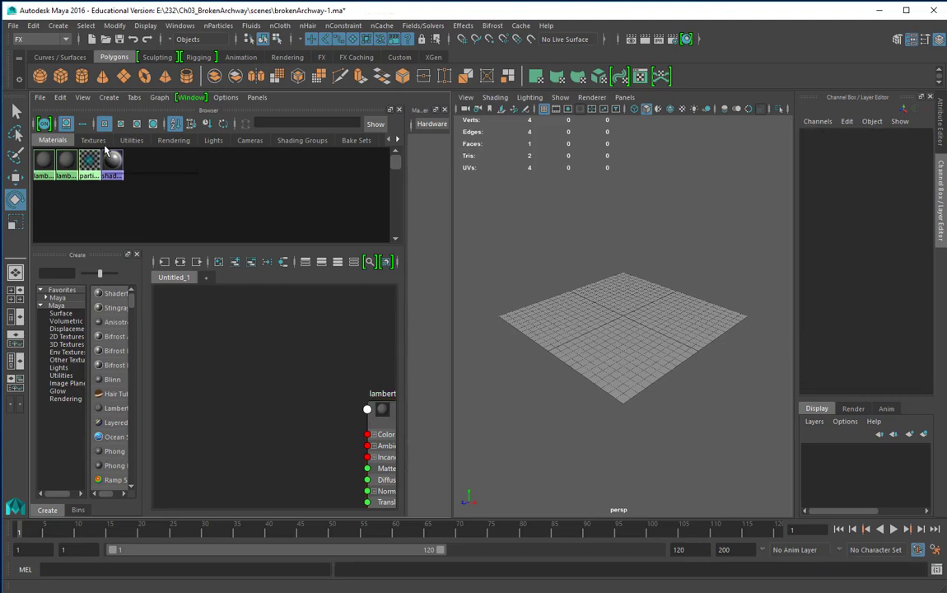
Open the new Lambert material's attributes and rename it TemplateShades
{"action": "double_click", "coordinate": [65, 163]}
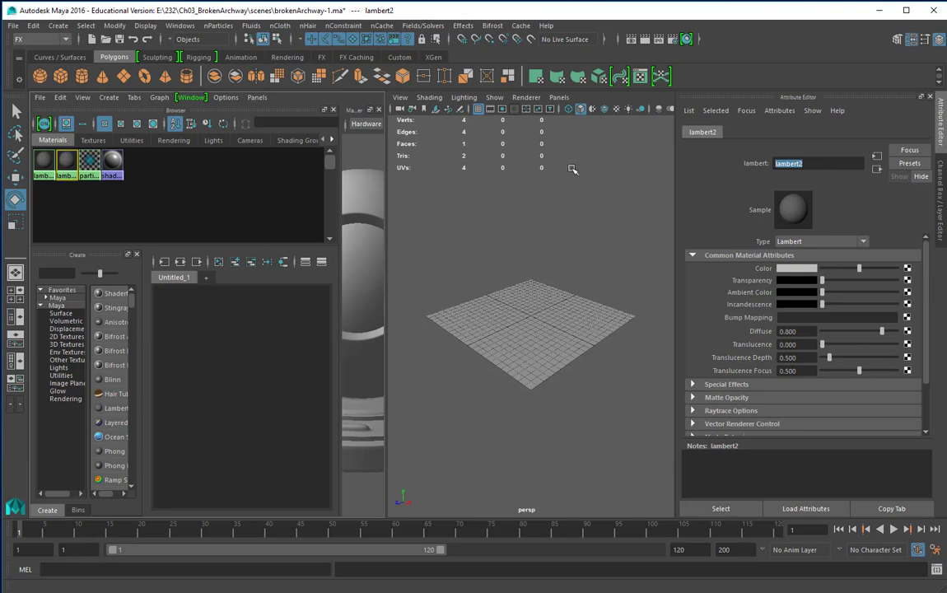
{"action": "type", "text": "TemplateShades"}
{"action": "key", "text": "Return"}
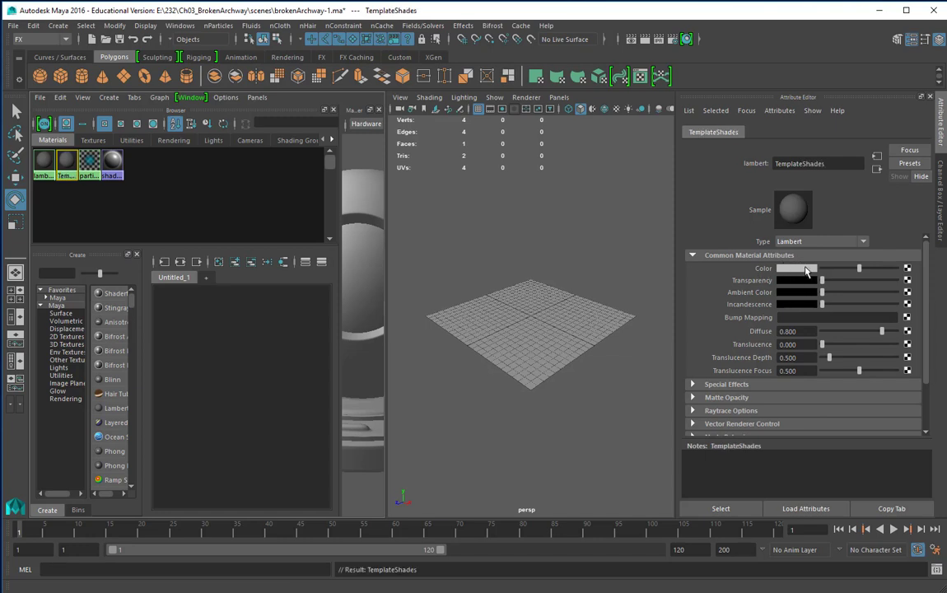
Map a File texture to the TemplateShades color and load brokenArch_ColorMap.tif from the sourceimages folder
{"action": "left_click", "coordinate": [907, 269]}
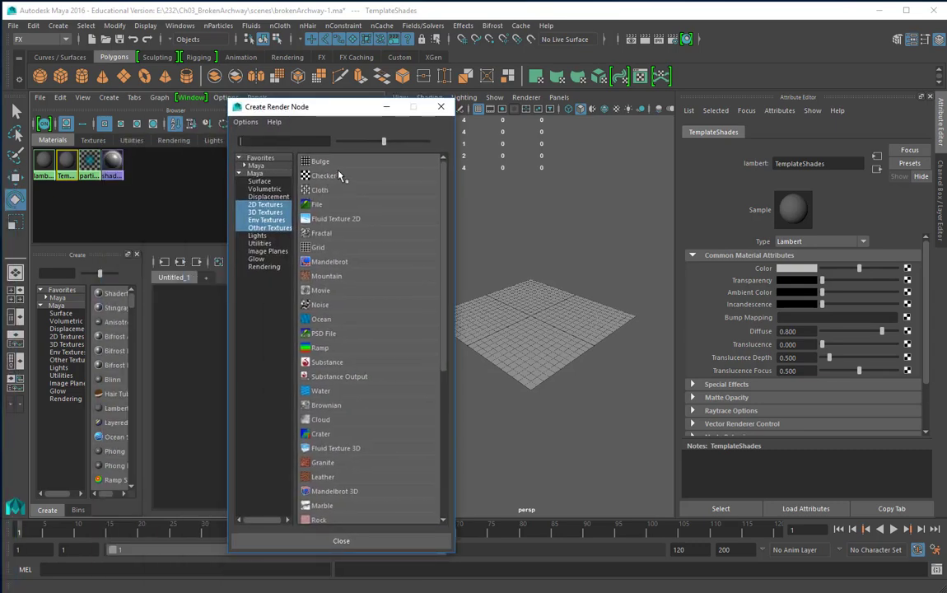
{"action": "left_click", "coordinate": [318, 206]}
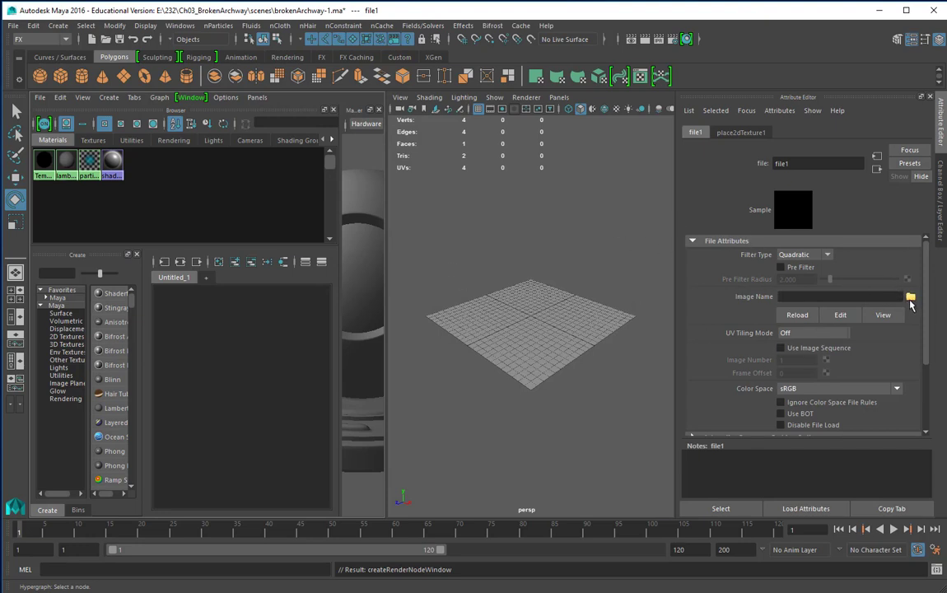
{"action": "left_click", "coordinate": [910, 297]}
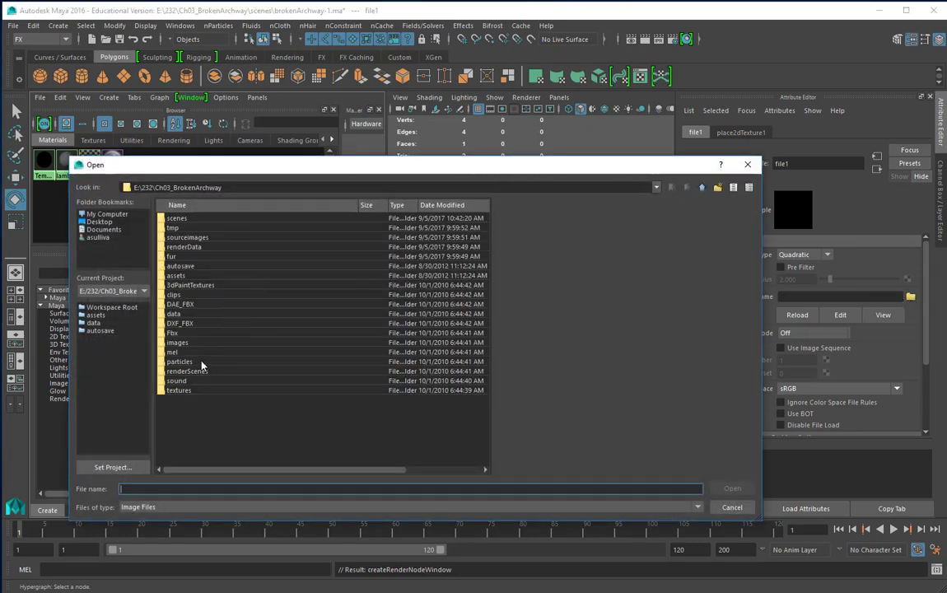
{"action": "double_click", "coordinate": [196, 239]}
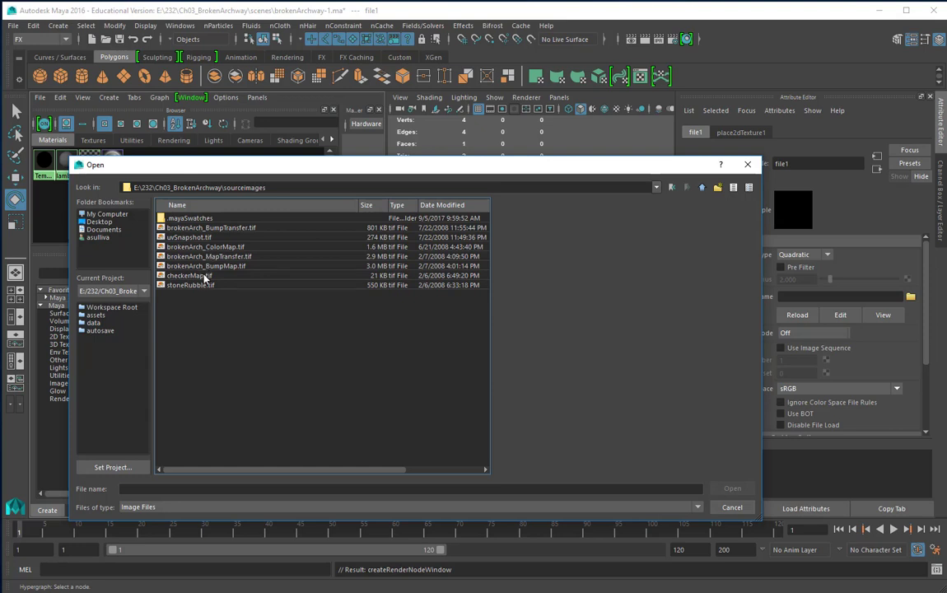
{"action": "left_click", "coordinate": [208, 247]}
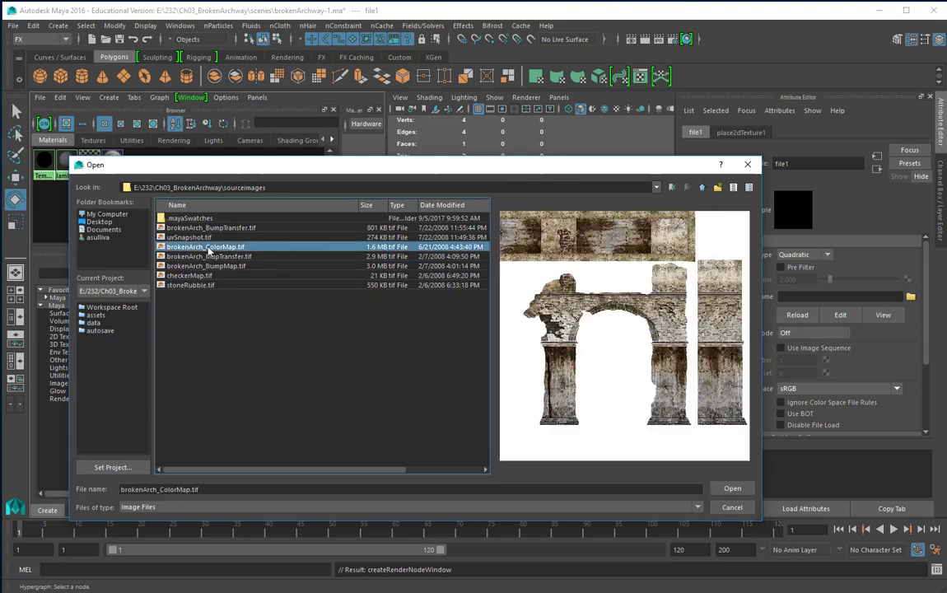
{"action": "left_click", "coordinate": [210, 257]}
{"action": "left_click", "coordinate": [210, 266]}
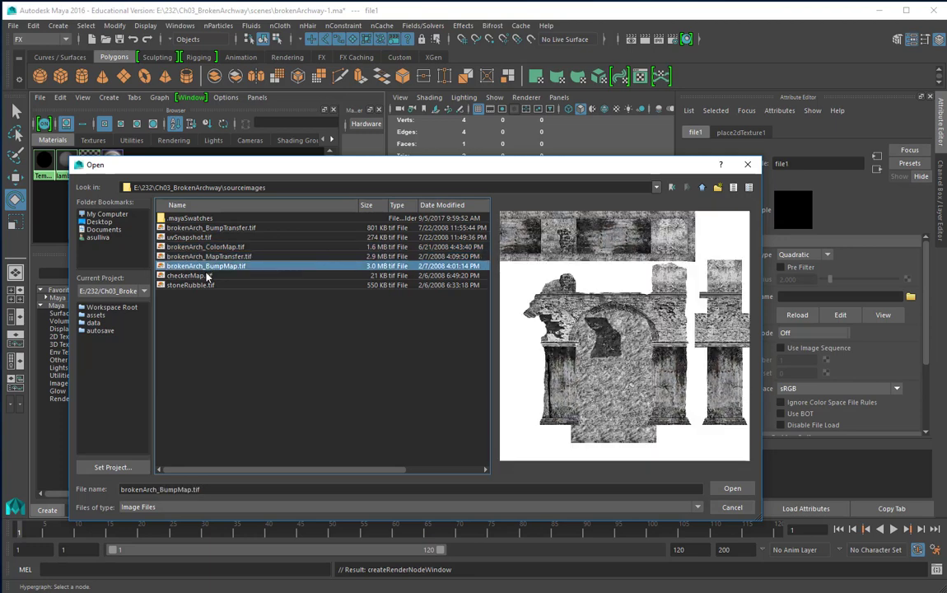
{"action": "left_click", "coordinate": [191, 237]}
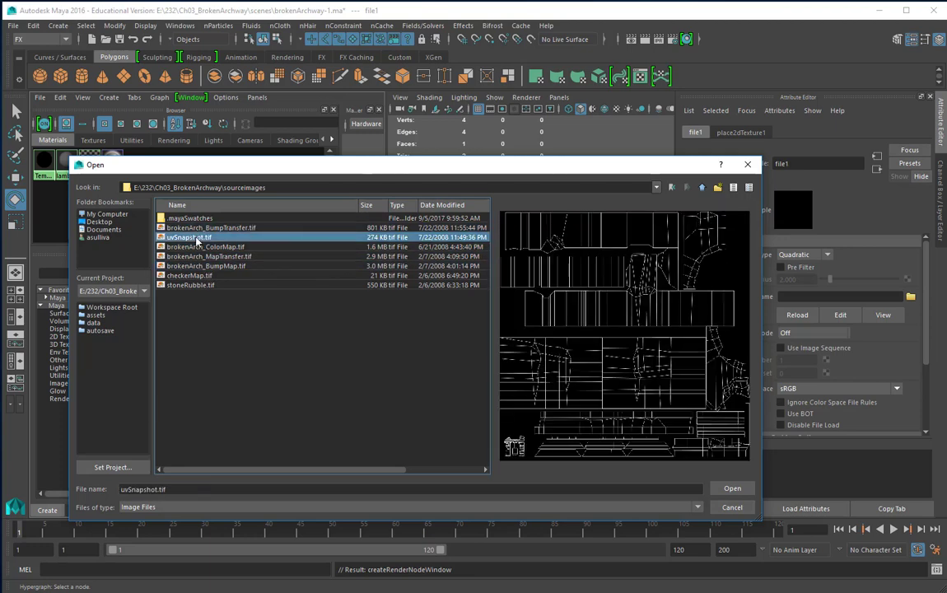
{"action": "left_click", "coordinate": [201, 247]}
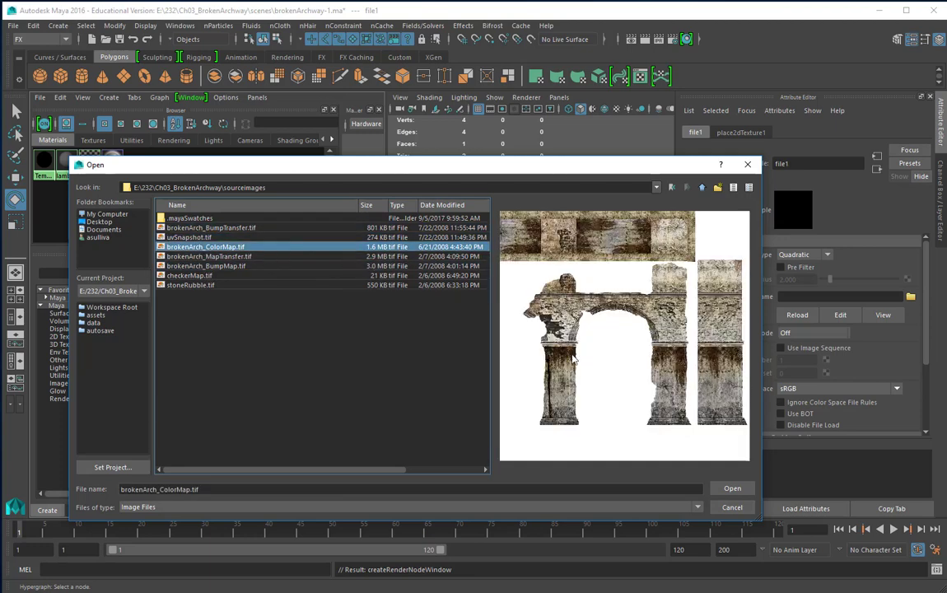
{"action": "left_click", "coordinate": [732, 489]}
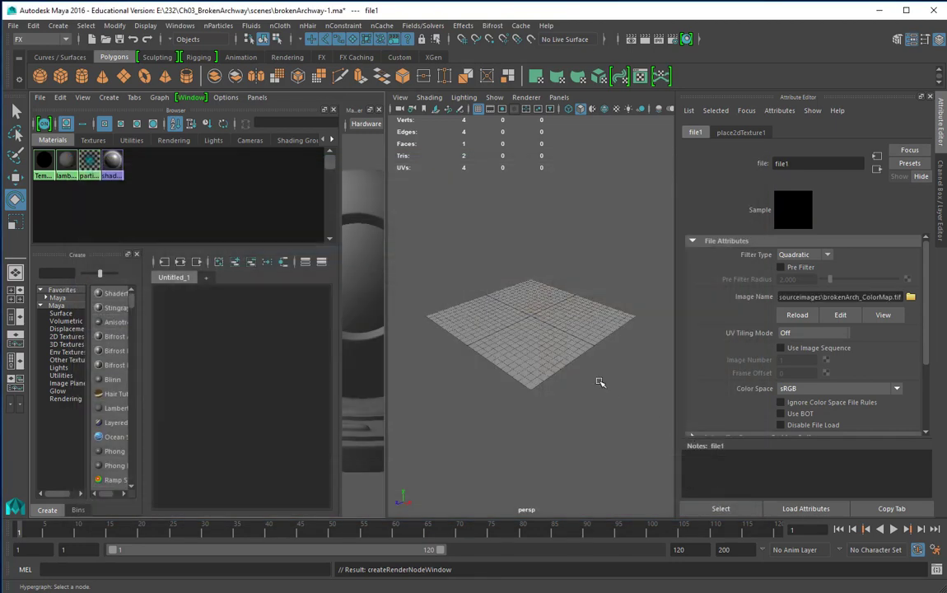
Assign the existing TemplateShades material to the template plane
{"action": "left_click", "coordinate": [554, 326]}
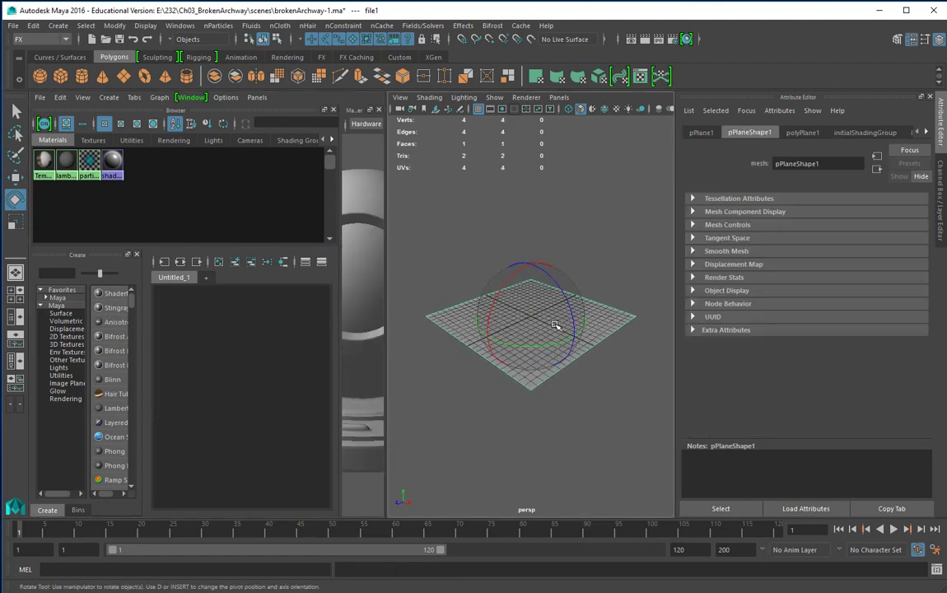
{"action": "key", "text": "q"}
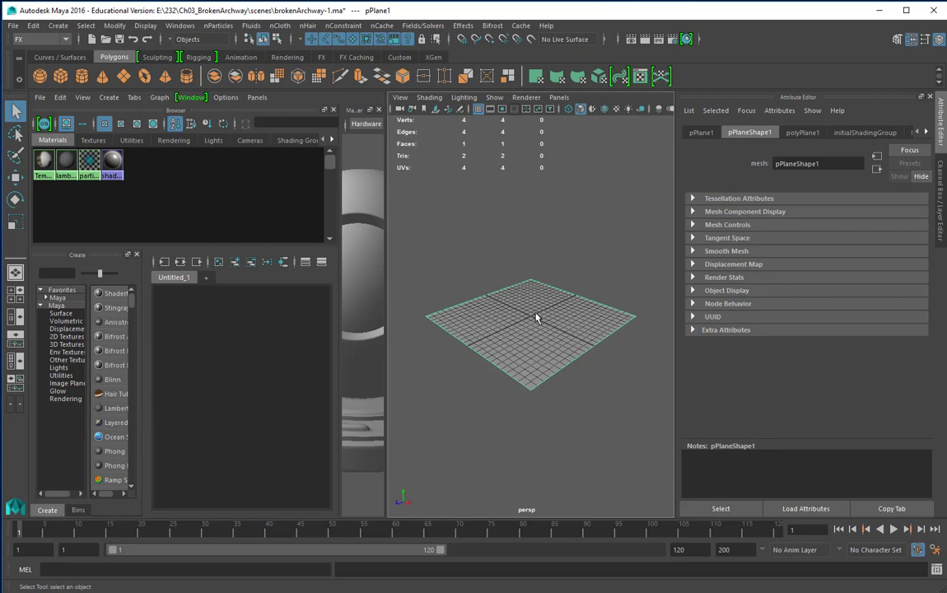
{"action": "right_click", "coordinate": [536, 319]}
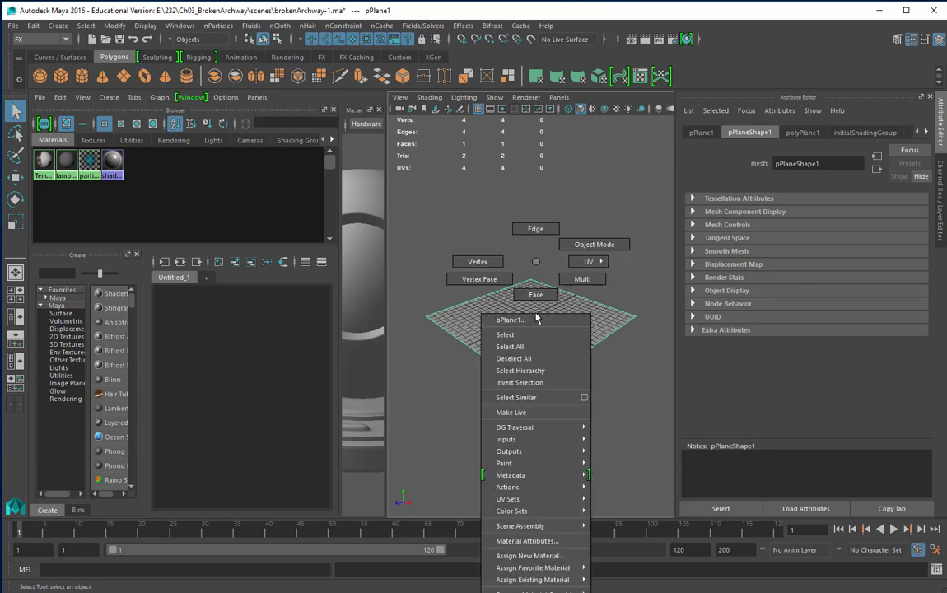
{"action": "mouse_move", "coordinate": [539, 580]}
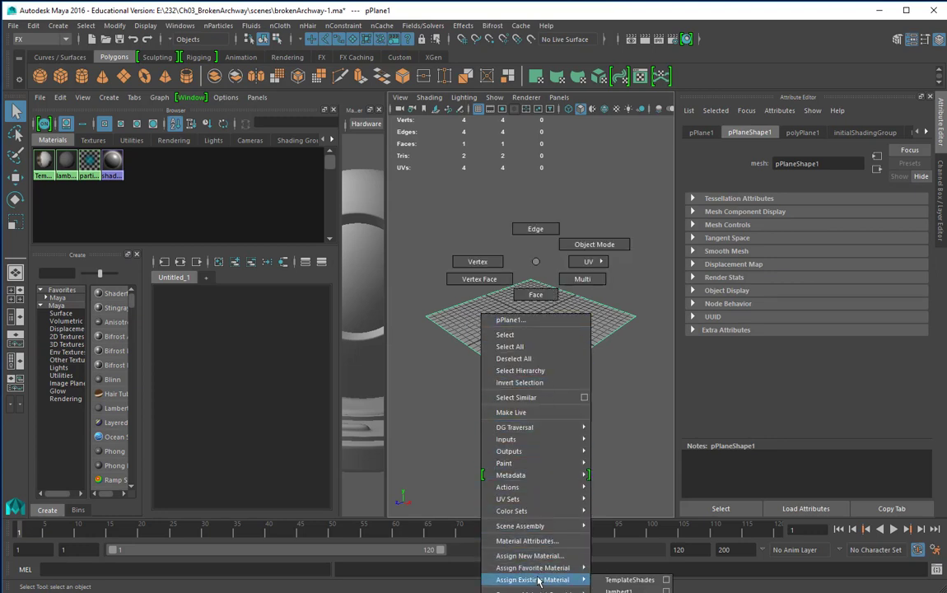
{"action": "left_click", "coordinate": [645, 581]}
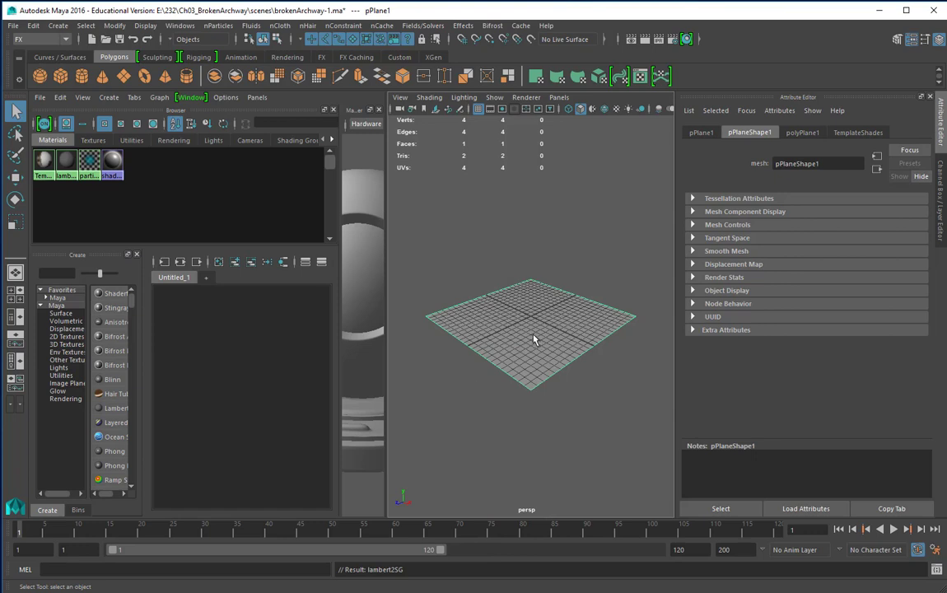
Turn on hardware texturing and textured display in the perspective view to show the arch image on the plane
{"action": "left_click", "coordinate": [429, 97]}
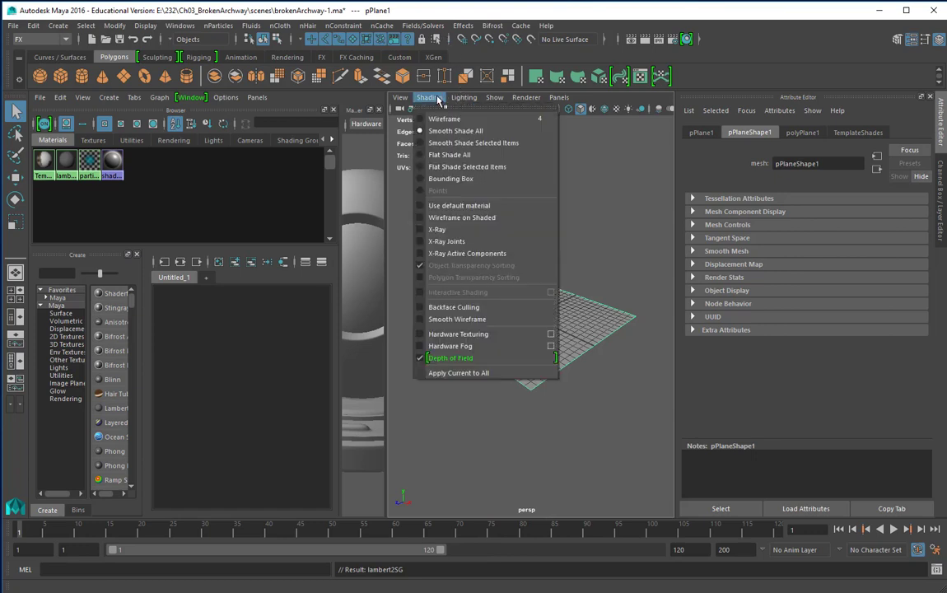
{"action": "left_click", "coordinate": [444, 335]}
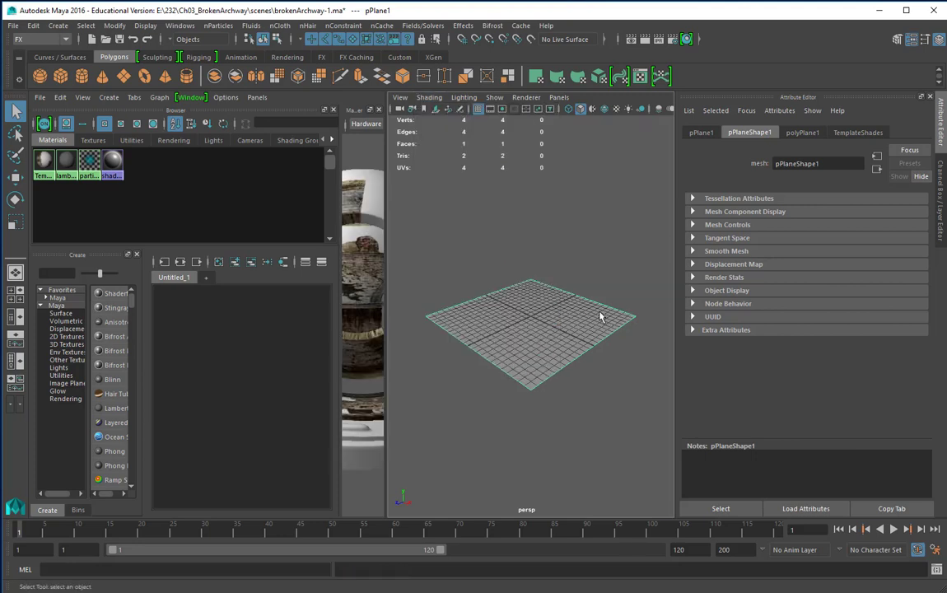
{"action": "key", "text": "6"}
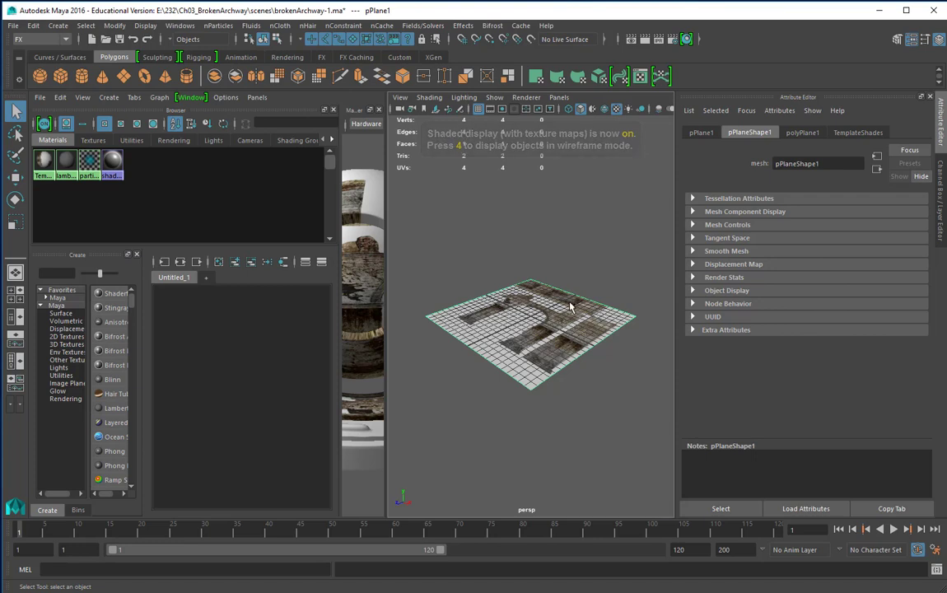
Stand the template plane upright by setting its X rotation to 90 degrees
{"action": "key", "text": "e"}
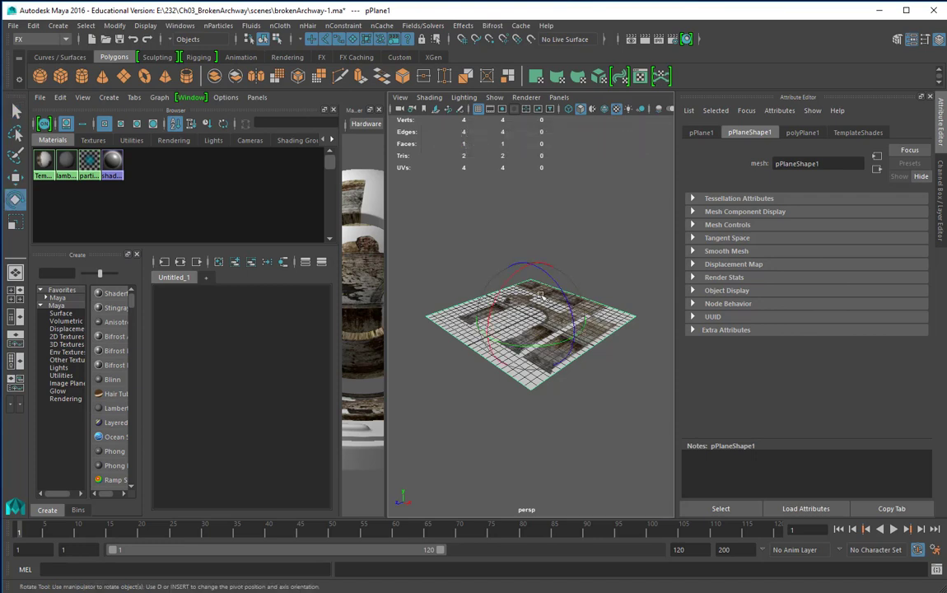
{"action": "left_click_drag", "start_coordinate": [514, 272], "coordinate": [510, 355]}
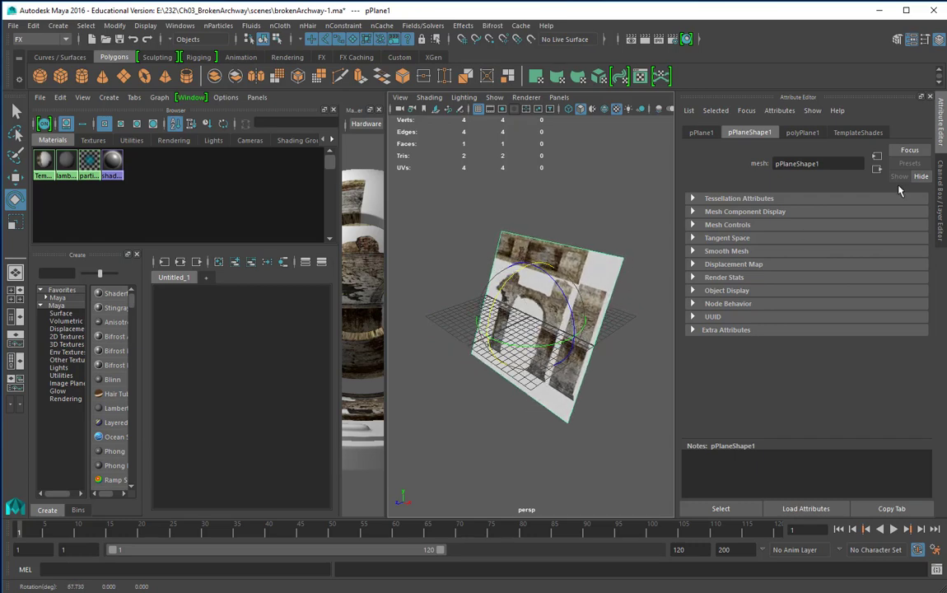
{"action": "left_click", "coordinate": [942, 181]}
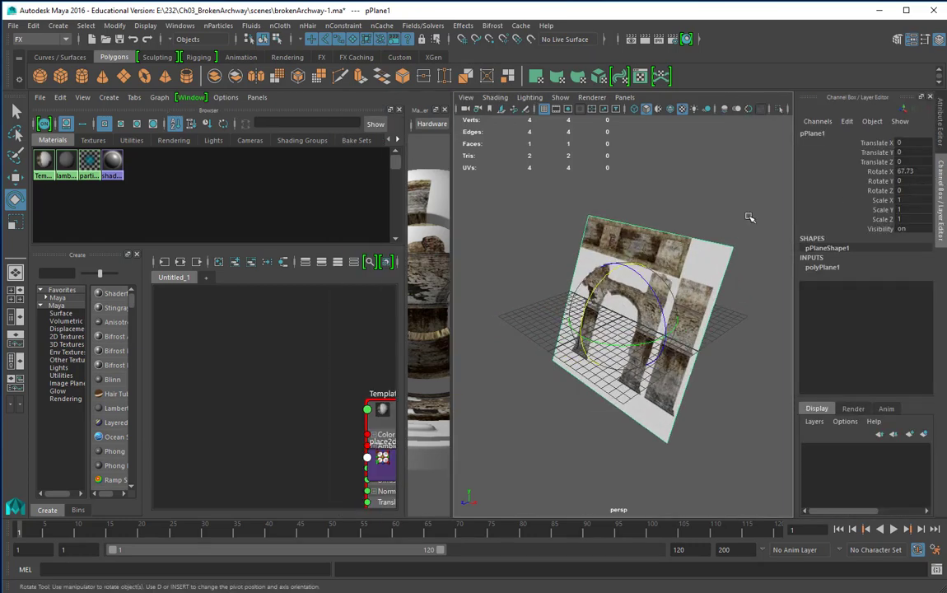
{"action": "double_click", "coordinate": [917, 171]}
{"action": "key", "text": "Return"}
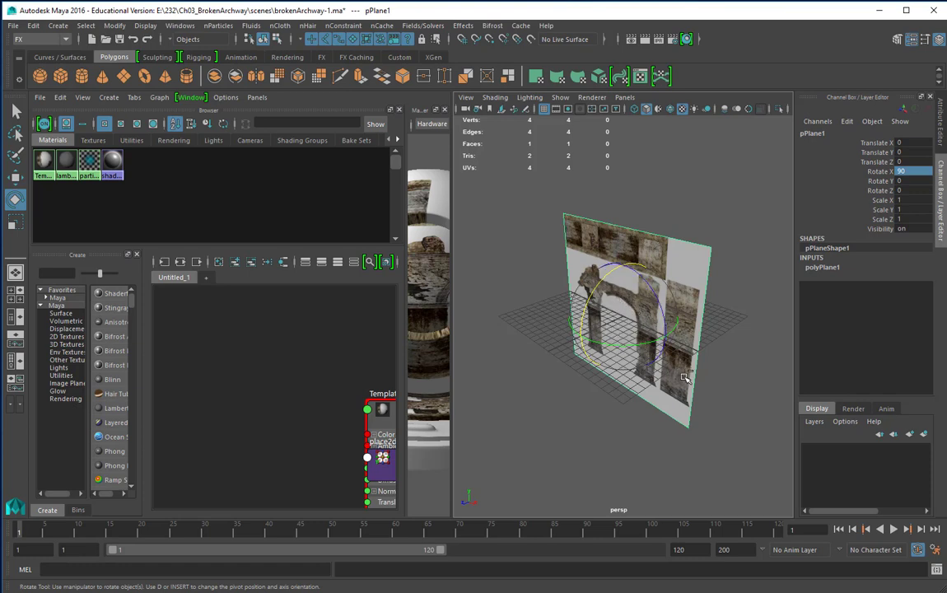
Duplicate the upright template plane and set the copy's Y rotation to 90 degrees
{"action": "key", "text": "ctrl+d"}
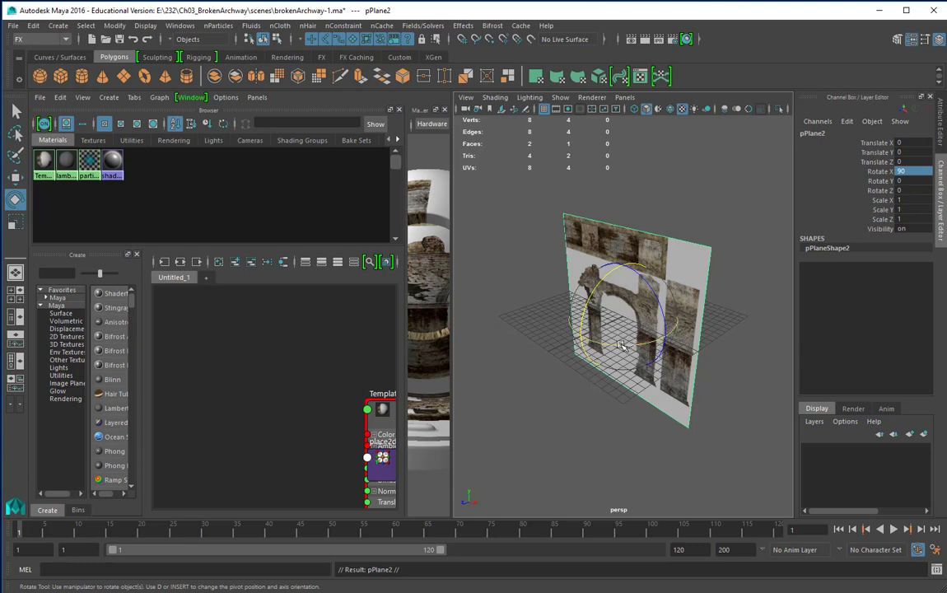
{"action": "left_click_drag", "start_coordinate": [622, 347], "coordinate": [672, 304]}
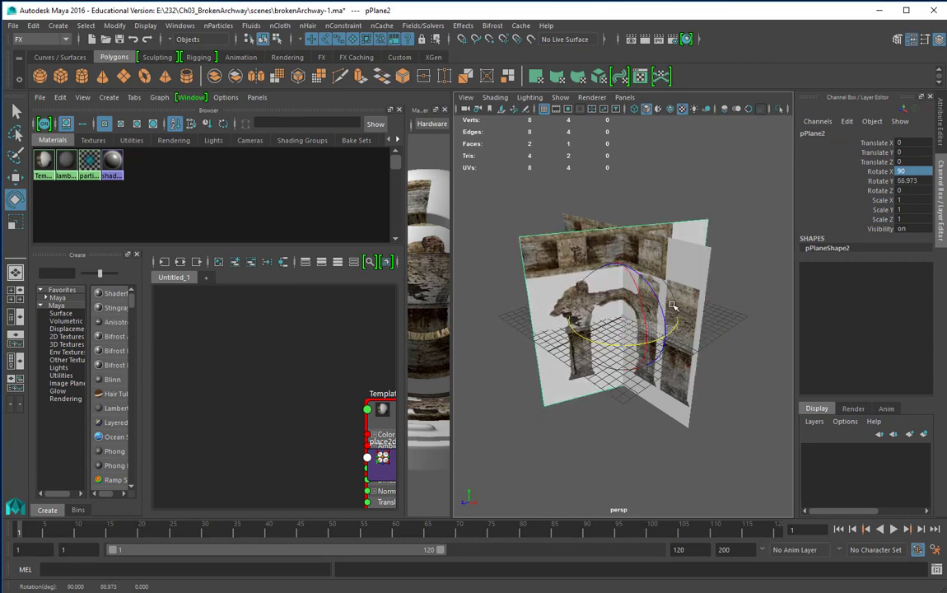
{"action": "double_click", "coordinate": [921, 181]}
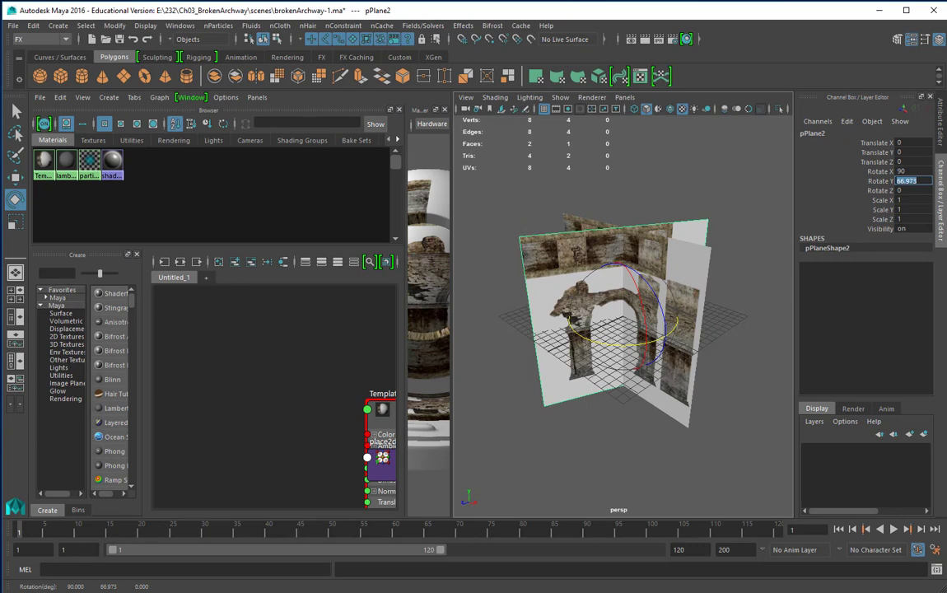
{"action": "type", "text": "90"}
{"action": "key", "text": "Return"}
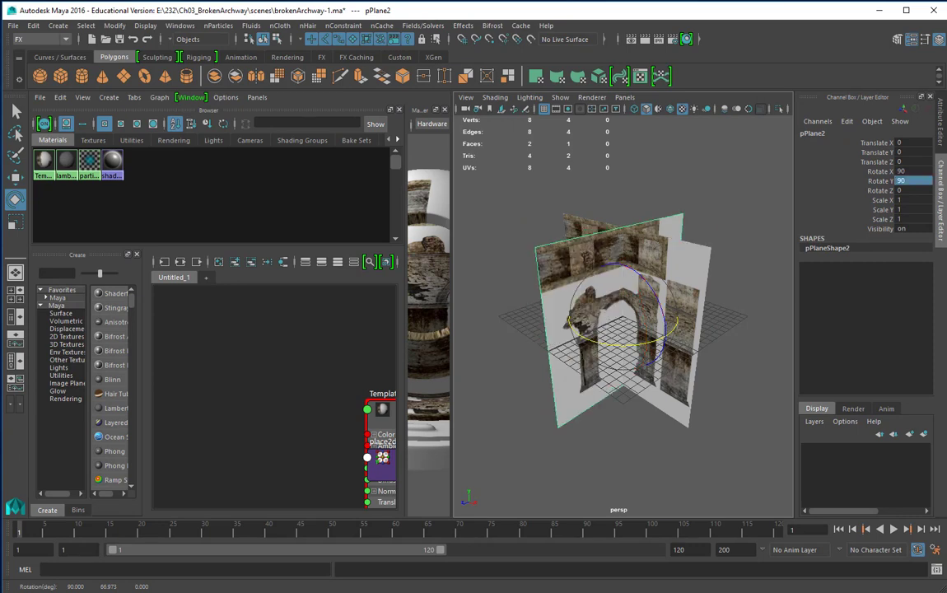
Move the duplicate plane to about -18.6 in X and the original plane to about -13.2 in Z
{"action": "key", "text": "w"}
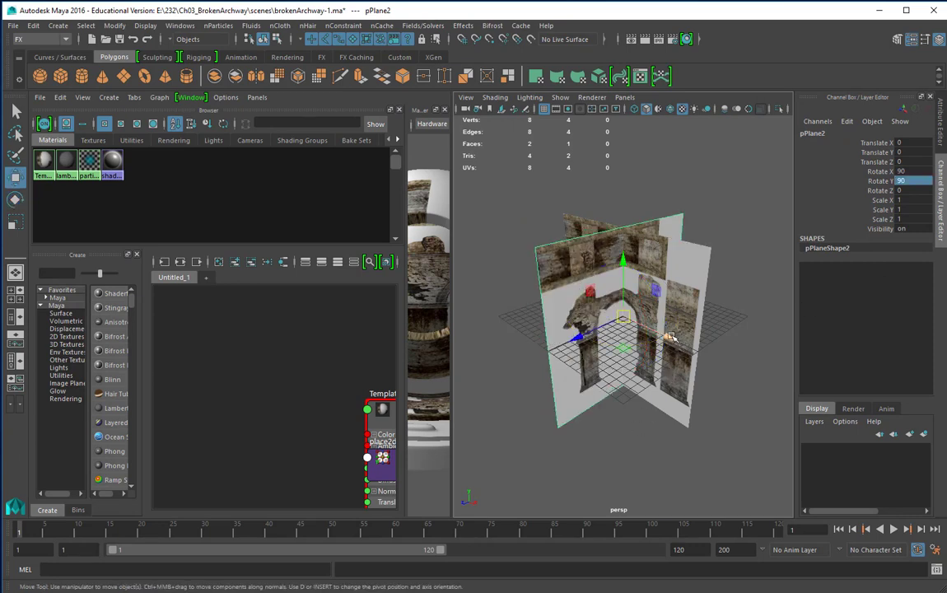
{"action": "left_click_drag", "start_coordinate": [671, 336], "coordinate": [582, 275]}
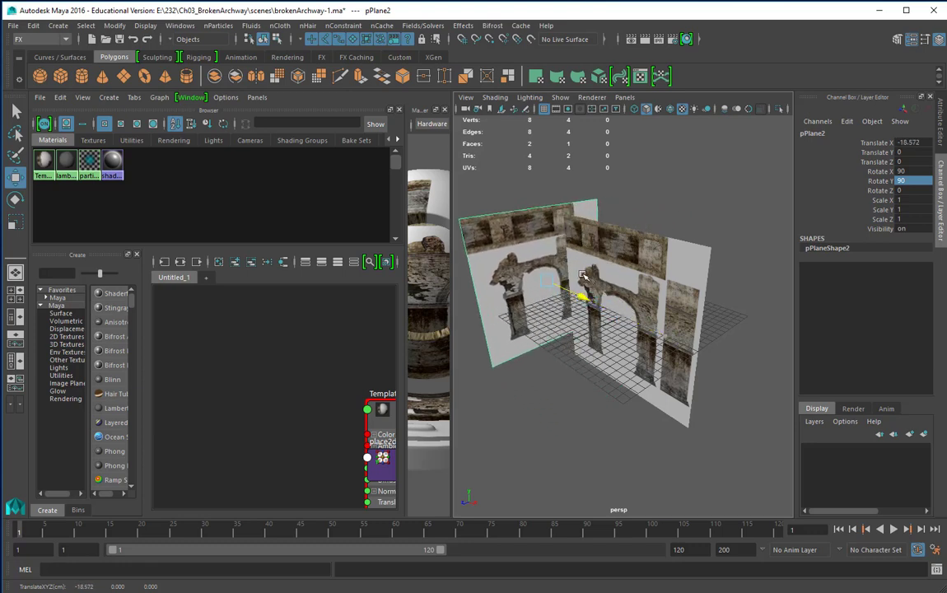
{"action": "left_click", "coordinate": [628, 287]}
{"action": "left_click_drag", "start_coordinate": [599, 328], "coordinate": [658, 313]}
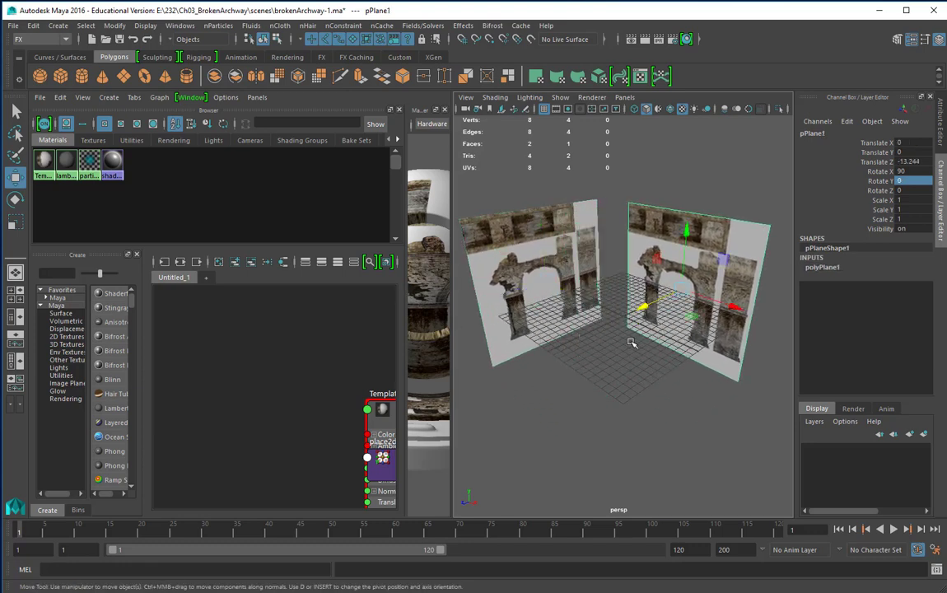
Select both template planes, switch to the four-view layout and display textures in the front and side views
{"action": "left_click", "coordinate": [577, 230]}
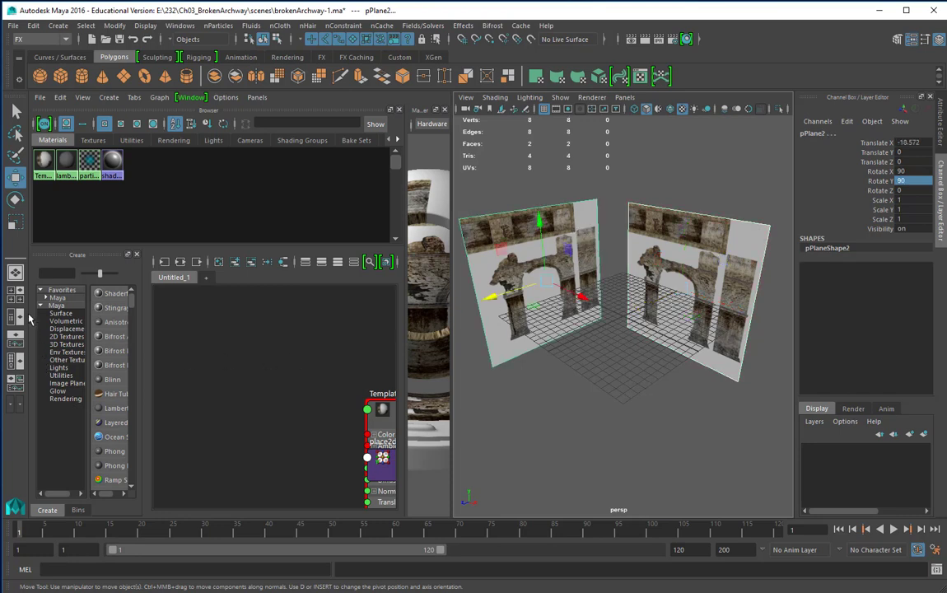
{"action": "left_click", "coordinate": [14, 295]}
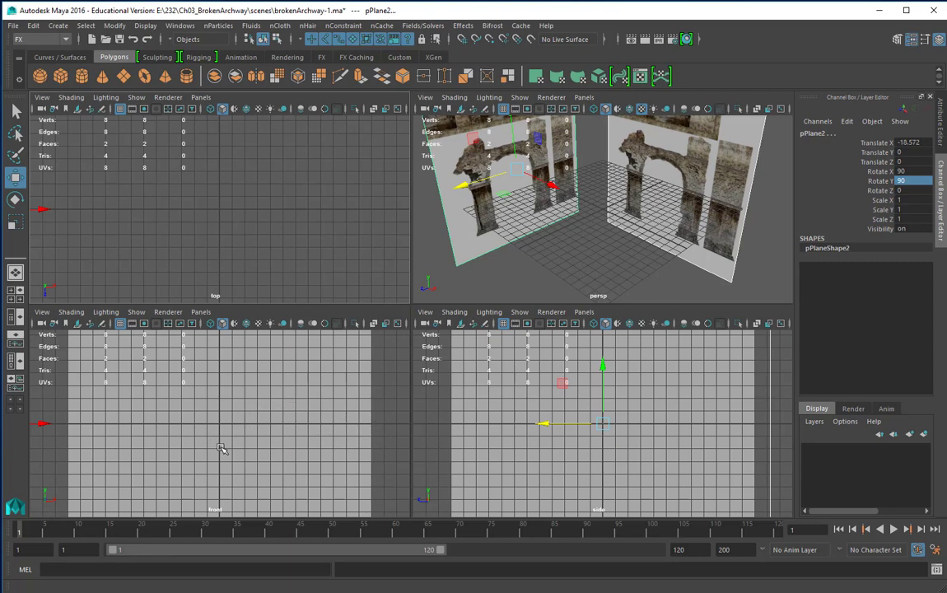
{"action": "key", "text": "6"}
{"action": "key", "text": "6"}
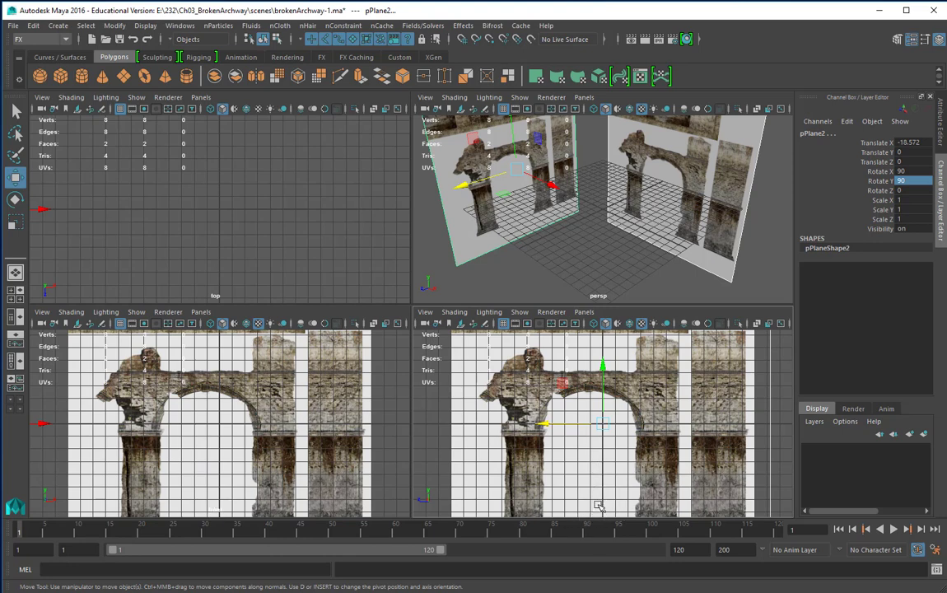
Toggle the side and front views to wireframe and back to textured display
{"action": "key", "text": "4"}
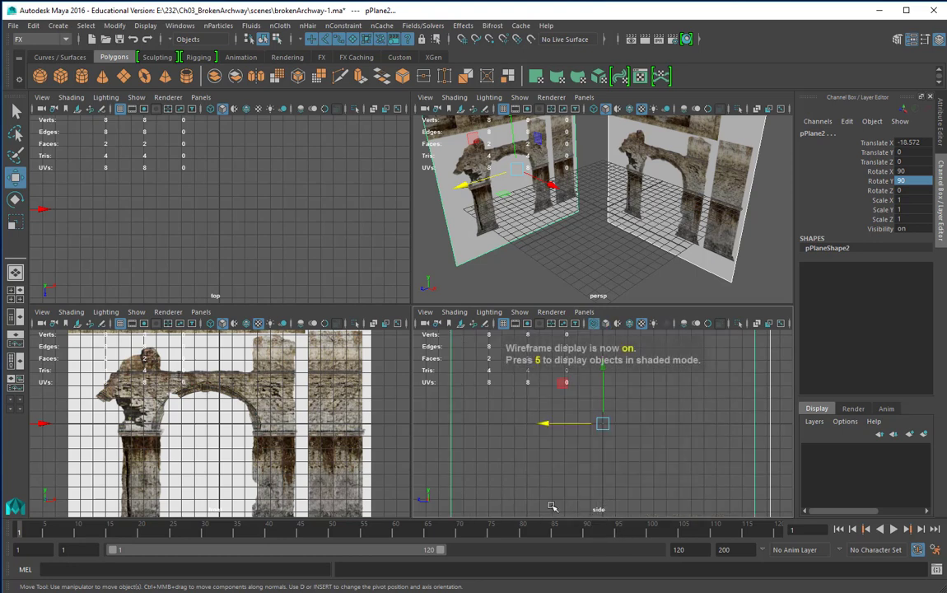
{"action": "key", "text": "5"}
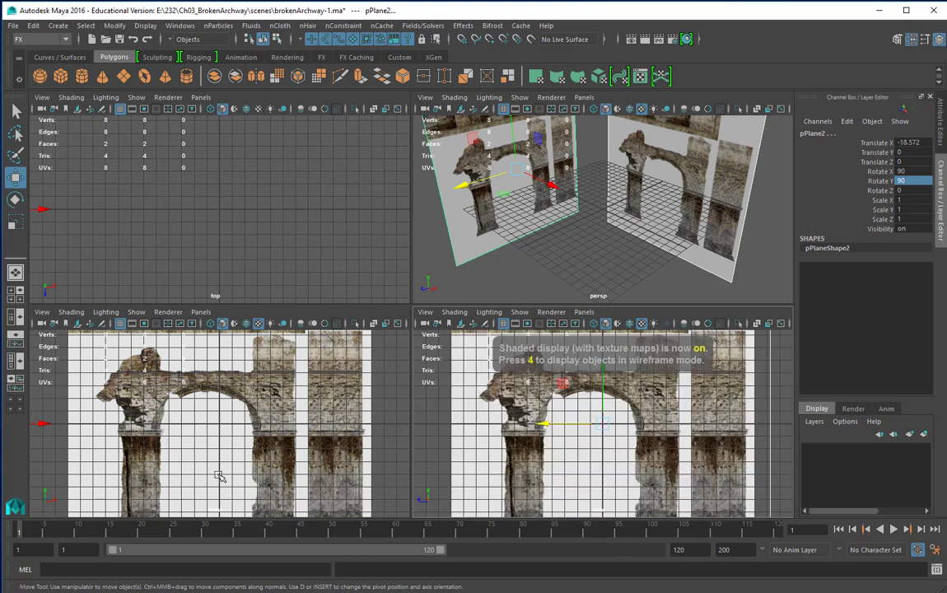
{"action": "key", "text": "4"}
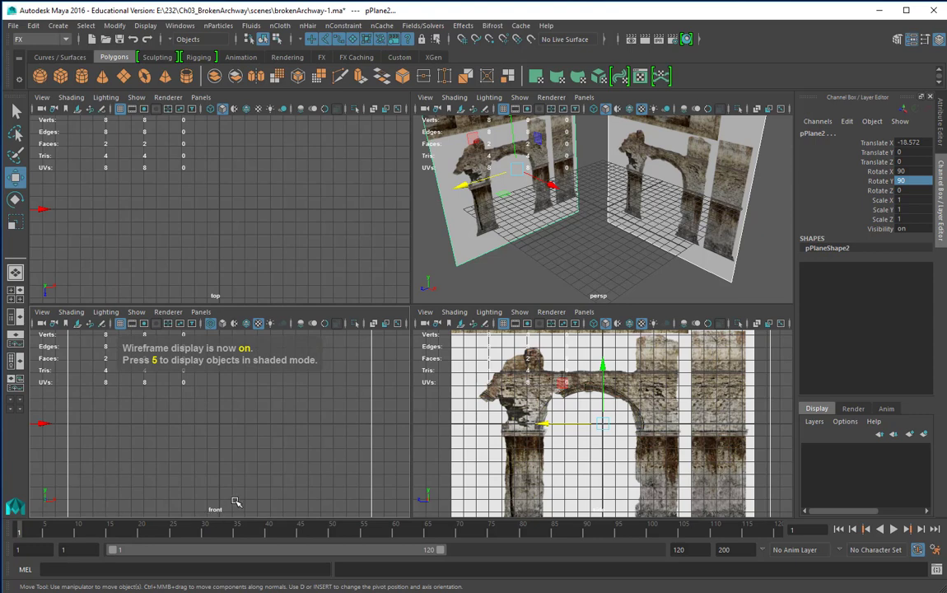
{"action": "key", "text": "6"}
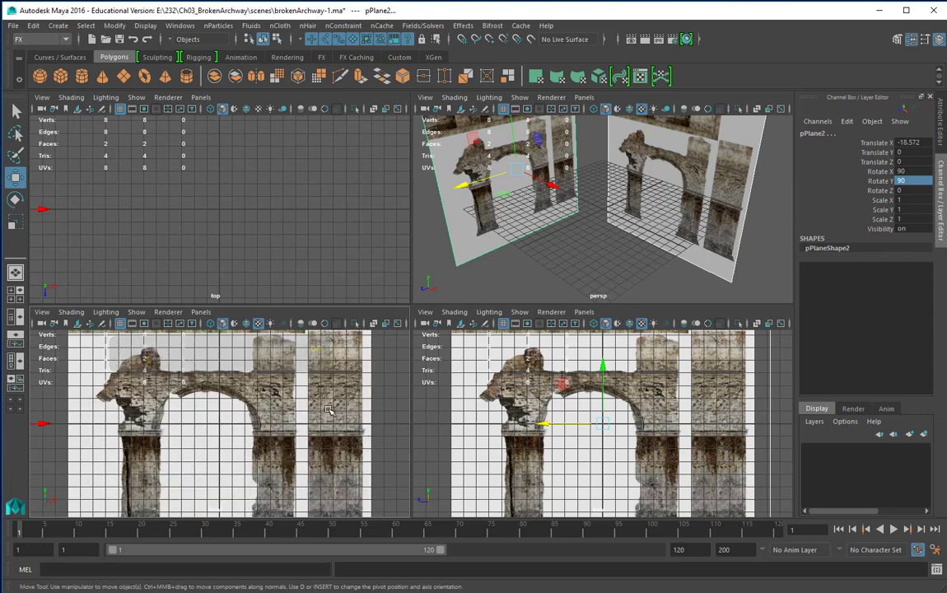
Raise both template planes to about 8.5 in Y so the arch's column bases sit on the ground grid
{"action": "scroll", "coordinate": [328, 410], "scroll_direction": "down", "scroll_amount": 3}
{"action": "scroll", "coordinate": [327, 410], "scroll_direction": "down", "scroll_amount": 2}
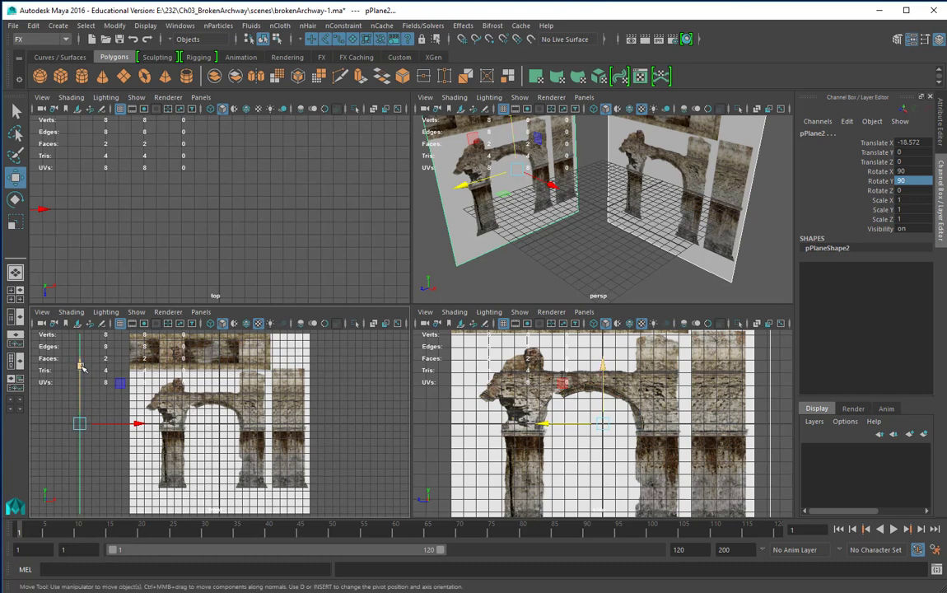
{"action": "left_click_drag", "start_coordinate": [80, 367], "coordinate": [84, 303]}
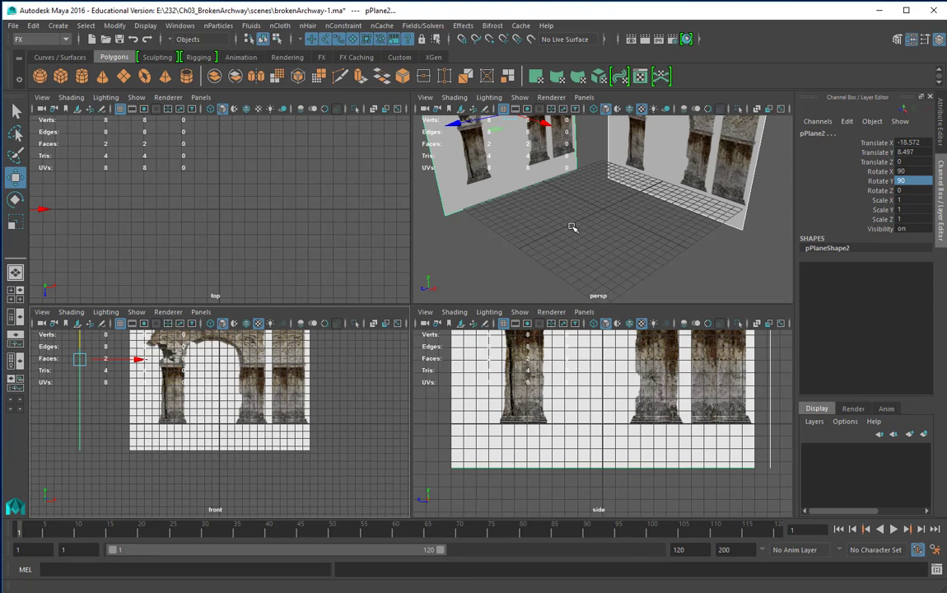
{"action": "left_click_drag", "start_coordinate": [572, 225], "coordinate": [527, 198], "text": "alt"}
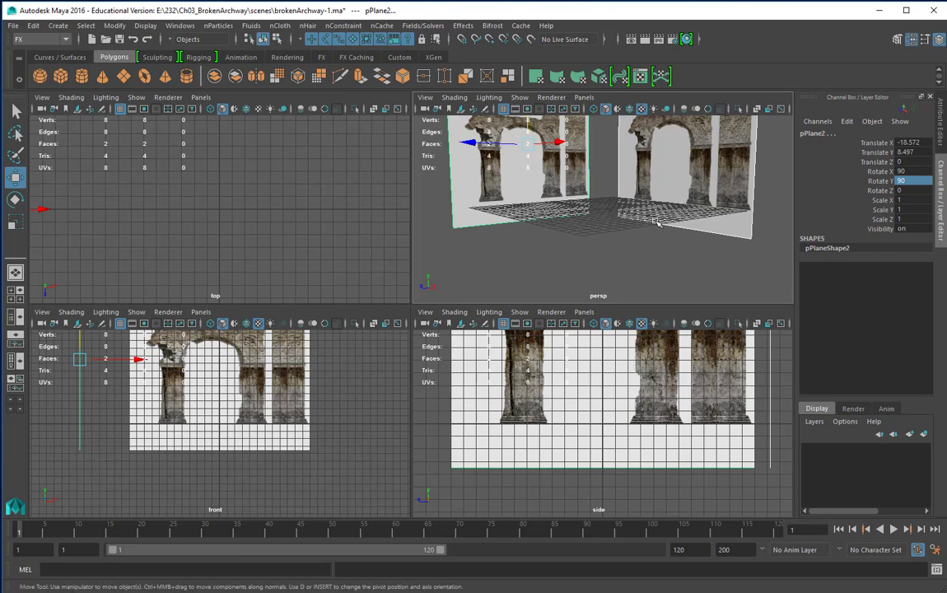
Create a display layer containing both template planes and name it Templates
{"action": "left_click", "coordinate": [623, 253]}
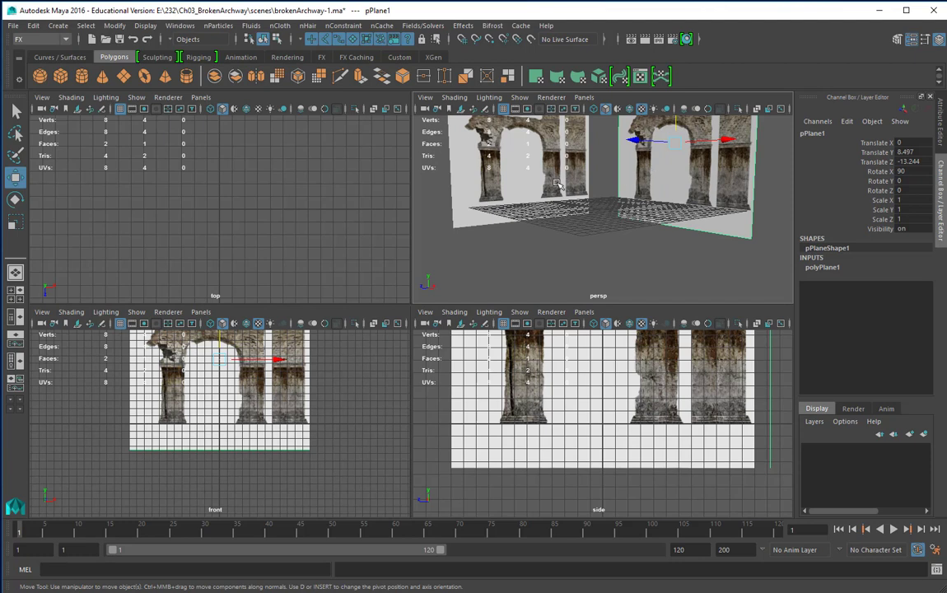
{"action": "left_click", "coordinate": [502, 164]}
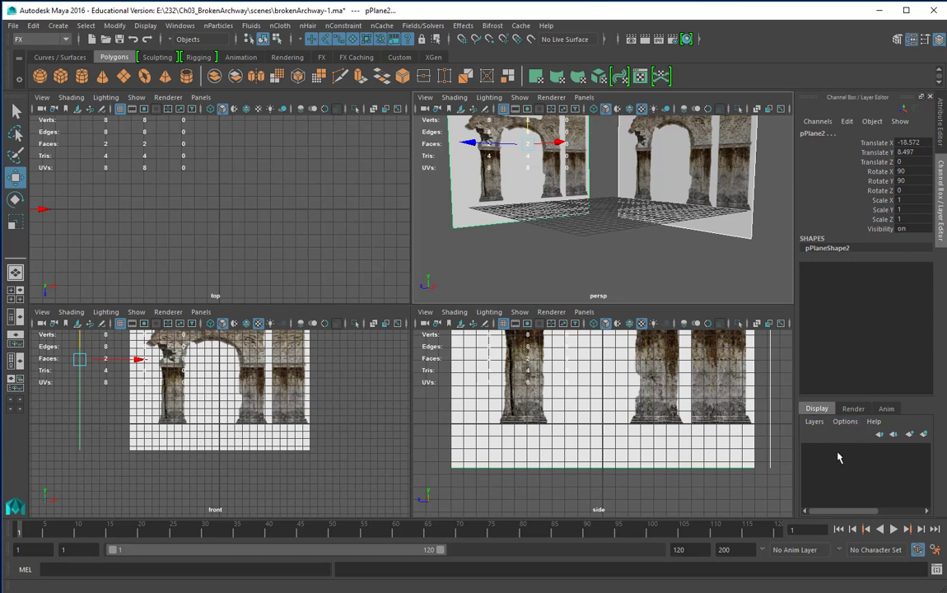
{"action": "left_click", "coordinate": [924, 434]}
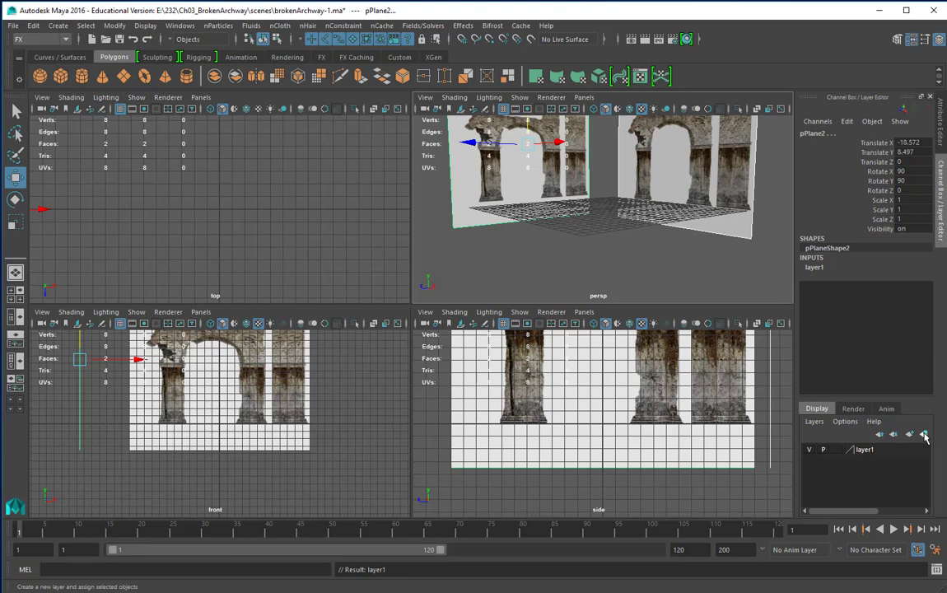
{"action": "left_click", "coordinate": [884, 451]}
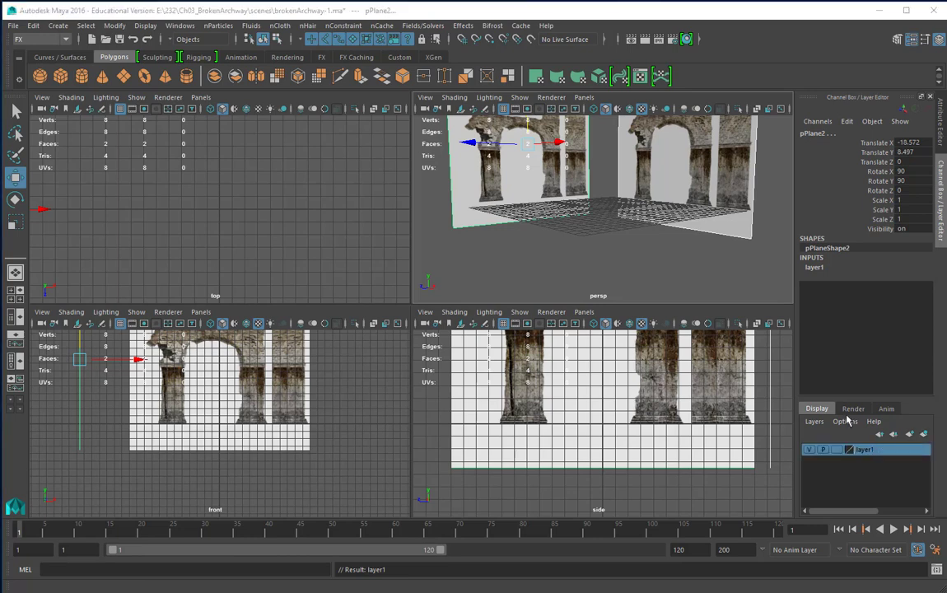
{"action": "left_click_drag", "start_coordinate": [0, 247], "coordinate": [59, 243]}
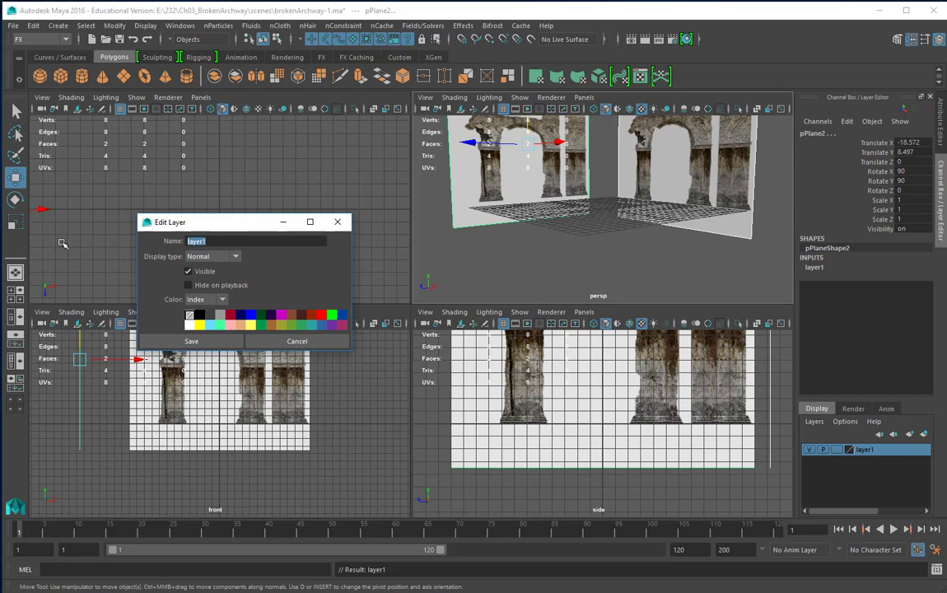
{"action": "type", "text": "Ta"}
{"action": "type", "text": "mplates"}
{"action": "left_click", "coordinate": [191, 341]}
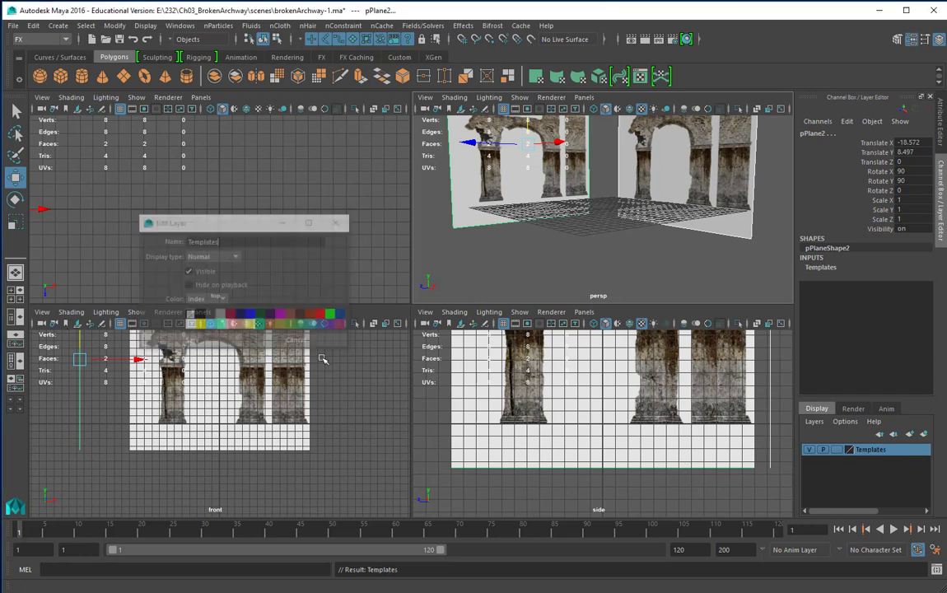
Hide and redisplay the Templates layer to test its control over both planes
{"action": "left_click", "coordinate": [661, 258]}
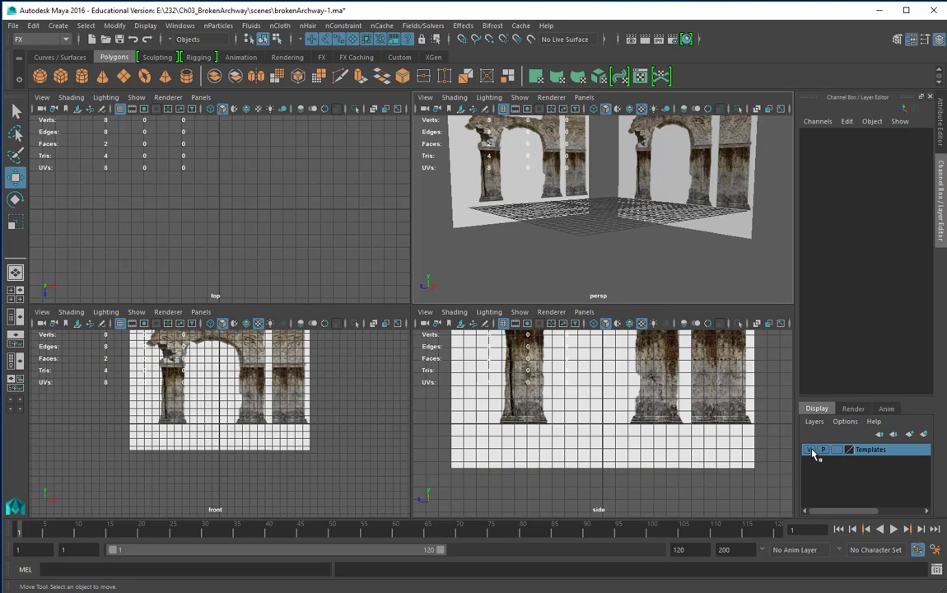
{"action": "left_click", "coordinate": [810, 450]}
{"action": "left_click", "coordinate": [810, 451]}
{"action": "left_click", "coordinate": [810, 450]}
{"action": "left_click", "coordinate": [810, 451]}
Cycle the Templates layer's display type through Template to Reference
{"action": "left_click", "coordinate": [837, 449]}
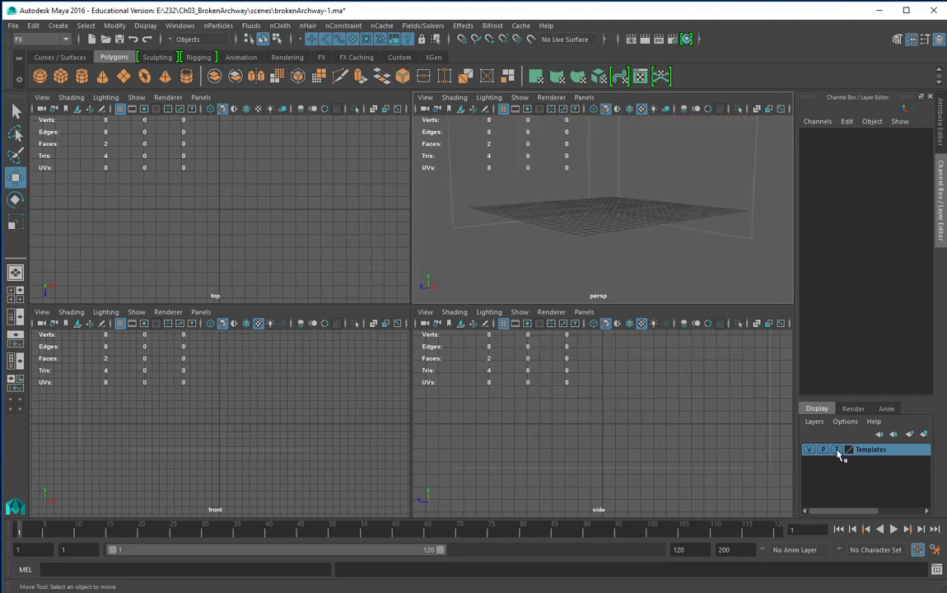
{"action": "left_click", "coordinate": [838, 450]}
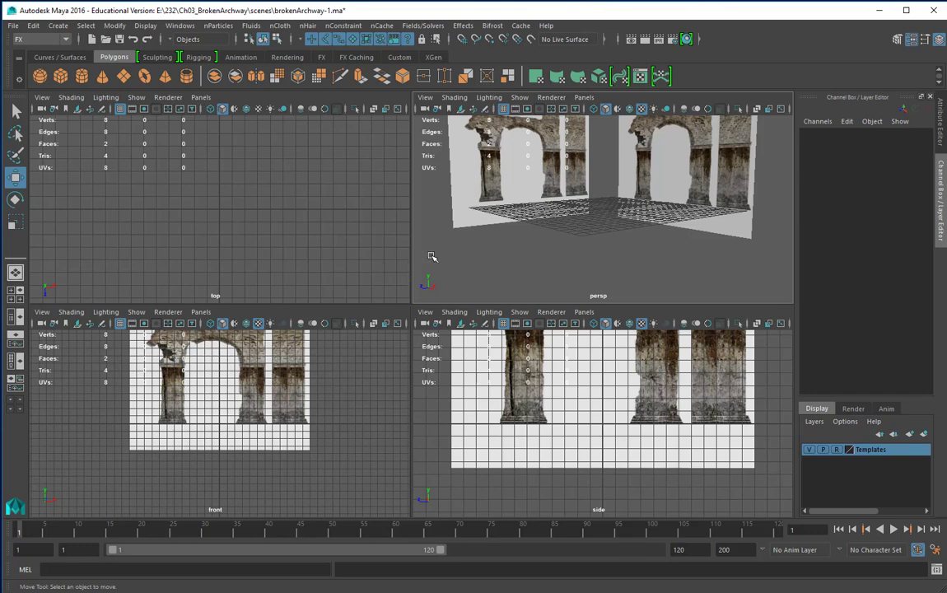
{"action": "left_click_drag", "start_coordinate": [614, 194], "coordinate": [661, 234], "text": "alt"}
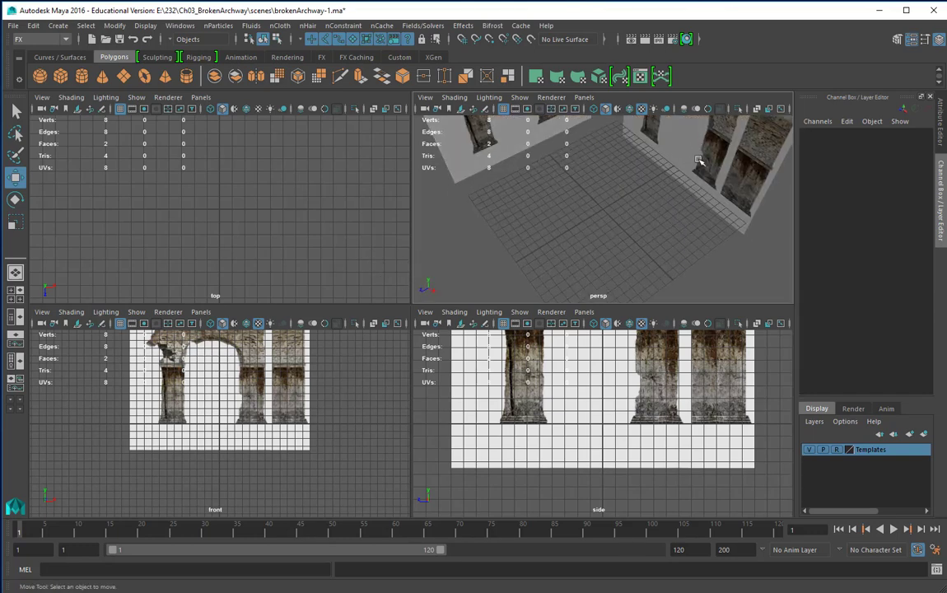
Unlock the Templates layer and bring the planes closer to the grid: back plane to about -12.917 in Z, side plane to about -15.351 in X
{"action": "left_click", "coordinate": [837, 450]}
{"action": "left_click_drag", "start_coordinate": [614, 193], "coordinate": [599, 214], "text": "alt"}
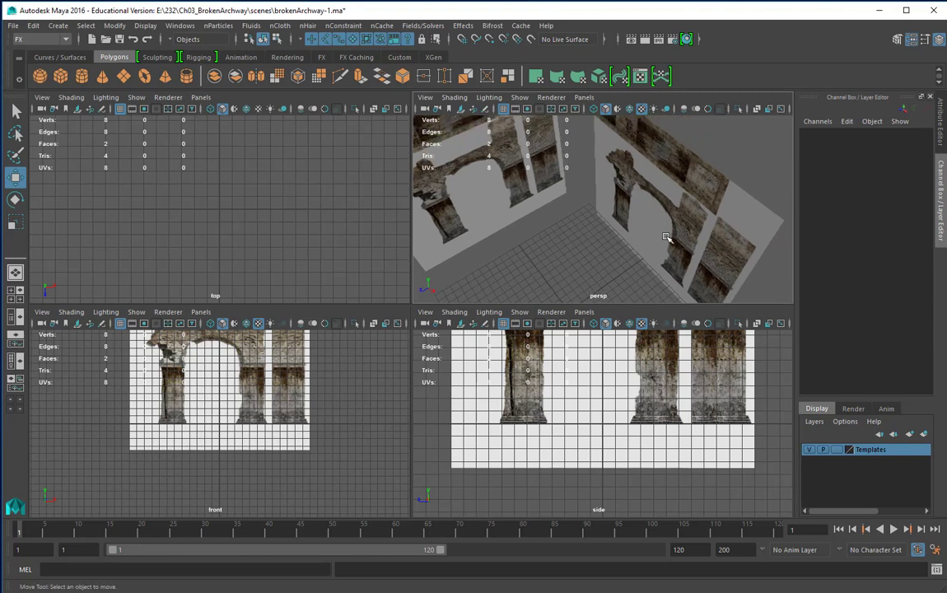
{"action": "left_click", "coordinate": [599, 214]}
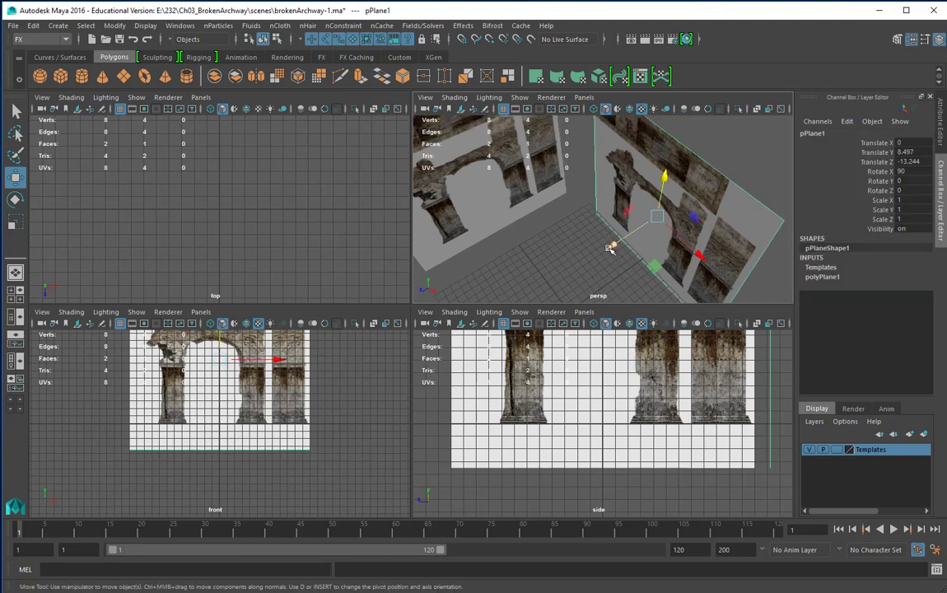
{"action": "mouse_move", "coordinate": [610, 249]}
{"action": "left_mouse_down"}
{"action": "mouse_move", "coordinate": [618, 234]}
{"action": "mouse_move", "coordinate": [611, 242]}
{"action": "mouse_move", "coordinate": [599, 234]}
{"action": "left_mouse_up"}
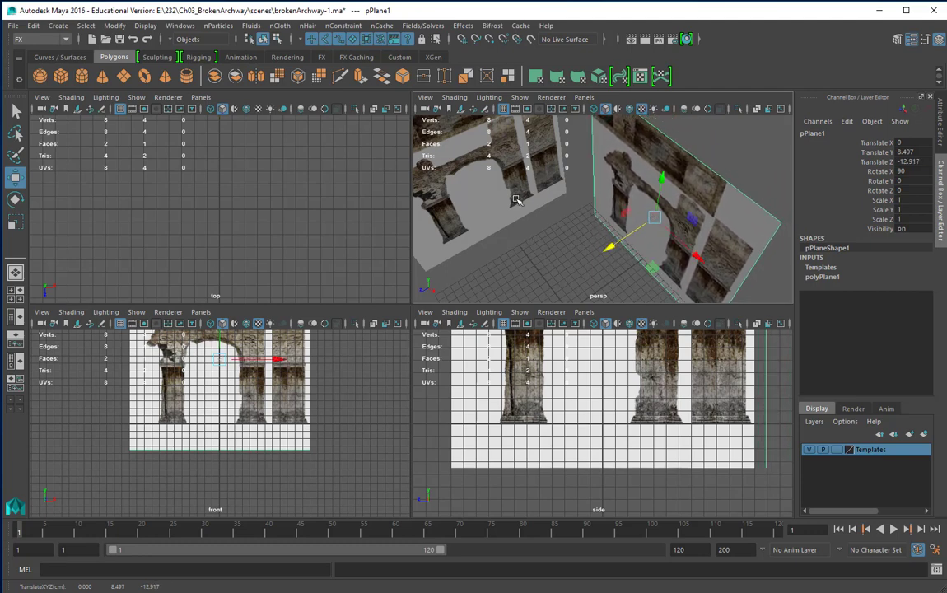
{"action": "left_click", "coordinate": [516, 200]}
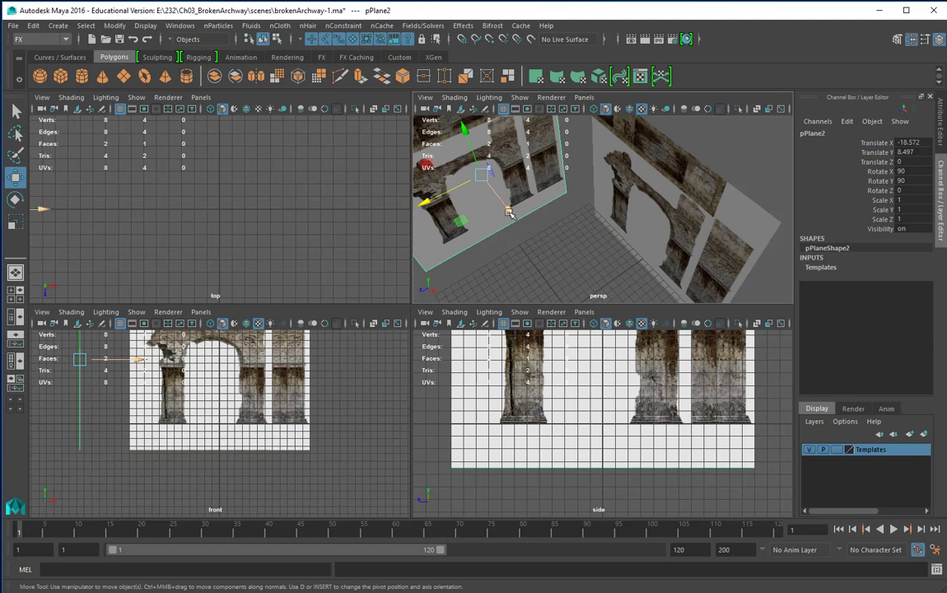
{"action": "left_click_drag", "start_coordinate": [508, 212], "coordinate": [524, 227]}
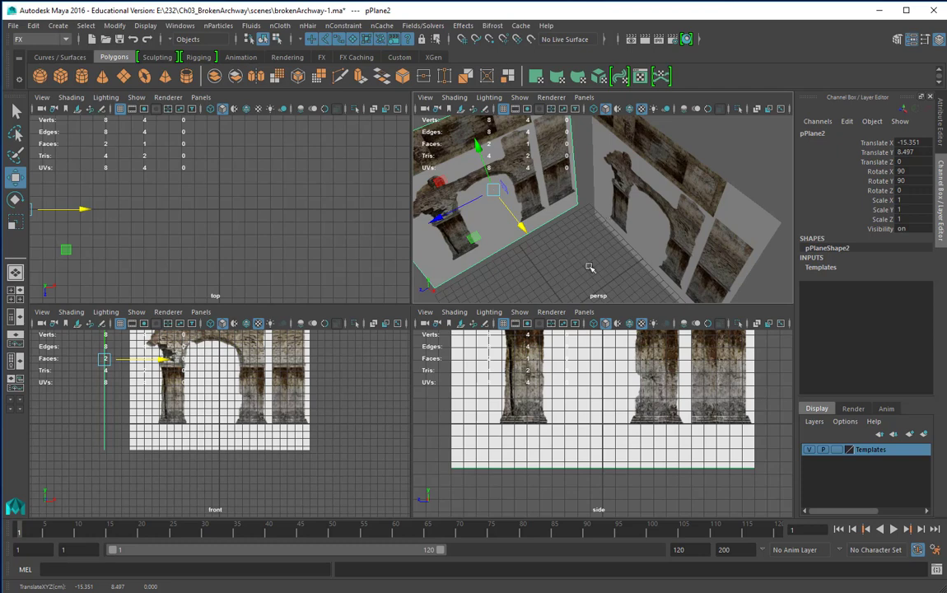
{"action": "left_click_drag", "start_coordinate": [591, 266], "coordinate": [601, 206], "text": "alt"}
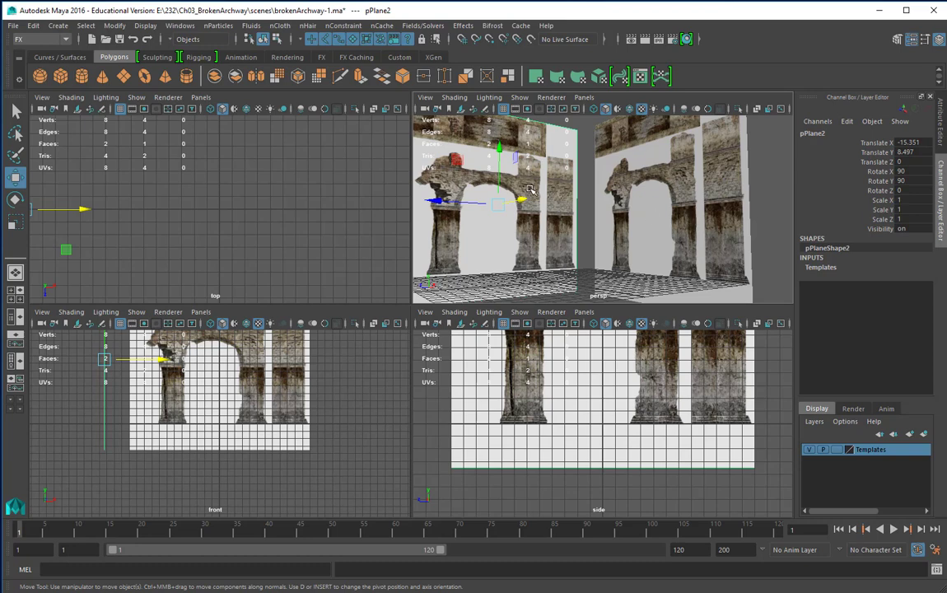
Expand the back plane's creation settings and set the Templates layer to Reference so the planes cannot be selected
{"action": "left_click", "coordinate": [693, 257]}
{"action": "left_click", "coordinate": [812, 278]}
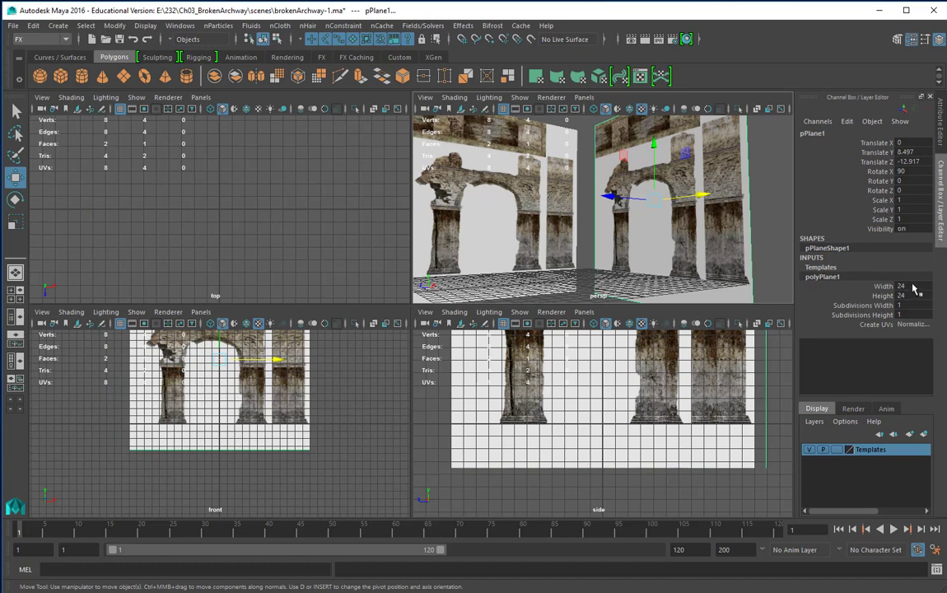
{"action": "left_click", "coordinate": [838, 451]}
{"action": "left_click", "coordinate": [838, 451]}
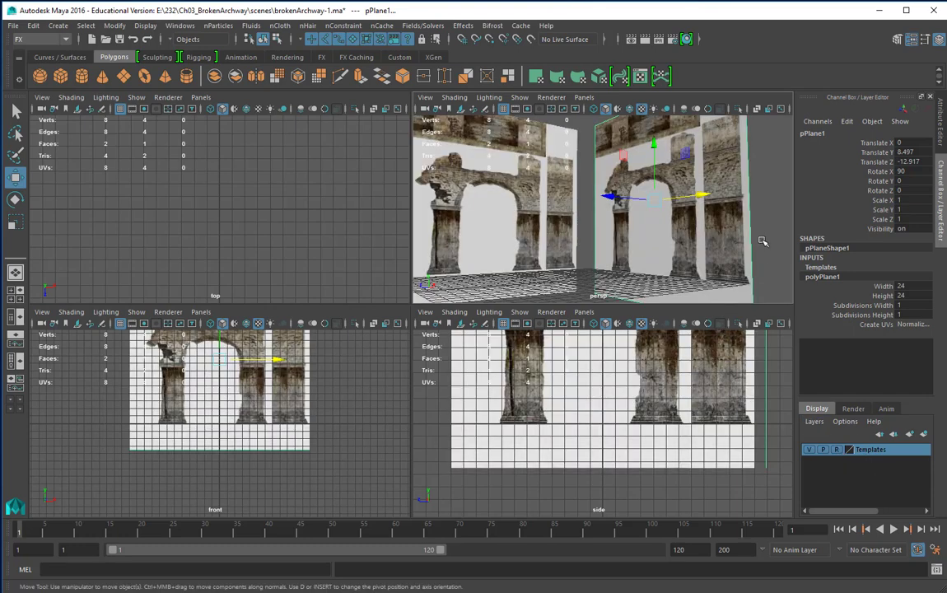
{"action": "left_click", "coordinate": [607, 222]}
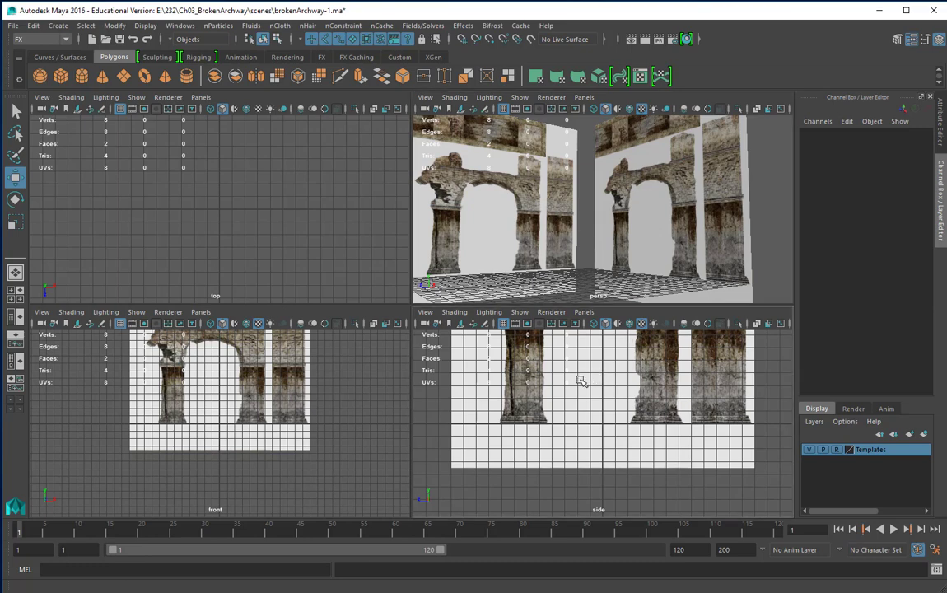
Bring the whole arch into the front and side views and switch to the Modeling menu set
{"action": "middle_click_drag", "start_coordinate": [582, 381], "coordinate": [581, 459], "text": "alt"}
{"action": "middle_click_drag", "start_coordinate": [313, 413], "coordinate": [317, 476], "text": "alt"}
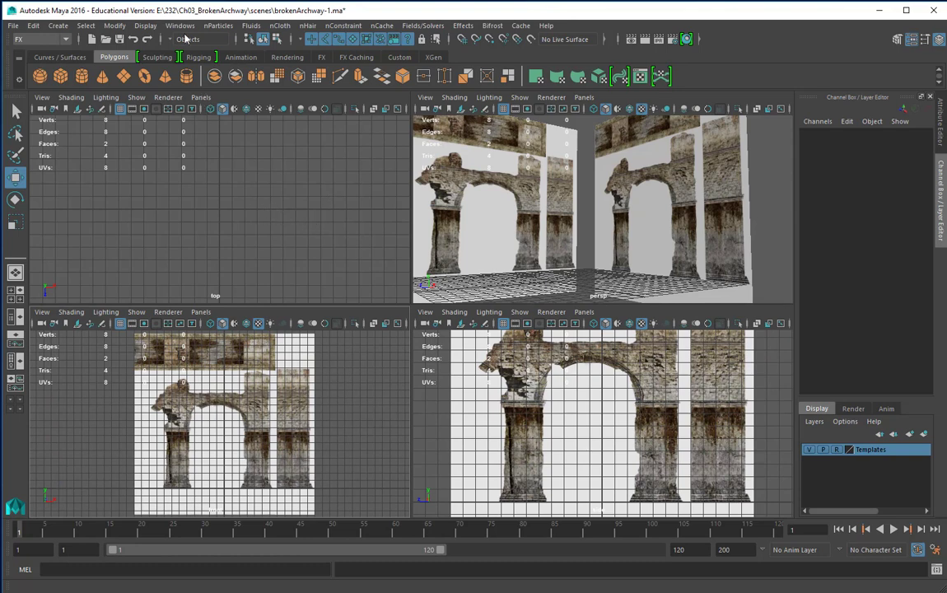
{"action": "left_click", "coordinate": [63, 39]}
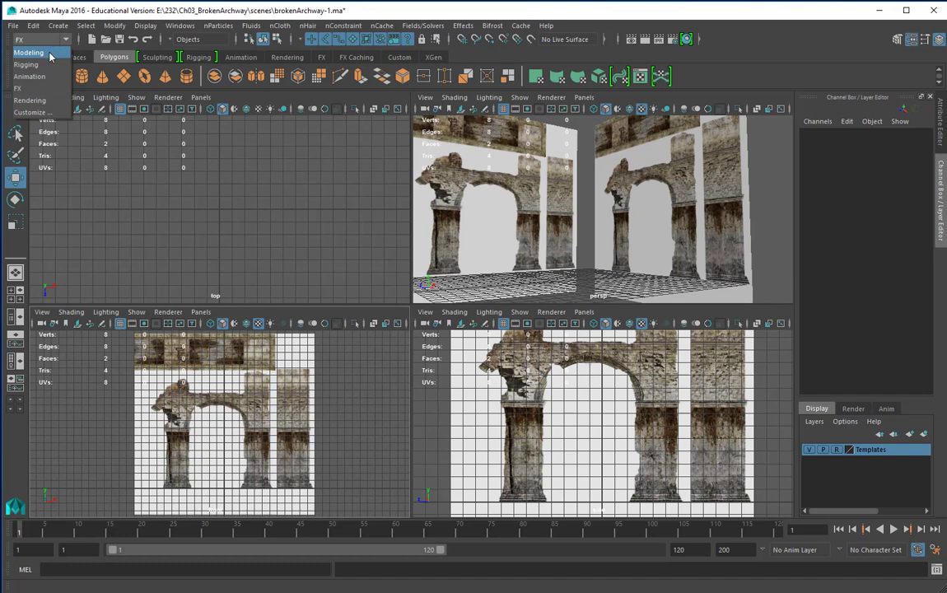
{"action": "left_click", "coordinate": [49, 54]}
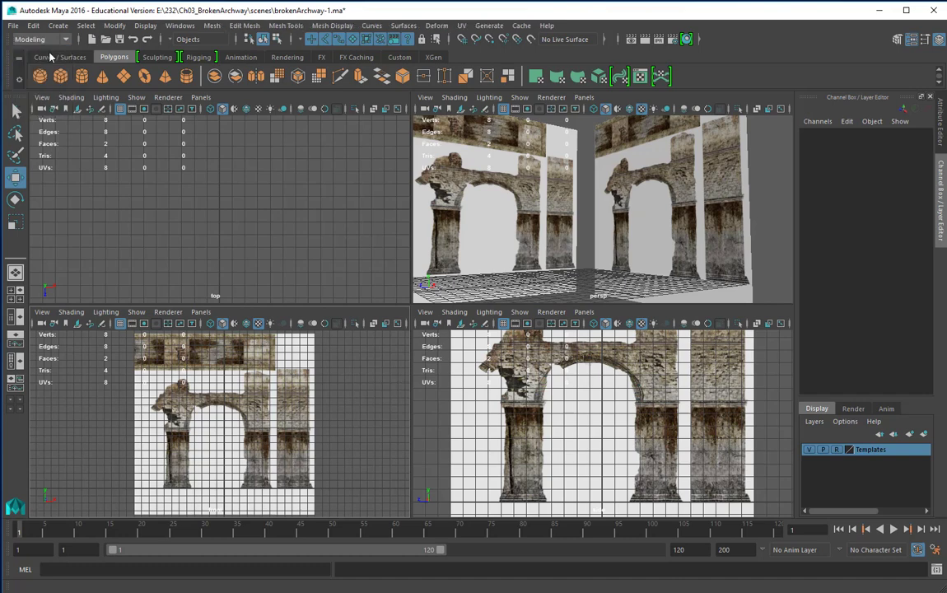
Trace the arch's left column in the front view with a four-point Create Polygon face, from the ground to about 7.8 high
{"action": "left_click", "coordinate": [241, 25]}
{"action": "mouse_move", "coordinate": [212, 25]}
{"action": "mouse_move", "coordinate": [285, 29]}
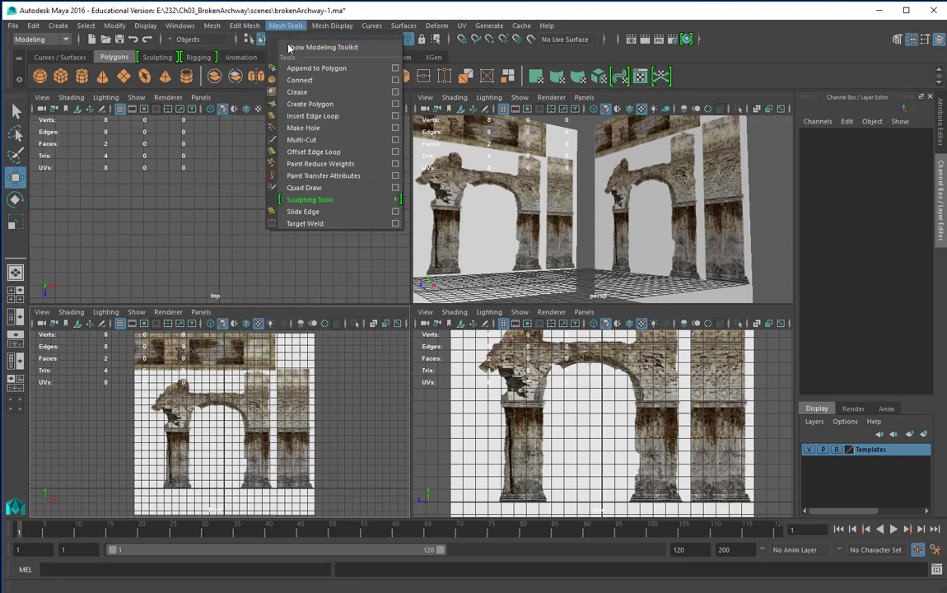
{"action": "left_click", "coordinate": [302, 107]}
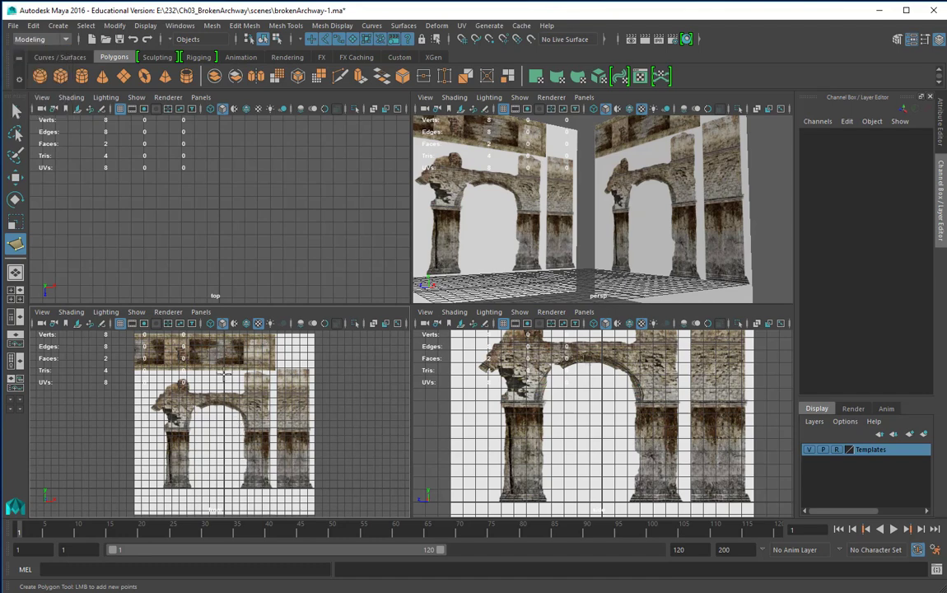
{"action": "left_click", "coordinate": [163, 488]}
{"action": "key", "text": "space"}
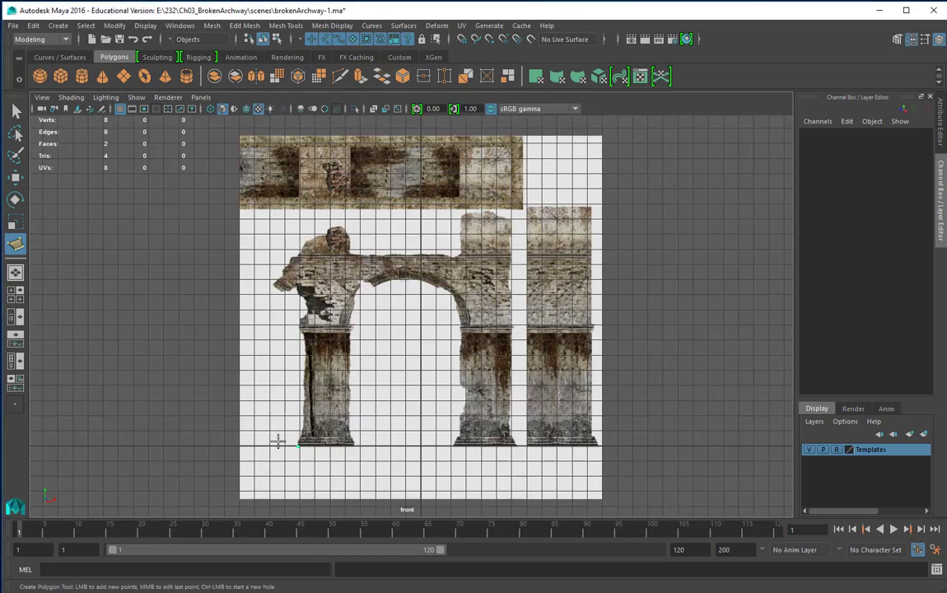
{"action": "left_click", "coordinate": [300, 327]}
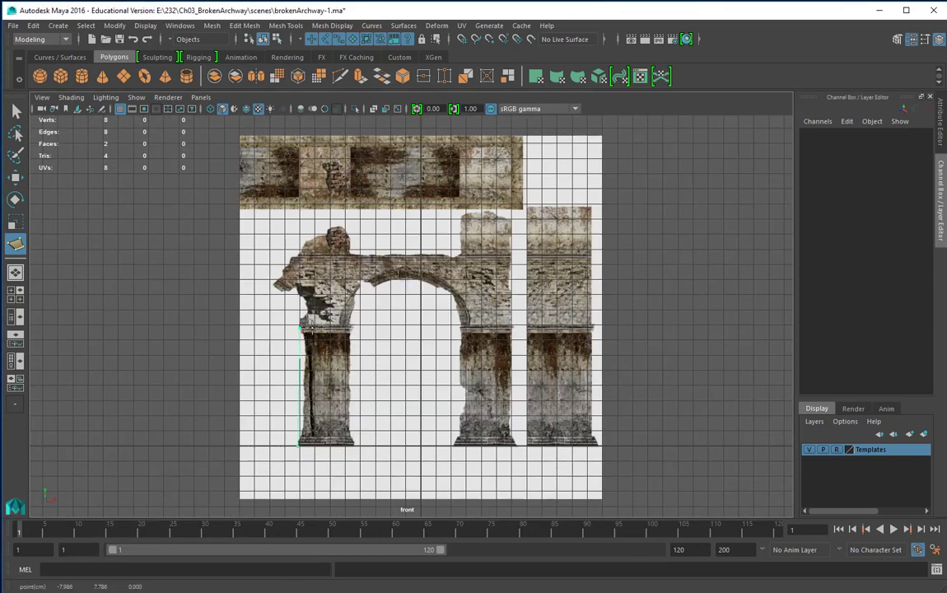
{"action": "left_click", "coordinate": [351, 327]}
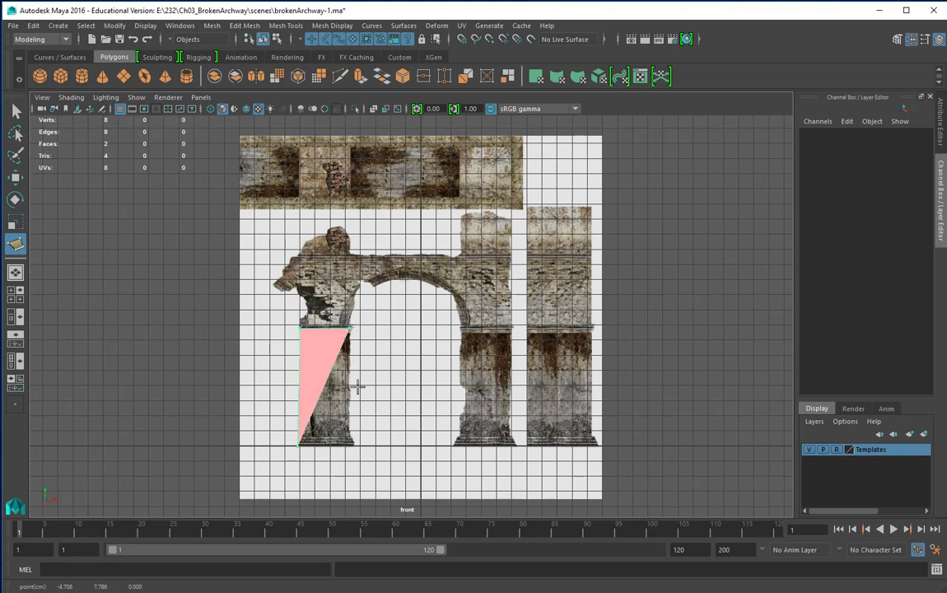
{"action": "left_click", "coordinate": [355, 445]}
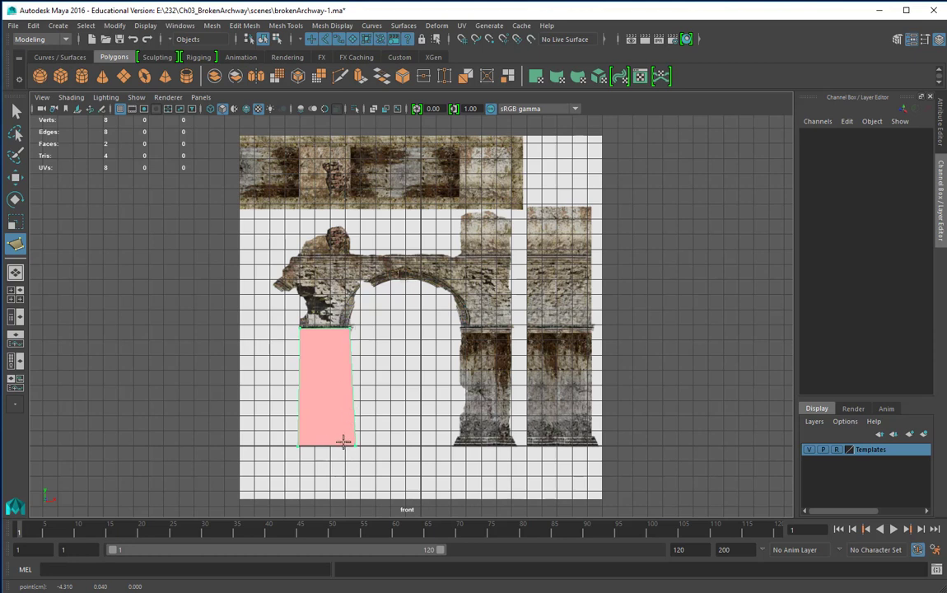
{"action": "key", "text": "Return"}
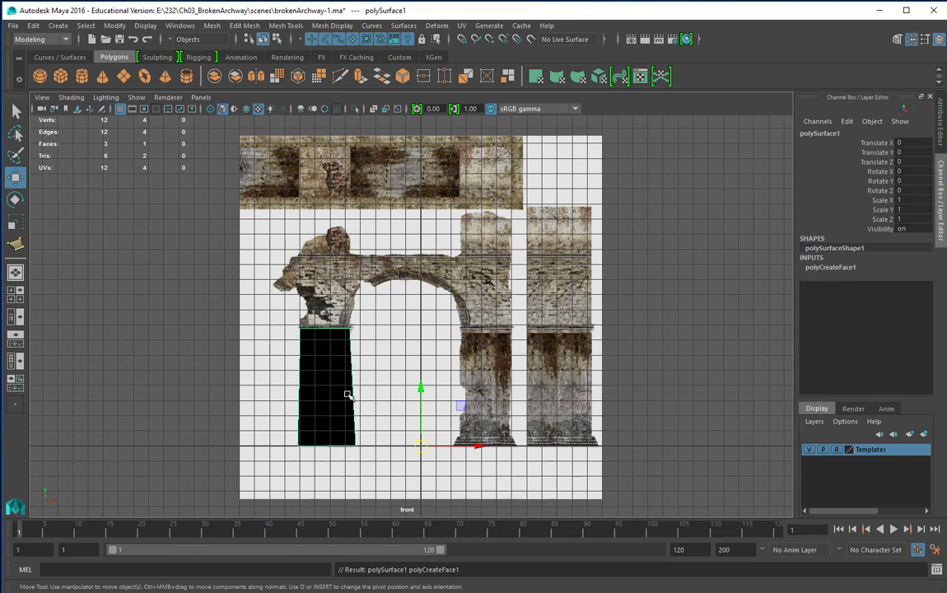
Inspect the new column face in the perspective view and reverse its normals
{"action": "key", "text": "space"}
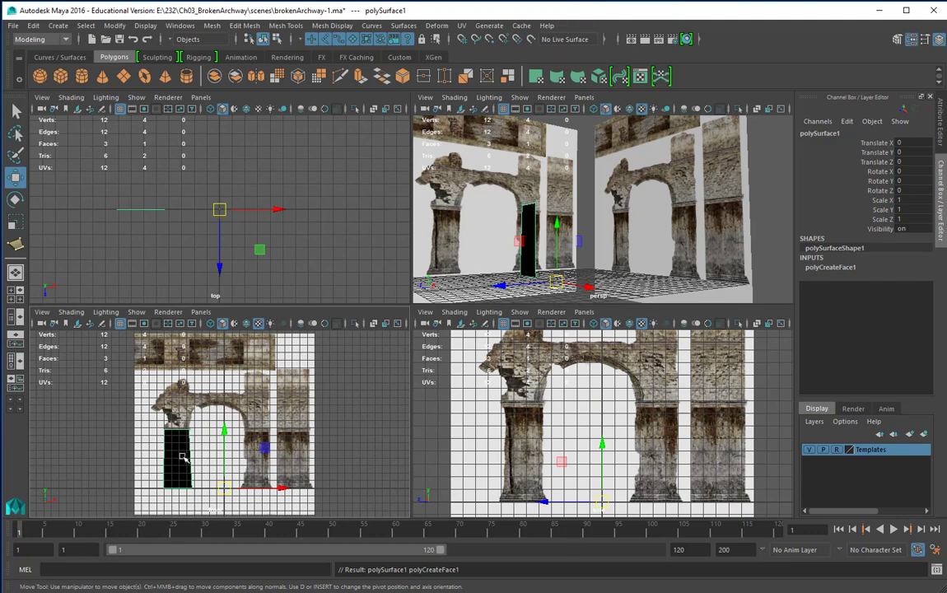
{"action": "left_click_drag", "start_coordinate": [471, 267], "coordinate": [384, 274], "text": "alt"}
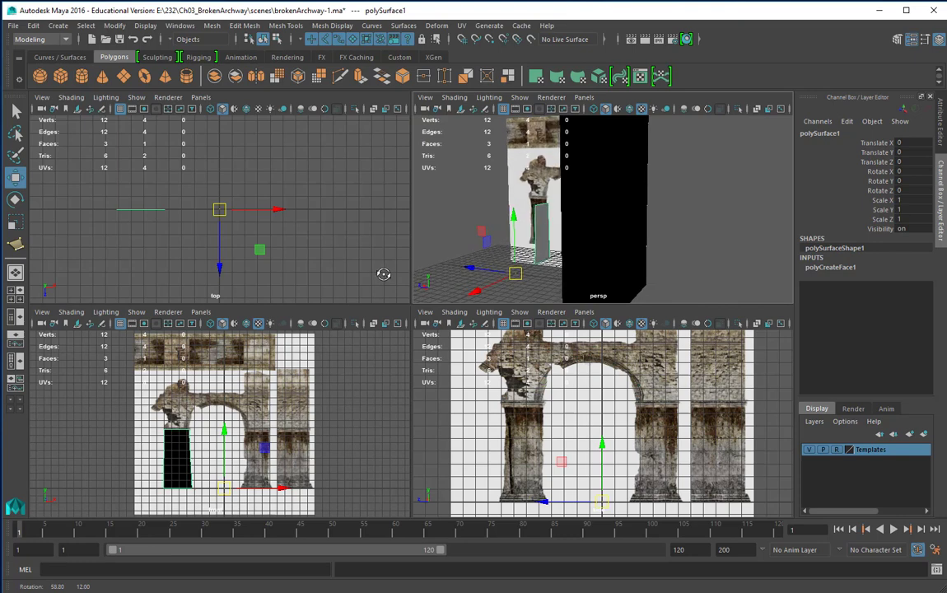
{"action": "left_click_drag", "start_coordinate": [385, 273], "coordinate": [428, 244], "text": "alt"}
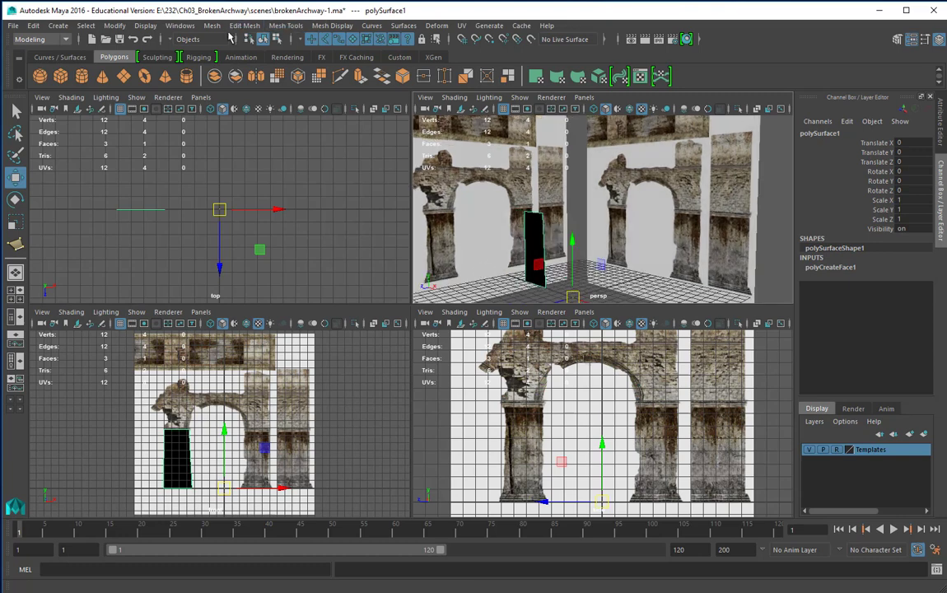
{"action": "left_click", "coordinate": [286, 26]}
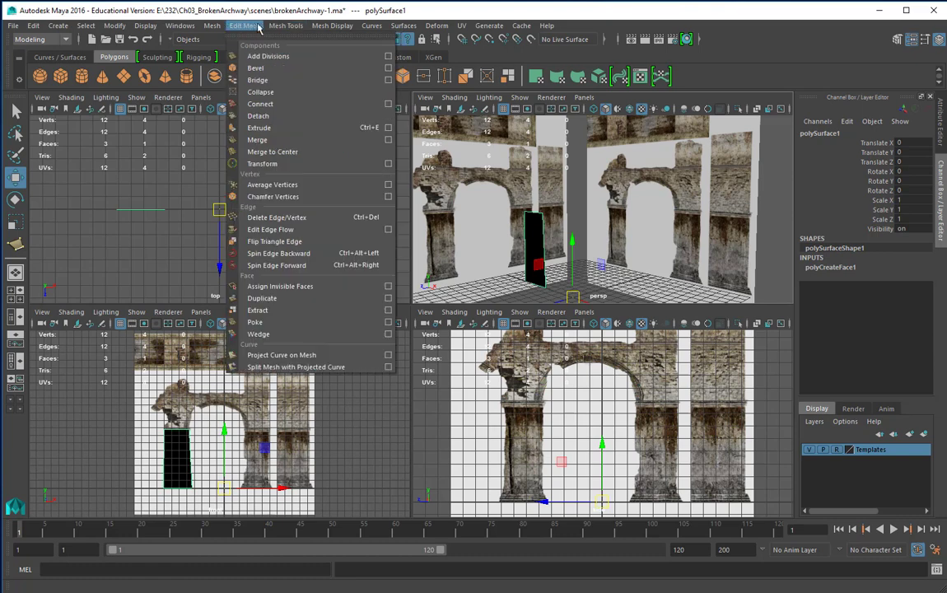
{"action": "mouse_move", "coordinate": [216, 26]}
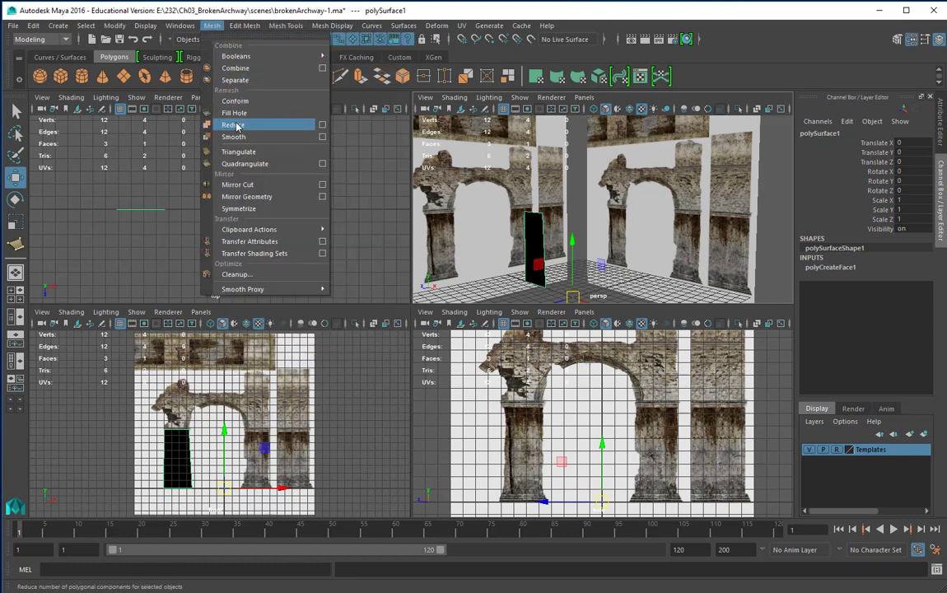
{"action": "mouse_move", "coordinate": [237, 60]}
{"action": "mouse_move", "coordinate": [244, 29]}
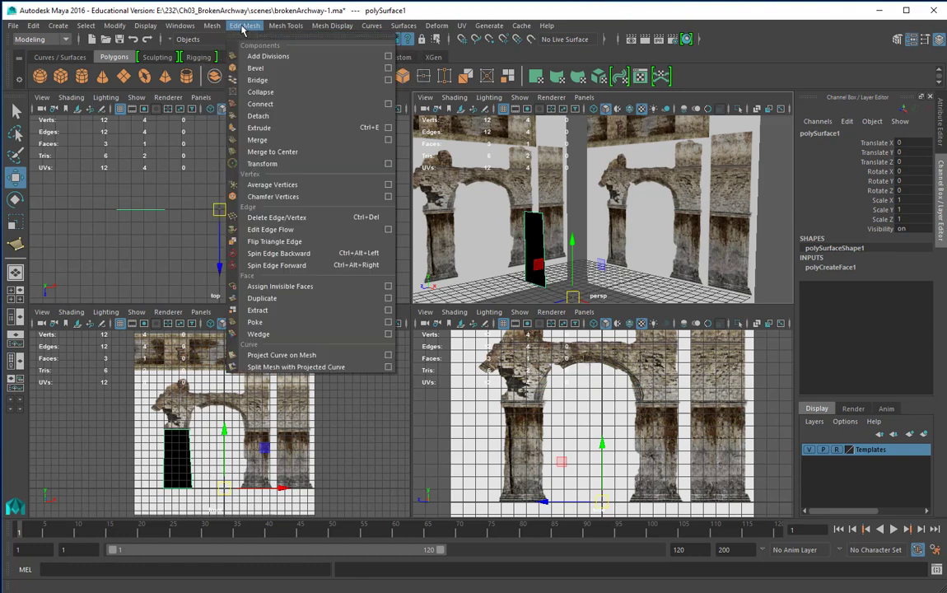
{"action": "mouse_move", "coordinate": [288, 30]}
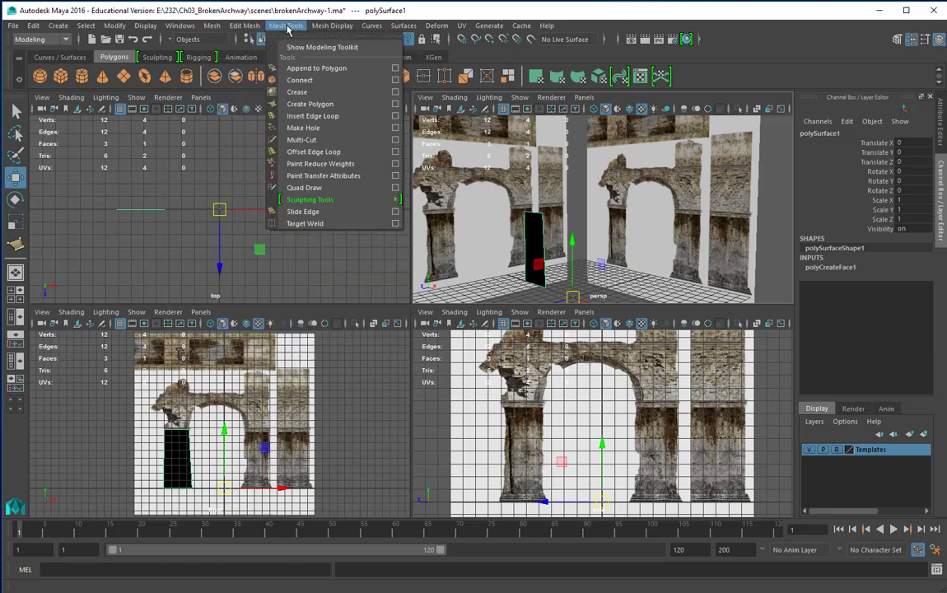
{"action": "mouse_move", "coordinate": [331, 30]}
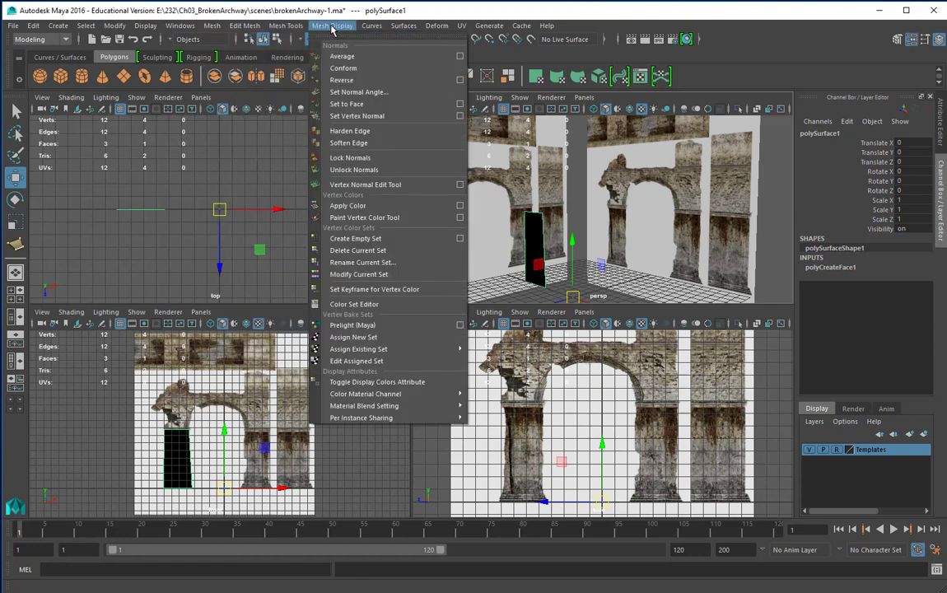
{"action": "left_click", "coordinate": [339, 80]}
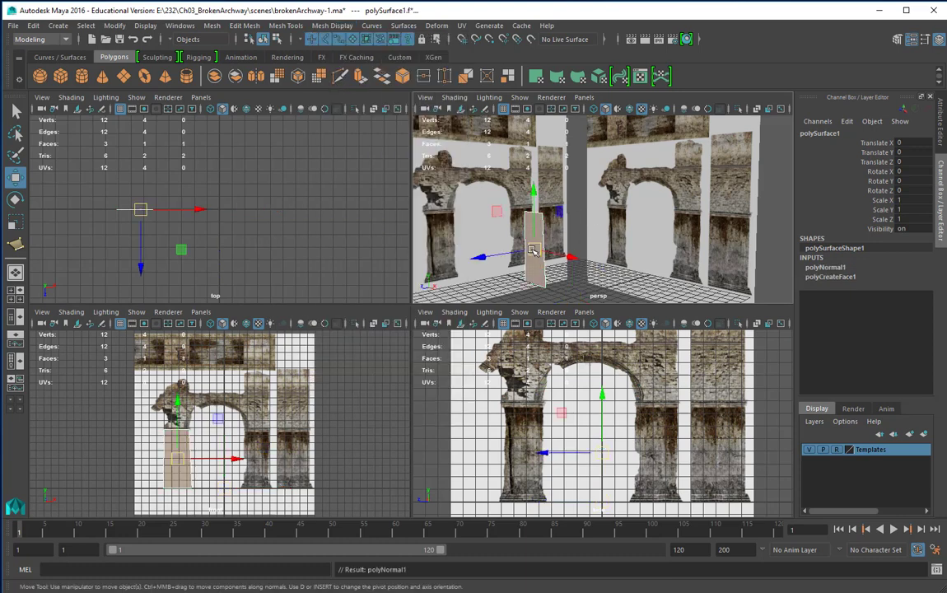
Reselect the column polygon as a whole object and switch to the Hypershade and perspective layout
{"action": "left_click", "coordinate": [557, 228]}
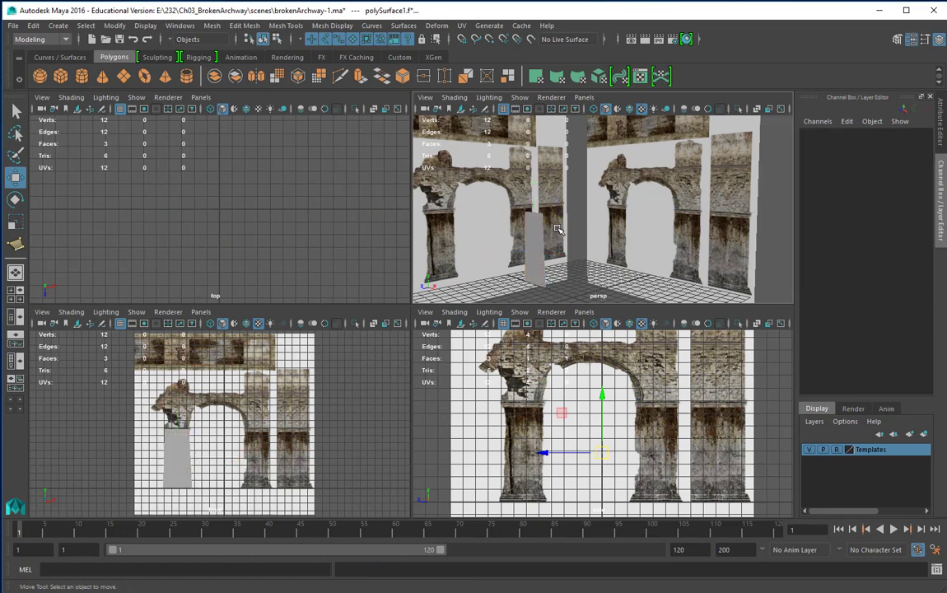
{"action": "left_click", "coordinate": [538, 233]}
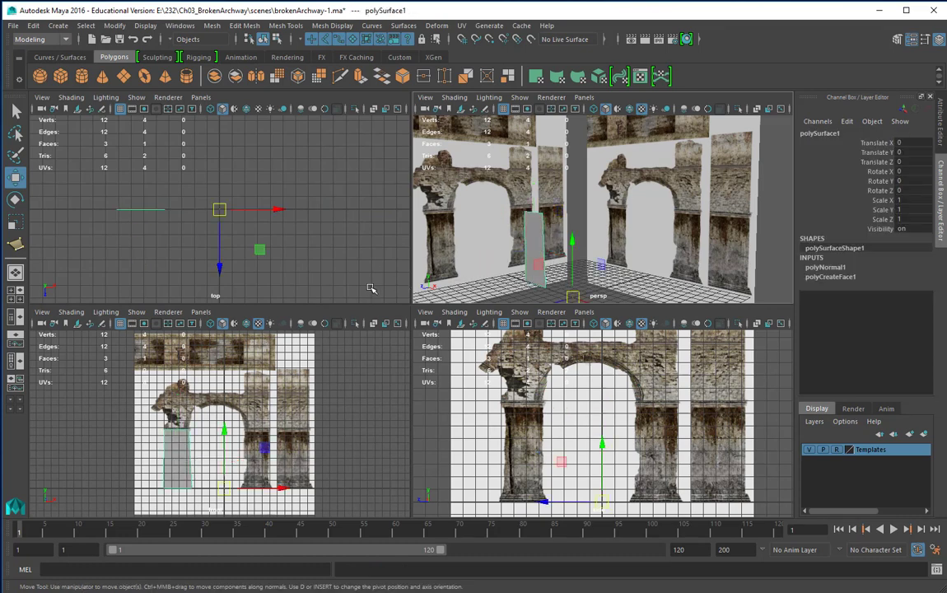
{"action": "left_click", "coordinate": [14, 362]}
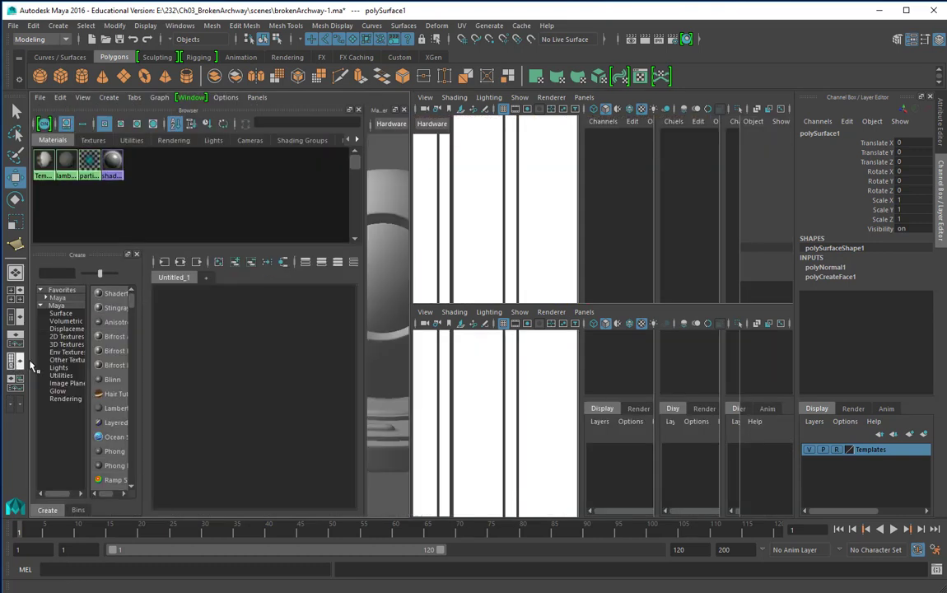
Make the lambert1 material semi-transparent and blue, at about hue 242, saturation 0.96 and value 0.87, and check it on the column
{"action": "left_click", "coordinate": [66, 161]}
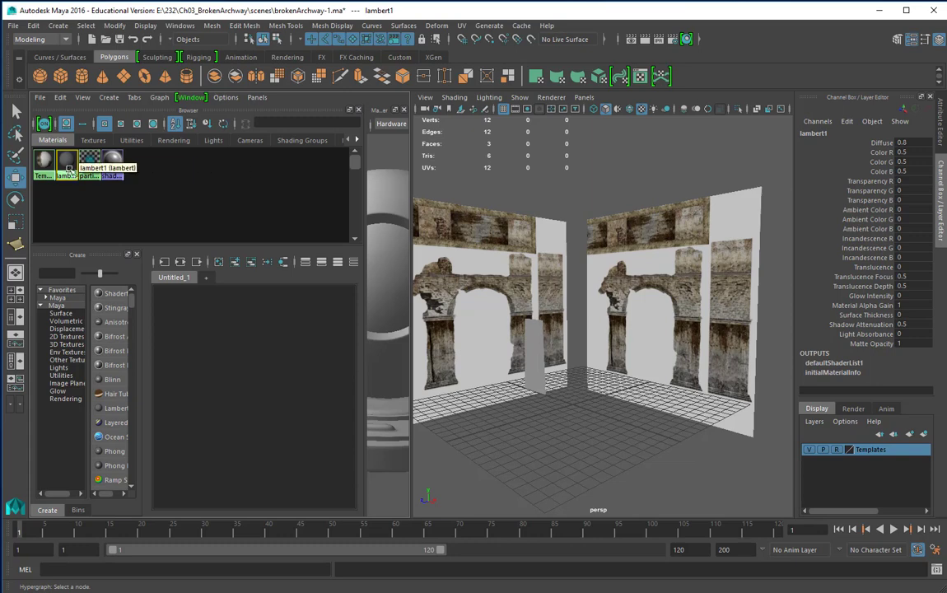
{"action": "double_click", "coordinate": [66, 161]}
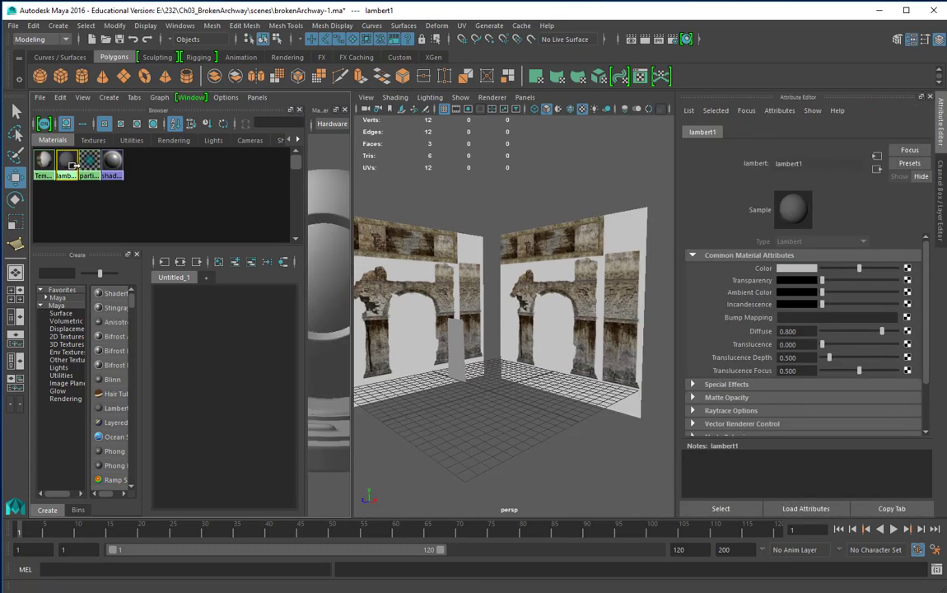
{"action": "left_click_drag", "start_coordinate": [822, 281], "coordinate": [851, 281]}
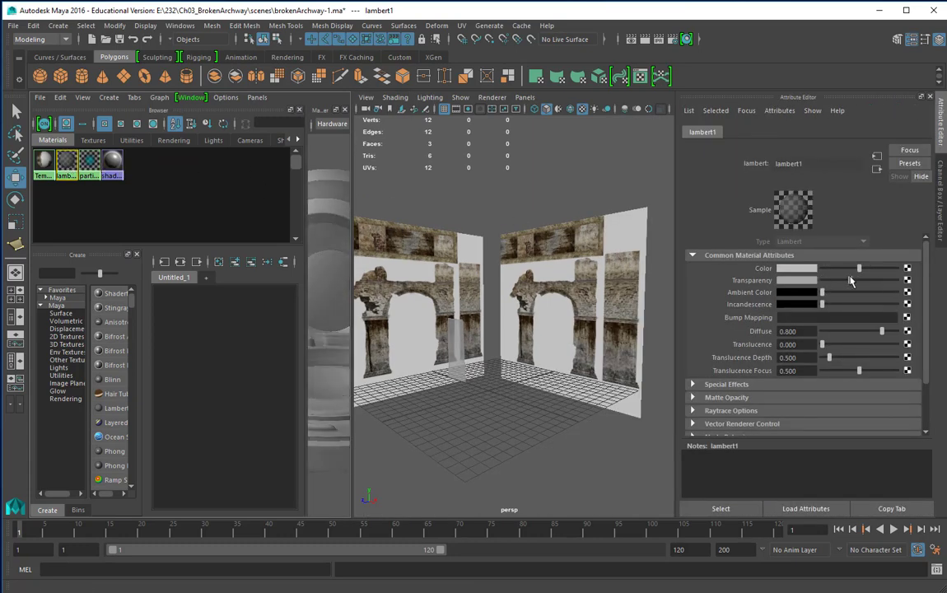
{"action": "left_click", "coordinate": [793, 269]}
{"action": "mouse_move", "coordinate": [879, 304]}
{"action": "left_mouse_down"}
{"action": "mouse_move", "coordinate": [867, 308]}
{"action": "mouse_move", "coordinate": [895, 295]}
{"action": "left_mouse_up"}
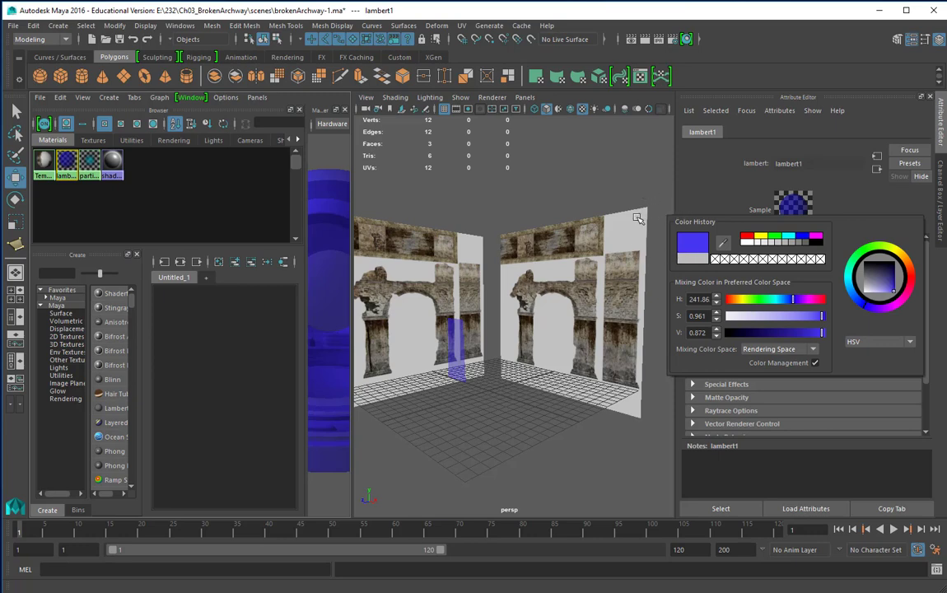
{"action": "left_click", "coordinate": [637, 217]}
{"action": "left_click", "coordinate": [457, 346]}
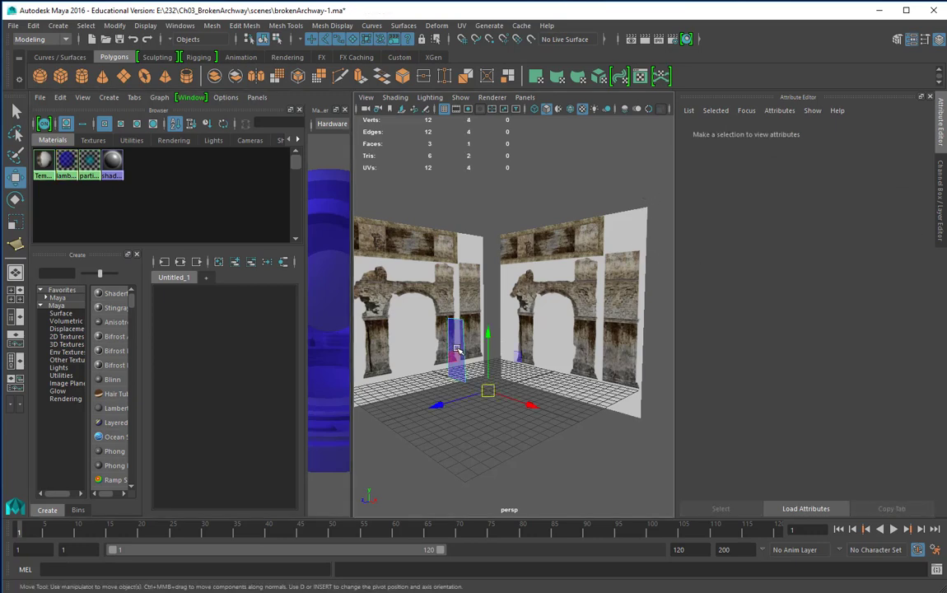
{"action": "mouse_move", "coordinate": [474, 343]}
{"action": "left_mouse_down", "text": "alt"}
{"action": "mouse_move", "coordinate": [527, 334]}
{"action": "mouse_move", "coordinate": [493, 339]}
{"action": "left_mouse_up", "text": "alt"}
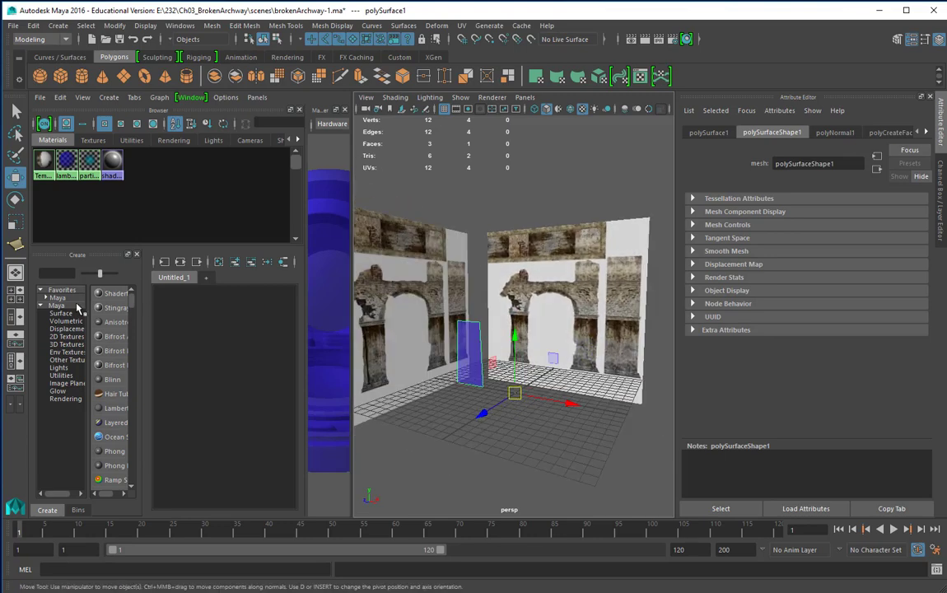
Insert four horizontal edge loops across the column in the front view: below its top, just above the base, and two across the shaft
{"action": "left_click", "coordinate": [14, 272]}
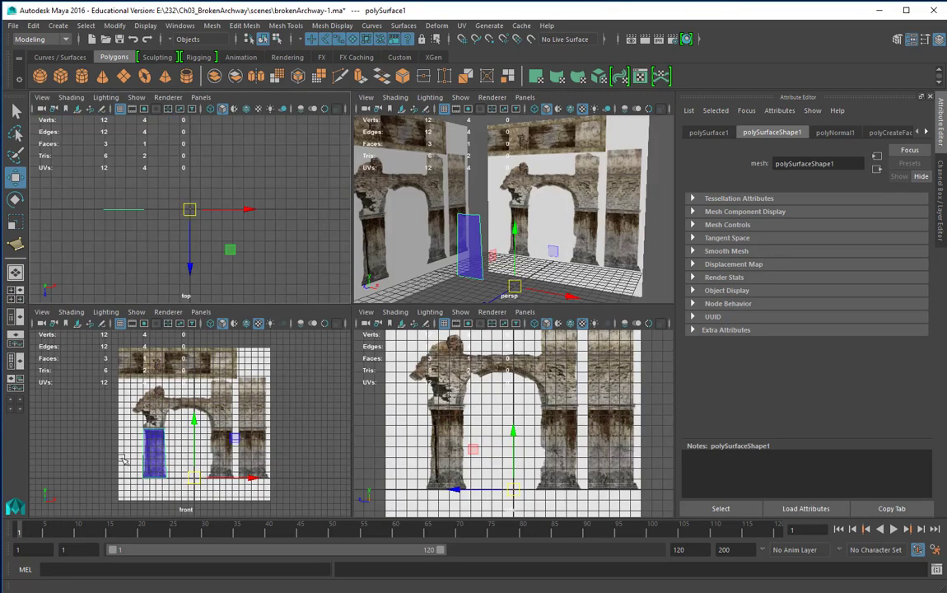
{"action": "key", "text": "space"}
{"action": "scroll", "coordinate": [178, 419], "scroll_direction": "up", "scroll_amount": 5}
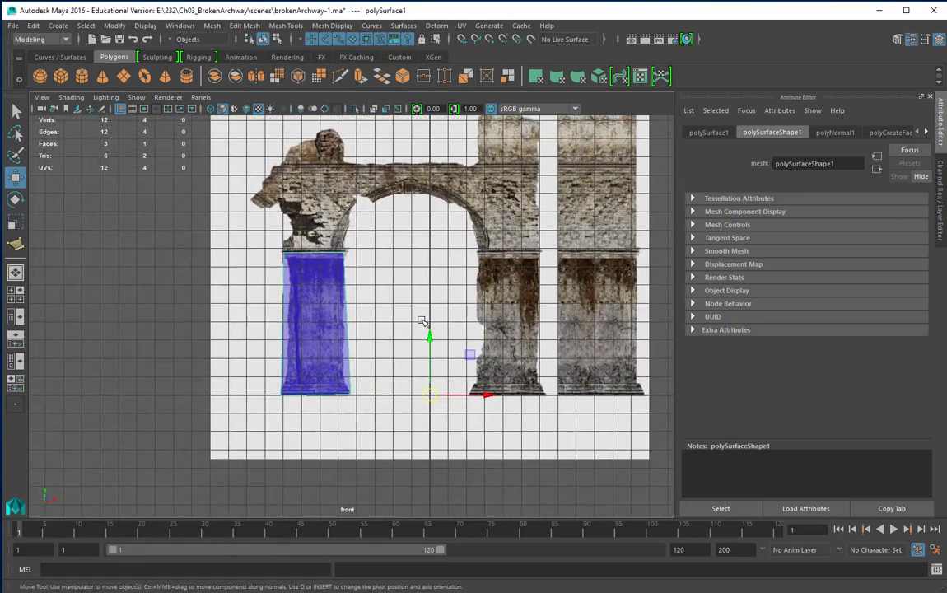
{"action": "scroll", "coordinate": [387, 356], "scroll_direction": "up", "scroll_amount": 3}
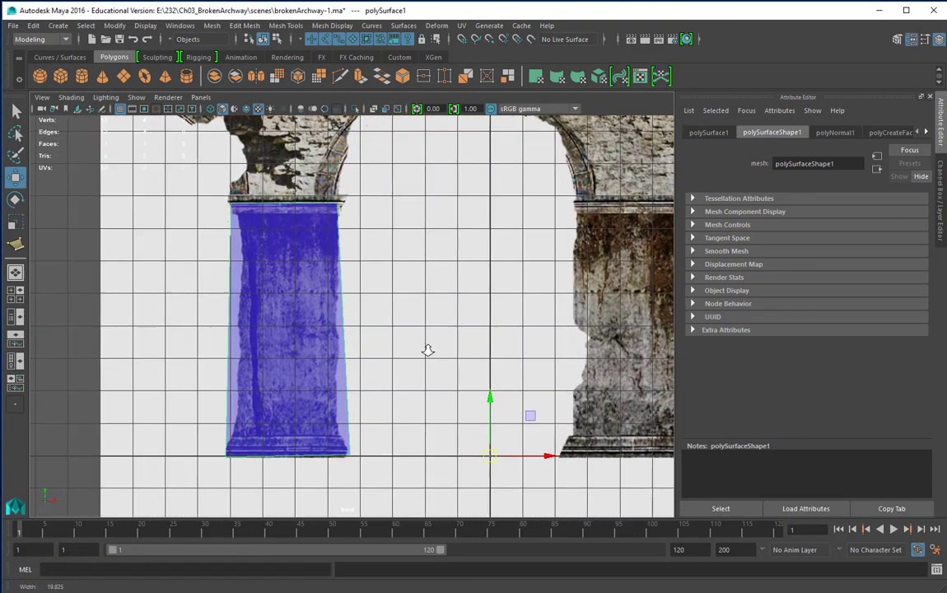
{"action": "middle_click_drag", "start_coordinate": [416, 365], "coordinate": [413, 381], "text": "alt"}
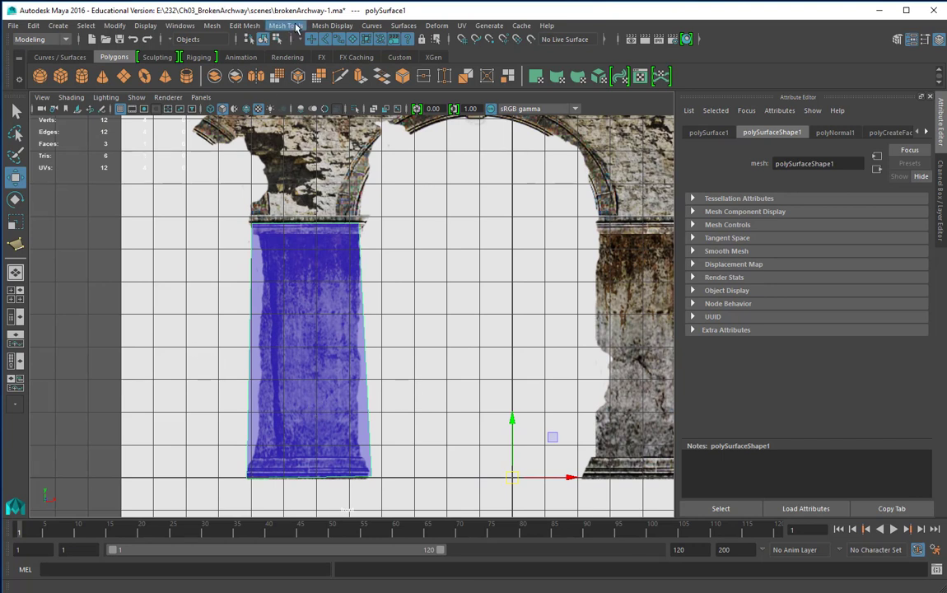
{"action": "left_click", "coordinate": [285, 25]}
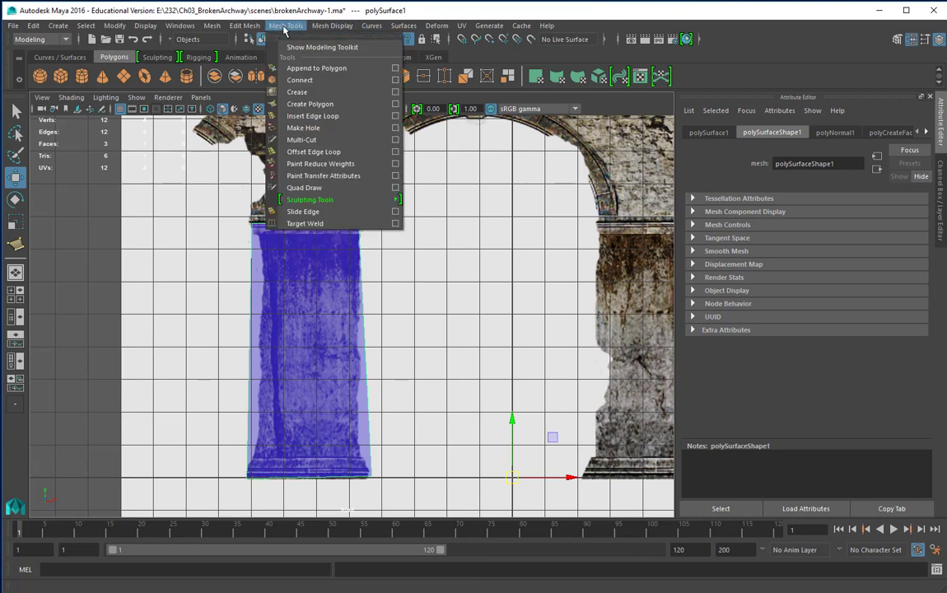
{"action": "left_click", "coordinate": [317, 116]}
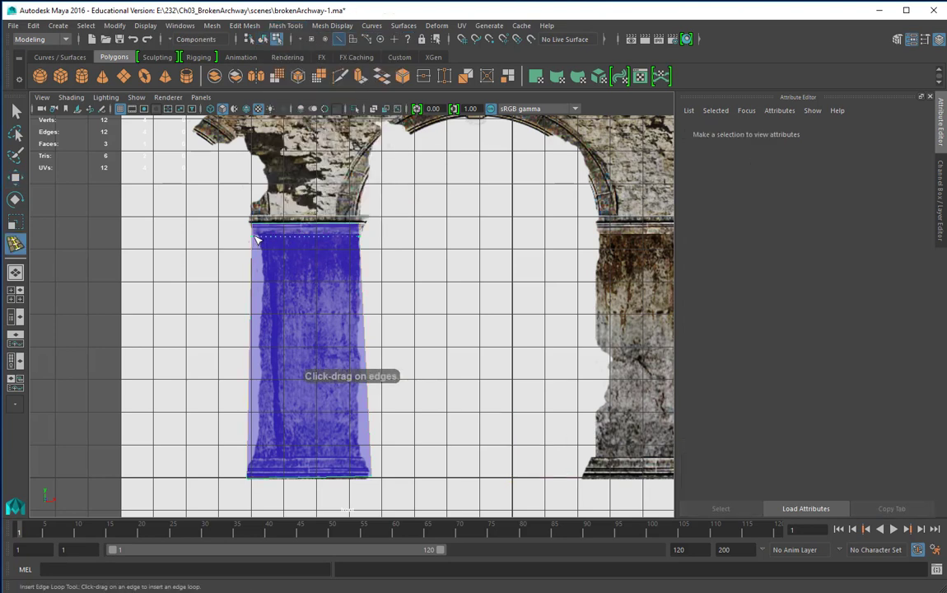
{"action": "left_click_drag", "start_coordinate": [257, 238], "coordinate": [254, 460]}
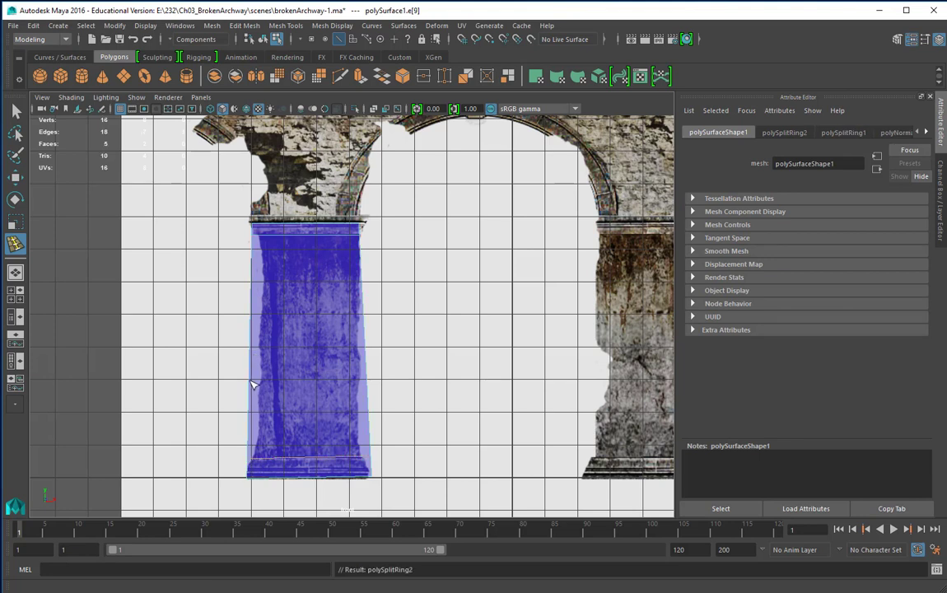
{"action": "left_click", "coordinate": [253, 380]}
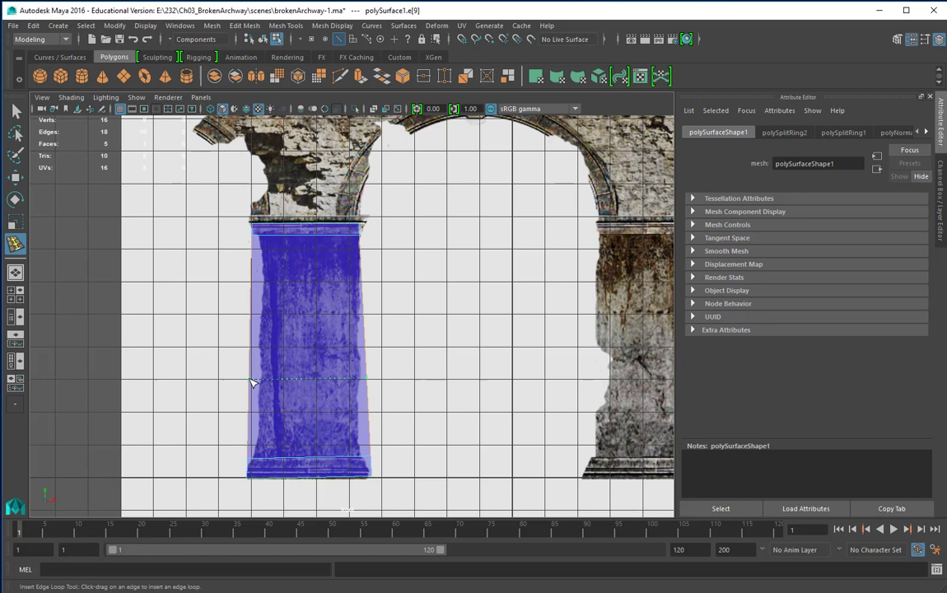
{"action": "left_click", "coordinate": [253, 312]}
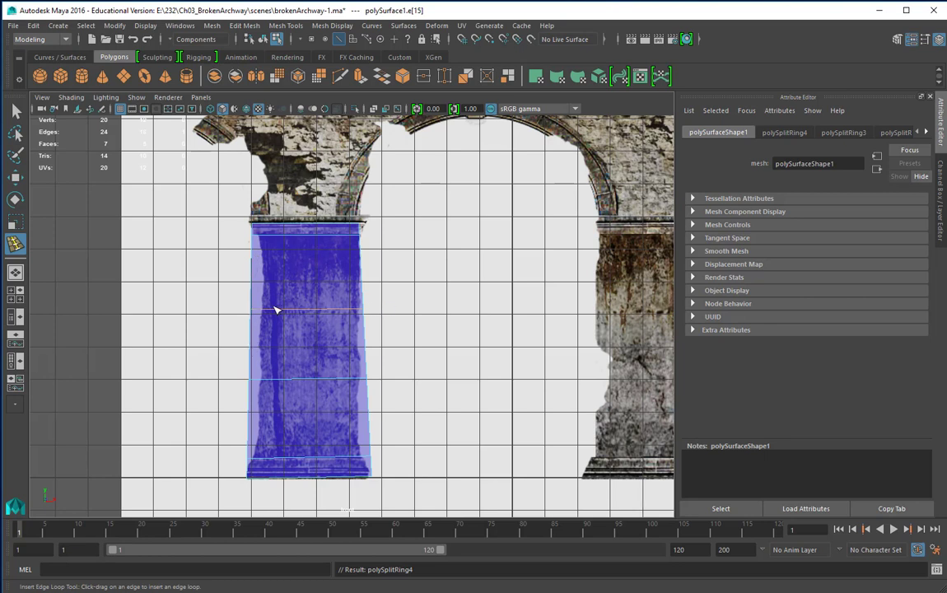
Scale and shift the upper shaft row of vertices horizontally to match the column's outline in the template
{"action": "left_click", "coordinate": [15, 110]}
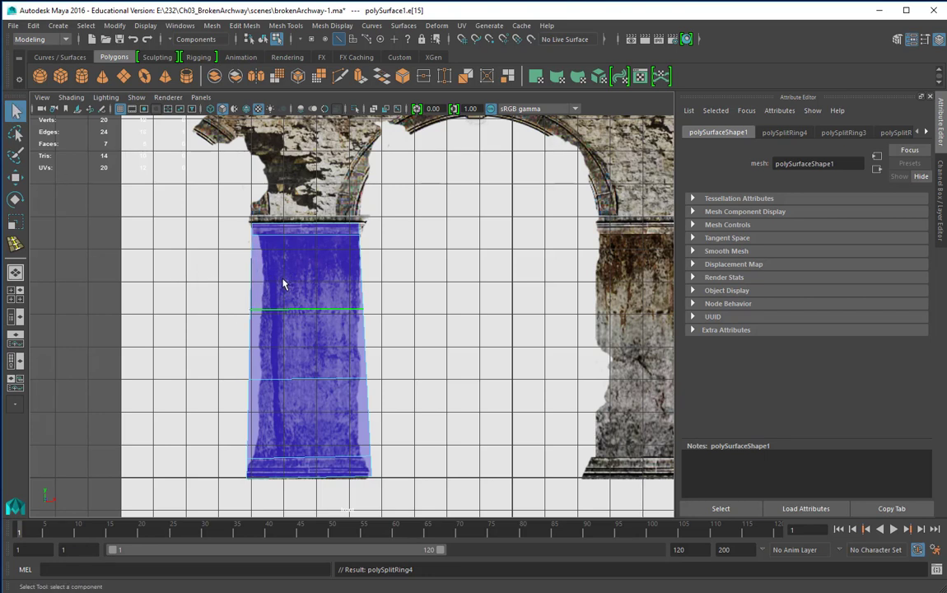
{"action": "right_click_drag", "start_coordinate": [286, 285], "coordinate": [239, 288]}
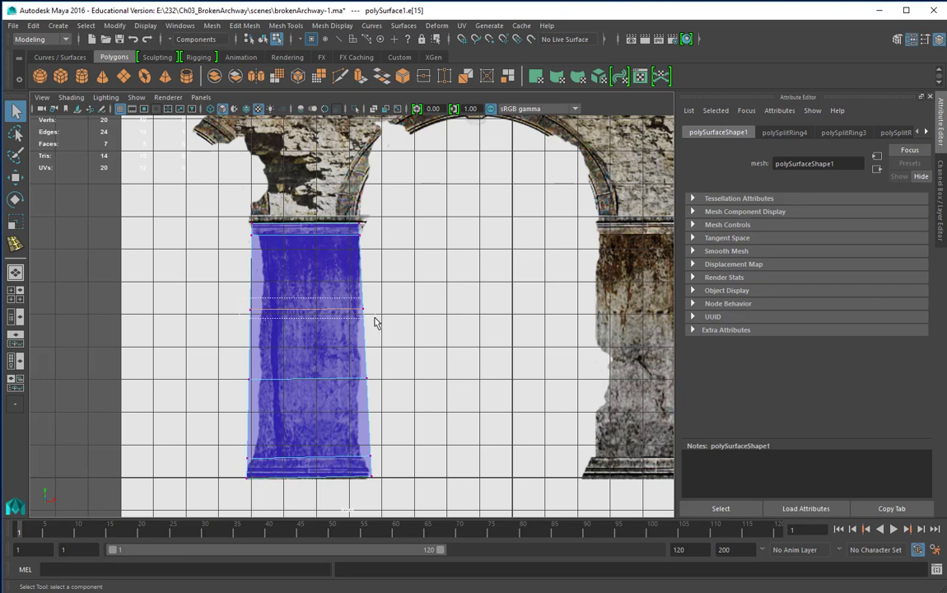
{"action": "left_click_drag", "start_coordinate": [375, 318], "coordinate": [374, 319]}
{"action": "key", "text": "e"}
{"action": "key", "text": "r"}
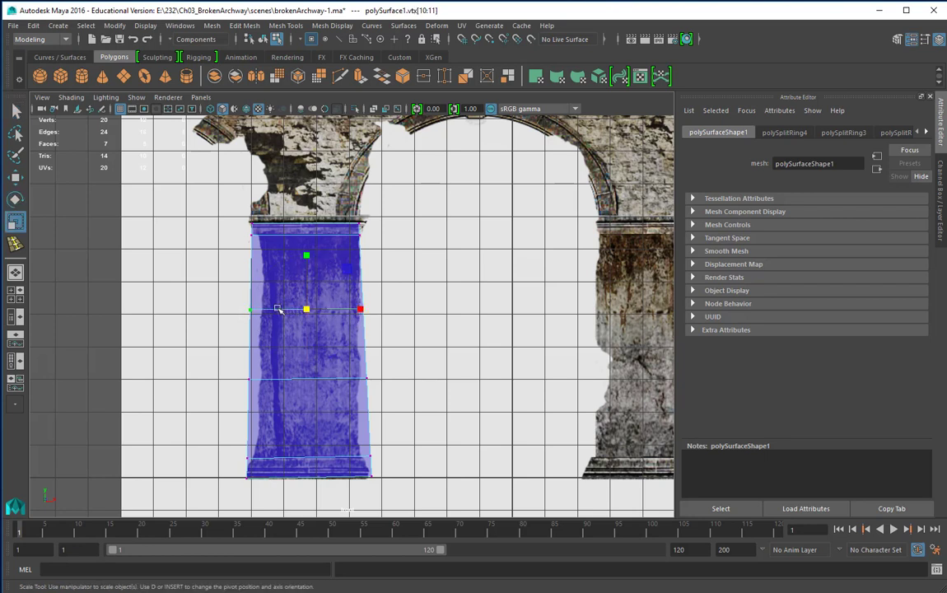
{"action": "left_click_drag", "start_coordinate": [362, 309], "coordinate": [364, 308]}
{"action": "key", "text": "w"}
{"action": "key", "text": "r"}
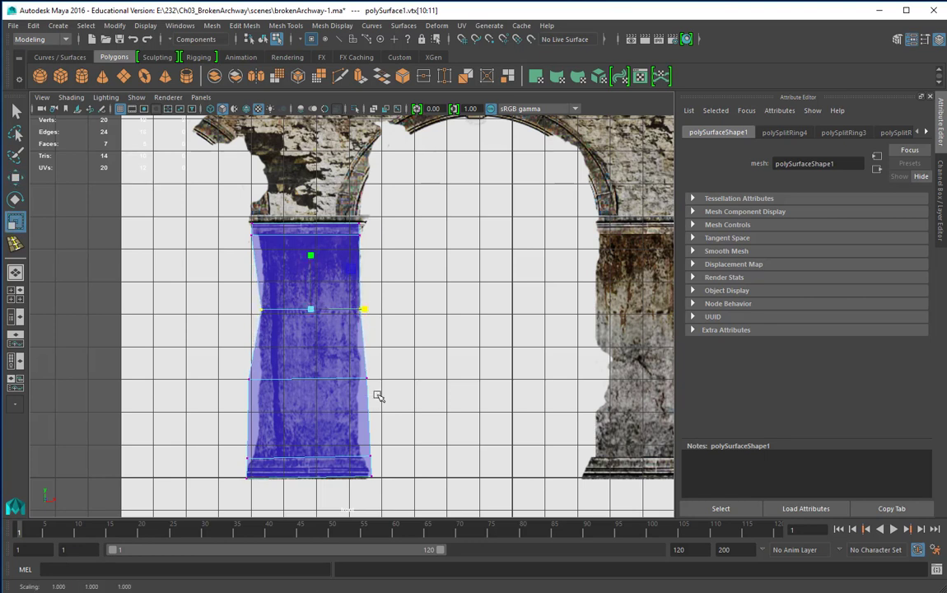
Narrow and shift the lower shaft vertex row and the row just above the base to follow the template column's sides
{"action": "left_click_drag", "start_coordinate": [378, 396], "coordinate": [222, 374]}
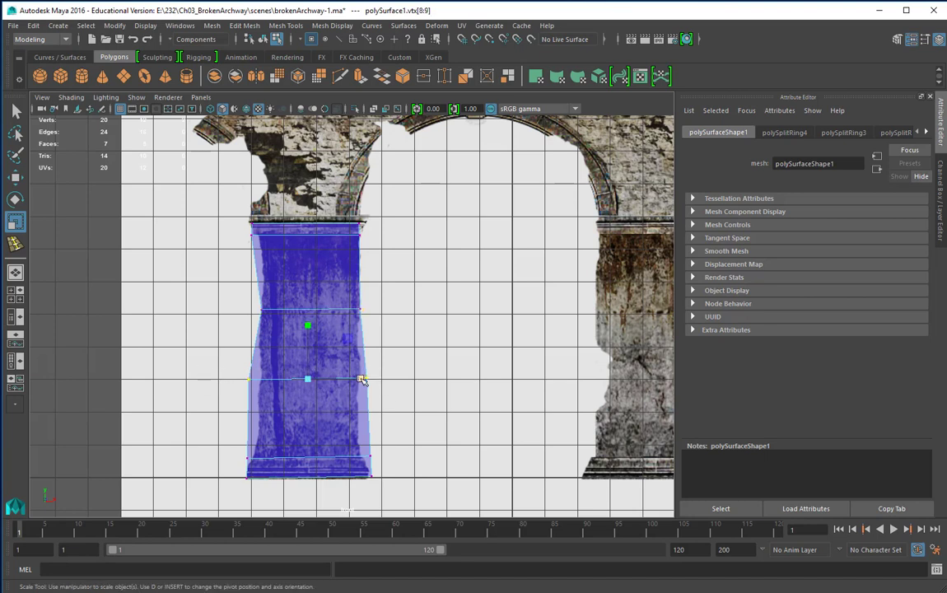
{"action": "key", "text": "w"}
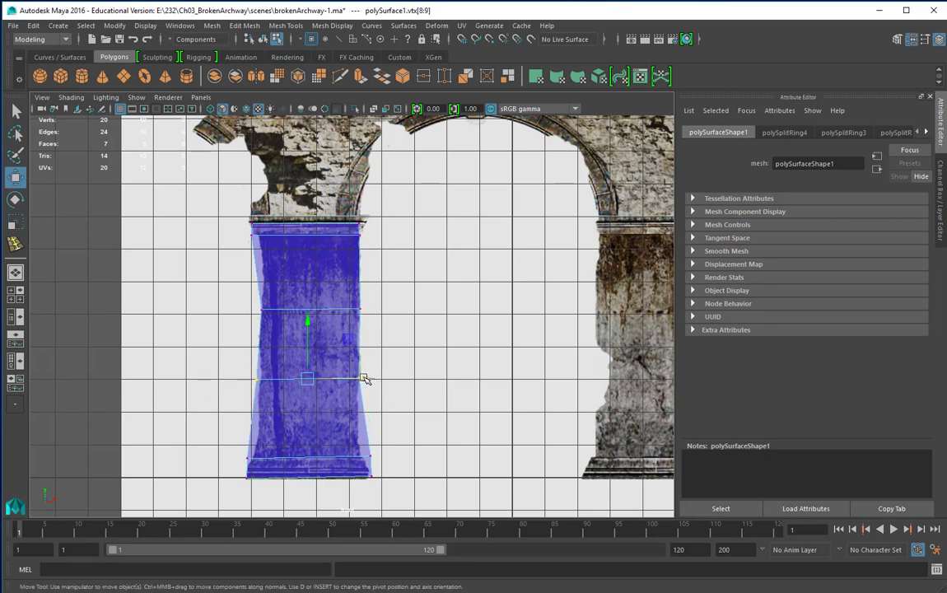
{"action": "left_click_drag", "start_coordinate": [364, 378], "coordinate": [369, 378]}
{"action": "left_click_drag", "start_coordinate": [229, 444], "coordinate": [359, 458]}
{"action": "key", "text": "r"}
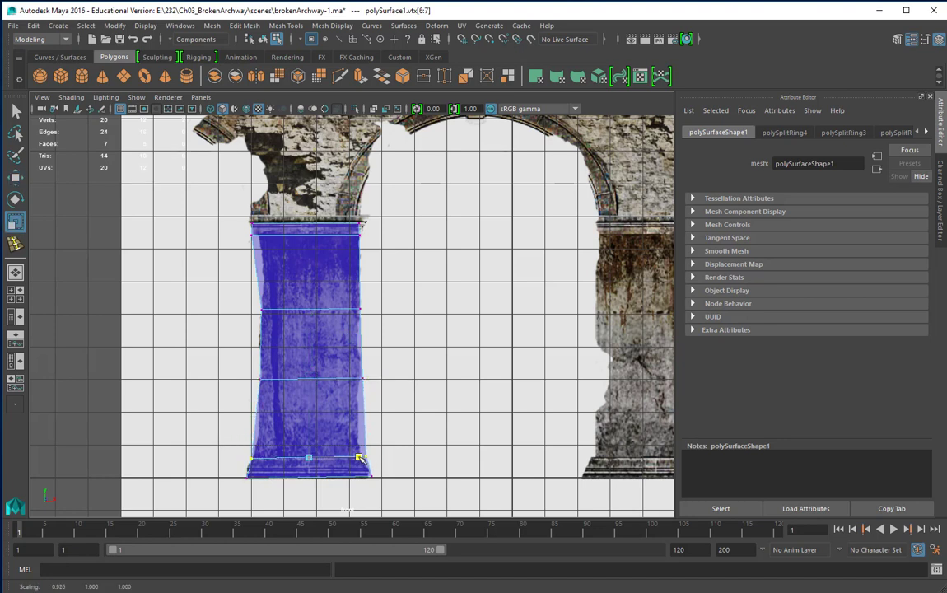
{"action": "key", "text": "w"}
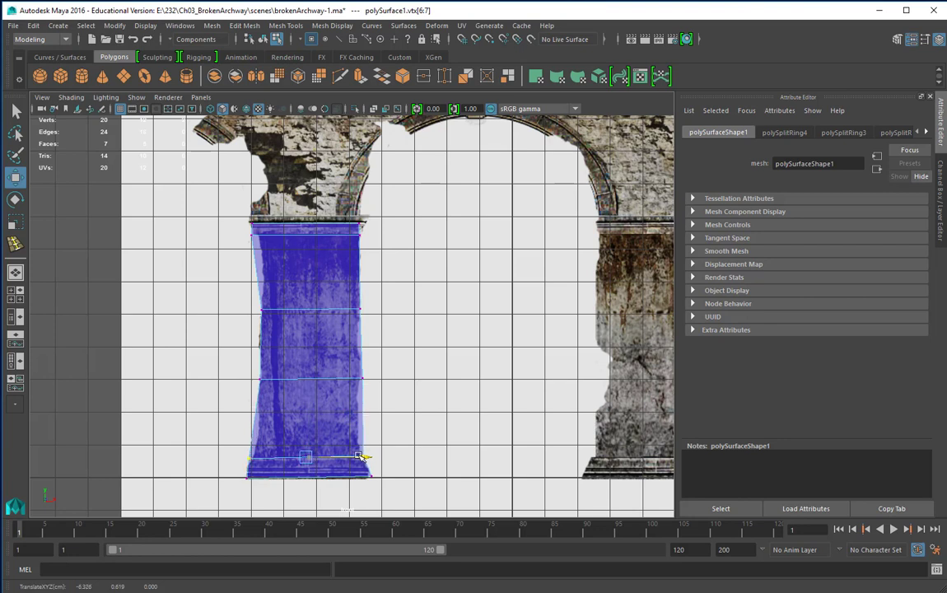
{"action": "left_click_drag", "start_coordinate": [358, 455], "coordinate": [359, 455]}
Lower the lower shaft vertex row to just above the base flare, at about 1.3 high, and nudge its right vertex inward
{"action": "left_click_drag", "start_coordinate": [240, 363], "coordinate": [443, 398]}
{"action": "left_click_drag", "start_coordinate": [311, 319], "coordinate": [311, 376]}
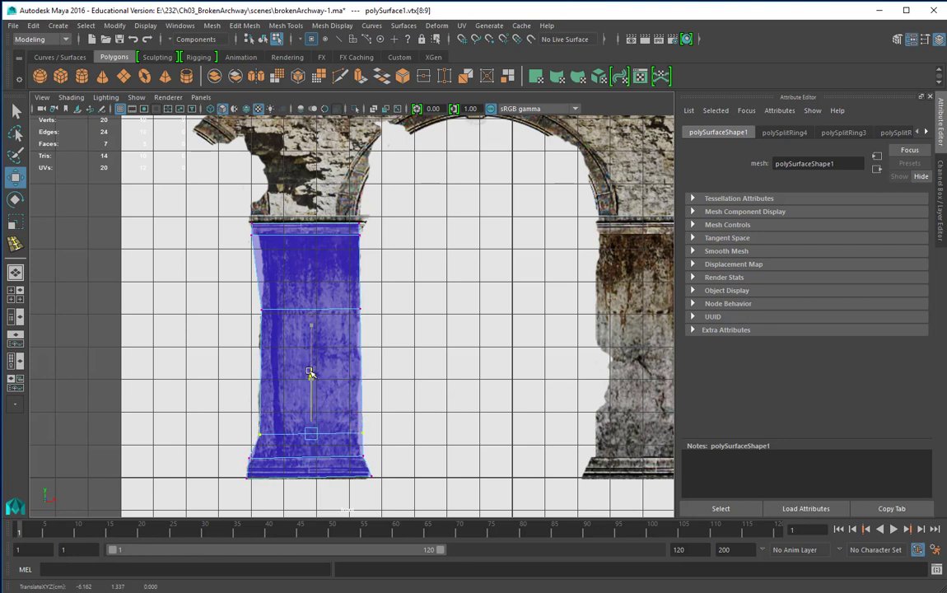
{"action": "left_click", "coordinate": [400, 430]}
{"action": "left_click_drag", "start_coordinate": [347, 416], "coordinate": [414, 435]}
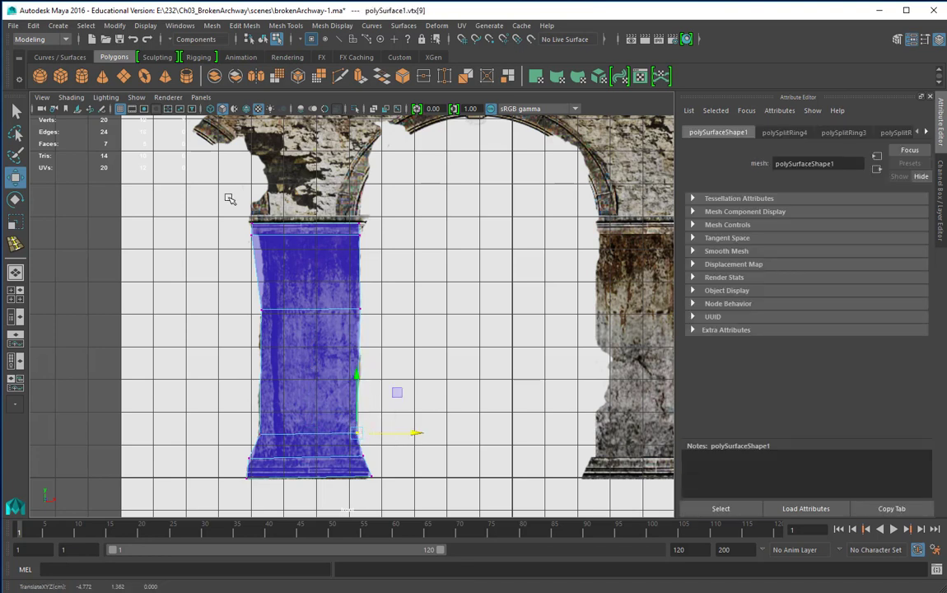
Shift the vertex row below the column's top sideways, then widen the top row about 1.1 times to fit the capital's outline
{"action": "left_click_drag", "start_coordinate": [209, 208], "coordinate": [369, 255]}
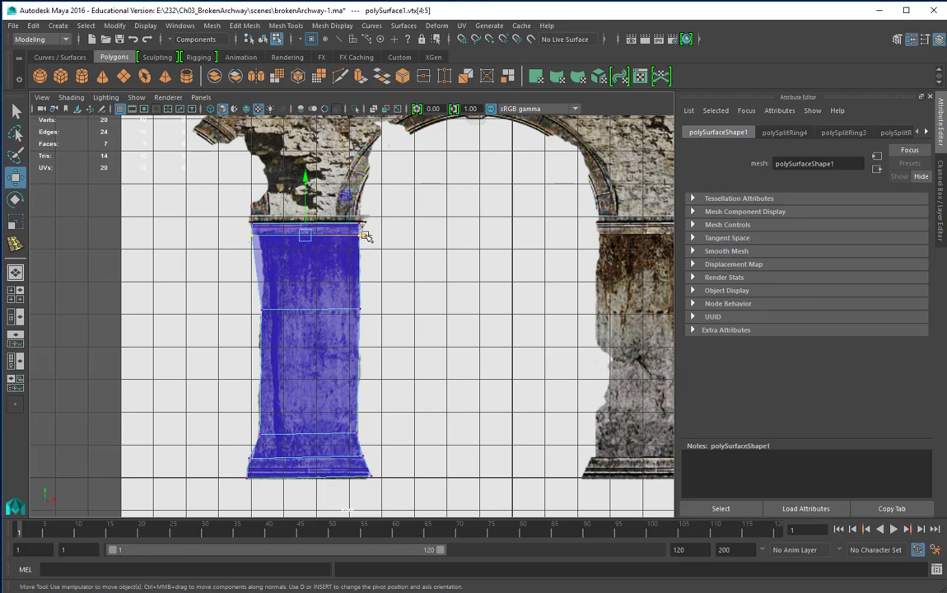
{"action": "left_click", "coordinate": [365, 237]}
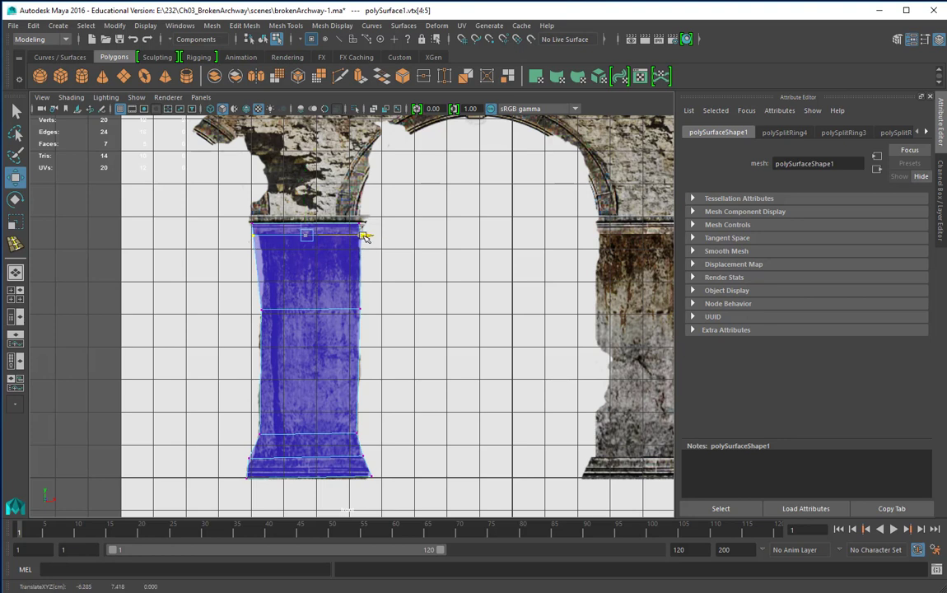
{"action": "left_click_drag", "start_coordinate": [364, 236], "coordinate": [364, 221]}
{"action": "key", "text": "r"}
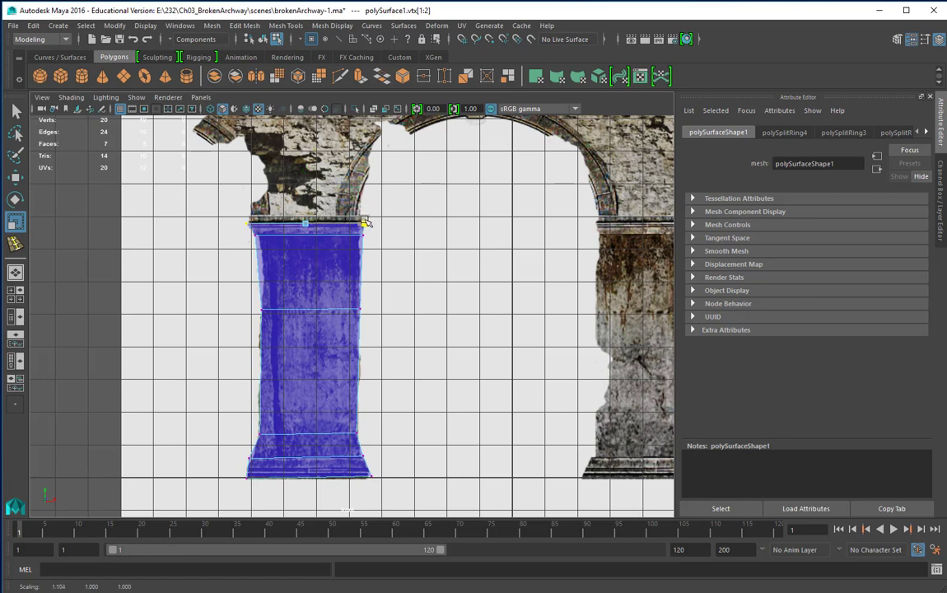
{"action": "key", "text": "w"}
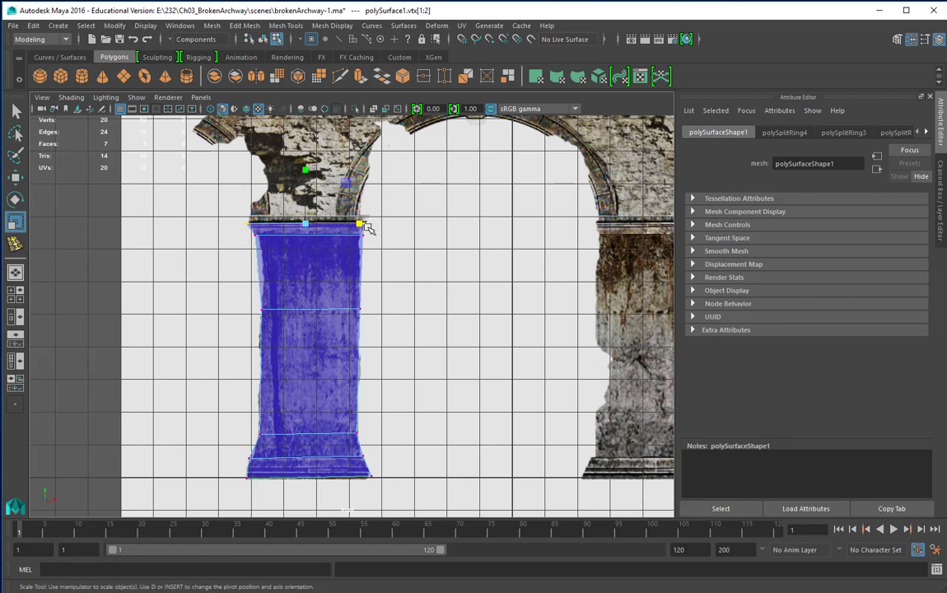
{"action": "left_click", "coordinate": [365, 224]}
Nudge the individual end vertices of the row below the column's top and the row above the base onto the template outline
{"action": "left_click_drag", "start_coordinate": [365, 223], "coordinate": [352, 224]}
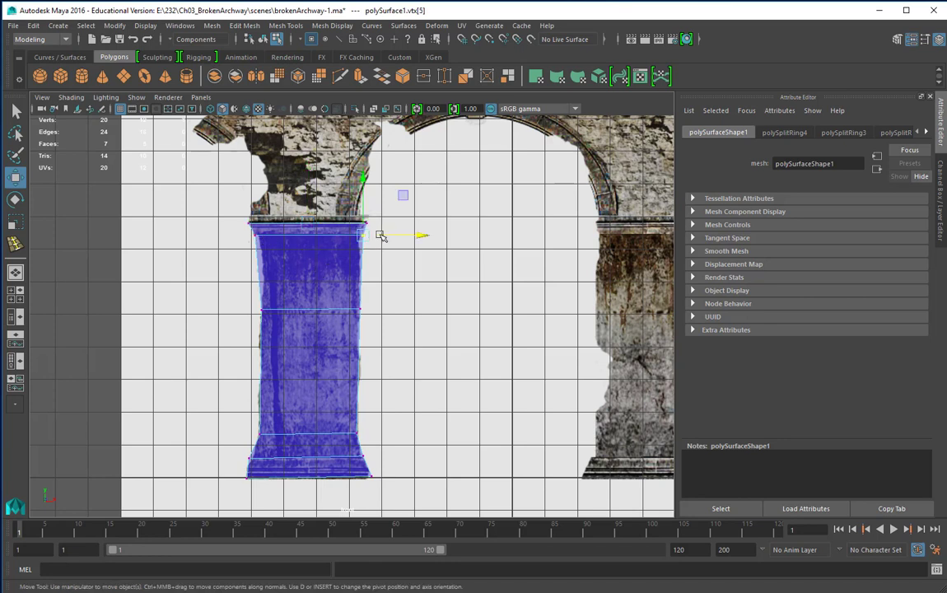
{"action": "left_click_drag", "start_coordinate": [420, 236], "coordinate": [417, 237]}
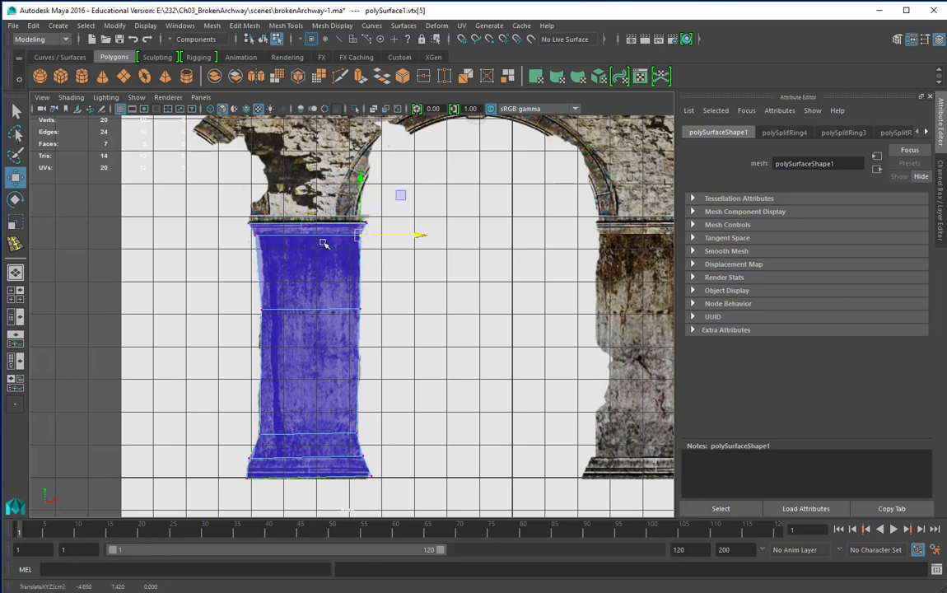
{"action": "left_click_drag", "start_coordinate": [232, 213], "coordinate": [316, 237]}
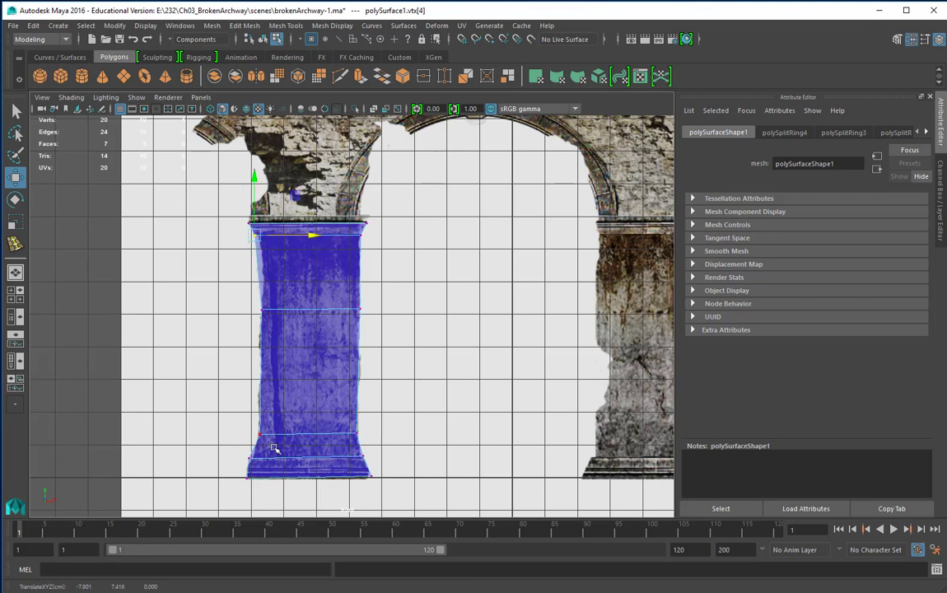
{"action": "left_click_drag", "start_coordinate": [238, 449], "coordinate": [309, 461]}
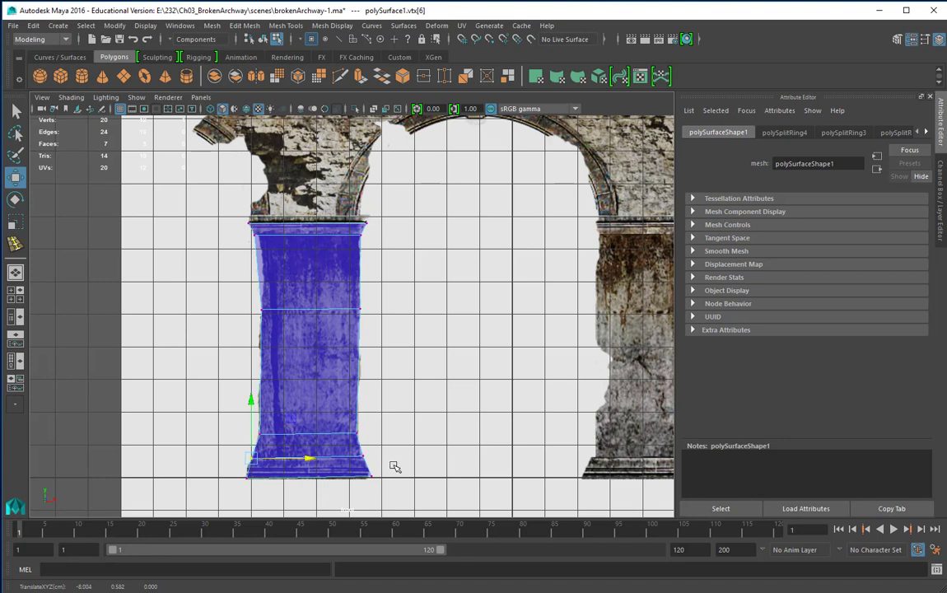
{"action": "left_click", "coordinate": [358, 457]}
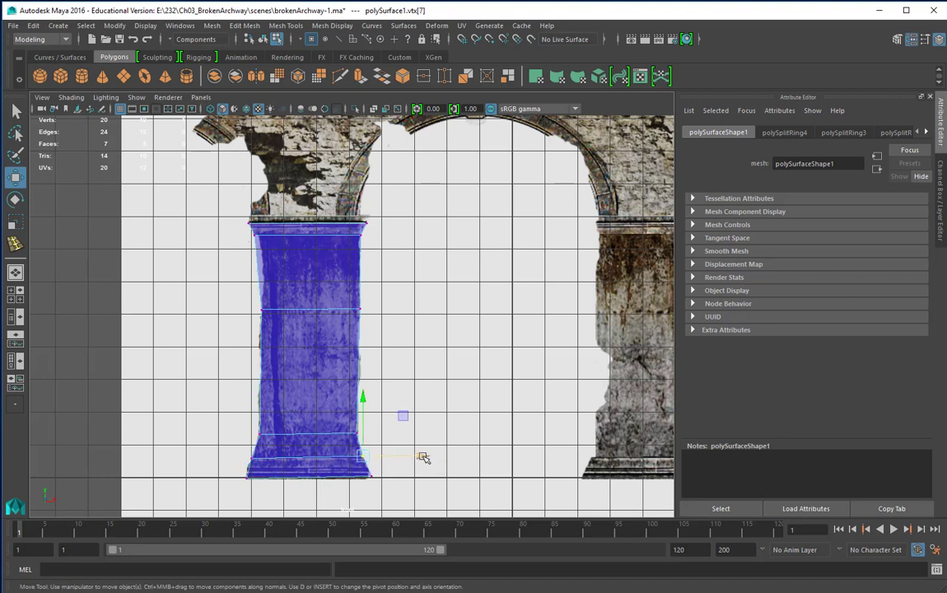
{"action": "left_click_drag", "start_coordinate": [422, 456], "coordinate": [420, 455]}
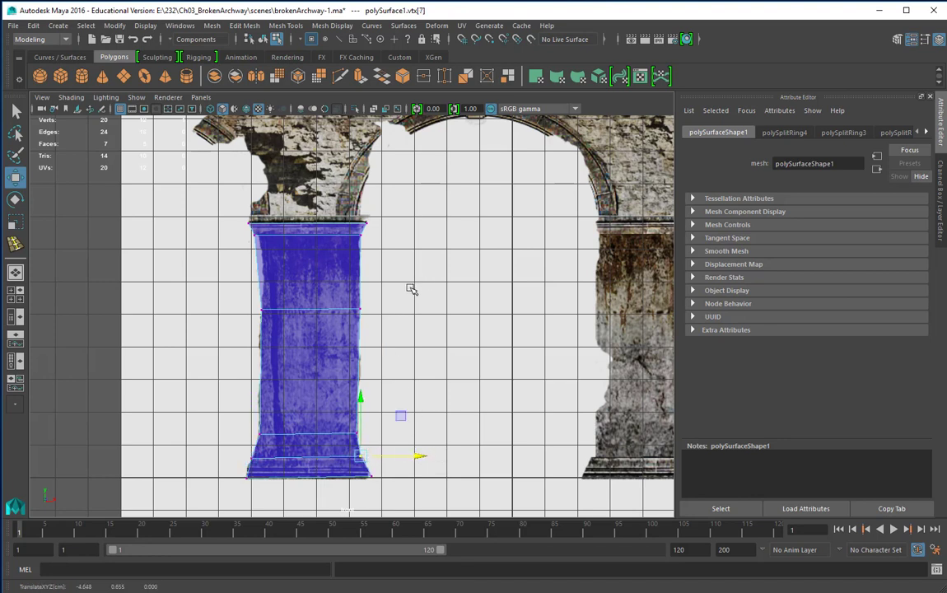
Return the left column polygon to object mode and inspect it against the template planes in perspective, ending back in the front view
{"action": "middle_click_drag", "start_coordinate": [412, 269], "coordinate": [405, 388], "text": "alt"}
{"action": "right_click_drag", "start_coordinate": [306, 303], "coordinate": [377, 284]}
{"action": "left_click", "coordinate": [311, 402]}
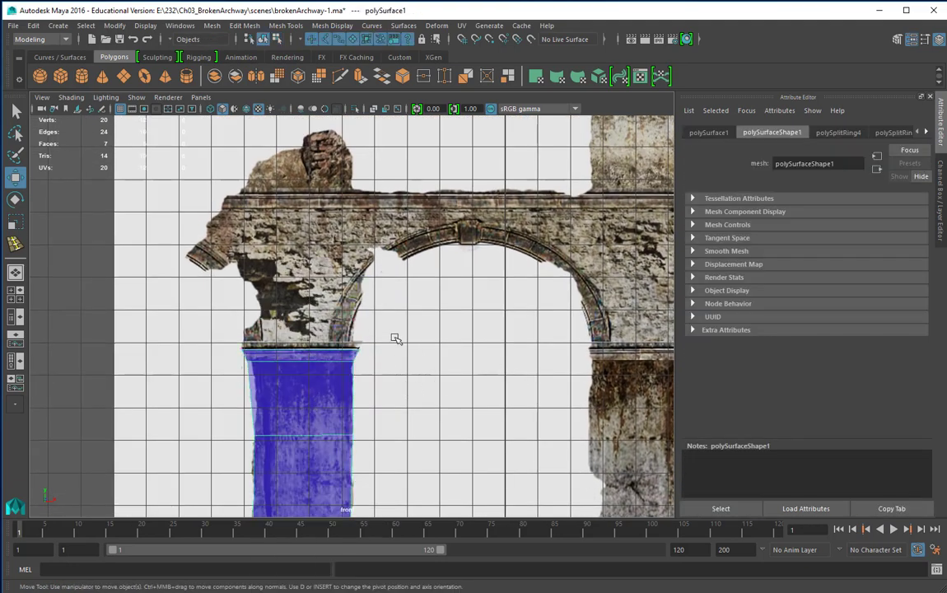
{"action": "middle_click_drag", "start_coordinate": [395, 334], "coordinate": [392, 359], "text": "alt"}
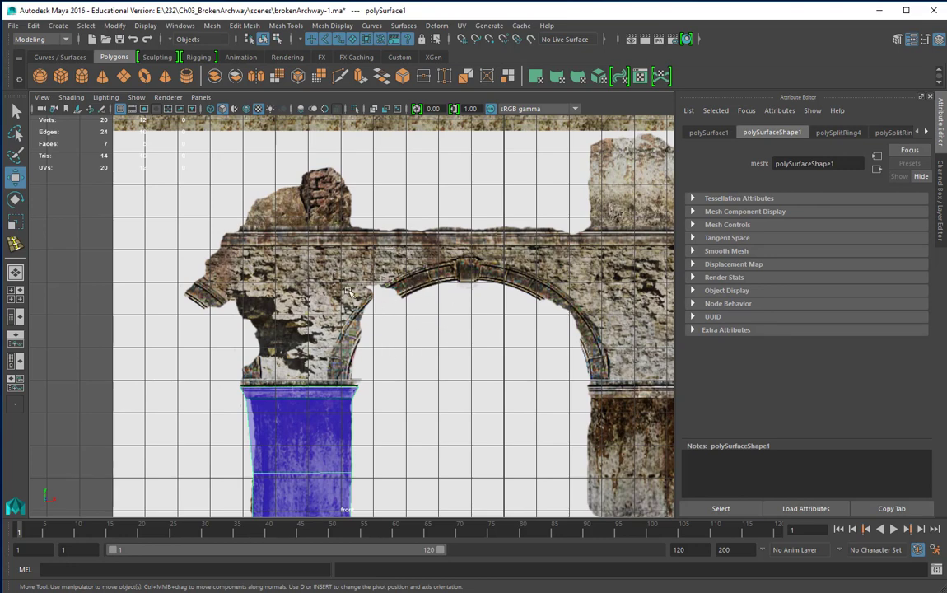
{"action": "middle_click_drag", "start_coordinate": [567, 392], "coordinate": [416, 381], "text": "alt"}
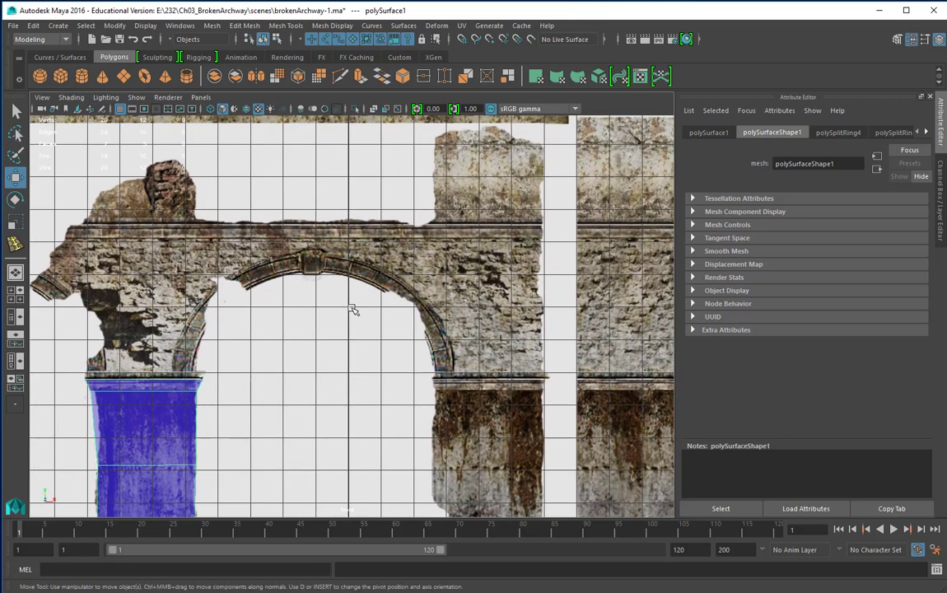
{"action": "key", "text": "space"}
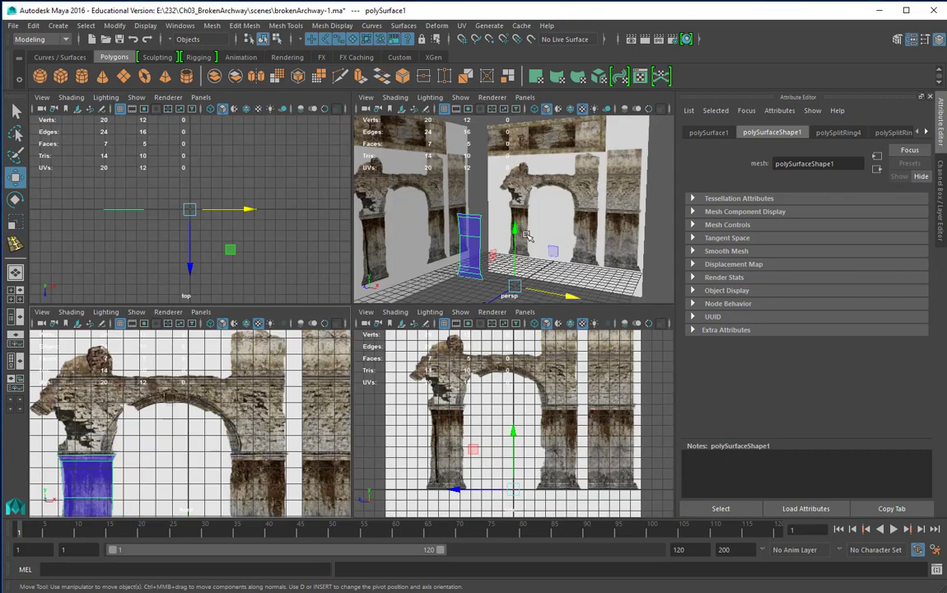
{"action": "left_click_drag", "start_coordinate": [502, 227], "coordinate": [482, 229], "text": "alt"}
{"action": "left_click_drag", "start_coordinate": [491, 229], "coordinate": [574, 225], "text": "alt"}
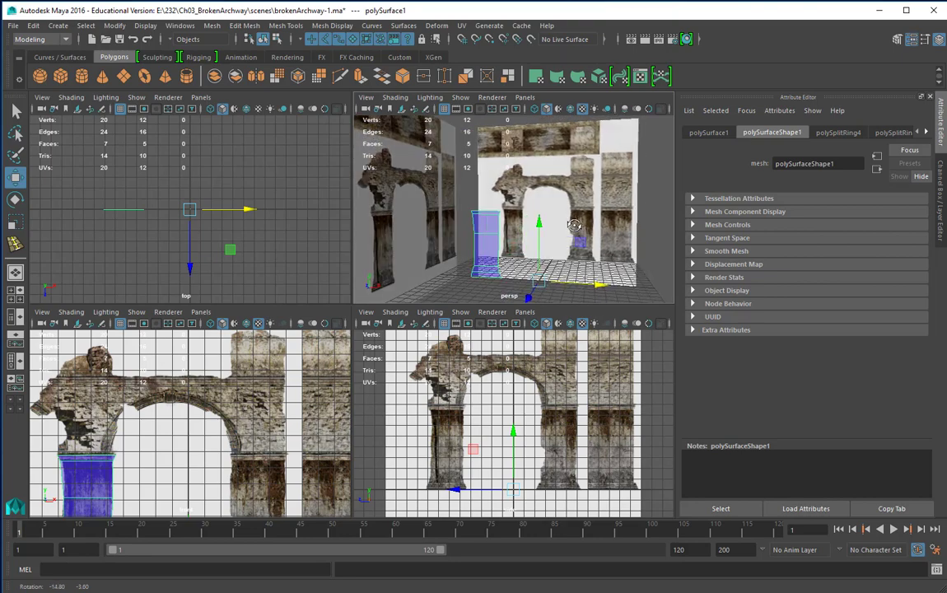
{"action": "key", "text": "space"}
{"action": "scroll", "coordinate": [217, 355], "scroll_direction": "down", "scroll_amount": 3}
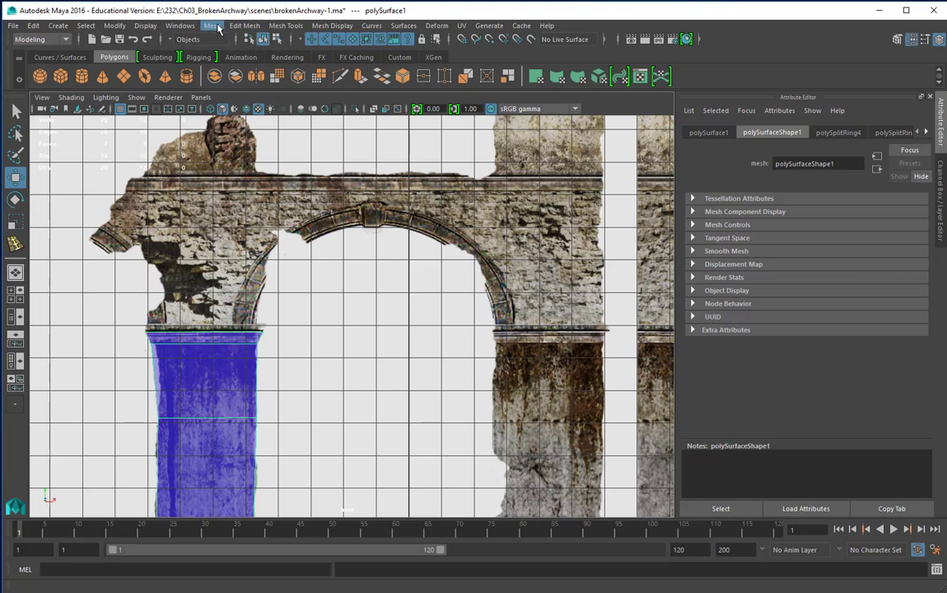
Create an eight-point polygon above the left column, outlining the broken masonry from the capital up to the arch fragment and the broken end
{"action": "left_click", "coordinate": [212, 26]}
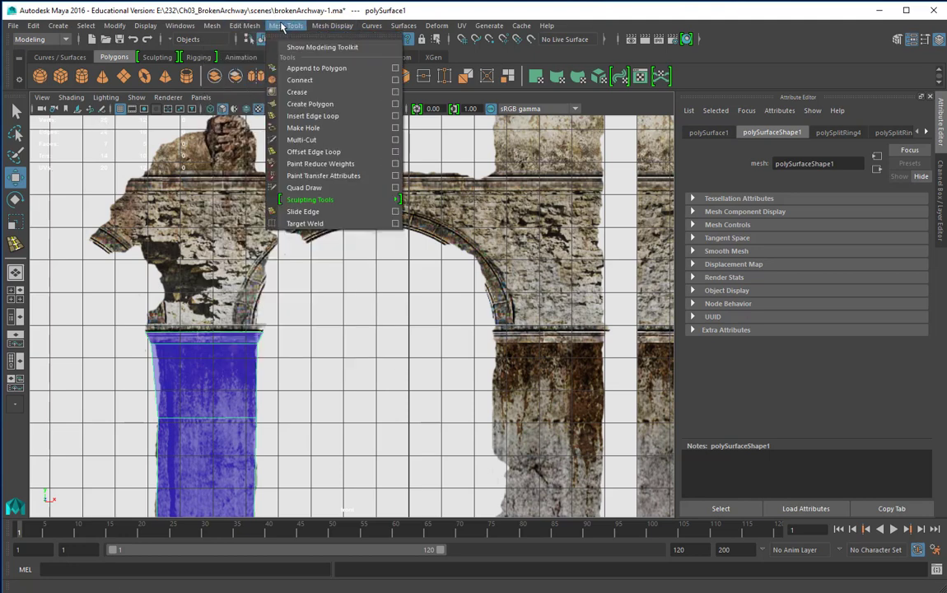
{"action": "left_click", "coordinate": [310, 104]}
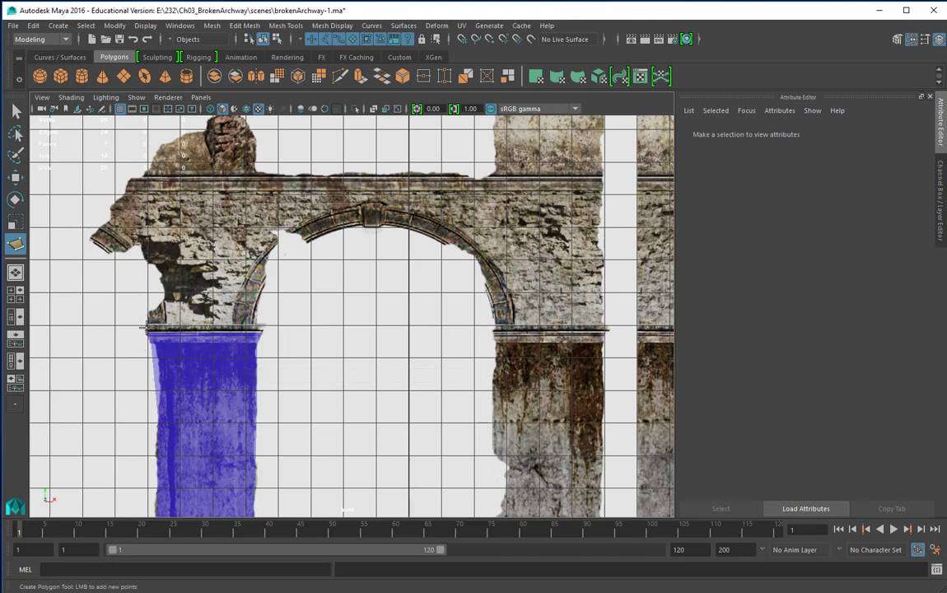
{"action": "left_click", "coordinate": [146, 328]}
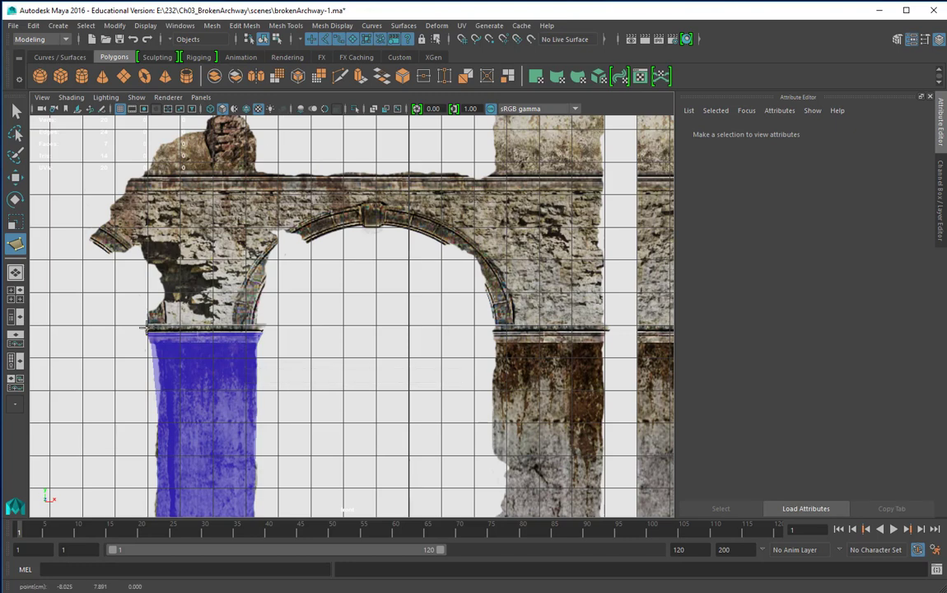
{"action": "left_click", "coordinate": [260, 329]}
{"action": "left_click", "coordinate": [264, 322]}
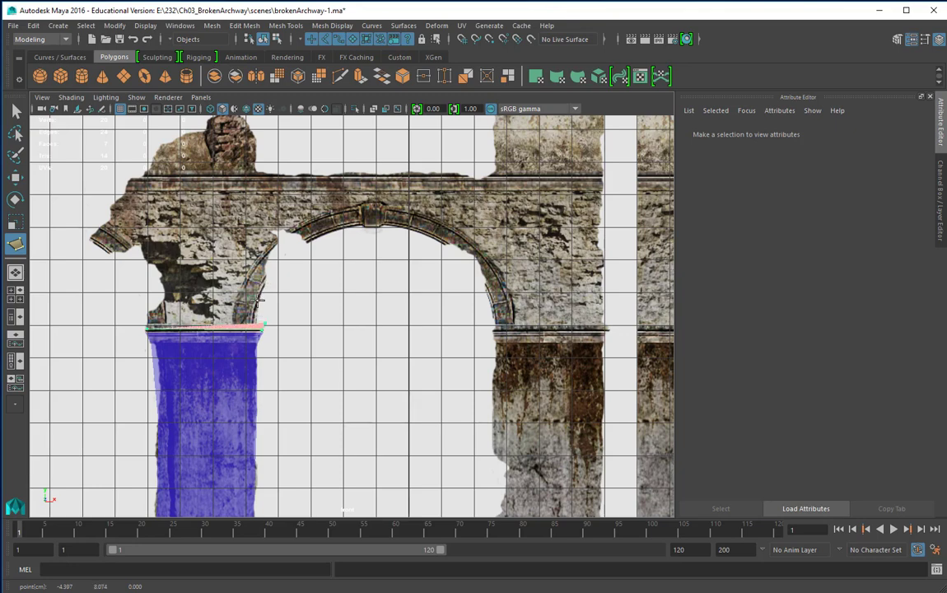
{"action": "left_click", "coordinate": [255, 318]}
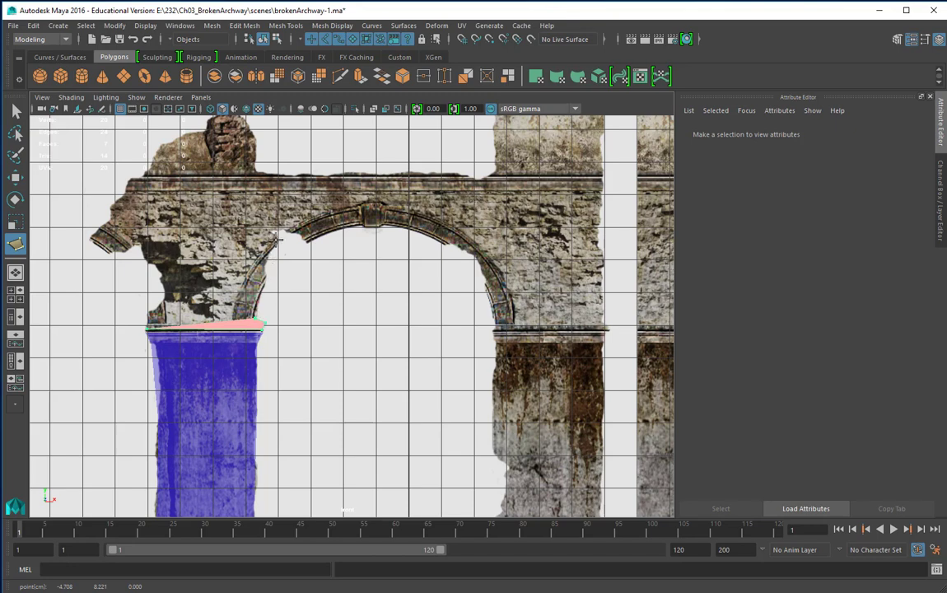
{"action": "left_click", "coordinate": [276, 239]}
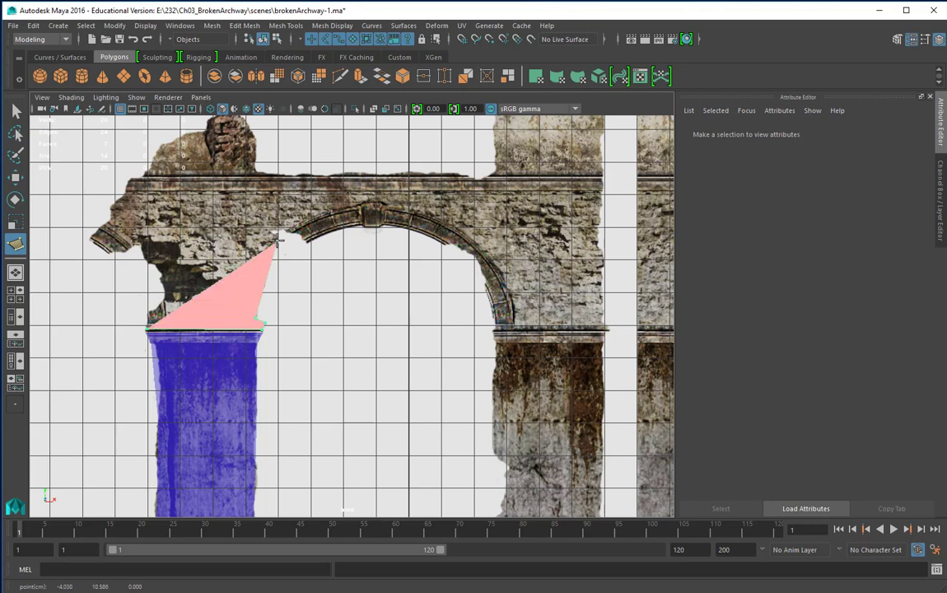
{"action": "left_click", "coordinate": [93, 237]}
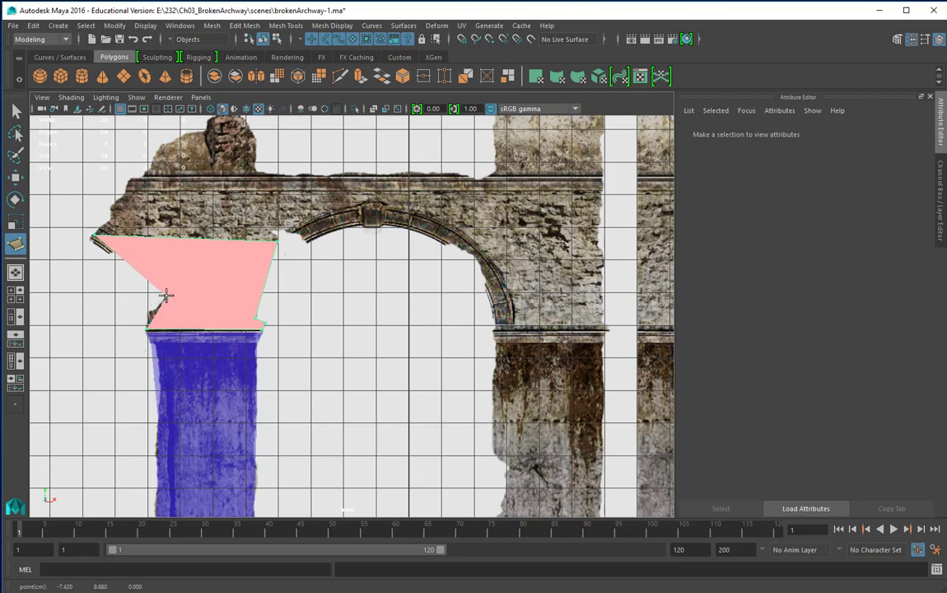
{"action": "left_click", "coordinate": [166, 294]}
{"action": "key", "text": "Return"}
{"action": "key", "text": "w"}
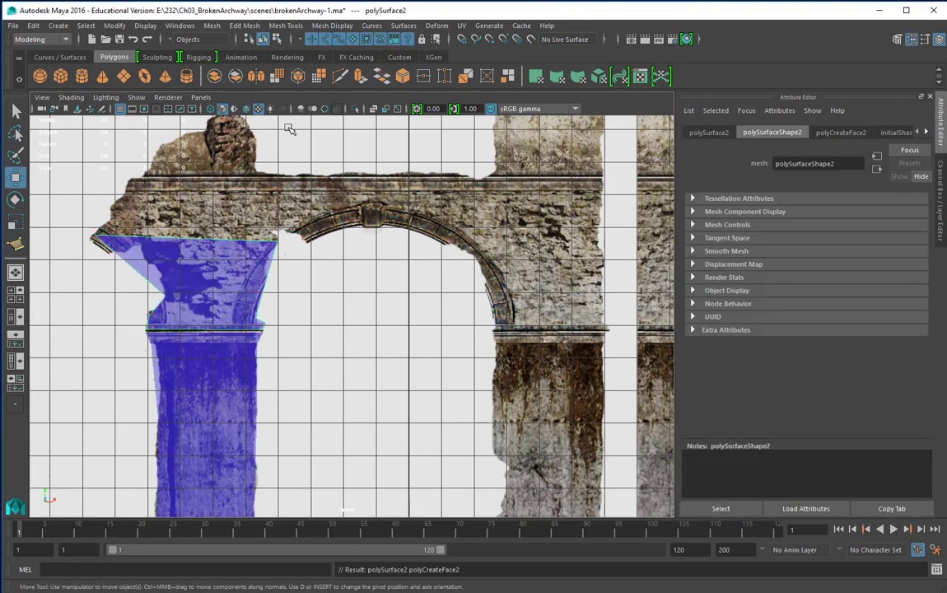
Nudge the new polygon's vertex just above the capital's outer edge vertically to fit the template, and return to object mode
{"action": "right_click", "coordinate": [218, 272]}
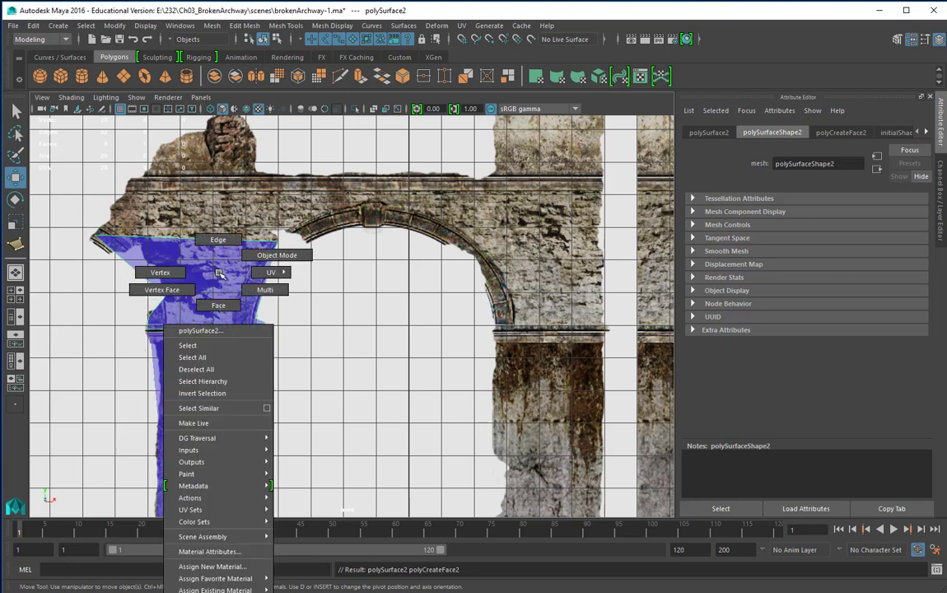
{"action": "right_click_drag", "start_coordinate": [218, 272], "coordinate": [173, 272]}
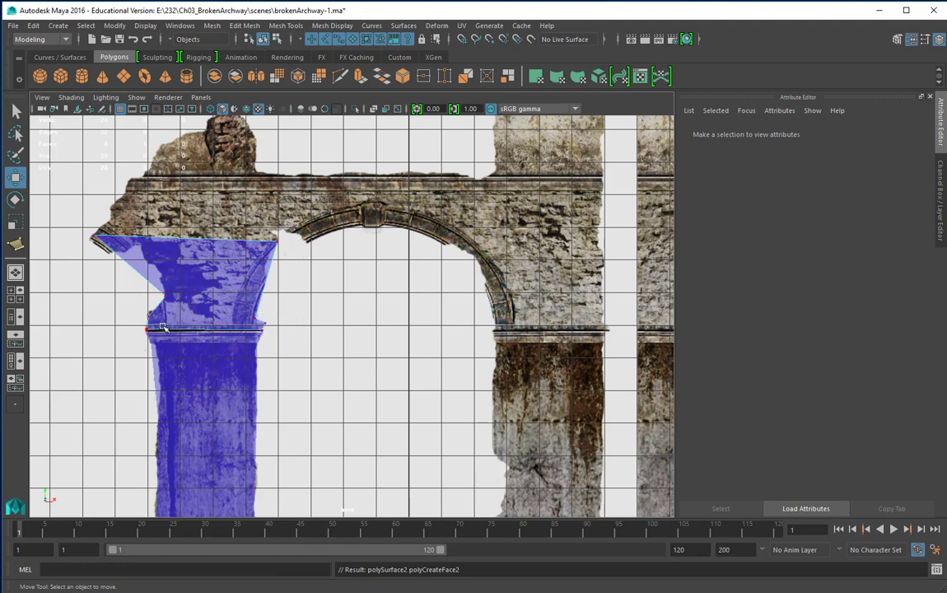
{"action": "left_click", "coordinate": [146, 289]}
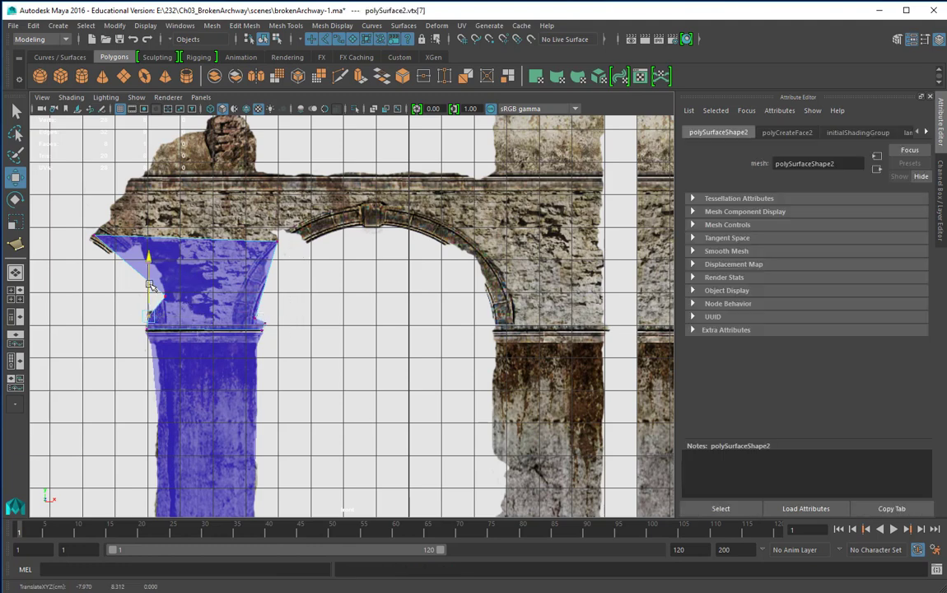
{"action": "left_click_drag", "start_coordinate": [150, 285], "coordinate": [150, 282]}
{"action": "right_click_drag", "start_coordinate": [222, 278], "coordinate": [283, 262]}
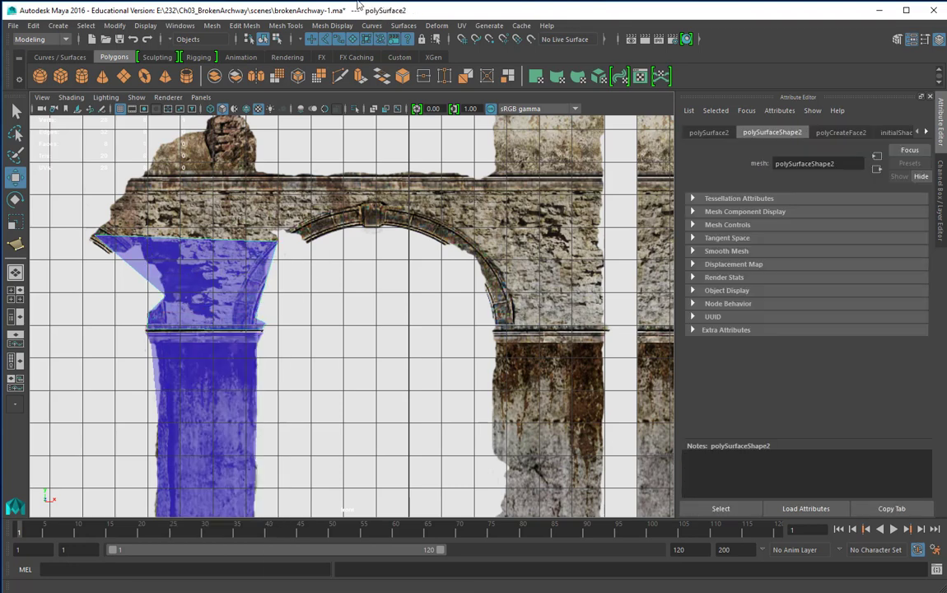
Multi-Cut two edges across the lower masonry polygon, joining the notch and the vertex below it to their counterparts on the arch side
{"action": "left_click", "coordinate": [284, 26]}
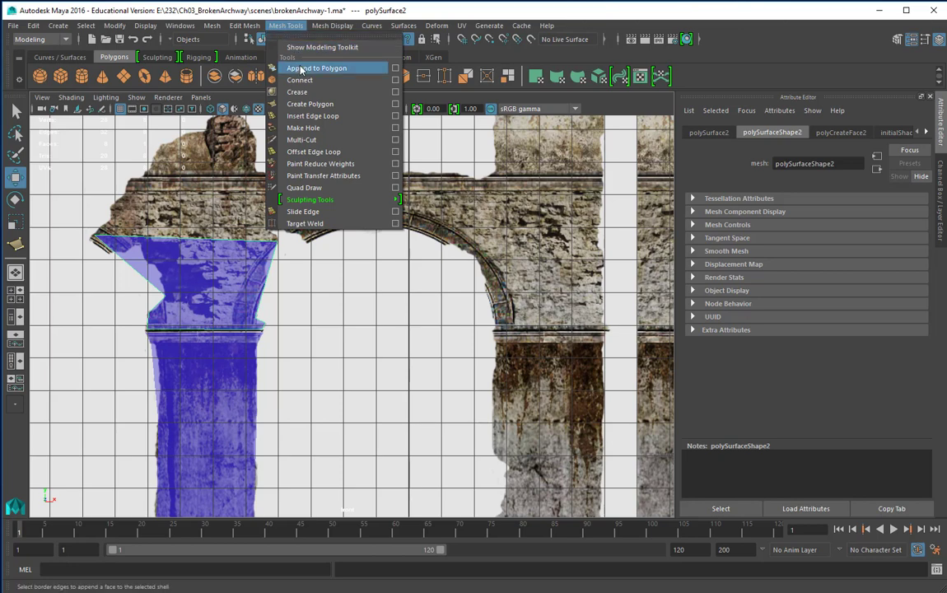
{"action": "left_click", "coordinate": [305, 139]}
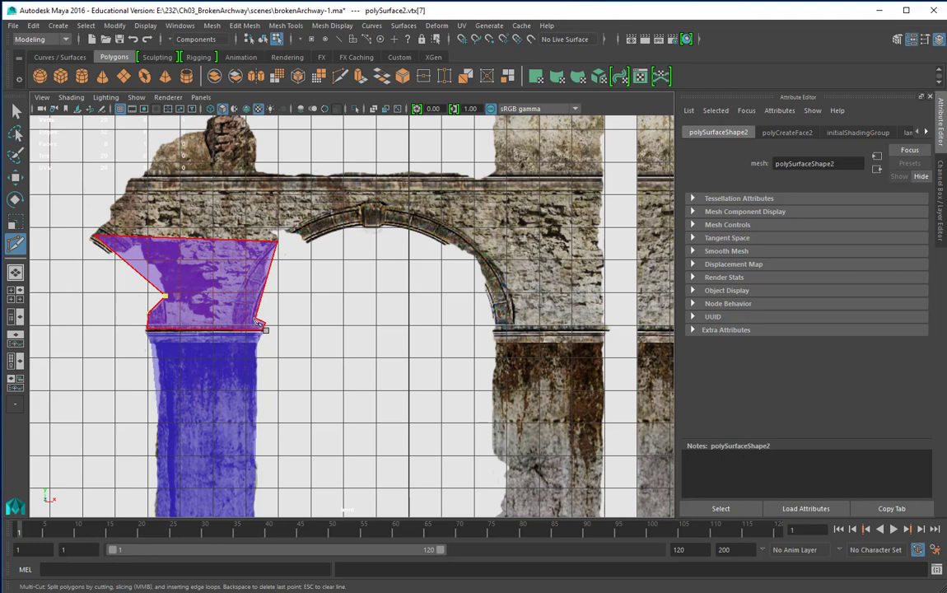
{"action": "left_click", "coordinate": [256, 318]}
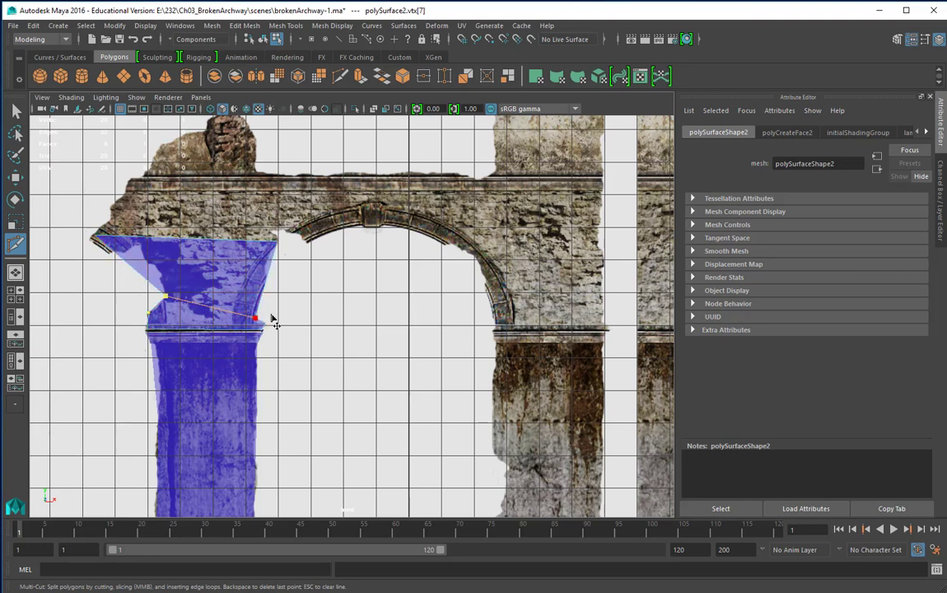
{"action": "key", "text": "Return"}
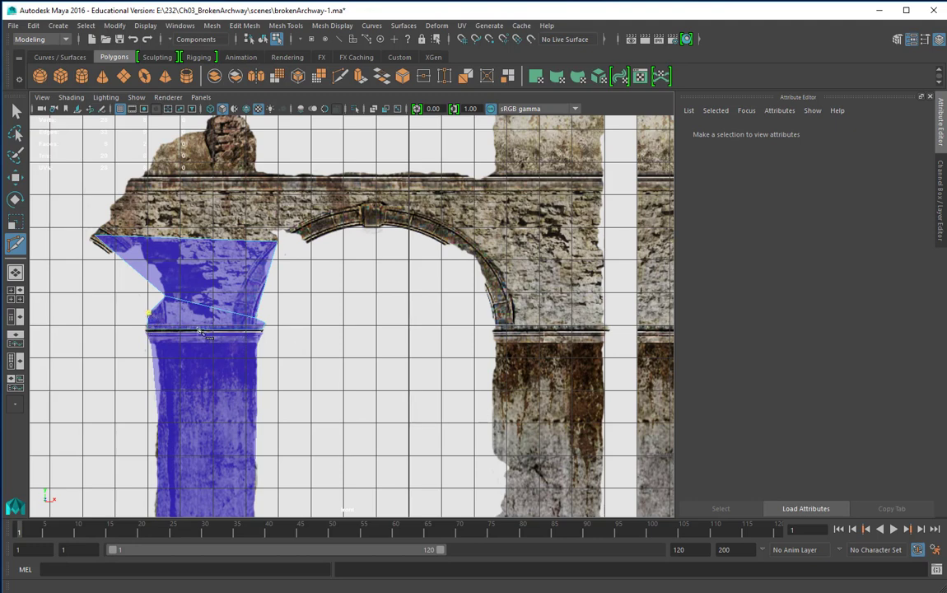
{"action": "left_click", "coordinate": [267, 324]}
{"action": "left_click", "coordinate": [135, 318]}
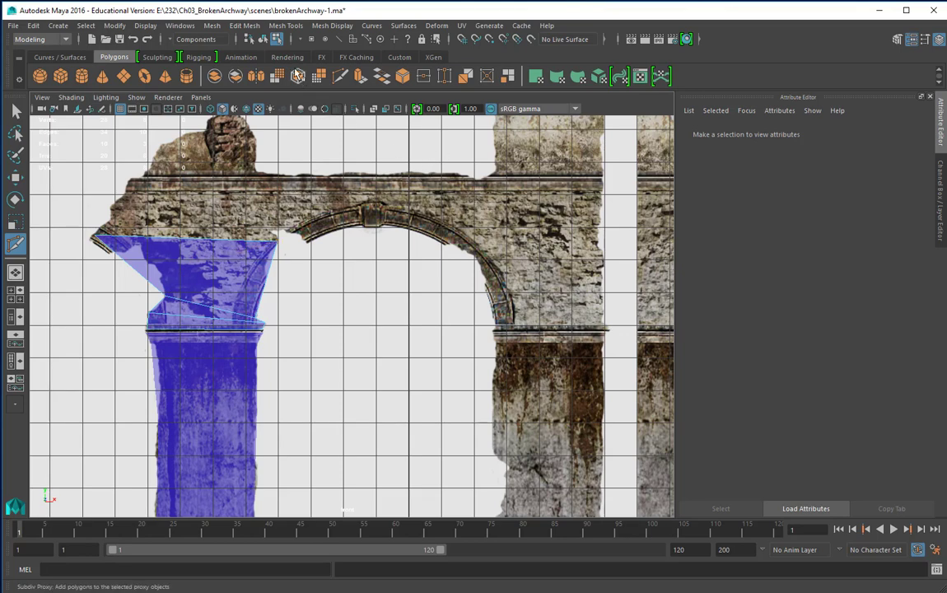
Insert two edge loops across the upper part of the masonry polygon and one running down through it near the broken side
{"action": "left_click", "coordinate": [332, 25]}
{"action": "mouse_move", "coordinate": [288, 25]}
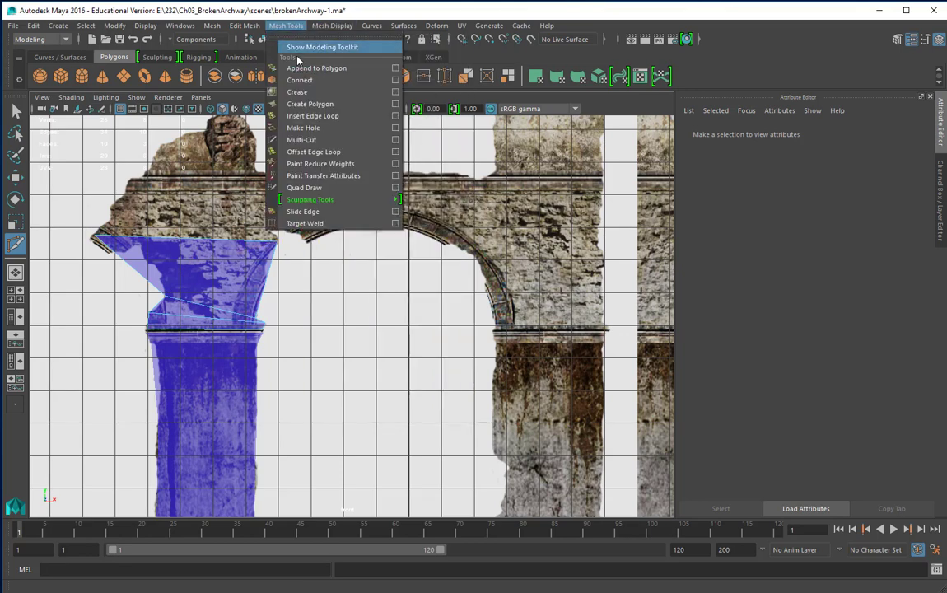
{"action": "left_click", "coordinate": [313, 116]}
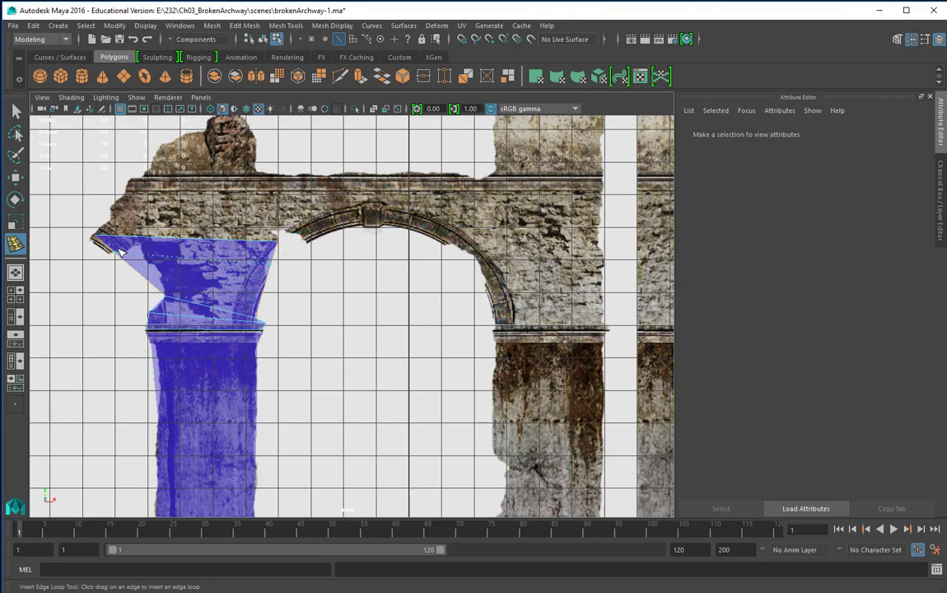
{"action": "left_click_drag", "start_coordinate": [121, 252], "coordinate": [149, 290]}
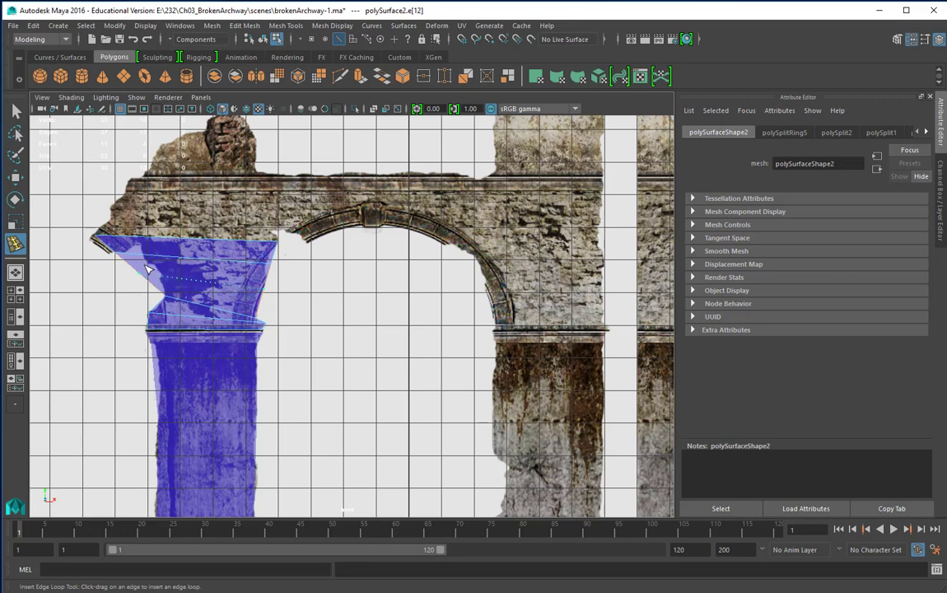
{"action": "left_click_drag", "start_coordinate": [149, 269], "coordinate": [155, 259]}
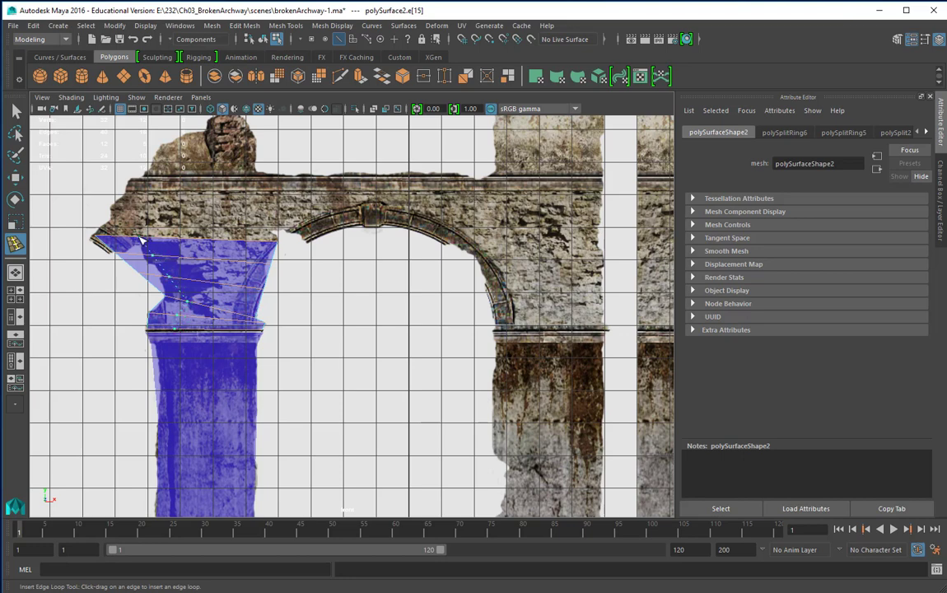
{"action": "left_click", "coordinate": [142, 240]}
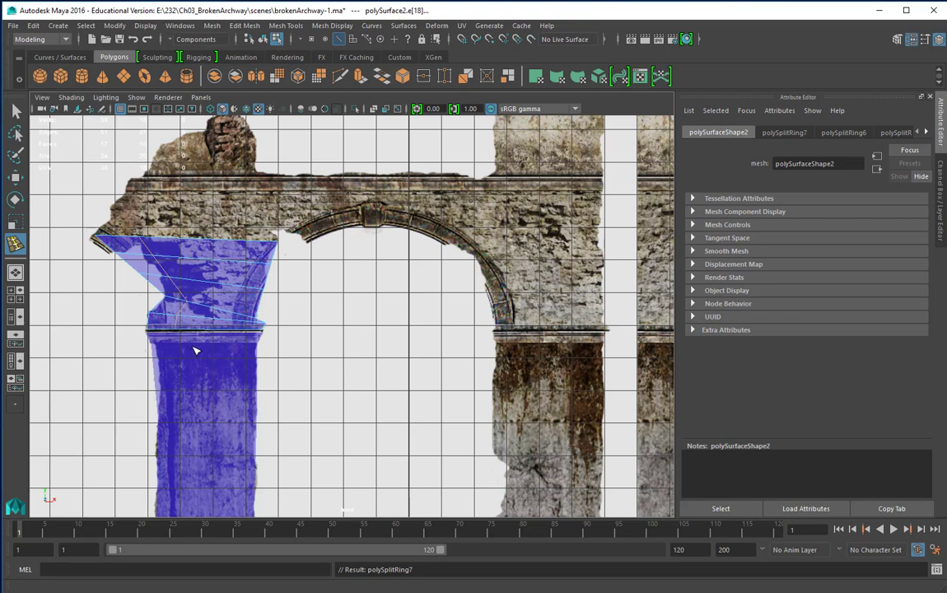
Examine the left column and the masonry polygon by selecting each in turn to compare their edge layouts at the seam
{"action": "left_click", "coordinate": [16, 109]}
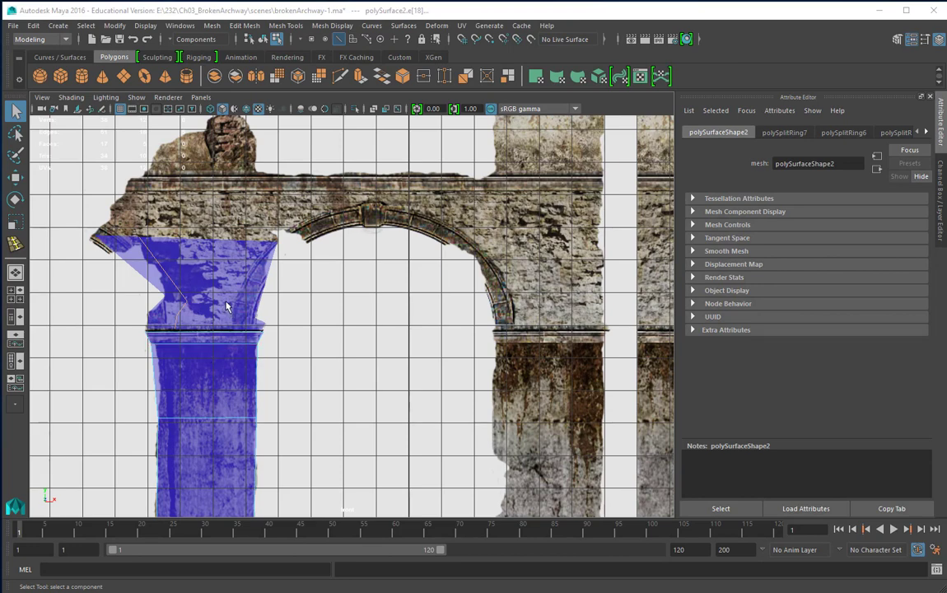
{"action": "mouse_move", "coordinate": [228, 307]}
{"action": "right_mouse_down"}
{"action": "mouse_move", "coordinate": [219, 274]}
{"action": "mouse_move", "coordinate": [251, 262]}
{"action": "mouse_move", "coordinate": [239, 295]}
{"action": "right_mouse_up"}
{"action": "left_click", "coordinate": [221, 354]}
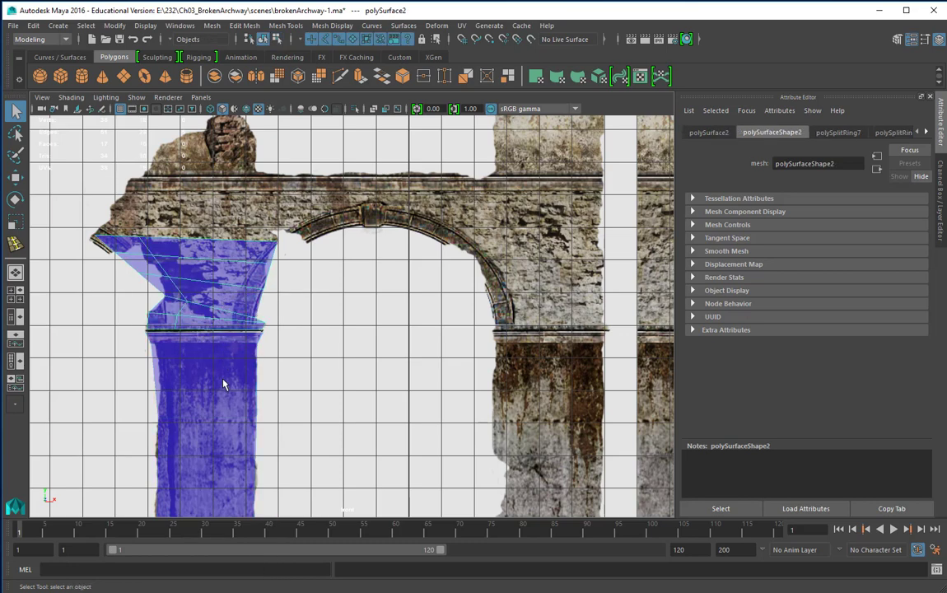
{"action": "left_click", "coordinate": [224, 322]}
{"action": "left_click", "coordinate": [224, 352]}
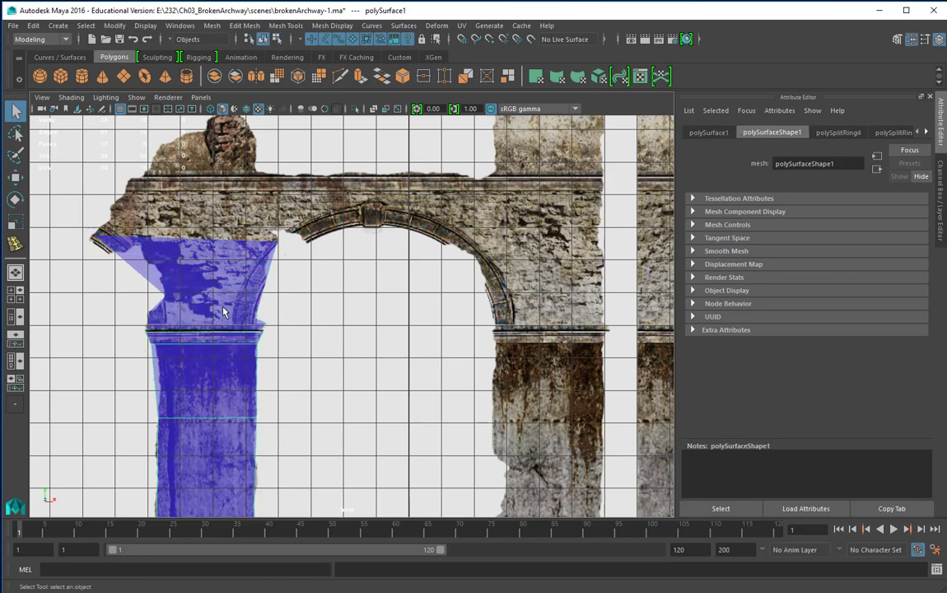
{"action": "left_click", "coordinate": [223, 309]}
{"action": "left_click", "coordinate": [220, 360]}
{"action": "left_click", "coordinate": [220, 319]}
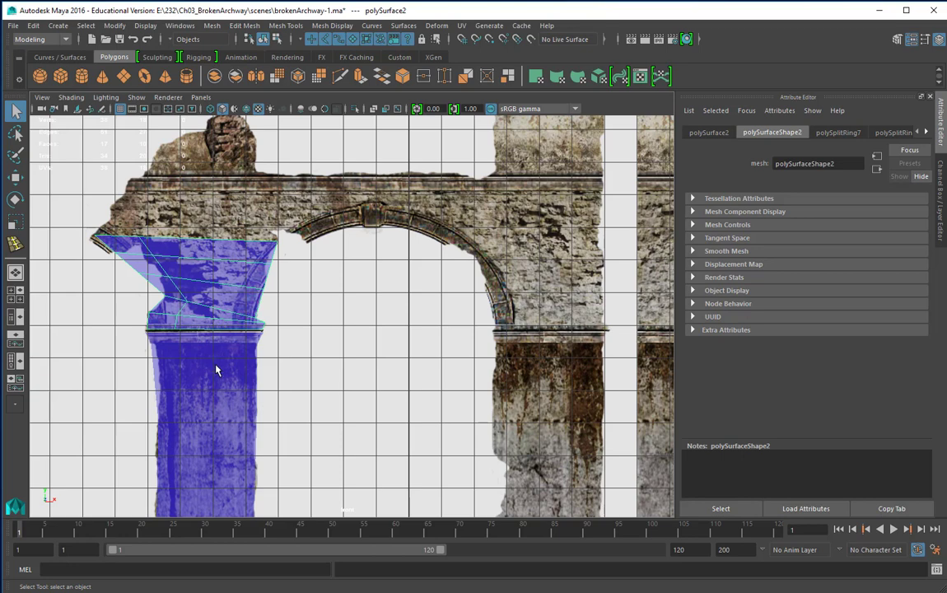
Insert a vertical edge loop down the left column, lined up with the loop running through the masonry polygon above
{"action": "left_click", "coordinate": [216, 366]}
{"action": "left_click", "coordinate": [209, 311]}
{"action": "left_click", "coordinate": [205, 357], "text": "shift"}
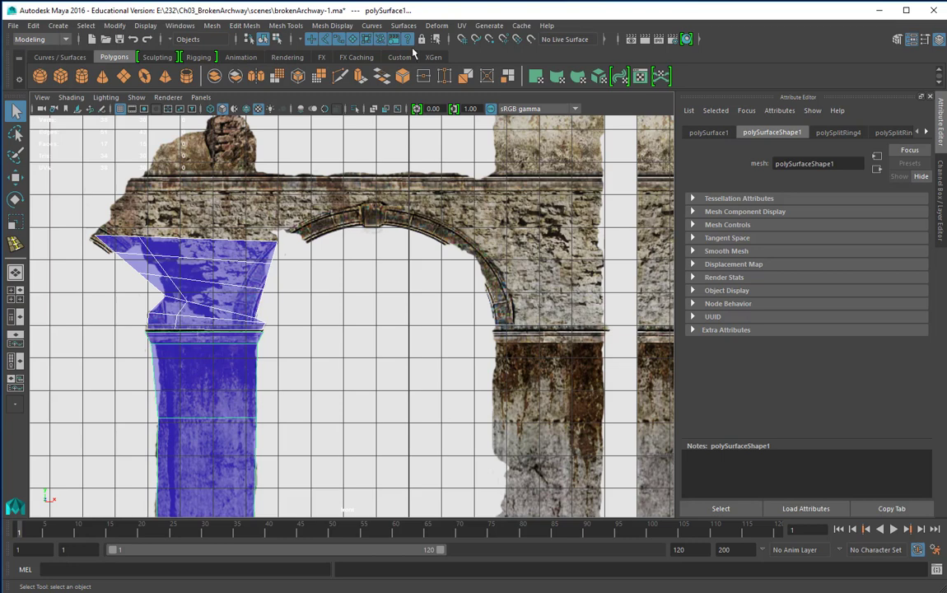
{"action": "left_click", "coordinate": [286, 26]}
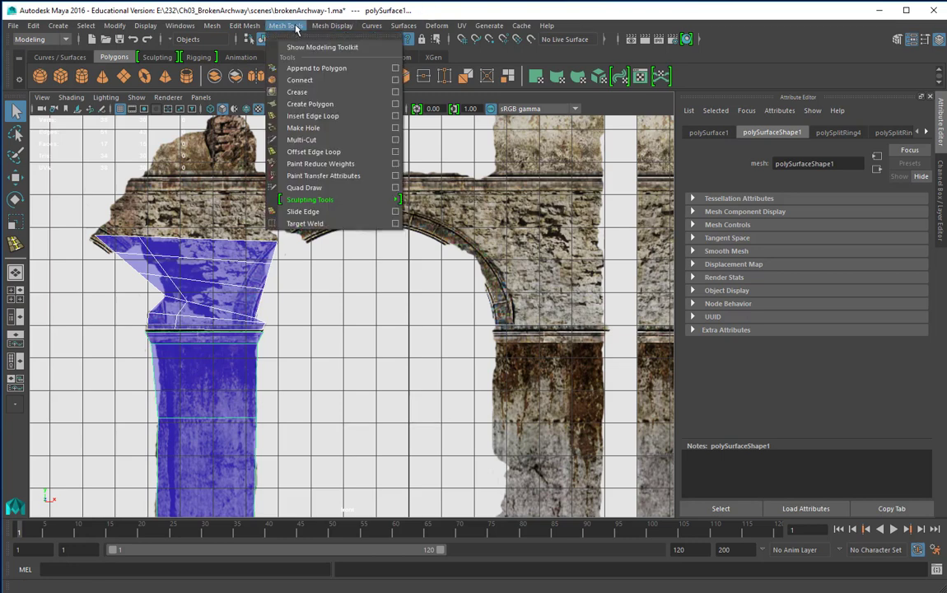
{"action": "left_click", "coordinate": [317, 117]}
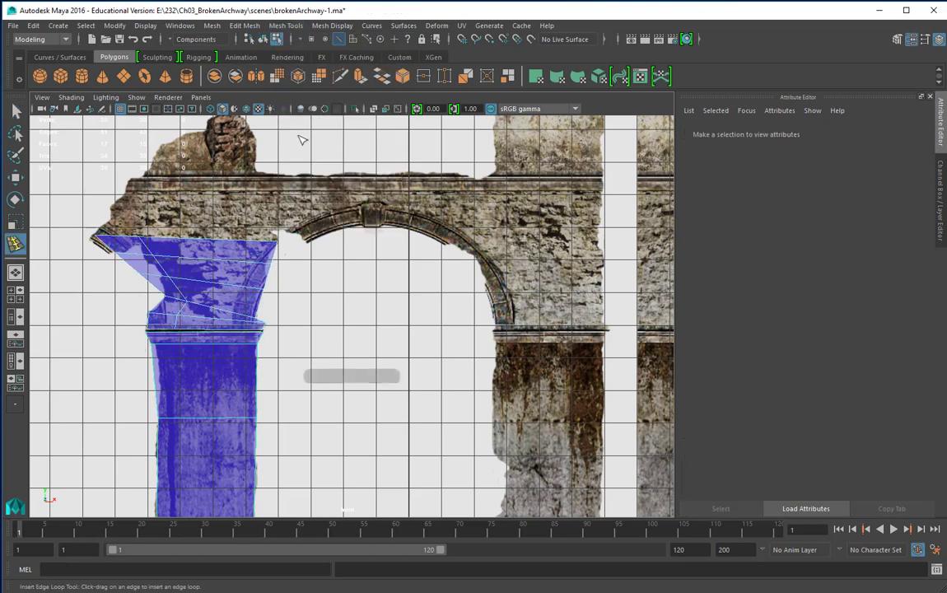
{"action": "left_click", "coordinate": [182, 347]}
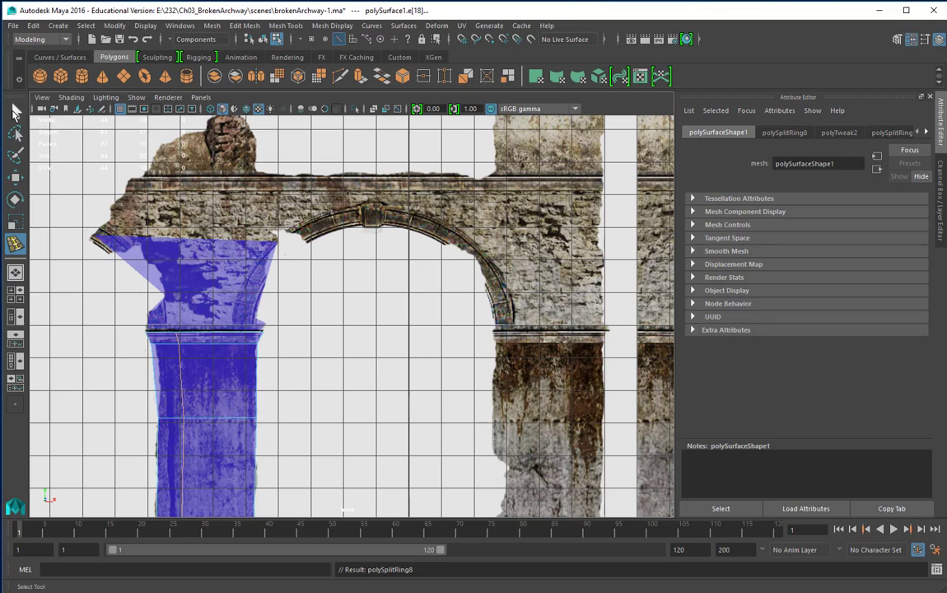
Select the left column and the masonry polygon together in object mode and combine them into one mesh
{"action": "left_click", "coordinate": [14, 109]}
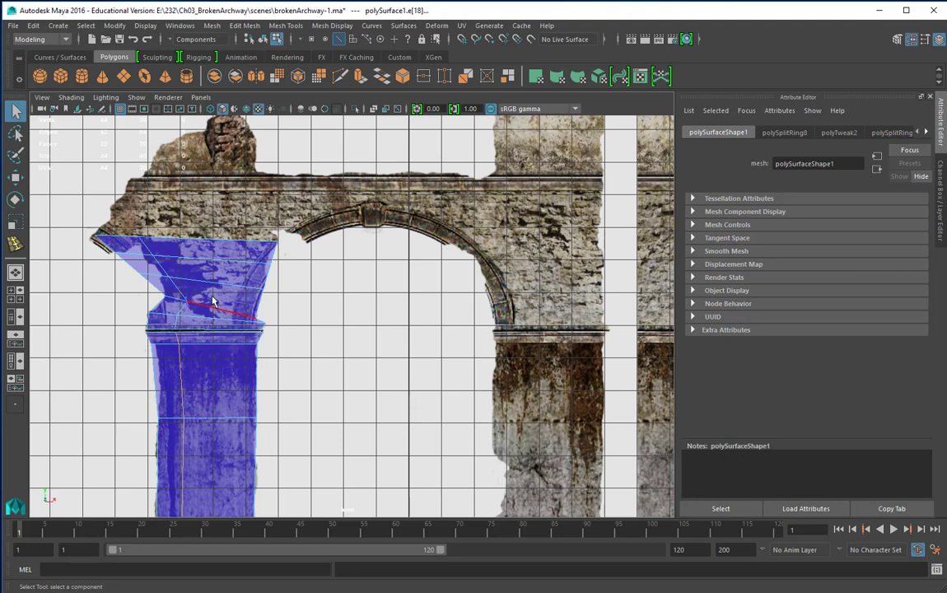
{"action": "right_click_drag", "start_coordinate": [213, 302], "coordinate": [268, 276]}
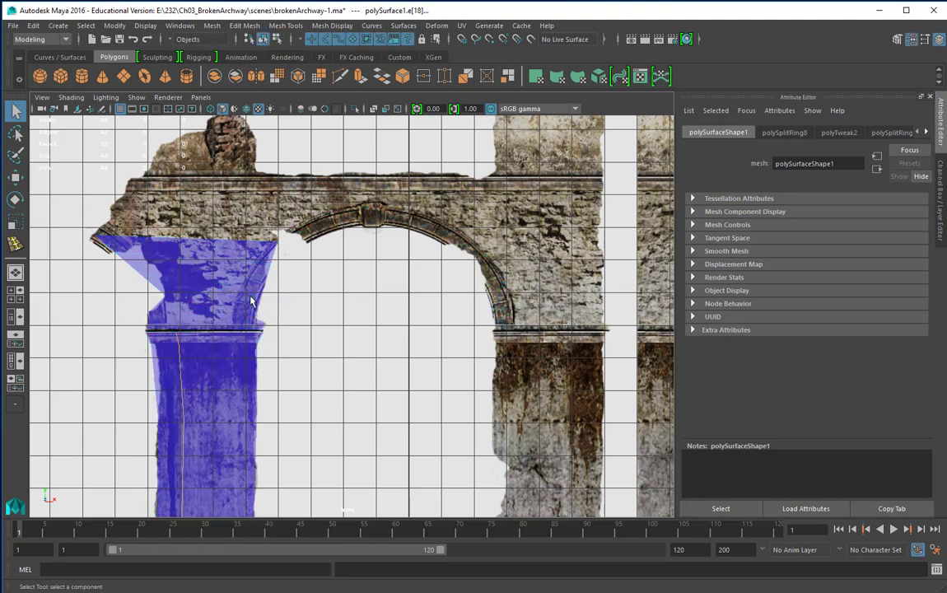
{"action": "left_click", "coordinate": [238, 364]}
{"action": "left_click", "coordinate": [229, 319], "text": "shift"}
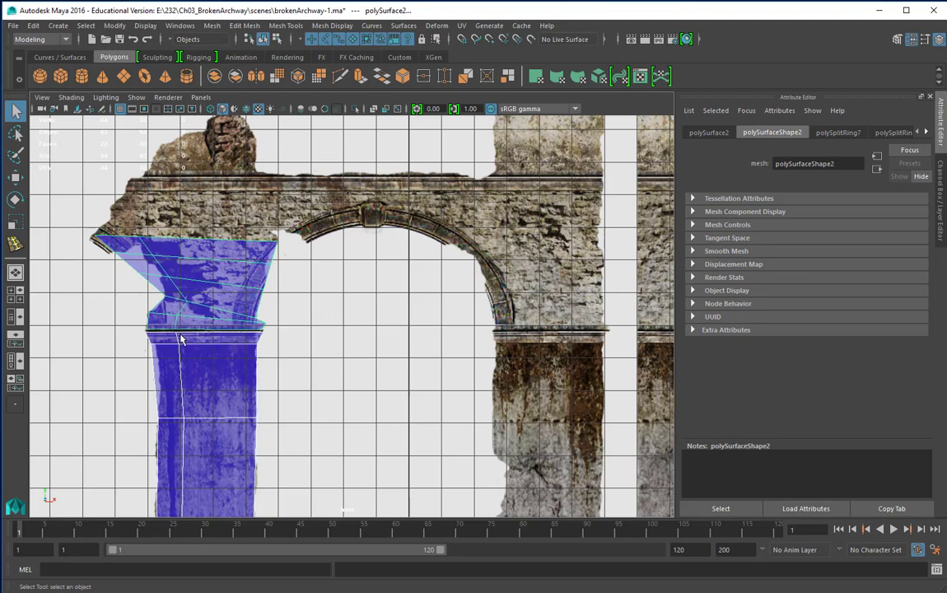
{"action": "key", "text": "f"}
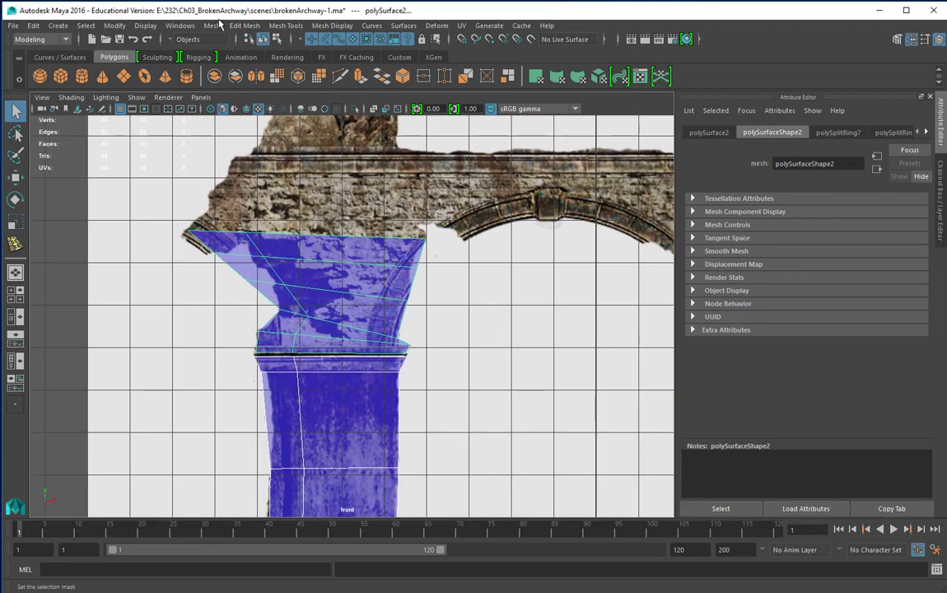
{"action": "left_click", "coordinate": [211, 25]}
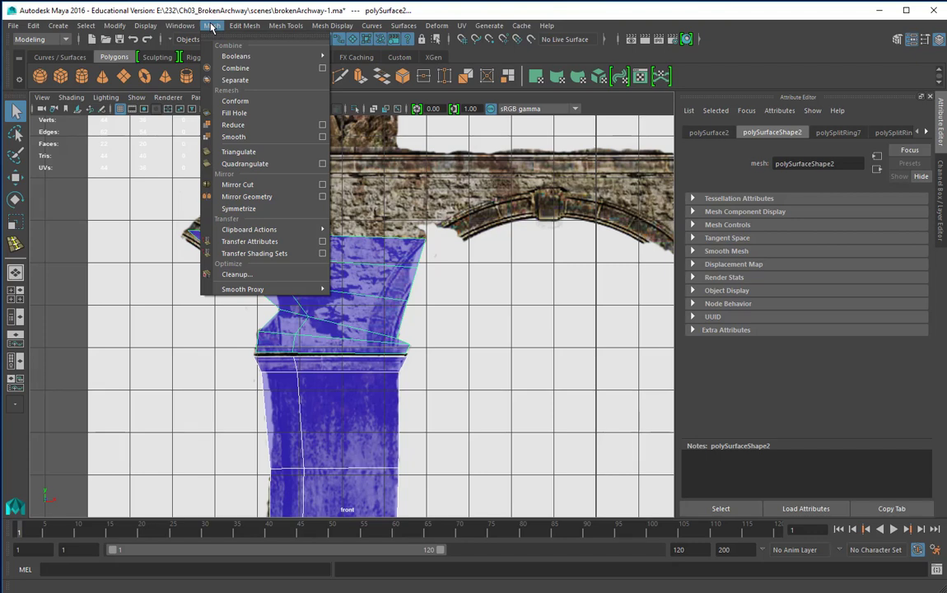
{"action": "left_click", "coordinate": [233, 69]}
Merge to center the two seam vertices at the capital's outer edge on the broken side
{"action": "scroll", "coordinate": [353, 380], "scroll_direction": "up", "scroll_amount": 5}
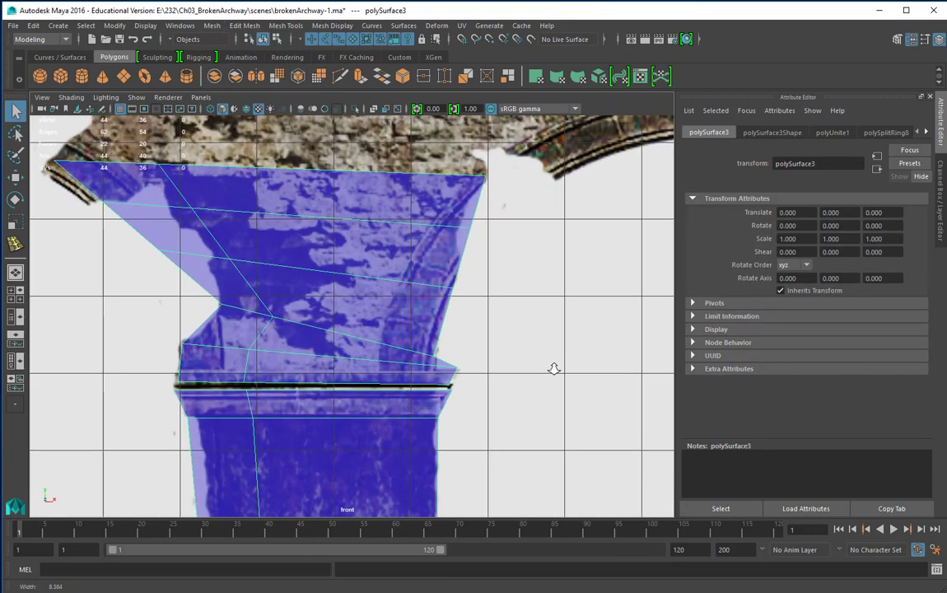
{"action": "right_click", "coordinate": [312, 288]}
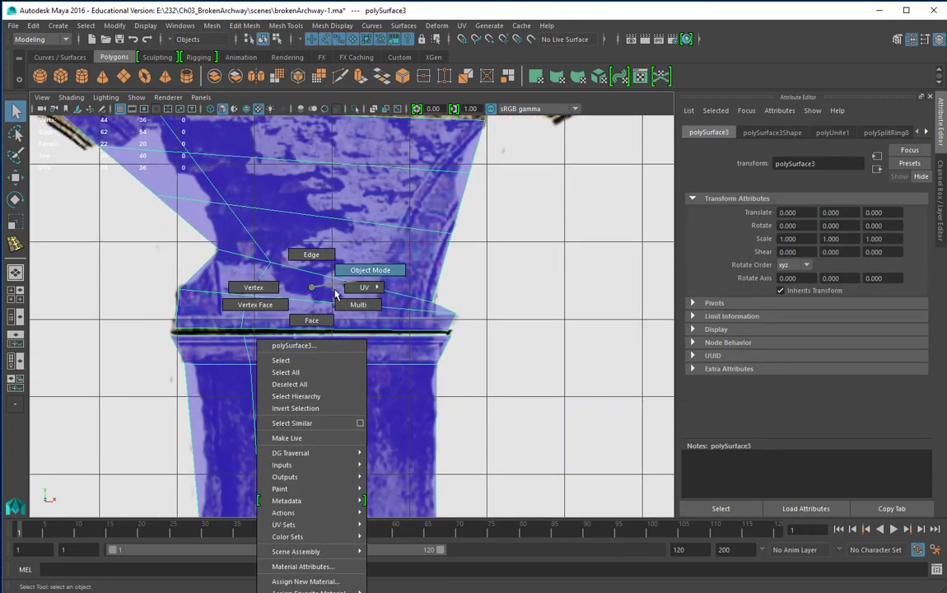
{"action": "left_click", "coordinate": [252, 287]}
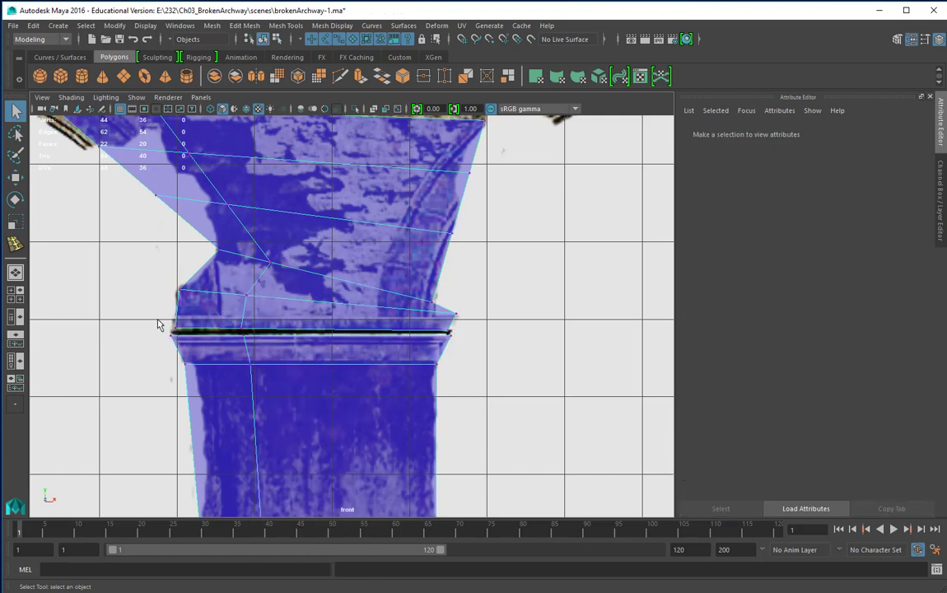
{"action": "left_click_drag", "start_coordinate": [158, 324], "coordinate": [182, 342]}
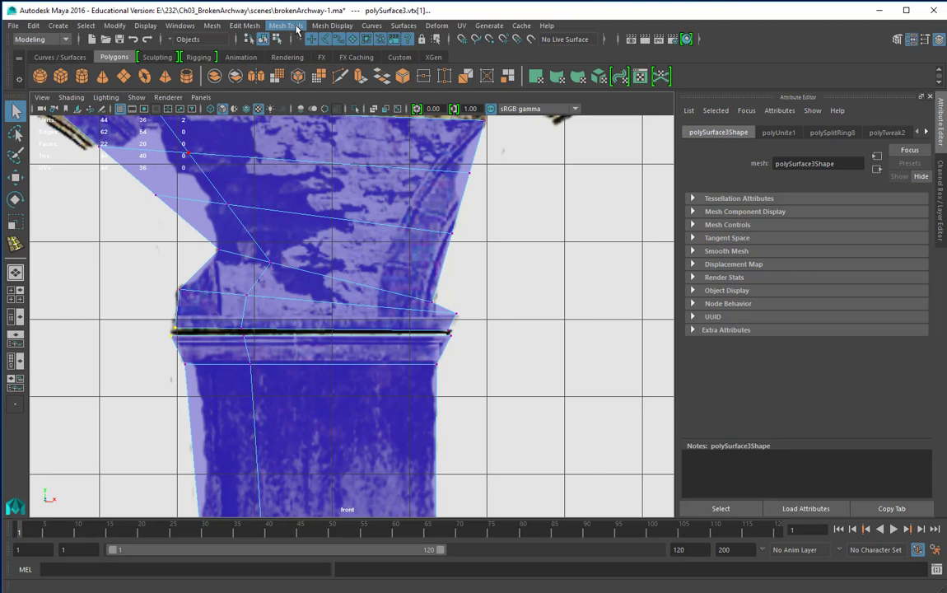
{"action": "left_click", "coordinate": [294, 30]}
{"action": "mouse_move", "coordinate": [338, 34]}
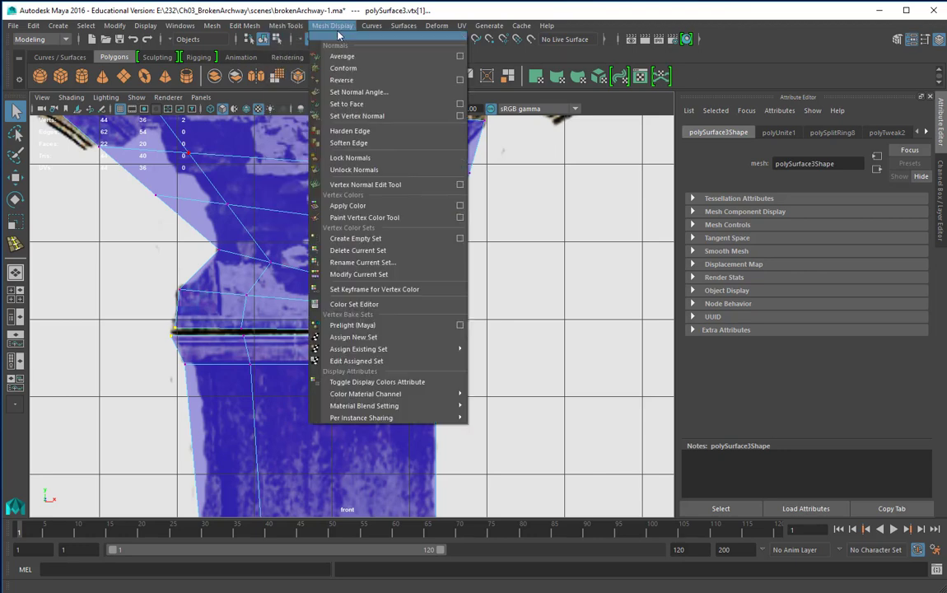
{"action": "mouse_move", "coordinate": [245, 29]}
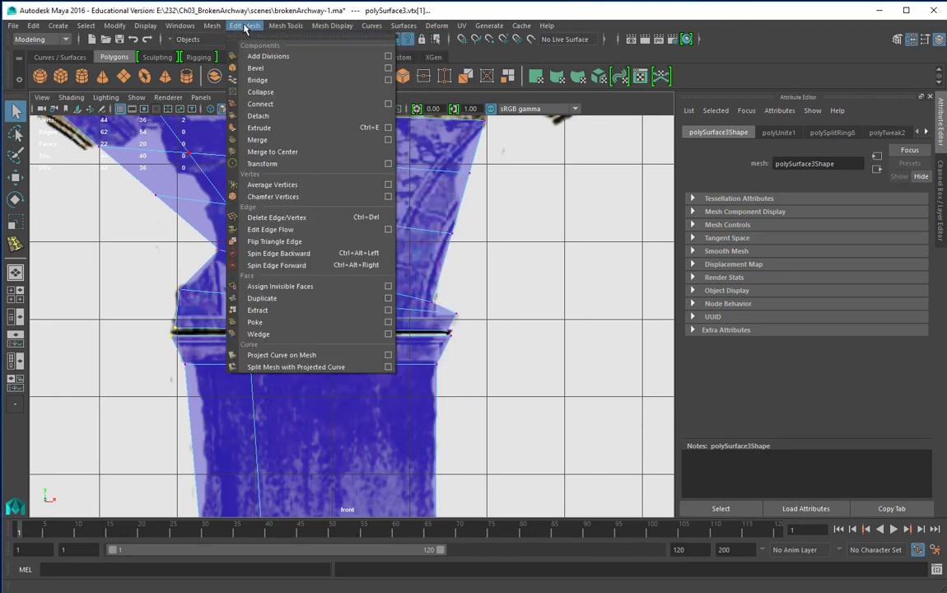
{"action": "left_click", "coordinate": [269, 151]}
Merge to center the seam's middle and arch-side vertex pairs along the capital, and return to object mode
{"action": "left_click_drag", "start_coordinate": [232, 323], "coordinate": [253, 342]}
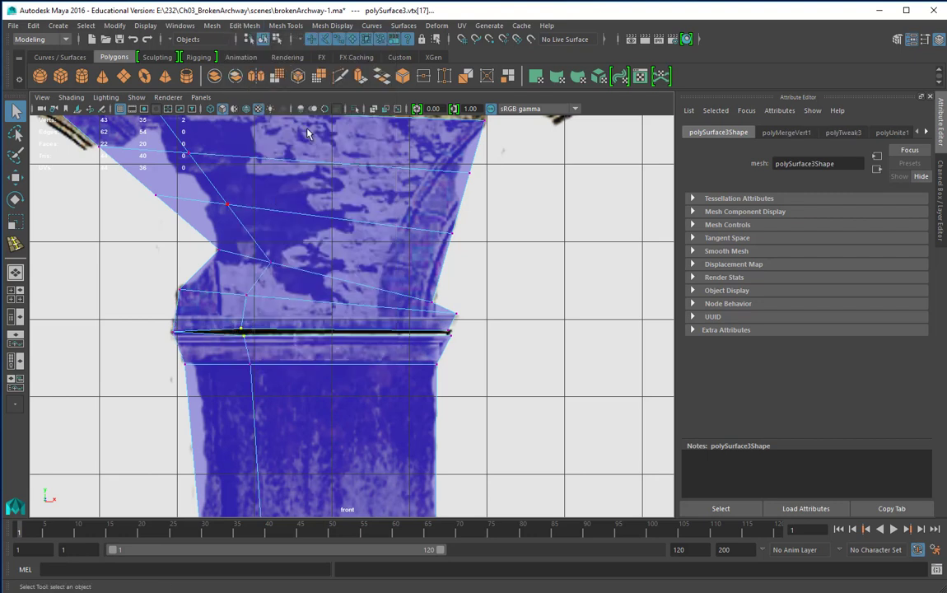
{"action": "left_click", "coordinate": [248, 29]}
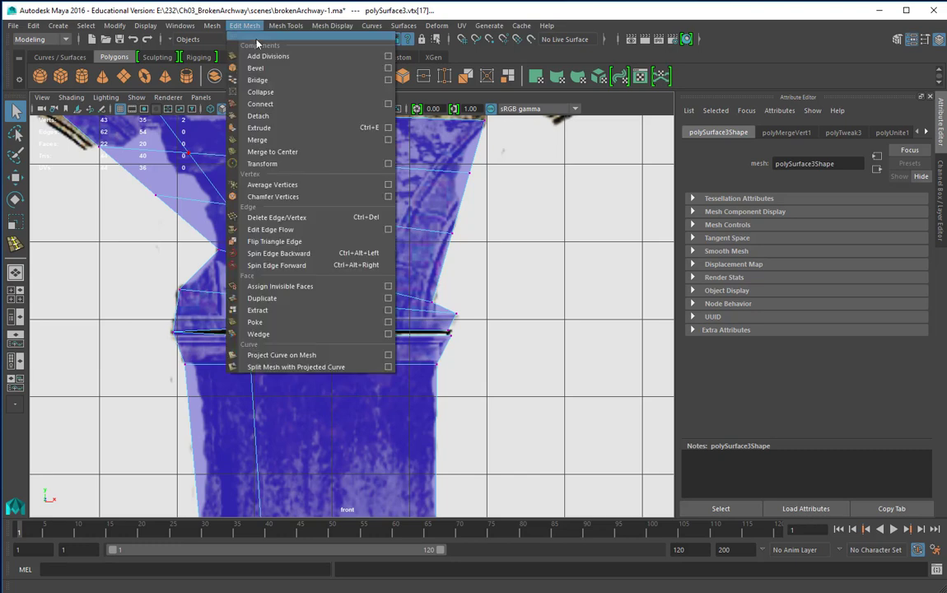
{"action": "left_click", "coordinate": [268, 151]}
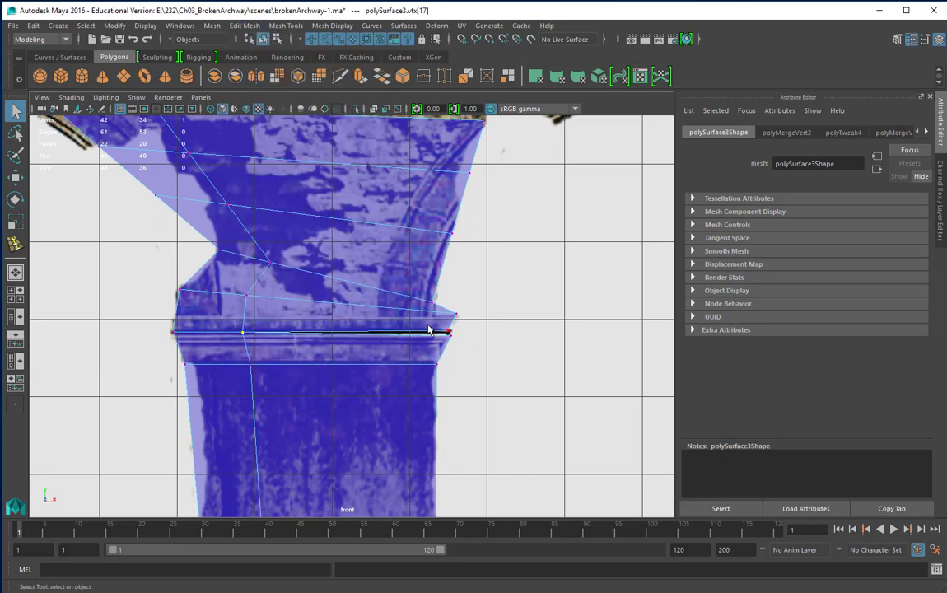
{"action": "left_click_drag", "start_coordinate": [429, 327], "coordinate": [459, 345]}
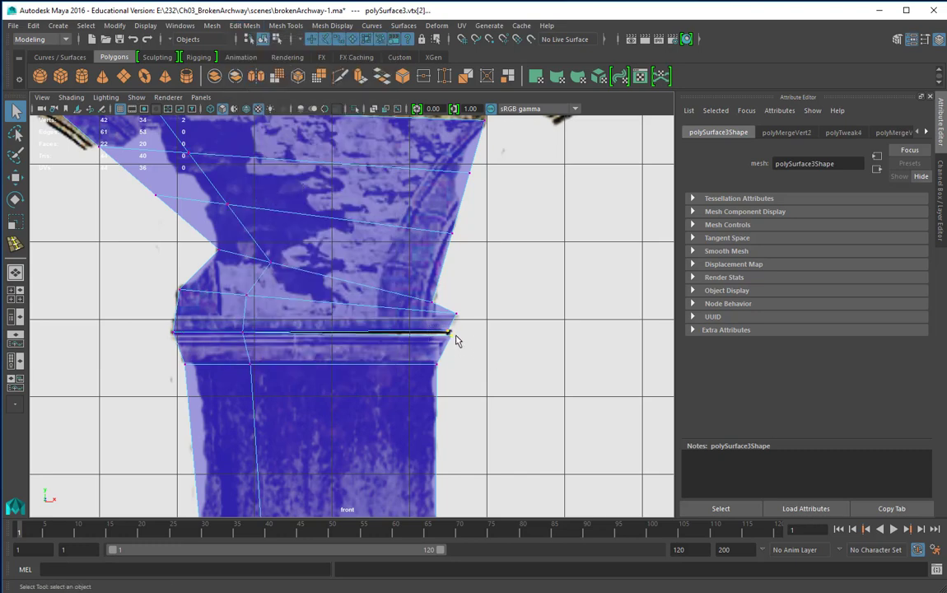
{"action": "left_click", "coordinate": [246, 29]}
{"action": "left_click", "coordinate": [270, 153]}
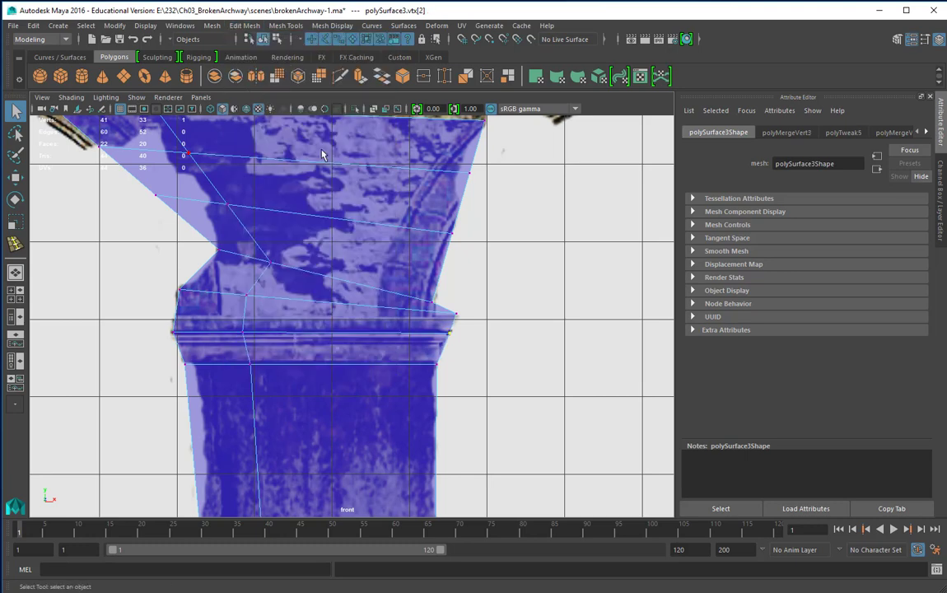
{"action": "right_click_drag", "start_coordinate": [336, 206], "coordinate": [380, 190]}
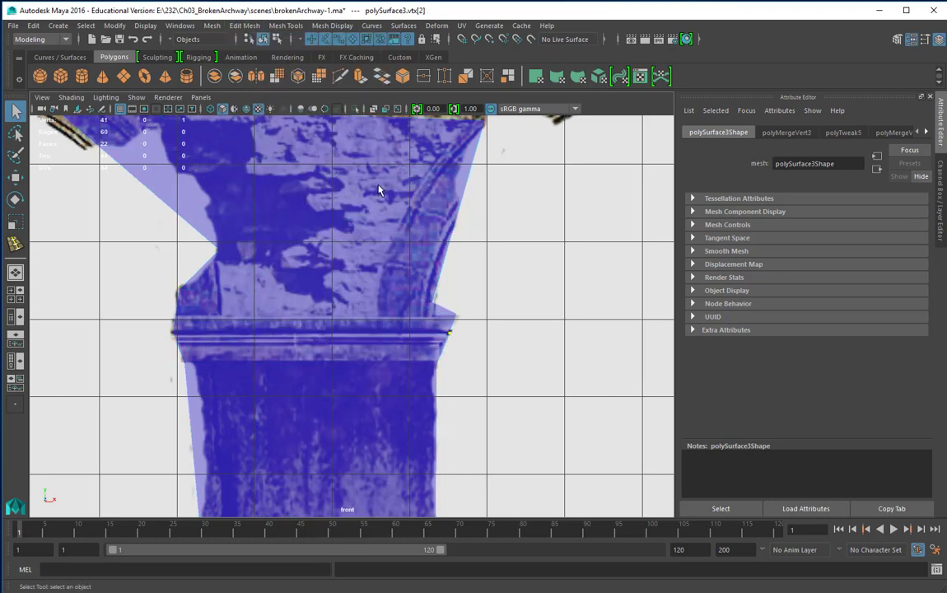
Move the upper three vertices of the masonry's vertical edge loop horizontally toward the arch side
{"action": "scroll", "coordinate": [473, 236], "scroll_direction": "down", "scroll_amount": 5}
{"action": "scroll", "coordinate": [306, 211], "scroll_direction": "up", "scroll_amount": 4}
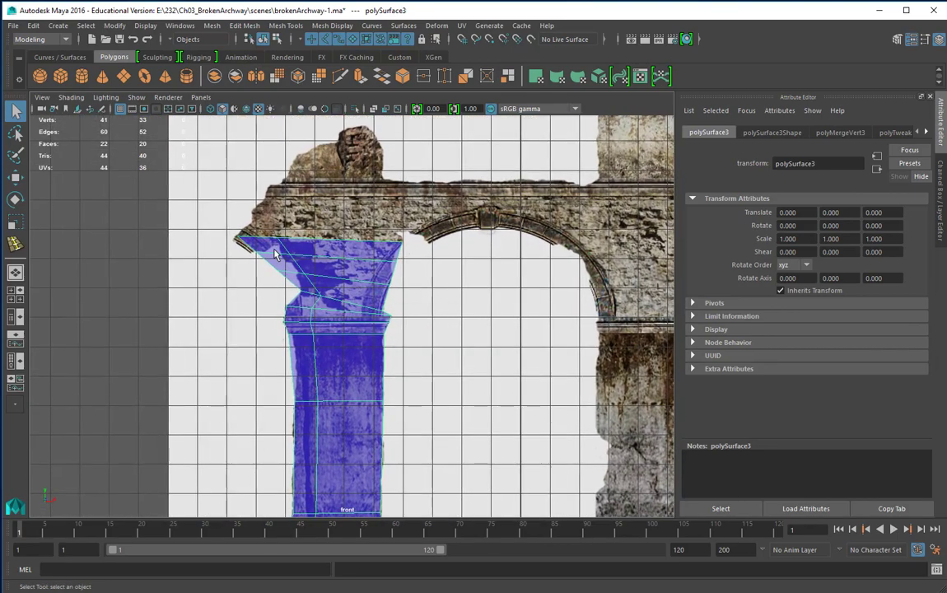
{"action": "scroll", "coordinate": [499, 247], "scroll_direction": "up", "scroll_amount": 3}
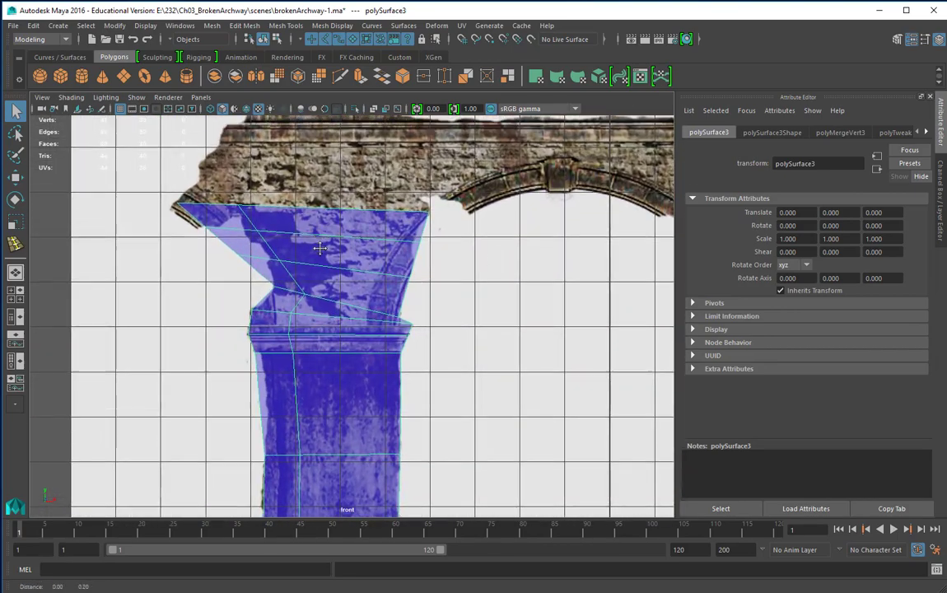
{"action": "scroll", "coordinate": [313, 327], "scroll_direction": "up", "scroll_amount": 2}
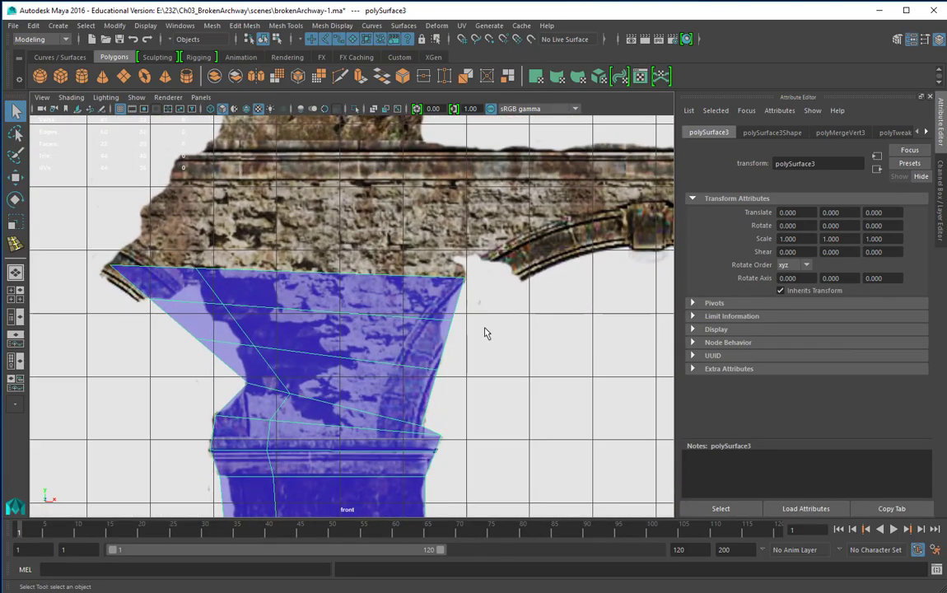
{"action": "right_click", "coordinate": [234, 284]}
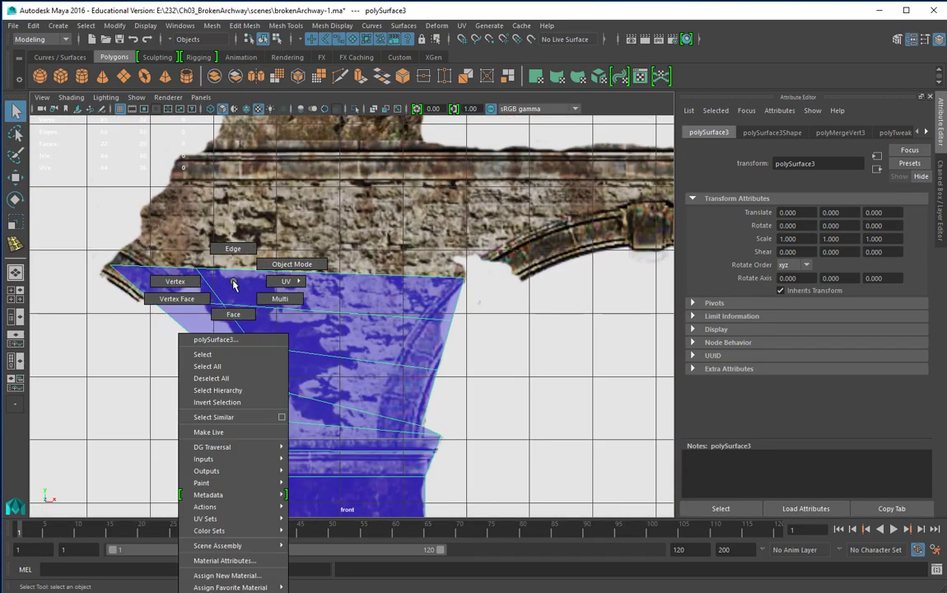
{"action": "left_click", "coordinate": [174, 280]}
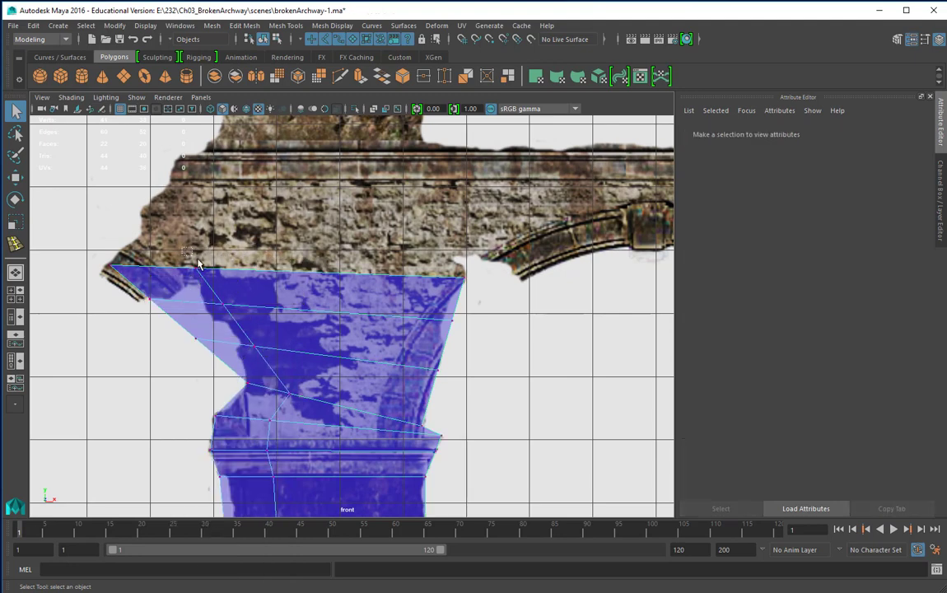
{"action": "left_click_drag", "start_coordinate": [197, 259], "coordinate": [245, 326]}
{"action": "left_click_drag", "start_coordinate": [247, 336], "coordinate": [284, 371], "text": "shift"}
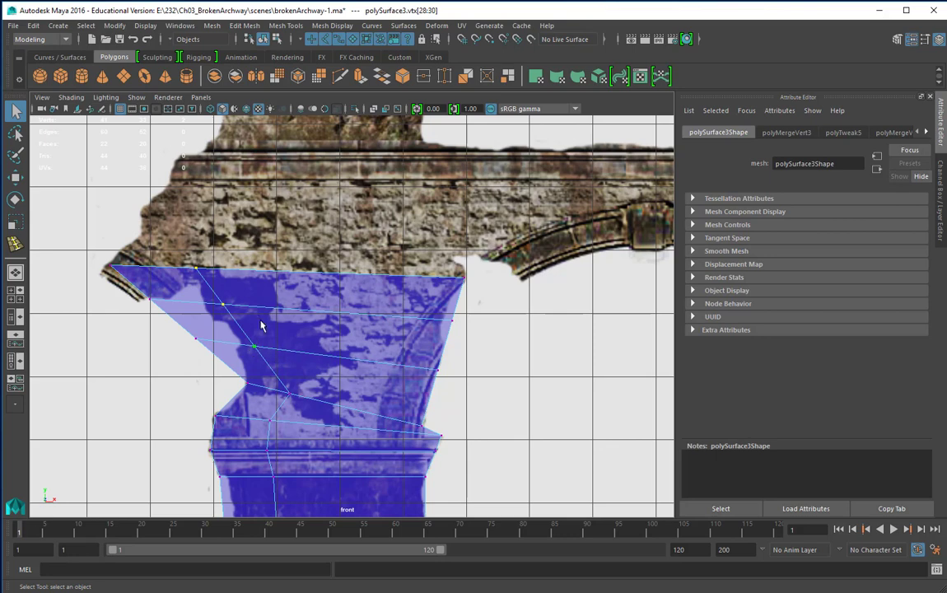
{"action": "key", "text": "w"}
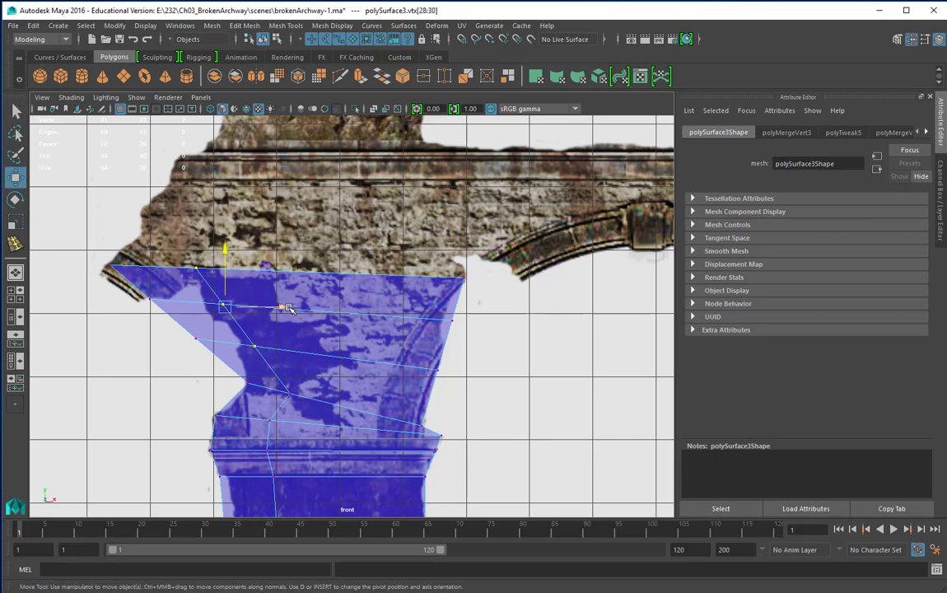
{"action": "left_click_drag", "start_coordinate": [283, 307], "coordinate": [335, 307]}
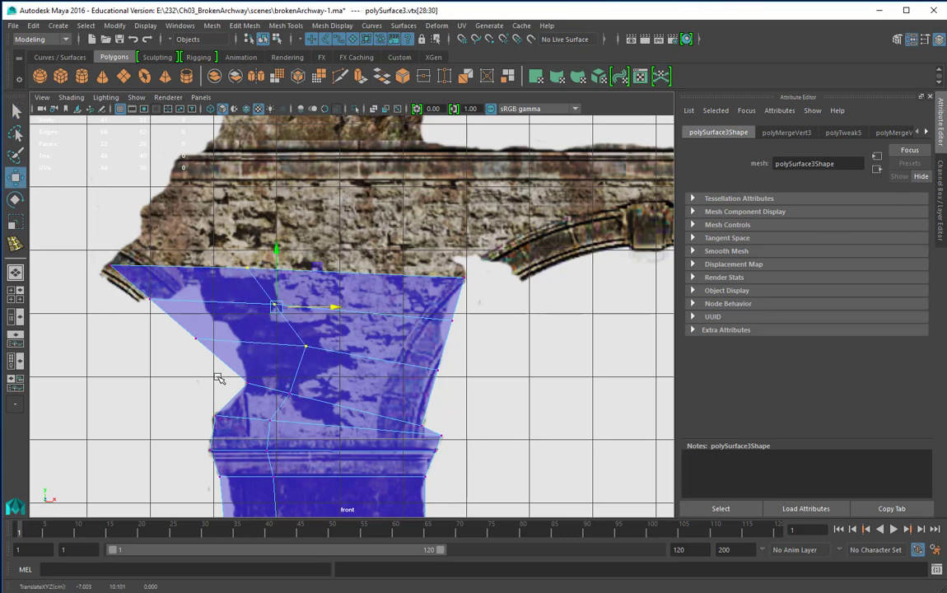
Move the three upper broken-side outline vertices of the masonry horizontally inward to follow the template's stone edge
{"action": "left_click_drag", "start_coordinate": [175, 324], "coordinate": [216, 349]}
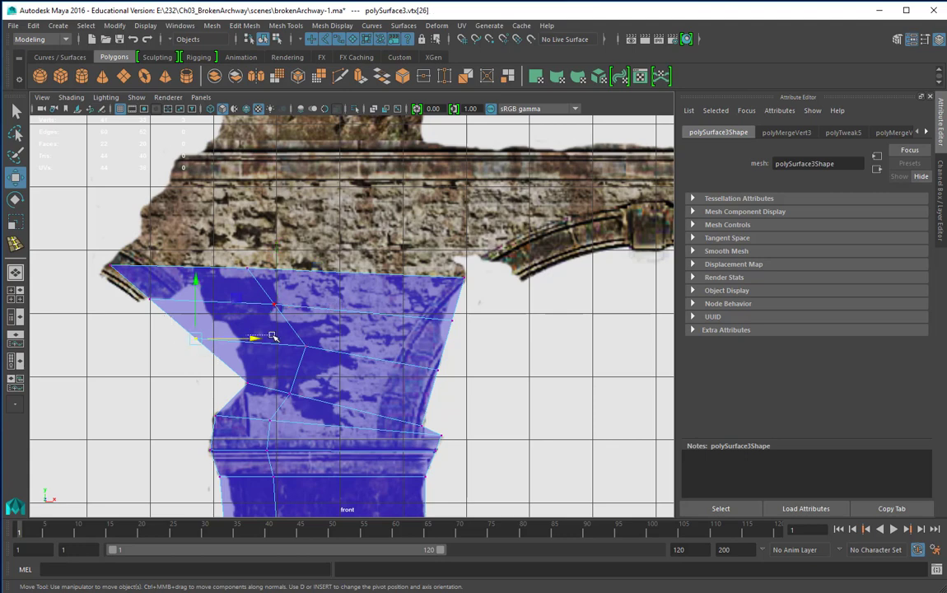
{"action": "left_click_drag", "start_coordinate": [272, 335], "coordinate": [273, 336]}
{"action": "left_click_drag", "start_coordinate": [169, 319], "coordinate": [294, 336]}
{"action": "left_click_drag", "start_coordinate": [140, 290], "coordinate": [261, 296]}
{"action": "left_click_drag", "start_coordinate": [100, 253], "coordinate": [247, 261]}
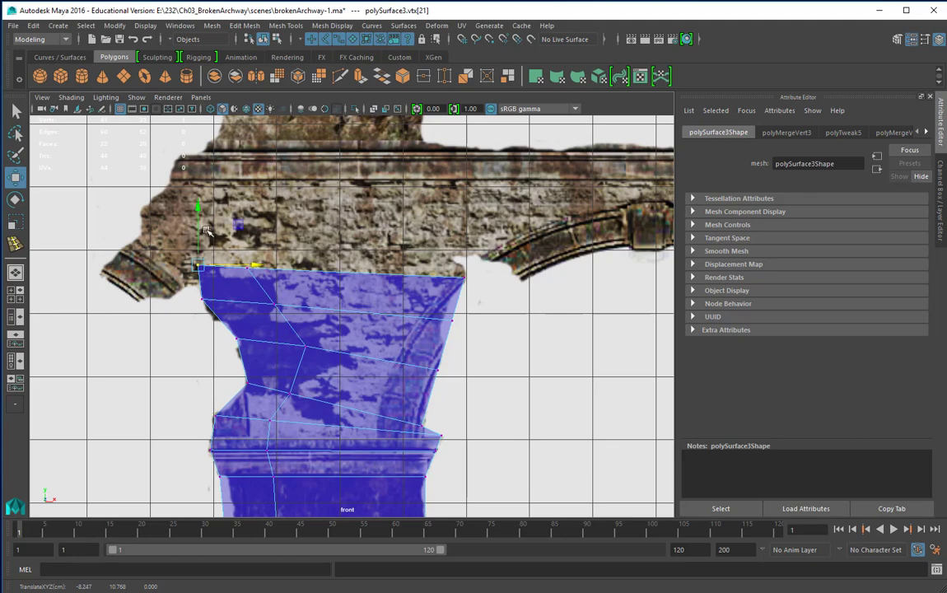
Lower the masonry's topmost broken-side corner vertex slightly to match the template
{"action": "left_click_drag", "start_coordinate": [199, 211], "coordinate": [197, 219]}
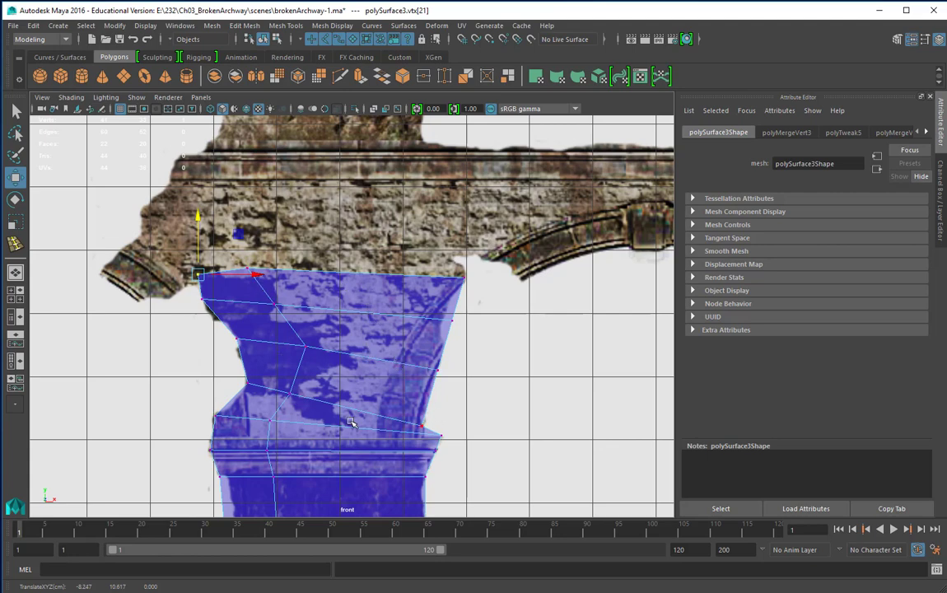
{"action": "right_click", "coordinate": [305, 305]}
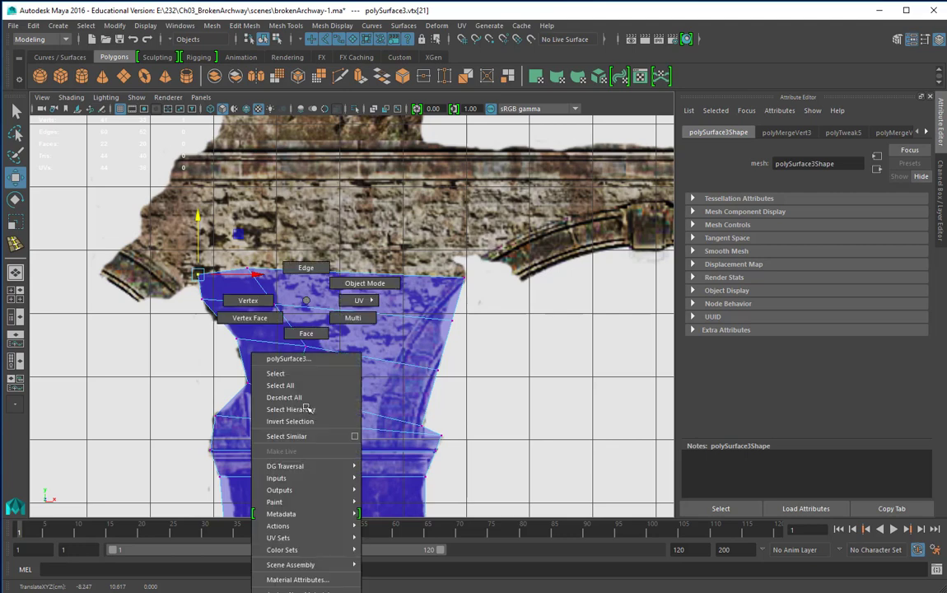
{"action": "left_click", "coordinate": [305, 333]}
{"action": "left_click", "coordinate": [309, 410]}
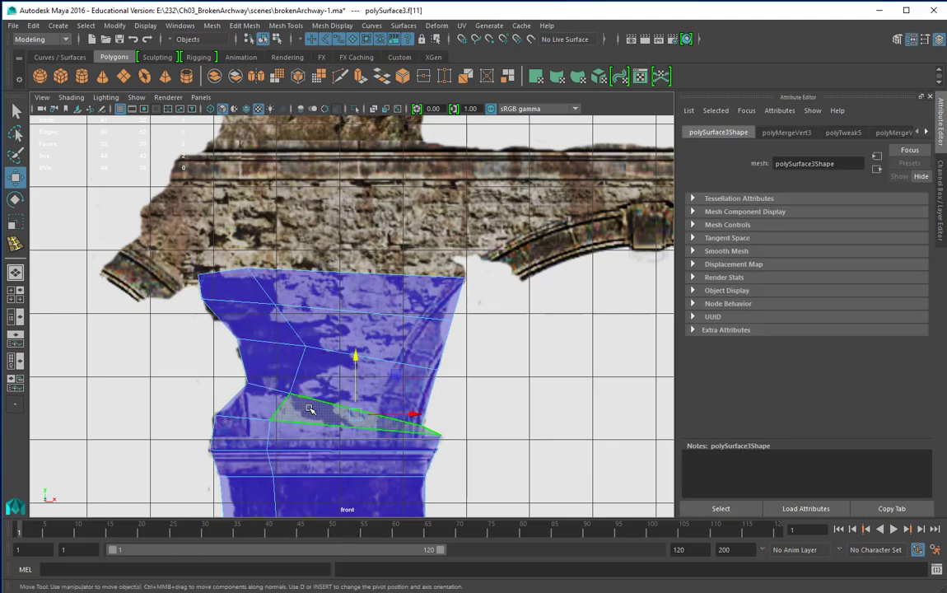
{"action": "right_click", "coordinate": [391, 300]}
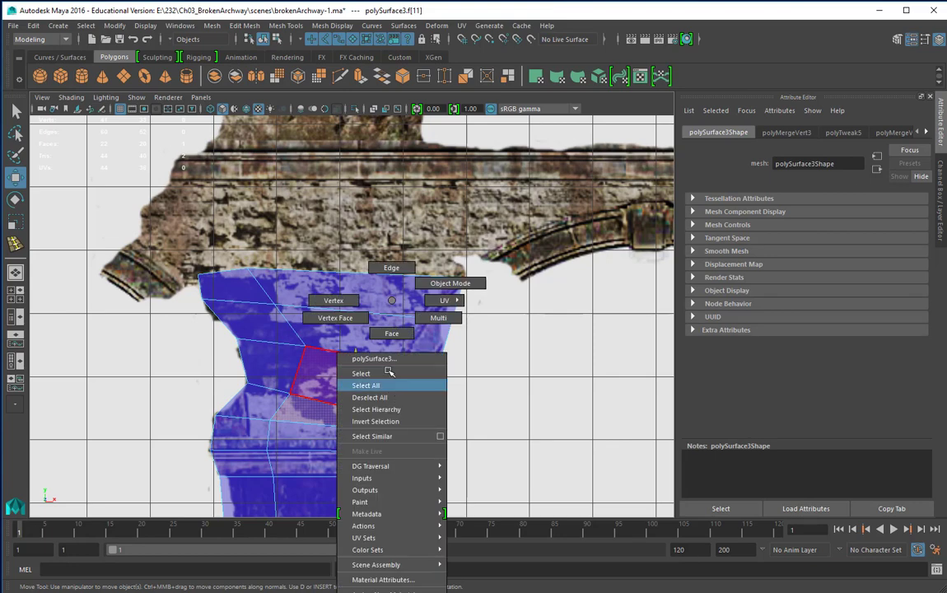
{"action": "left_click", "coordinate": [333, 299]}
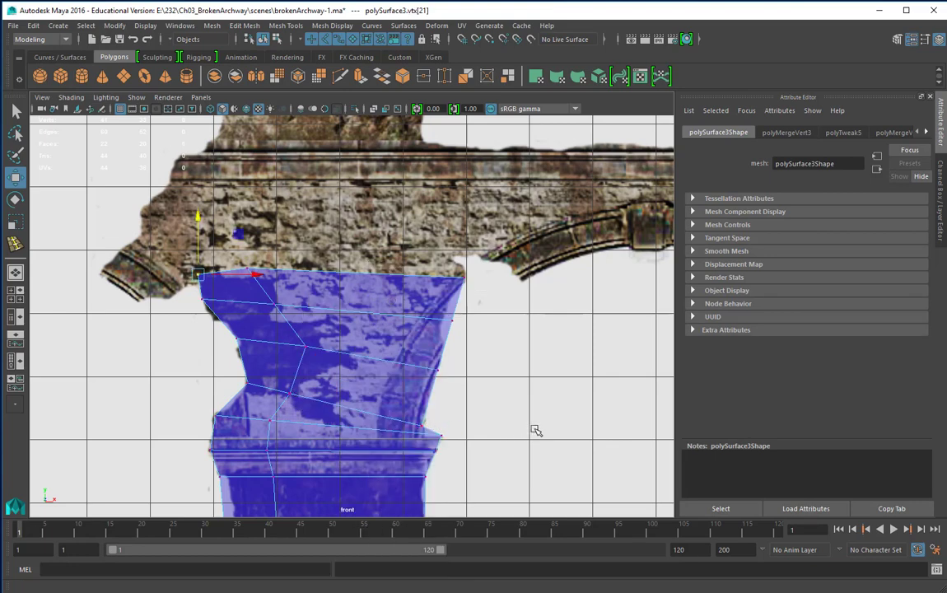
Extrude the masonry's two top edges upward past the cornice, to a local Y translate of about -2.09
{"action": "right_click", "coordinate": [337, 273]}
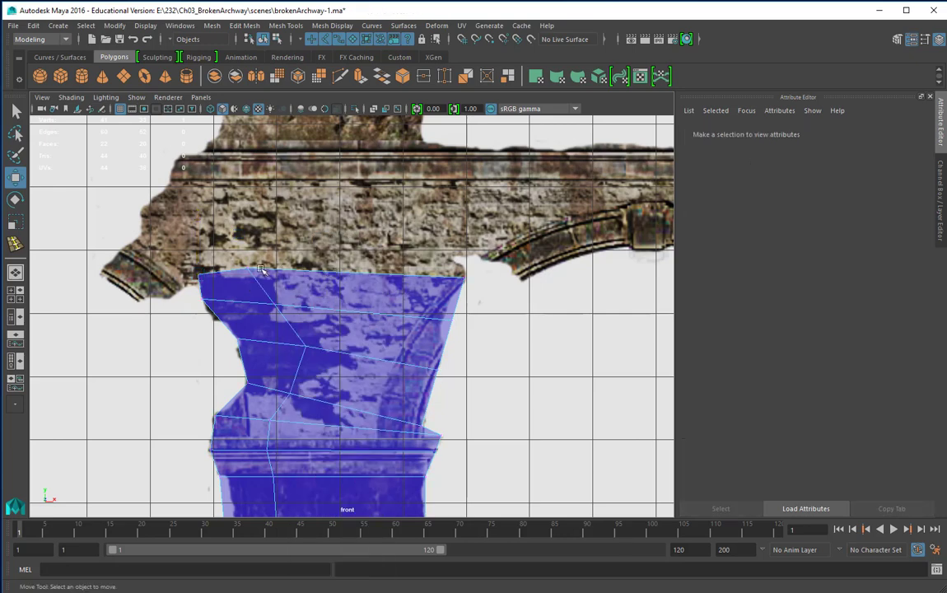
{"action": "left_click", "coordinate": [336, 238]}
{"action": "left_click", "coordinate": [238, 269]}
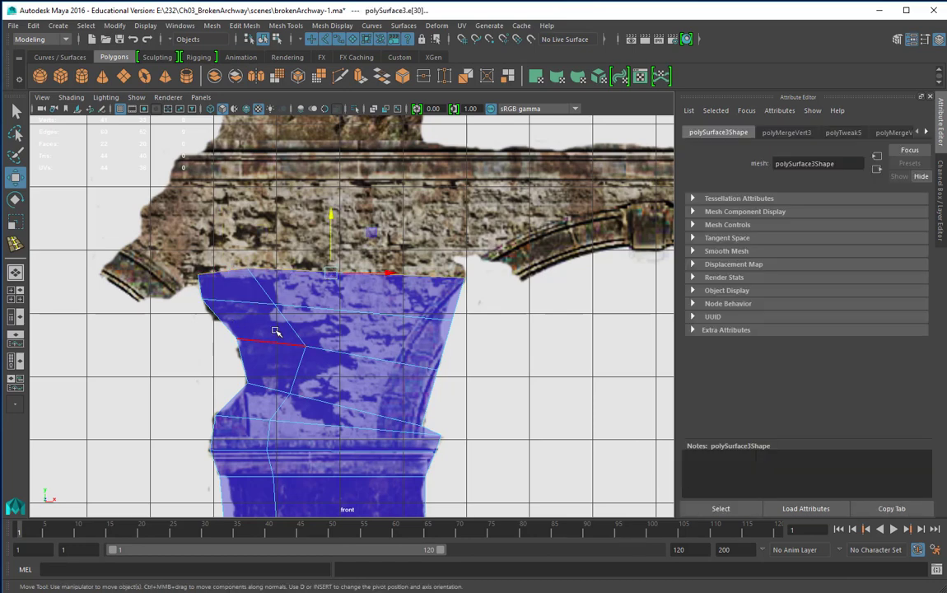
{"action": "key", "text": "q"}
{"action": "scroll", "coordinate": [344, 317], "scroll_direction": "up", "scroll_amount": 2}
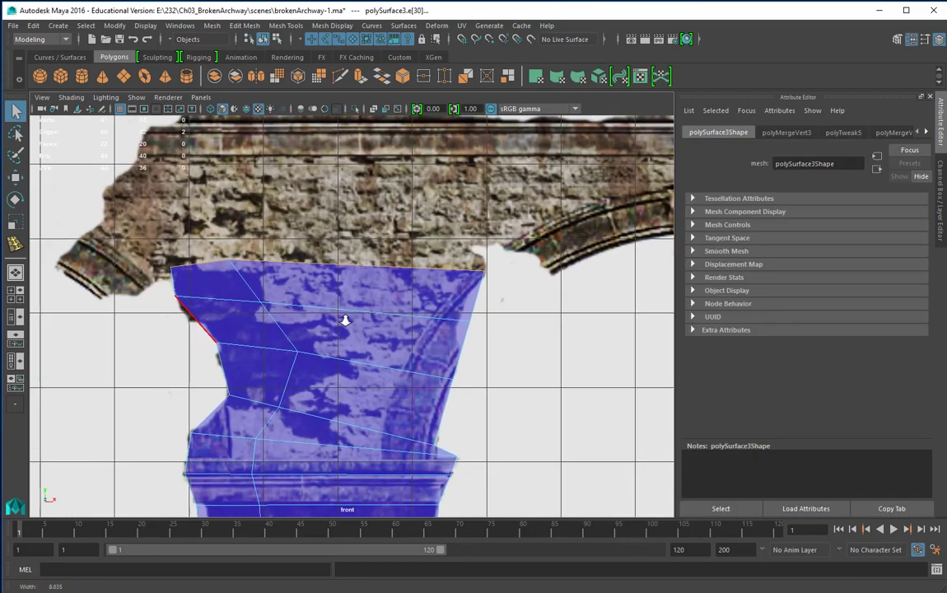
{"action": "middle_click_drag", "start_coordinate": [350, 336], "coordinate": [412, 452], "text": "alt"}
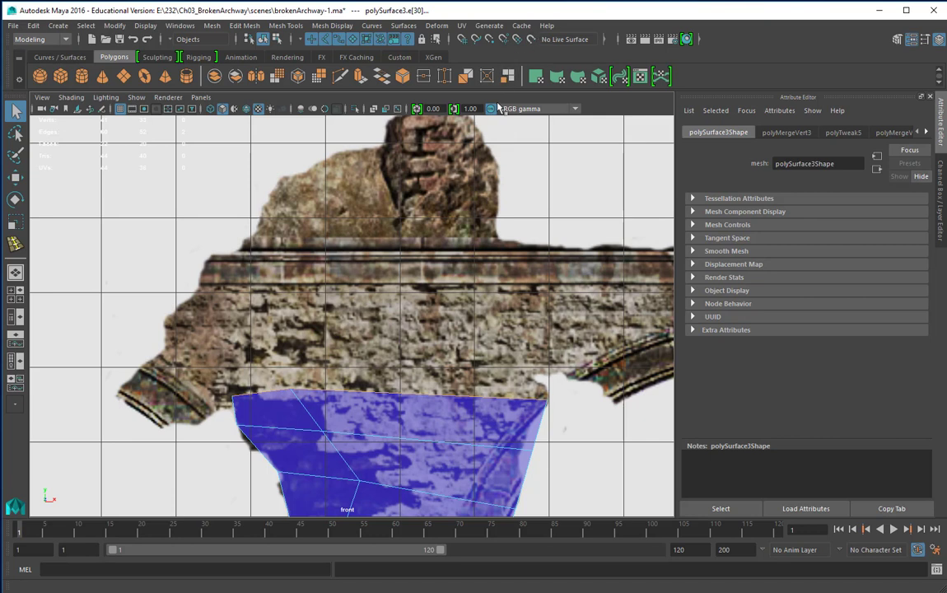
{"action": "left_click", "coordinate": [359, 76]}
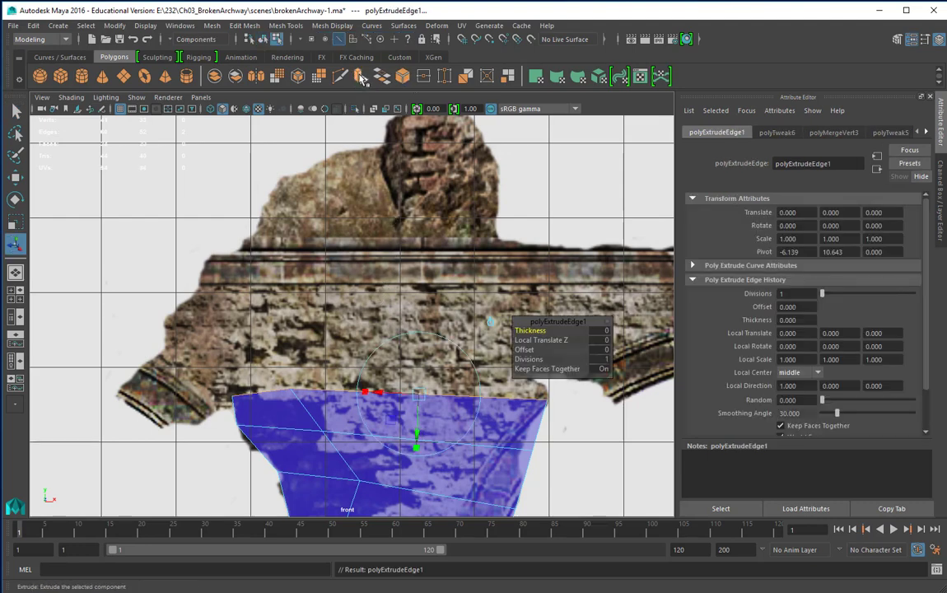
{"action": "left_click_drag", "start_coordinate": [417, 430], "coordinate": [419, 376]}
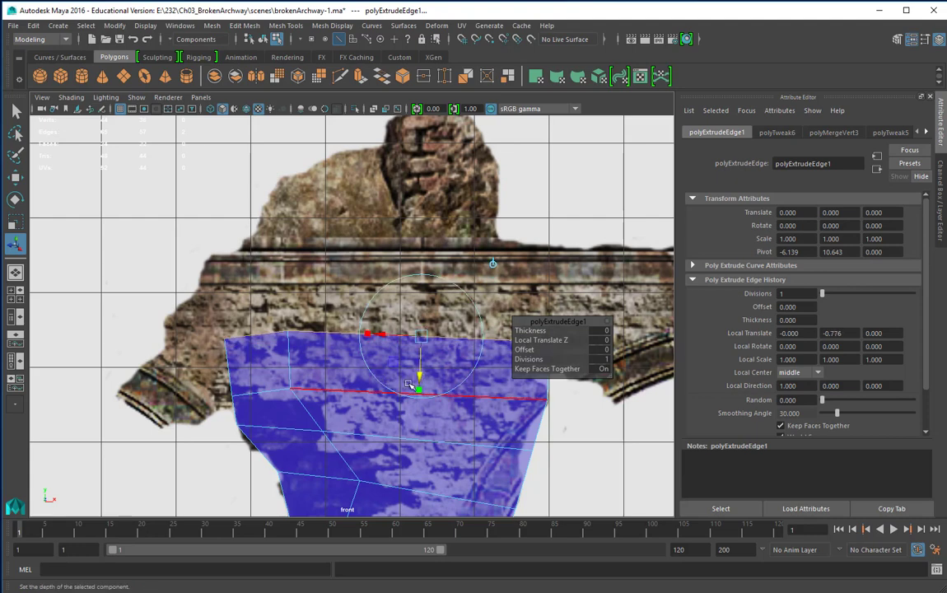
{"action": "middle_click_drag", "start_coordinate": [409, 385], "coordinate": [308, 370], "text": "alt"}
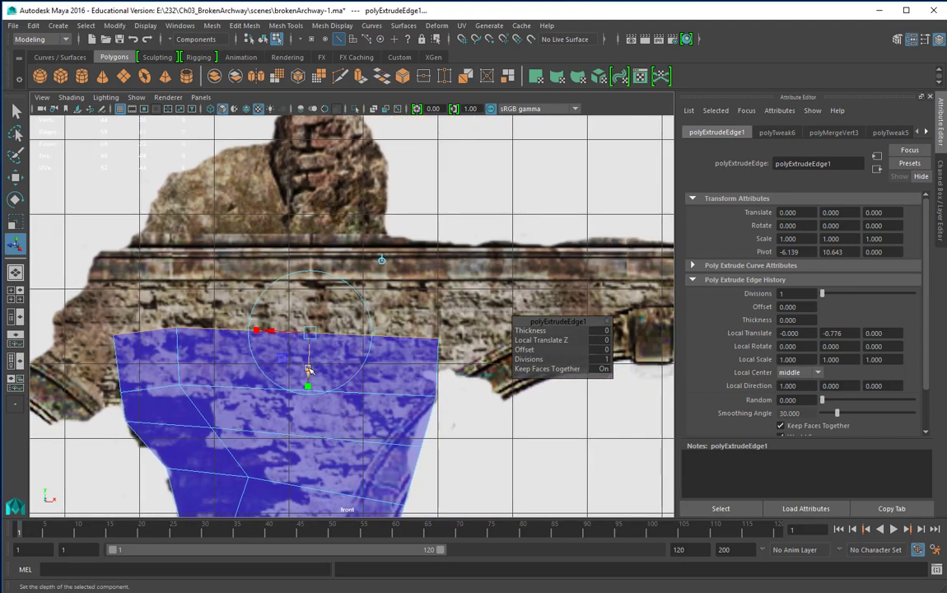
{"action": "left_click_drag", "start_coordinate": [308, 369], "coordinate": [311, 274]}
Move the extrusion's two broken-side top vertices and its arch-side top vertex inward to the base of the upper stonework
{"action": "right_click", "coordinate": [191, 239]}
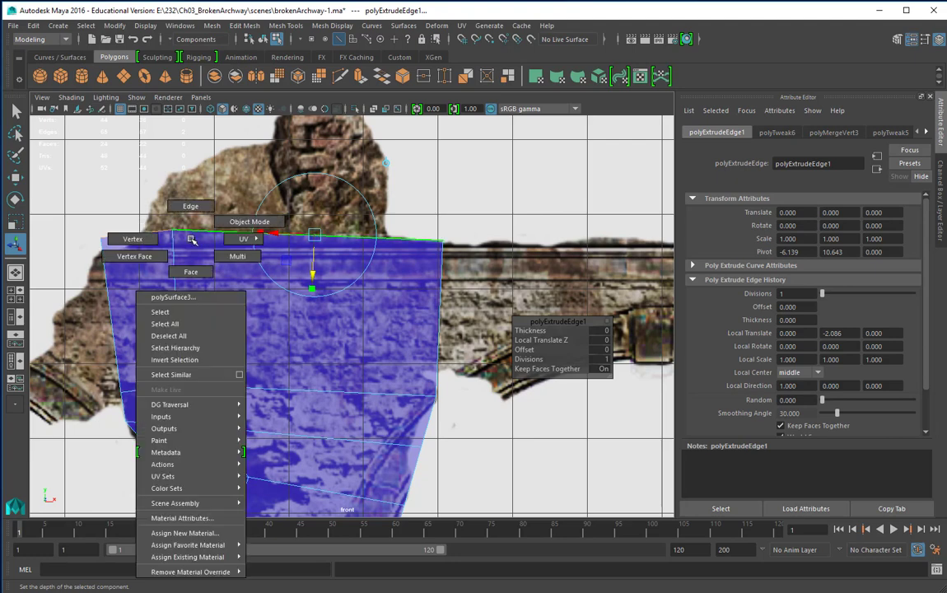
{"action": "right_click_drag", "start_coordinate": [191, 239], "coordinate": [123, 237]}
{"action": "left_click", "coordinate": [102, 238]}
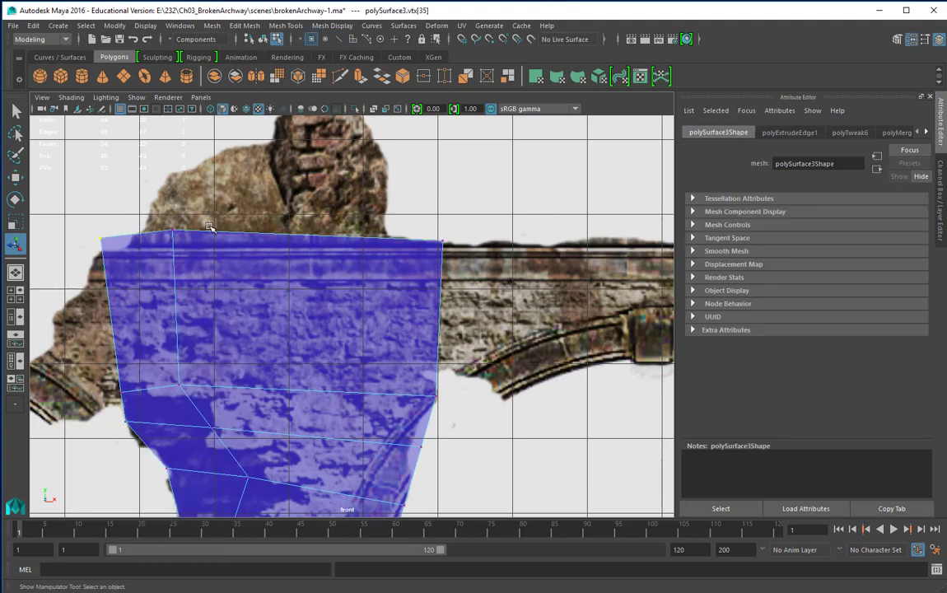
{"action": "left_click_drag", "start_coordinate": [165, 217], "coordinate": [186, 238], "text": "shift"}
{"action": "key", "text": "w"}
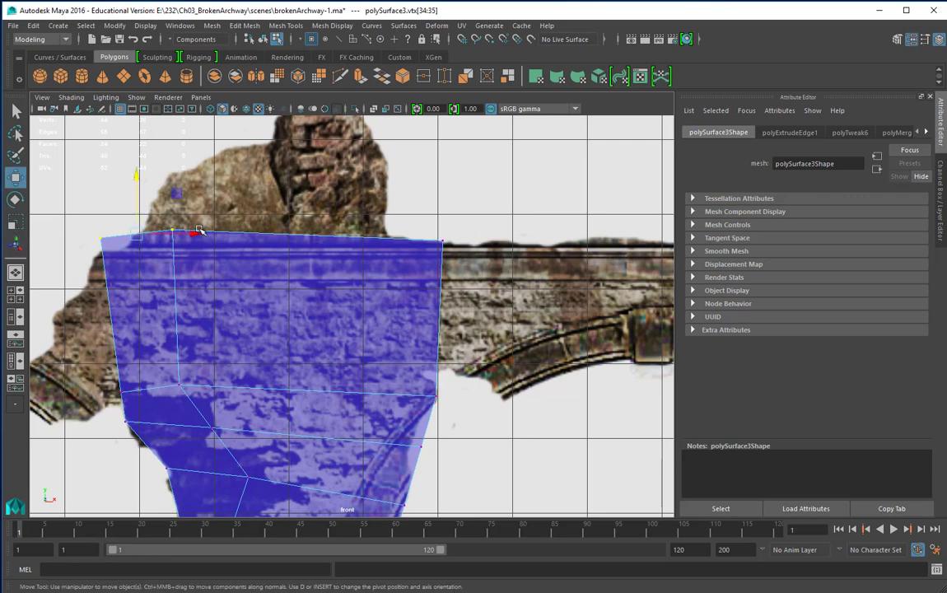
{"action": "left_click_drag", "start_coordinate": [198, 230], "coordinate": [222, 229]}
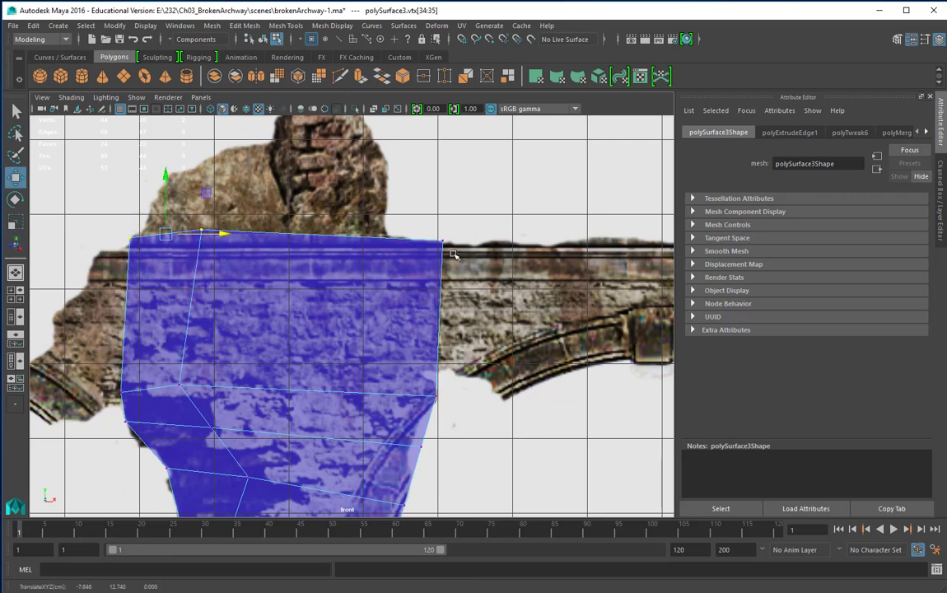
{"action": "mouse_move", "coordinate": [382, 207]}
{"action": "left_mouse_down"}
{"action": "mouse_move", "coordinate": [462, 243]}
{"action": "mouse_move", "coordinate": [447, 240]}
{"action": "left_mouse_up"}
{"action": "left_click_drag", "start_coordinate": [384, 183], "coordinate": [385, 178]}
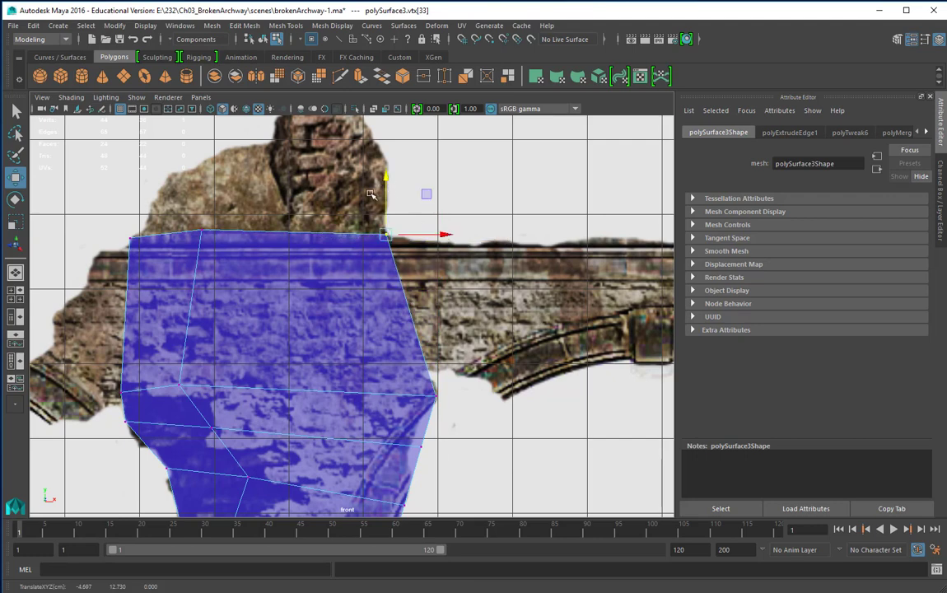
Extrude the two top edges upward about 0.91 into the upper stonework, narrowing and shifting them toward the arch side
{"action": "right_click_drag", "start_coordinate": [265, 231], "coordinate": [213, 224]}
{"action": "left_click", "coordinate": [187, 230]}
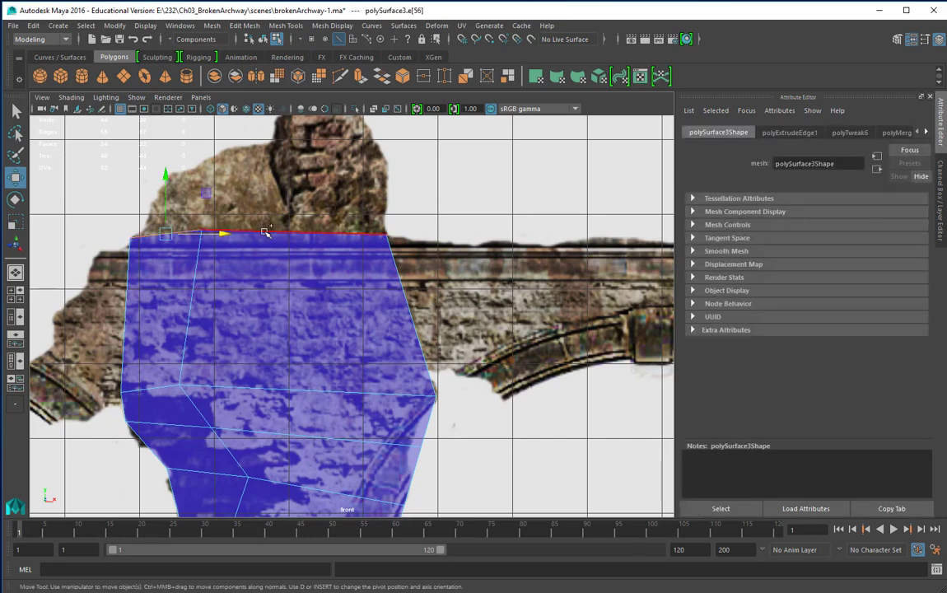
{"action": "left_click", "coordinate": [289, 224], "text": "shift"}
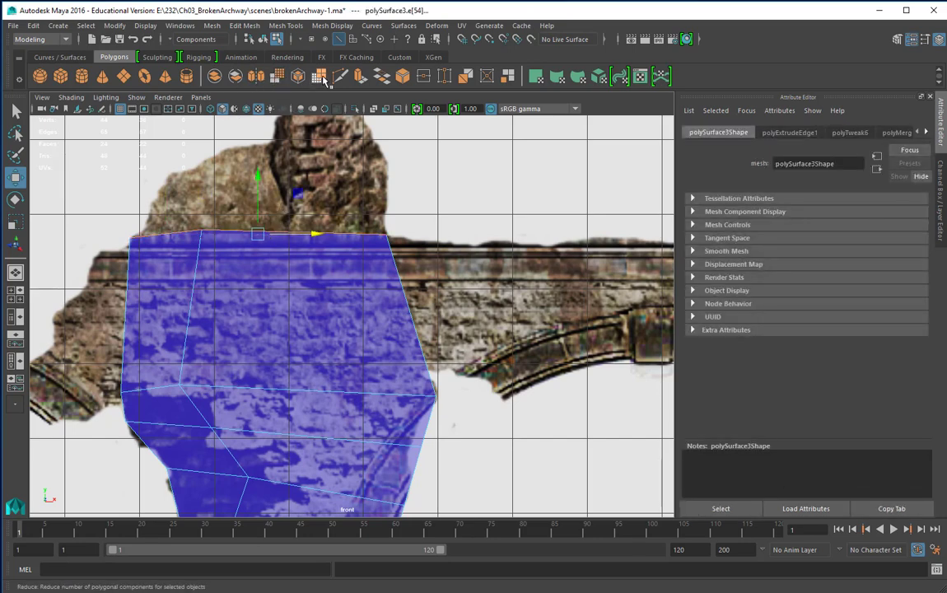
{"action": "left_click", "coordinate": [360, 77]}
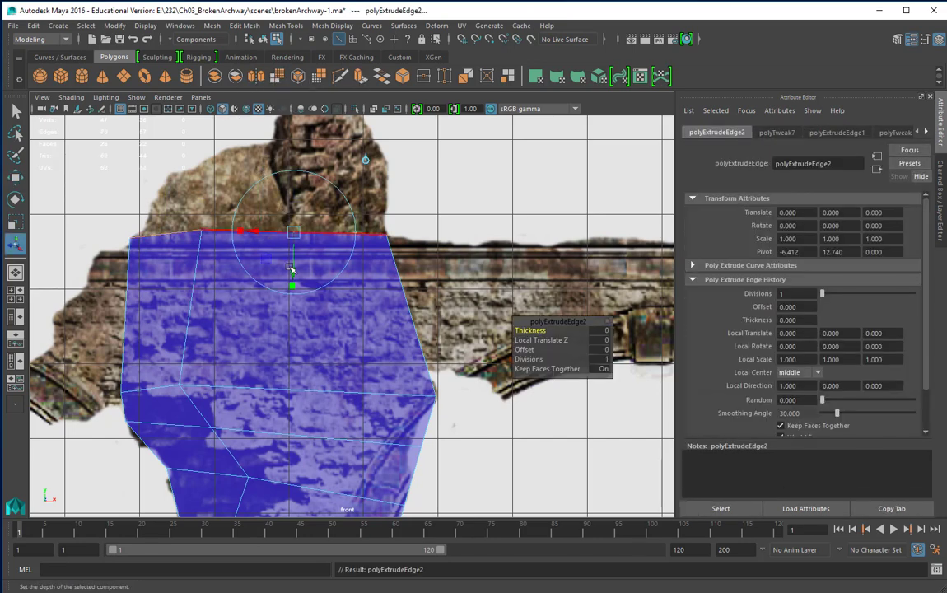
{"action": "left_click_drag", "start_coordinate": [293, 262], "coordinate": [297, 194]}
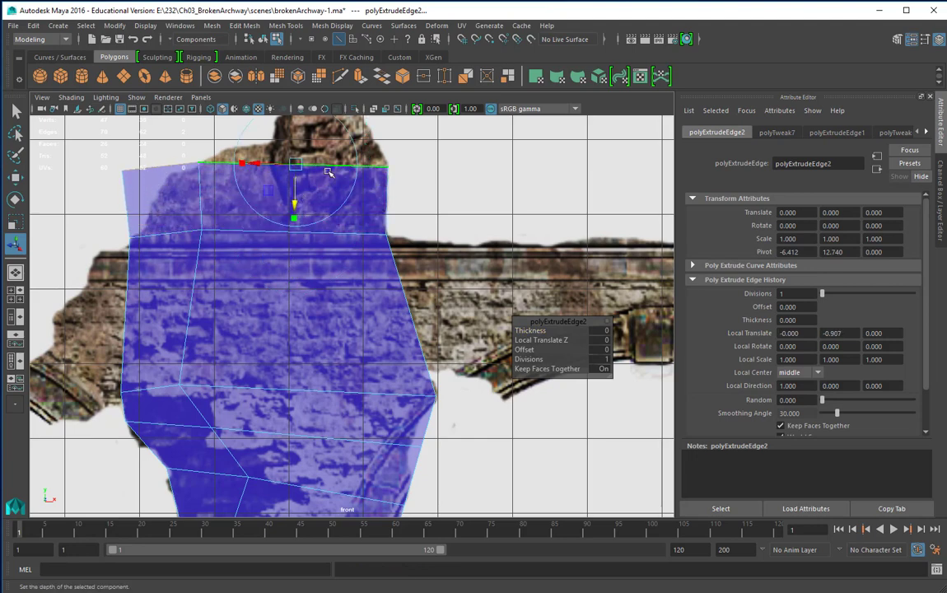
{"action": "left_click_drag", "start_coordinate": [241, 167], "coordinate": [280, 165]}
{"action": "middle_click_drag", "start_coordinate": [251, 169], "coordinate": [255, 261], "text": "alt"}
{"action": "left_click_drag", "start_coordinate": [255, 260], "coordinate": [274, 255]}
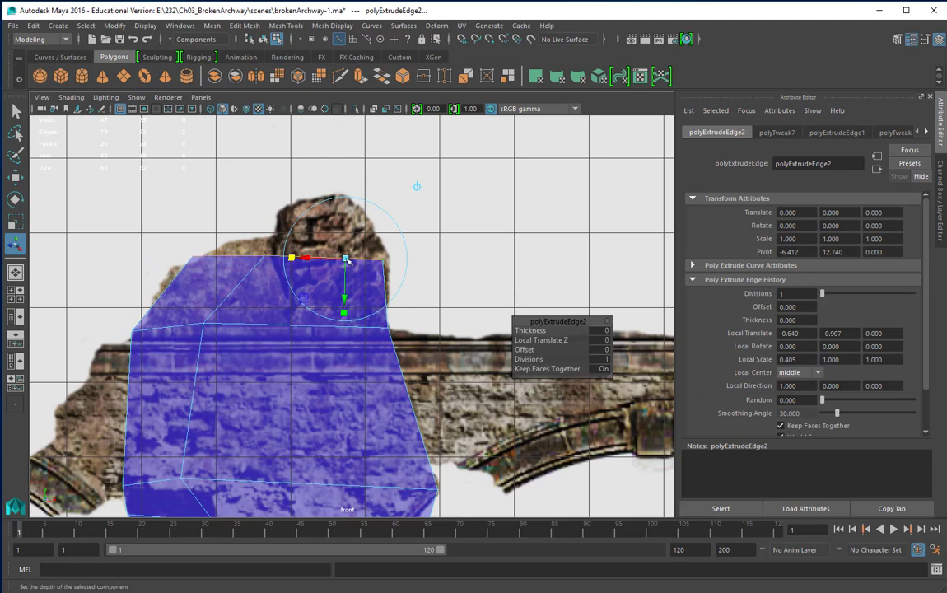
Extrude the top edges upward again by about 0.5 and narrow them toward the stonework's peak
{"action": "left_click", "coordinate": [320, 73]}
{"action": "left_click_drag", "start_coordinate": [323, 297], "coordinate": [329, 260]}
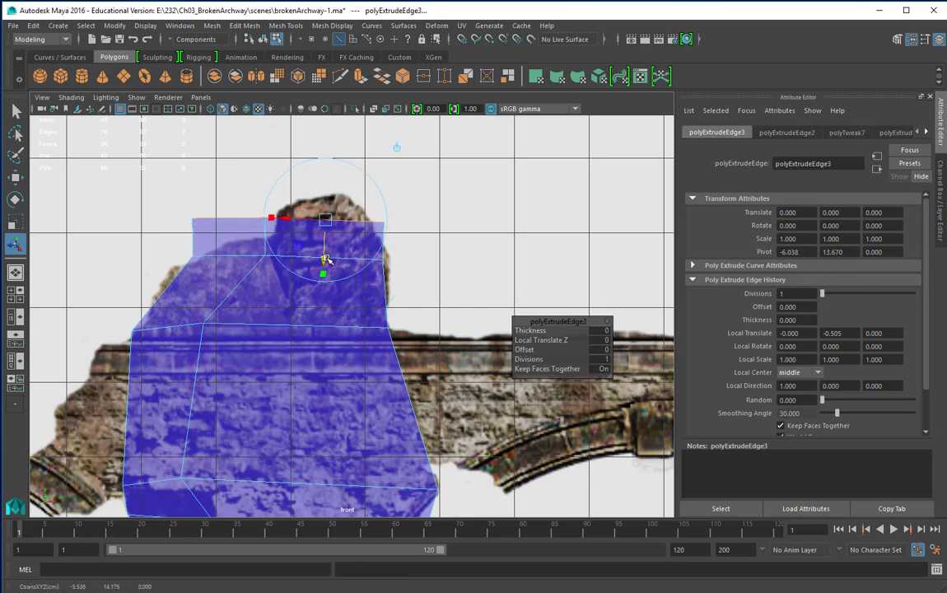
{"action": "left_click_drag", "start_coordinate": [280, 217], "coordinate": [320, 218]}
Lower the peak's broken-side vertex and move its middle vertex up and outward to follow the template's stone outline
{"action": "right_click_drag", "start_coordinate": [251, 235], "coordinate": [200, 232]}
{"action": "left_click", "coordinate": [258, 218]}
{"action": "key", "text": "w"}
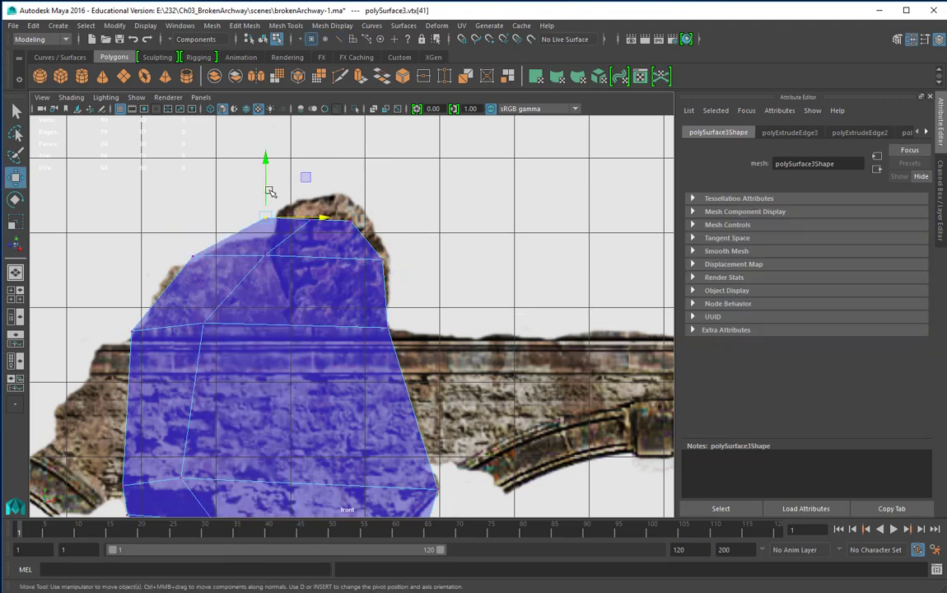
{"action": "left_click_drag", "start_coordinate": [266, 164], "coordinate": [264, 180]}
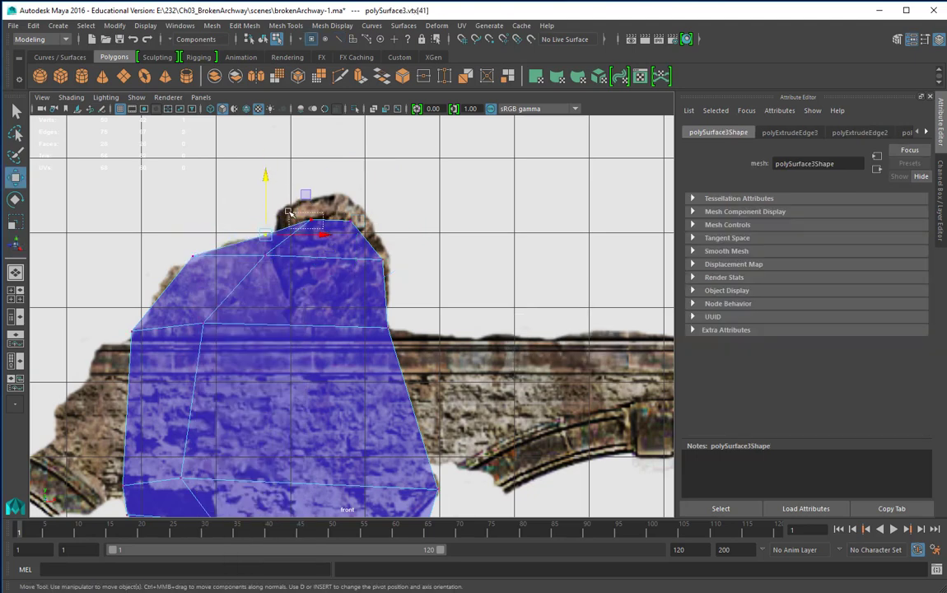
{"action": "left_click", "coordinate": [310, 221]}
{"action": "left_click_drag", "start_coordinate": [310, 221], "coordinate": [293, 203]}
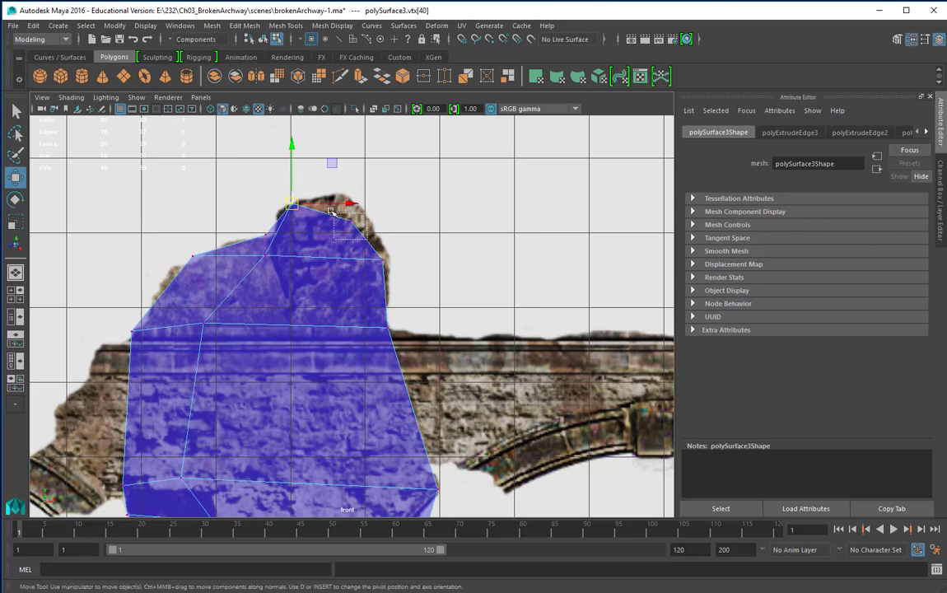
Move the peak's arch-side top vertex and the vertex beneath it outward to the template's stone outline
{"action": "left_click", "coordinate": [350, 221]}
{"action": "left_click_drag", "start_coordinate": [350, 220], "coordinate": [356, 198]}
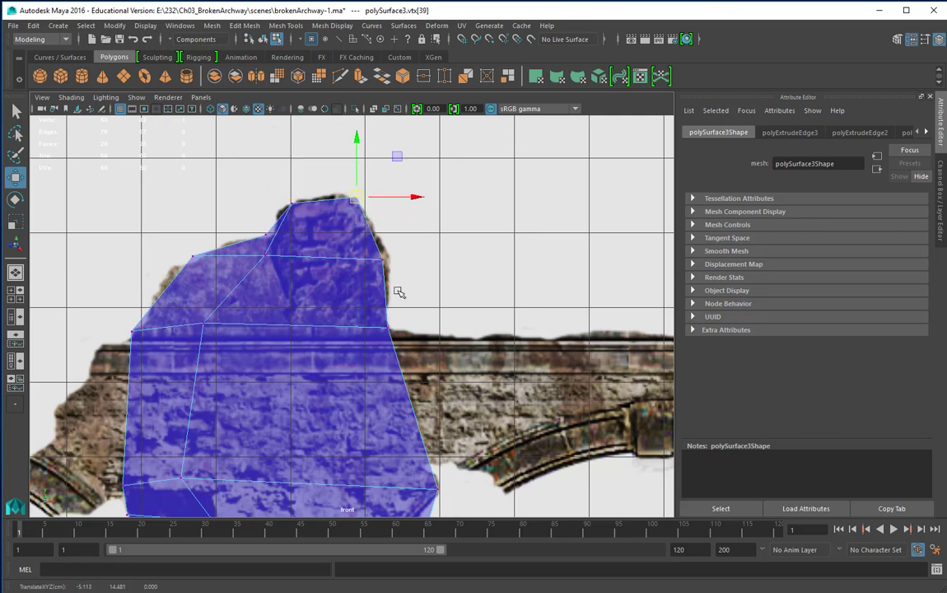
{"action": "left_click", "coordinate": [384, 260]}
{"action": "left_click_drag", "start_coordinate": [383, 259], "coordinate": [389, 256]}
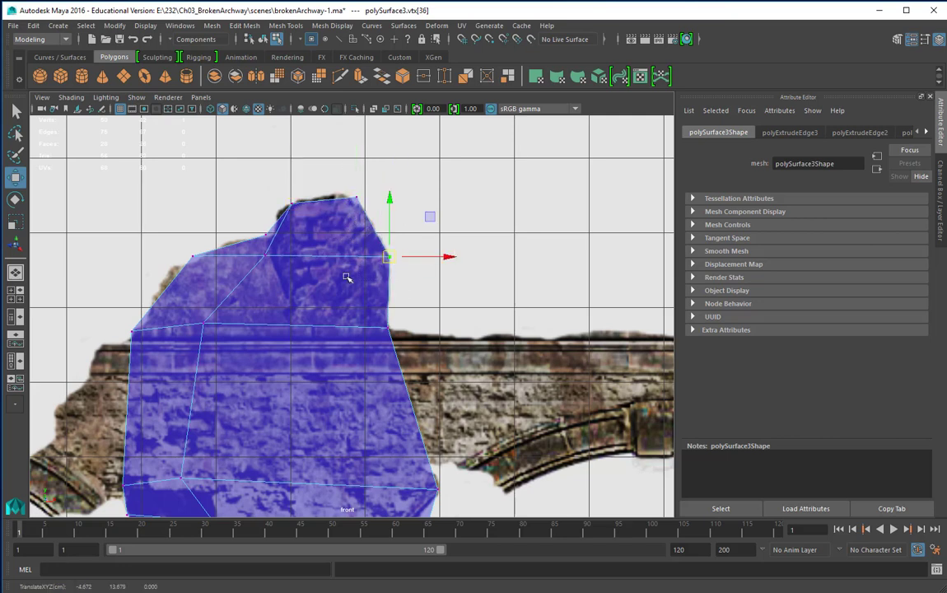
Extrude the masonry's long broken-side edge outward twice, about 0.53 with its height reduced and about 0.56 more
{"action": "middle_click_drag", "start_coordinate": [307, 312], "coordinate": [486, 311], "text": "alt"}
{"action": "middle_click_drag", "start_coordinate": [380, 397], "coordinate": [406, 248], "text": "alt"}
{"action": "right_click_drag", "start_coordinate": [329, 261], "coordinate": [326, 232]}
{"action": "left_click", "coordinate": [331, 240]}
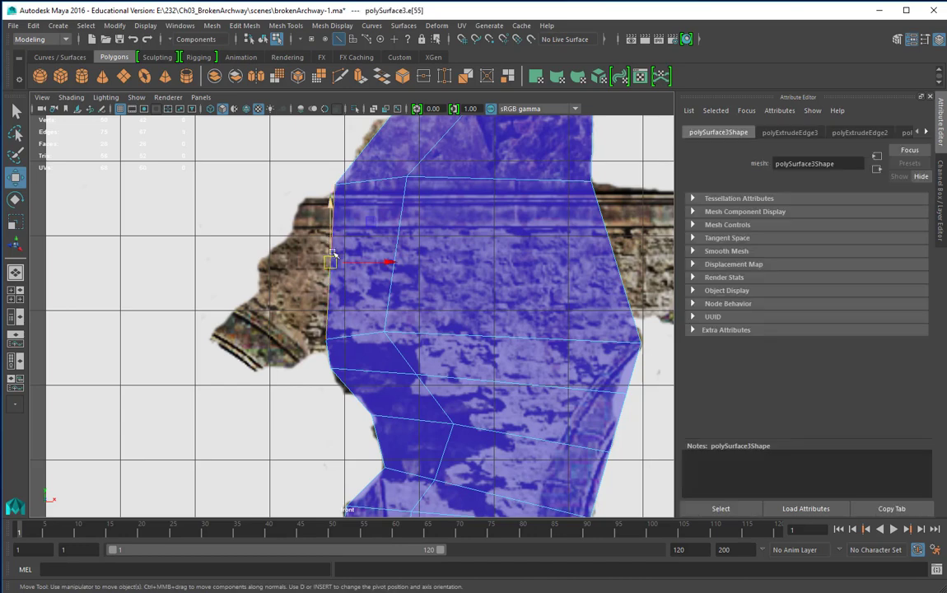
{"action": "left_click", "coordinate": [360, 77]}
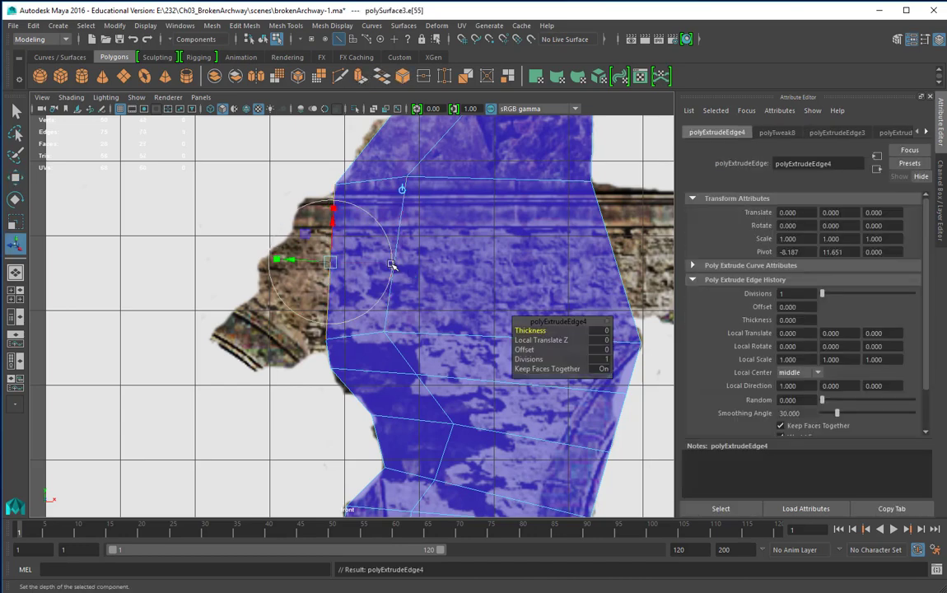
{"action": "left_click_drag", "start_coordinate": [288, 260], "coordinate": [250, 261]}
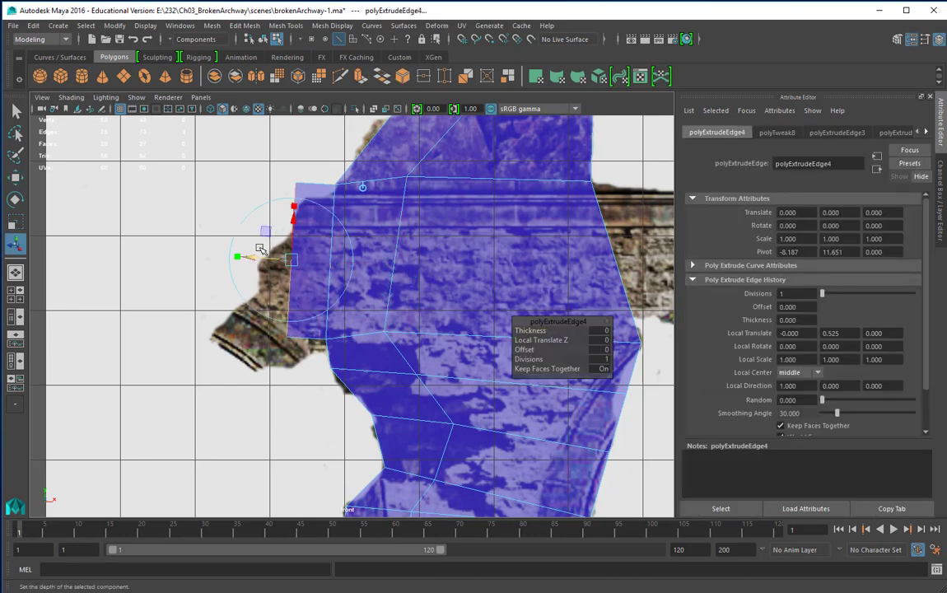
{"action": "left_click_drag", "start_coordinate": [295, 207], "coordinate": [292, 232]}
{"action": "left_click", "coordinate": [360, 76]}
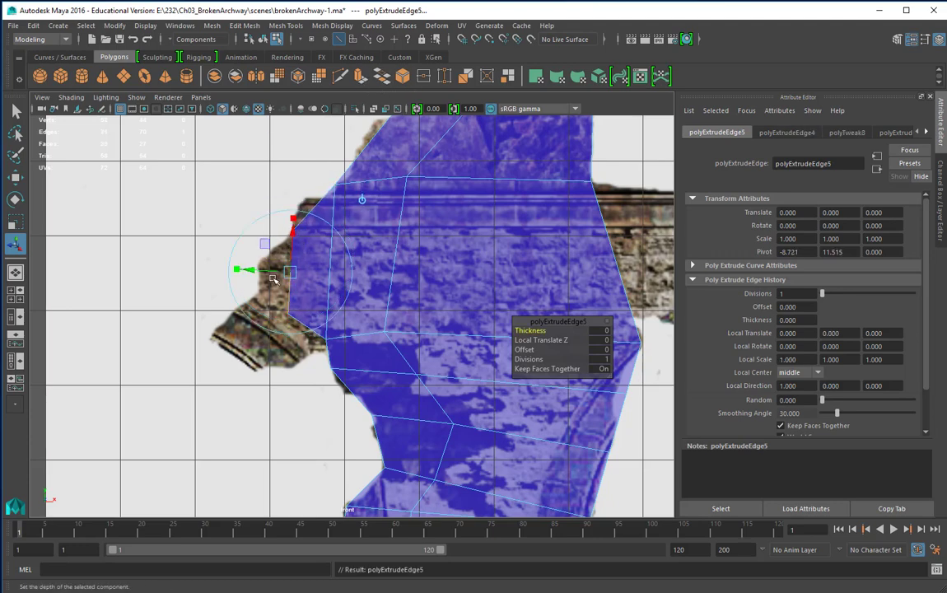
{"action": "left_click_drag", "start_coordinate": [258, 272], "coordinate": [219, 270]}
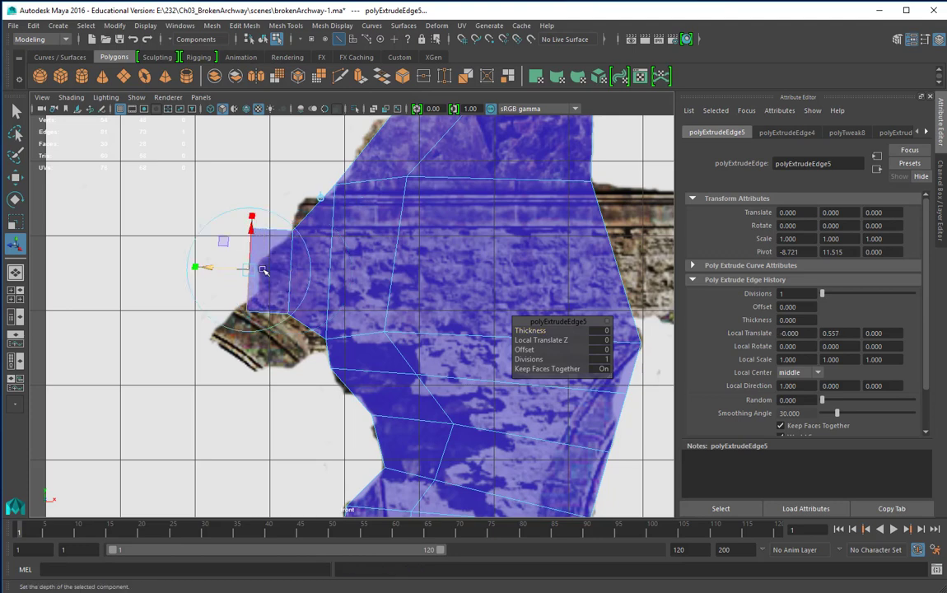
Move the first side extrusion's upper vertex to the cornice corner and its lower vertex down onto the broken arch stub
{"action": "right_click_drag", "start_coordinate": [336, 262], "coordinate": [286, 262]}
{"action": "left_click", "coordinate": [310, 236]}
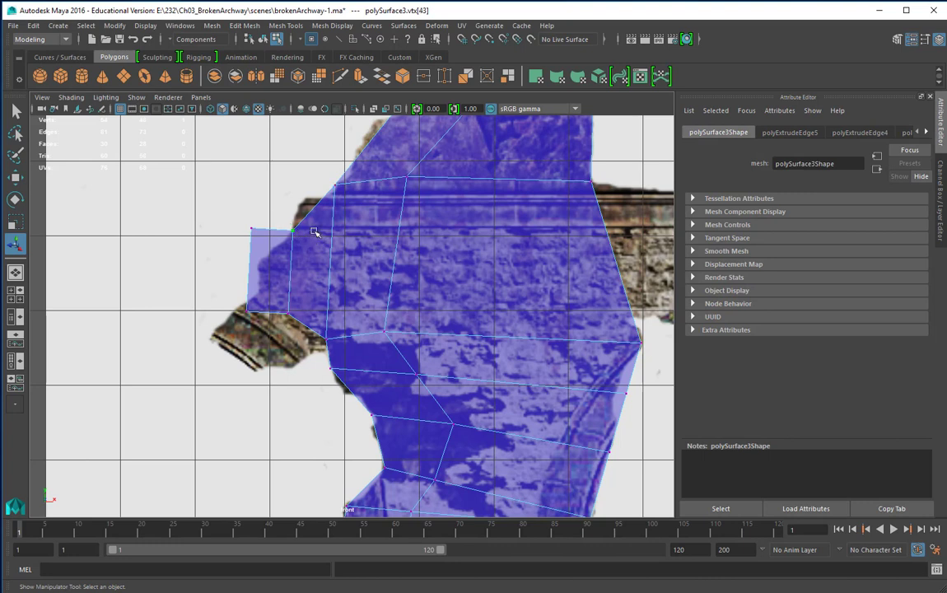
{"action": "key", "text": "w"}
{"action": "left_click_drag", "start_coordinate": [296, 228], "coordinate": [304, 203]}
{"action": "left_click_drag", "start_coordinate": [282, 307], "coordinate": [299, 328]}
{"action": "left_click_drag", "start_coordinate": [290, 315], "coordinate": [302, 358]}
Move the second side extrusion's two outer vertices onto the broken arch stub's end and slightly lower the first extrusion's bottom vertex
{"action": "left_click_drag", "start_coordinate": [234, 211], "coordinate": [259, 321]}
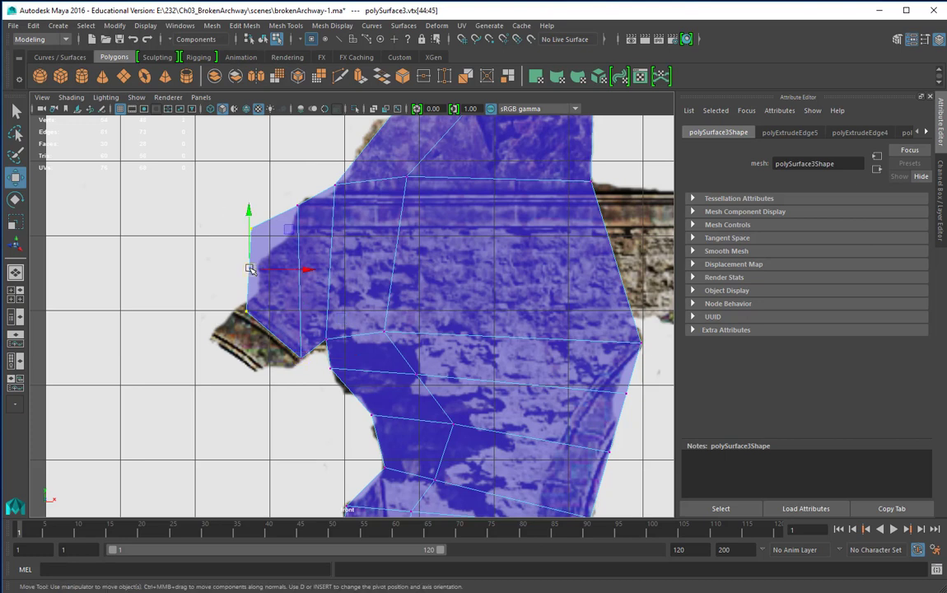
{"action": "left_click_drag", "start_coordinate": [248, 268], "coordinate": [252, 327]}
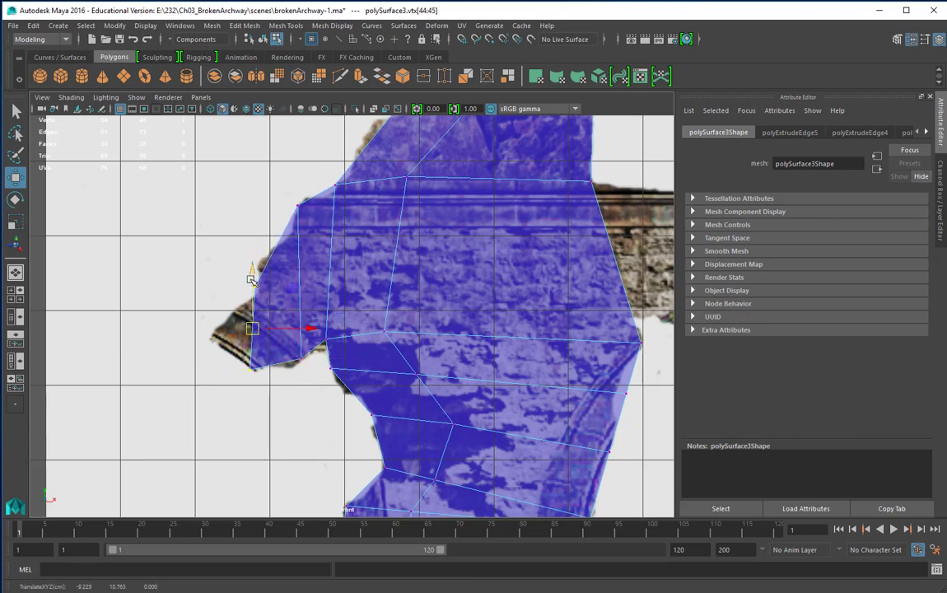
{"action": "left_click_drag", "start_coordinate": [260, 275], "coordinate": [211, 333]}
{"action": "left_click", "coordinate": [300, 358]}
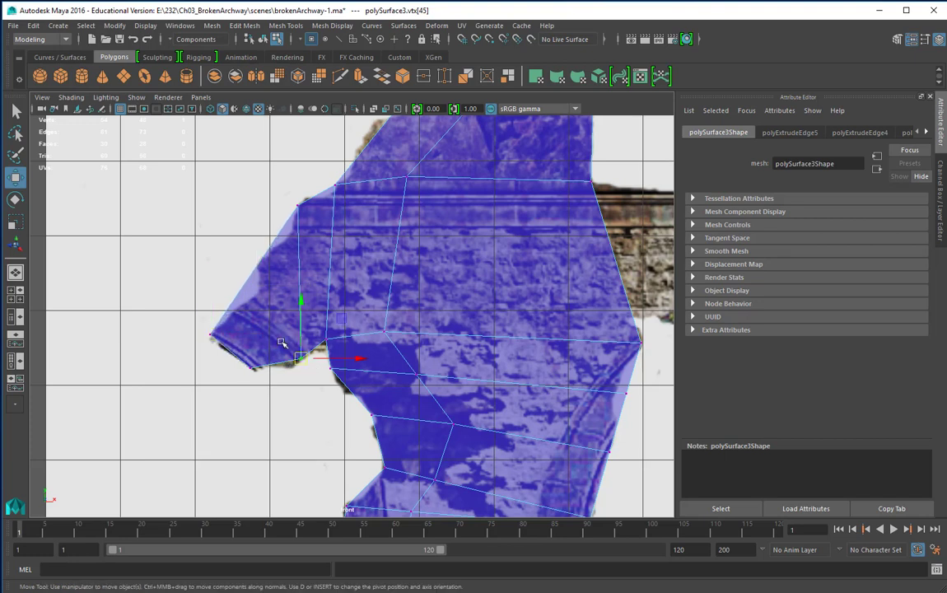
{"action": "left_click_drag", "start_coordinate": [302, 359], "coordinate": [302, 364]}
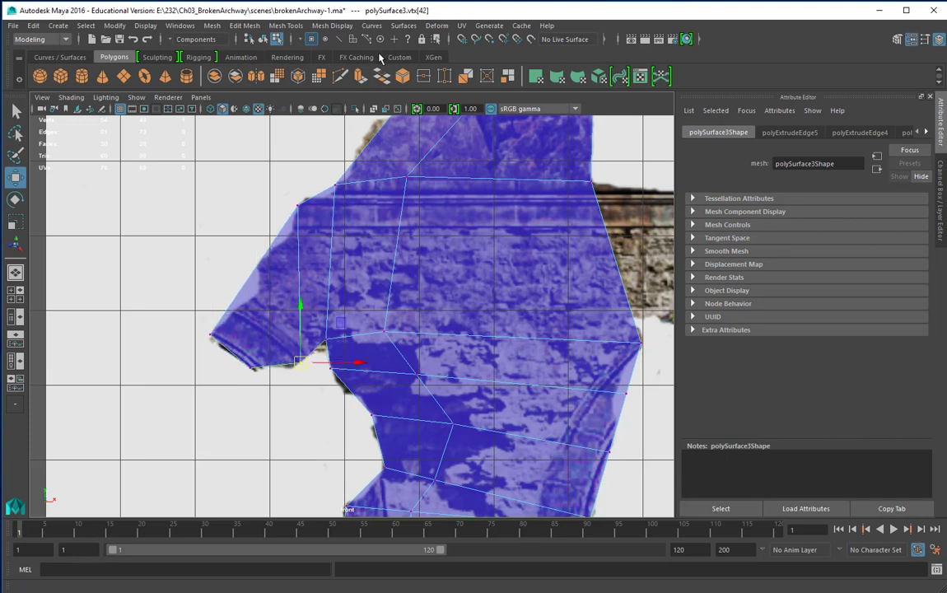
Cut a new edge with Multi-Cut across the outermost side face, from its sloping upper edge to the stub's bottom edge
{"action": "left_click", "coordinate": [285, 26]}
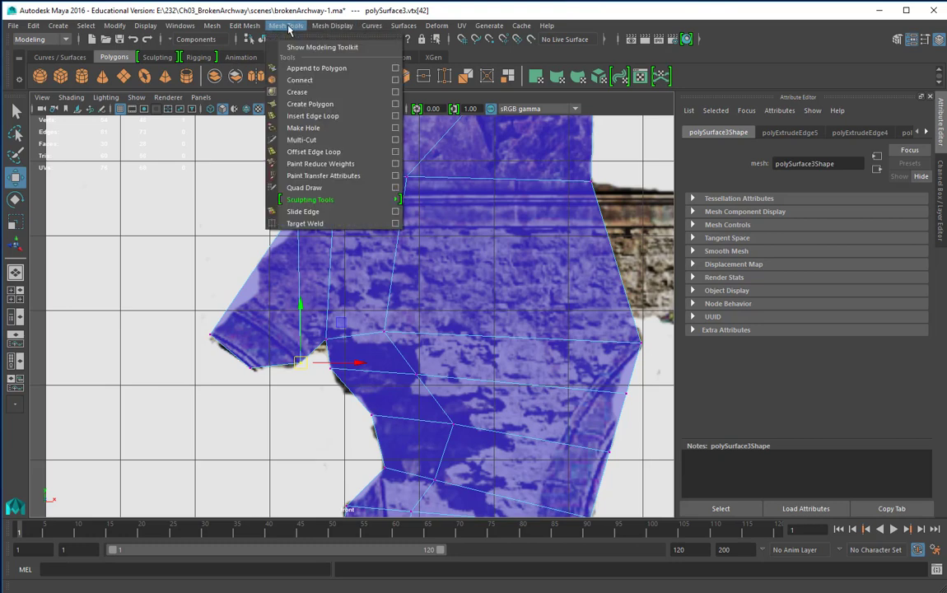
{"action": "left_click", "coordinate": [307, 140]}
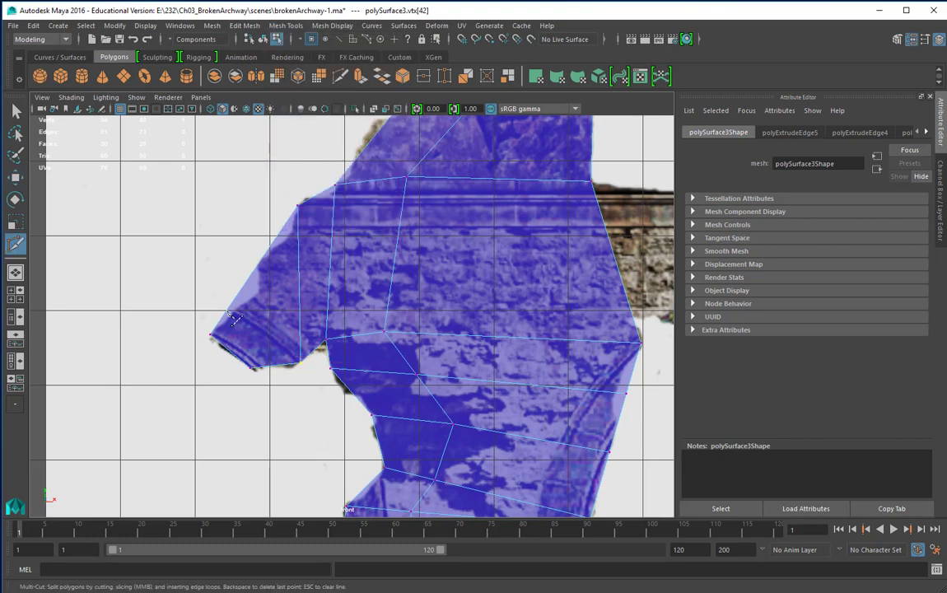
{"action": "left_click", "coordinate": [241, 290]}
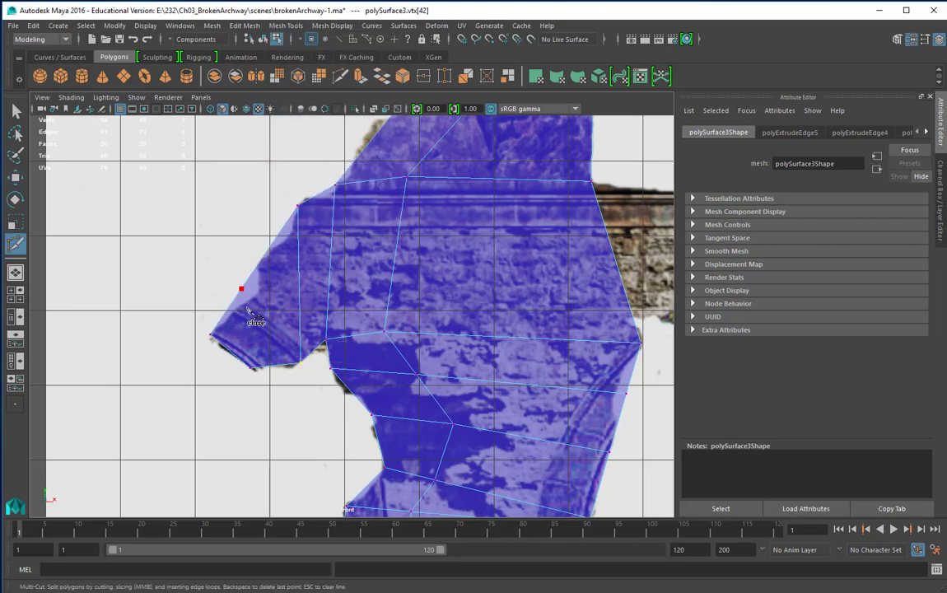
{"action": "left_click", "coordinate": [273, 364]}
{"action": "right_click", "coordinate": [275, 359]}
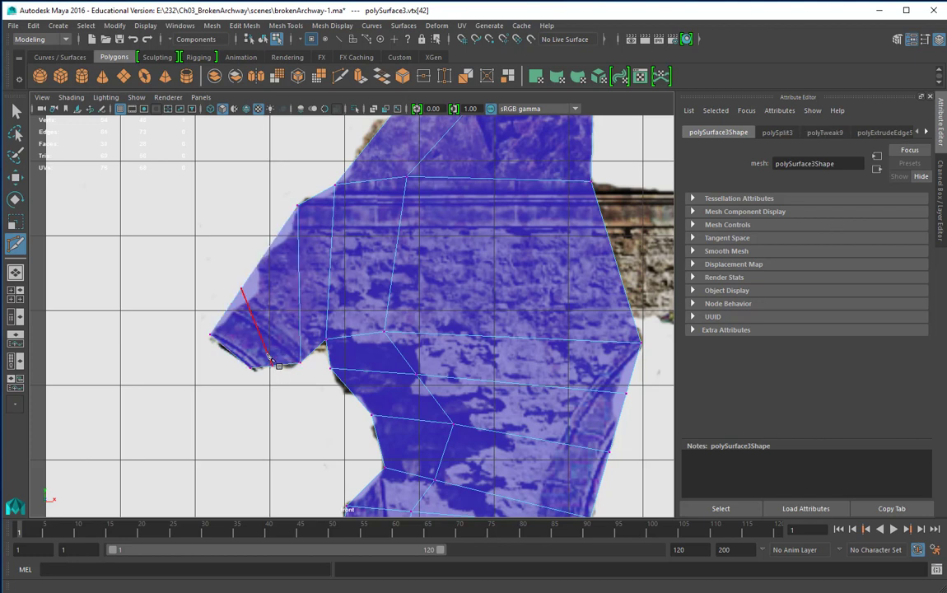
{"action": "left_click", "coordinate": [298, 206]}
{"action": "right_click", "coordinate": [300, 272]}
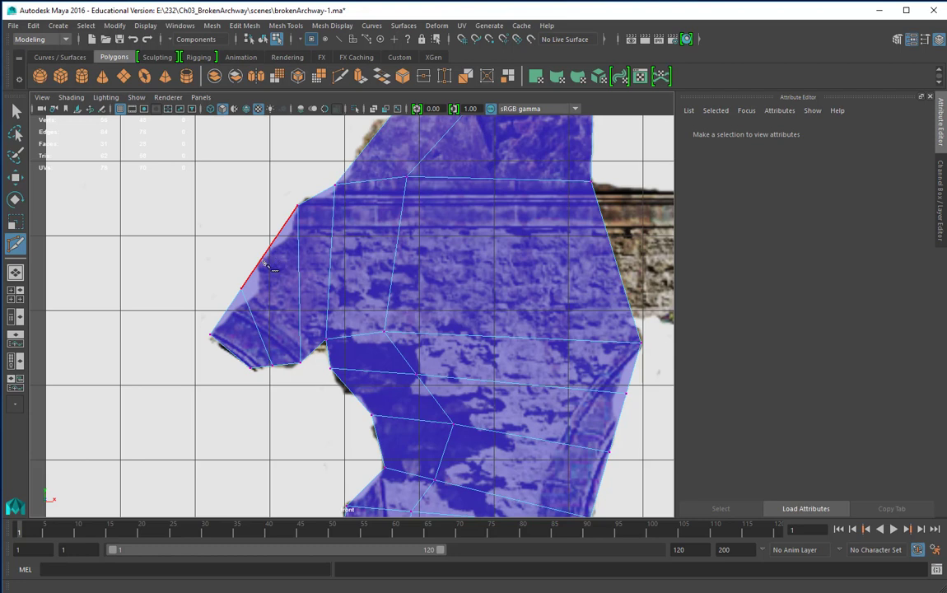
Move the new cut's upper vertex horizontally inward to the template's broken stone outline
{"action": "left_click", "coordinate": [15, 109]}
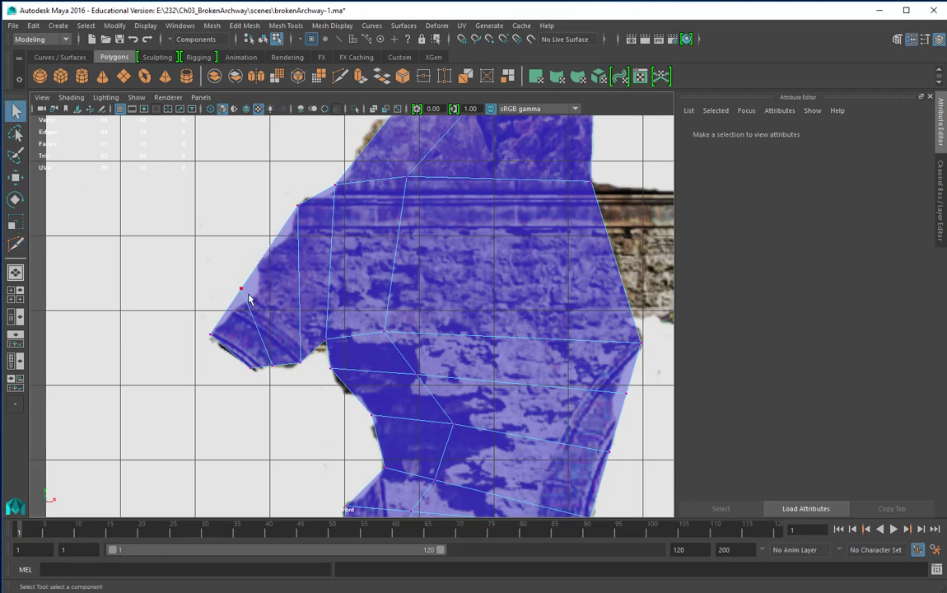
{"action": "left_click", "coordinate": [239, 288]}
{"action": "key", "text": "w"}
{"action": "left_click_drag", "start_coordinate": [241, 288], "coordinate": [261, 288]}
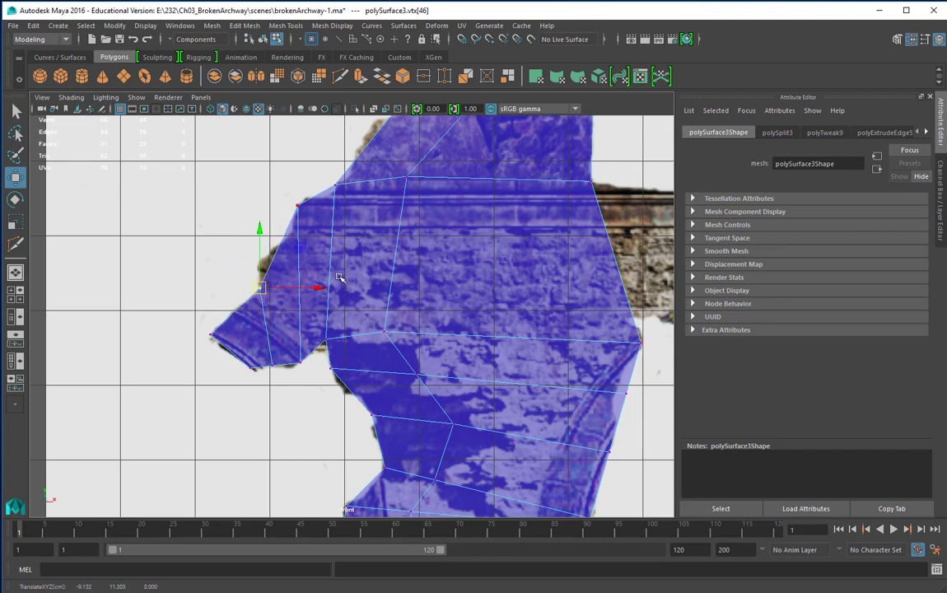
In the side view, move the completed flat archway mesh back along Z to -7.206, onto the template's narrow pillar
{"action": "middle_click_drag", "start_coordinate": [524, 309], "coordinate": [334, 406], "text": "alt"}
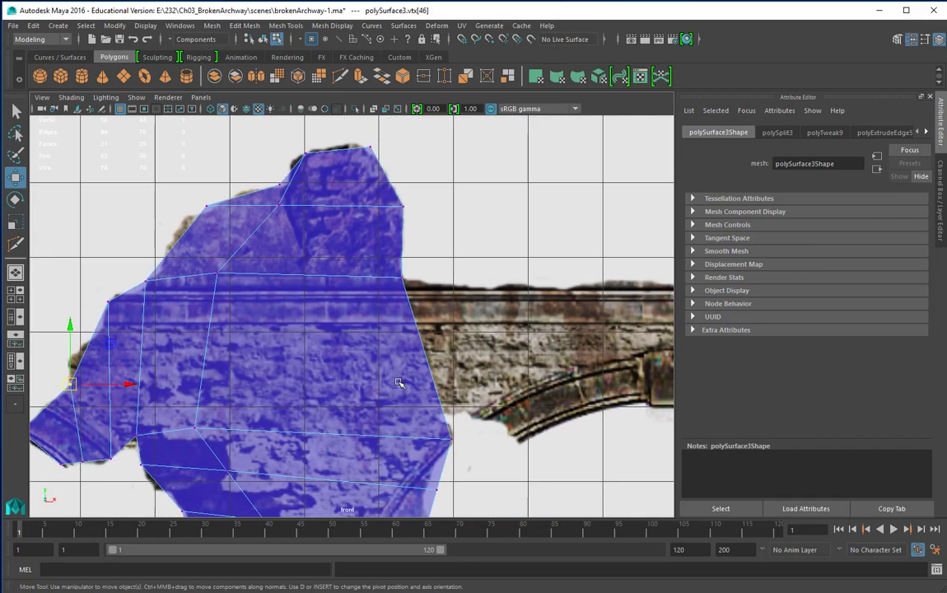
{"action": "right_click_drag", "start_coordinate": [399, 381], "coordinate": [212, 362], "text": "alt"}
{"action": "middle_click_drag", "start_coordinate": [350, 332], "coordinate": [272, 232], "text": "alt"}
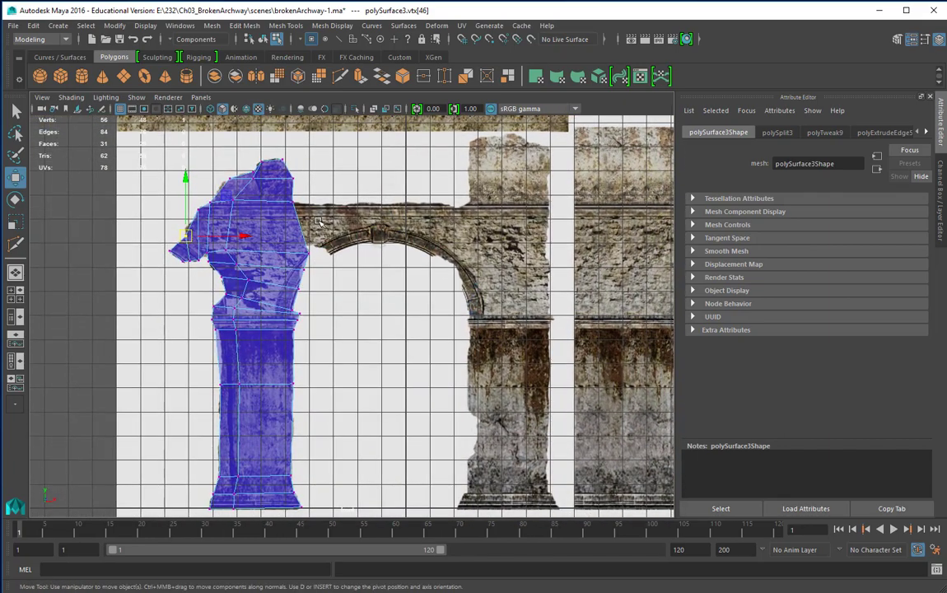
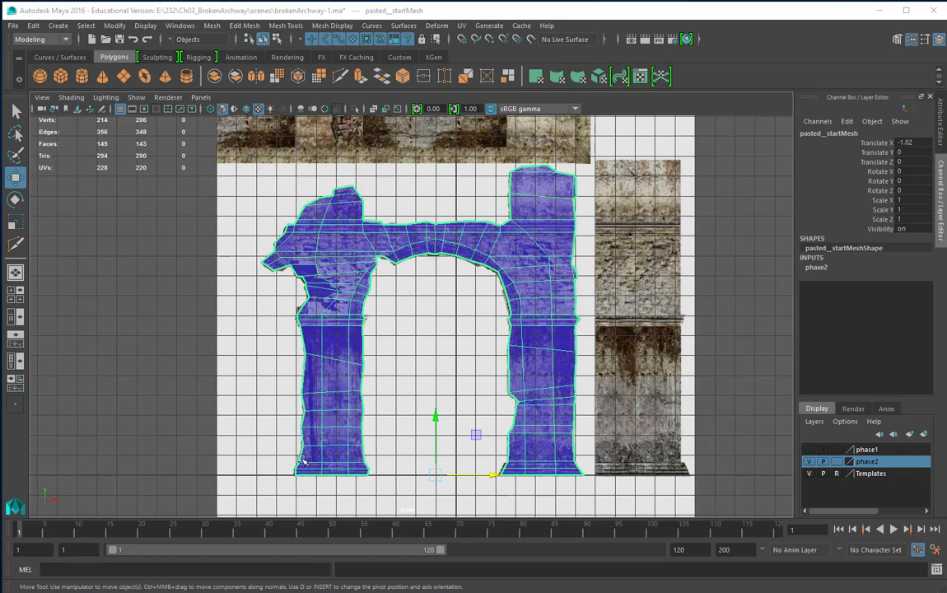
{"action": "right_click_drag", "start_coordinate": [246, 397], "coordinate": [34, 311], "text": "alt"}
{"action": "left_click", "coordinate": [16, 273]}
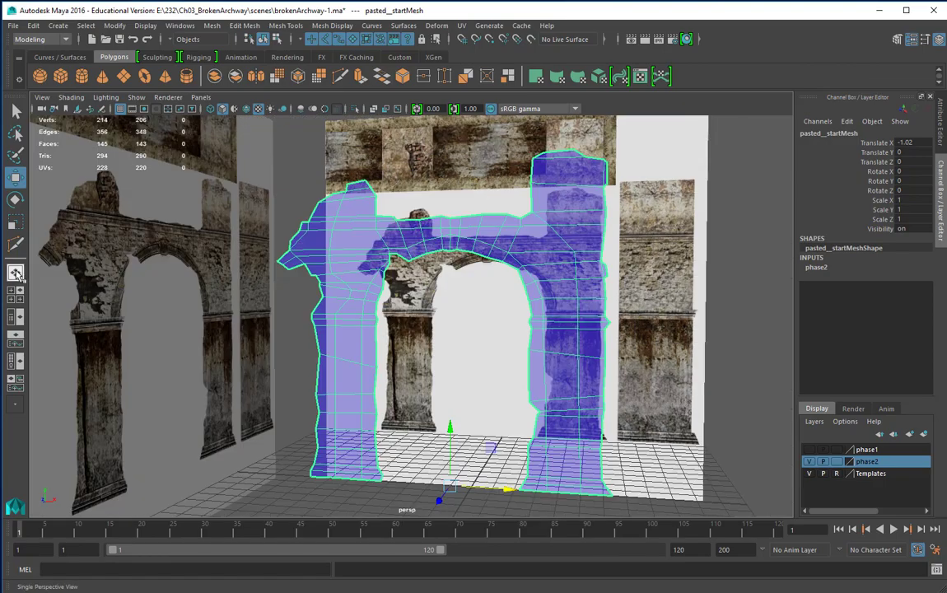
{"action": "left_click_drag", "start_coordinate": [639, 325], "coordinate": [533, 359], "text": "alt"}
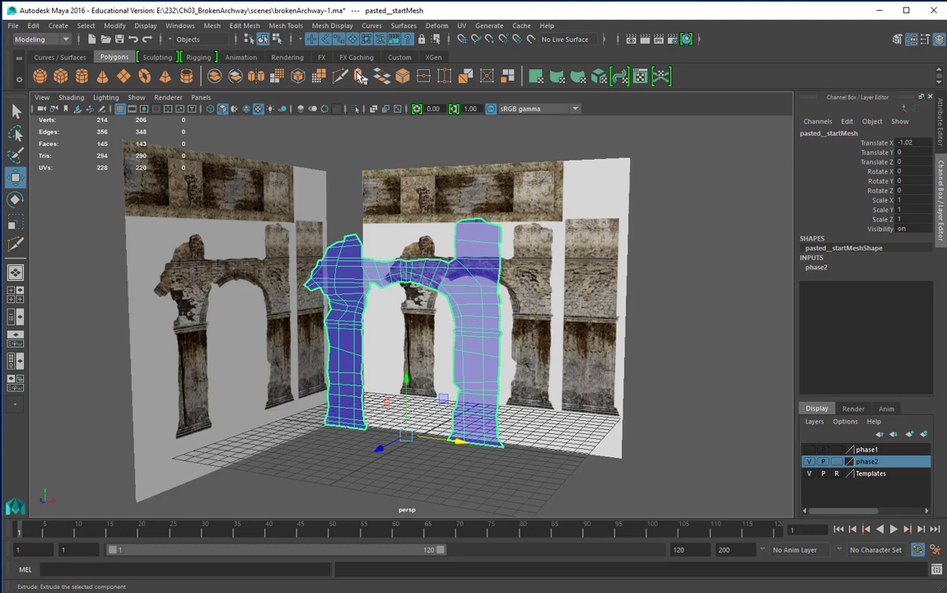
{"action": "left_click", "coordinate": [16, 272]}
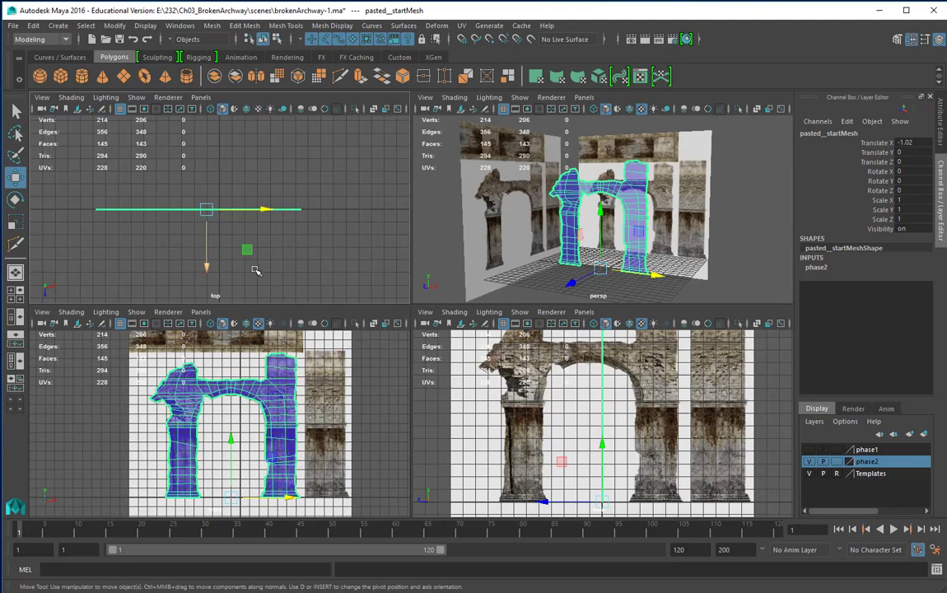
{"action": "scroll", "coordinate": [589, 433], "scroll_direction": "down", "scroll_amount": 3}
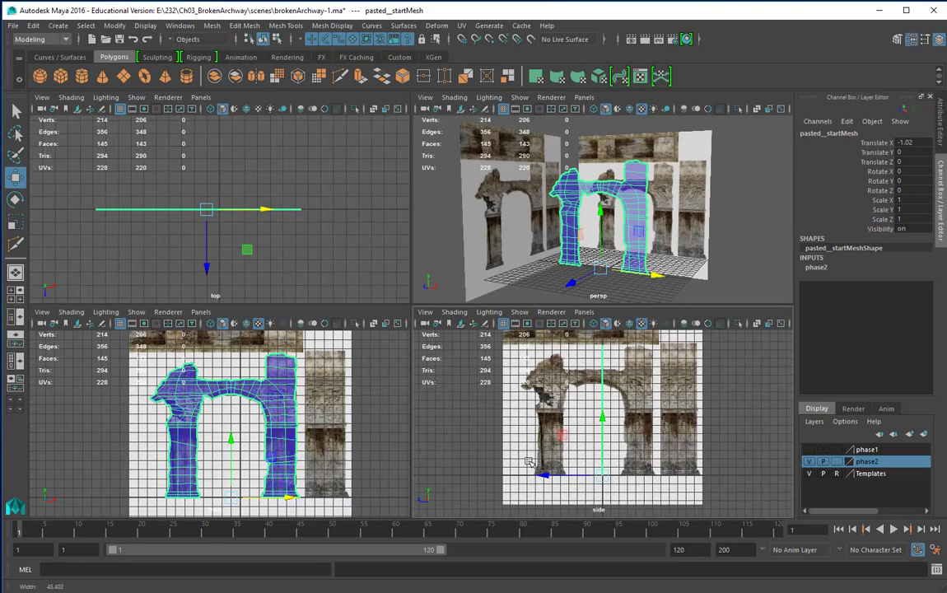
{"action": "left_click_drag", "start_coordinate": [544, 475], "coordinate": [604, 468]}
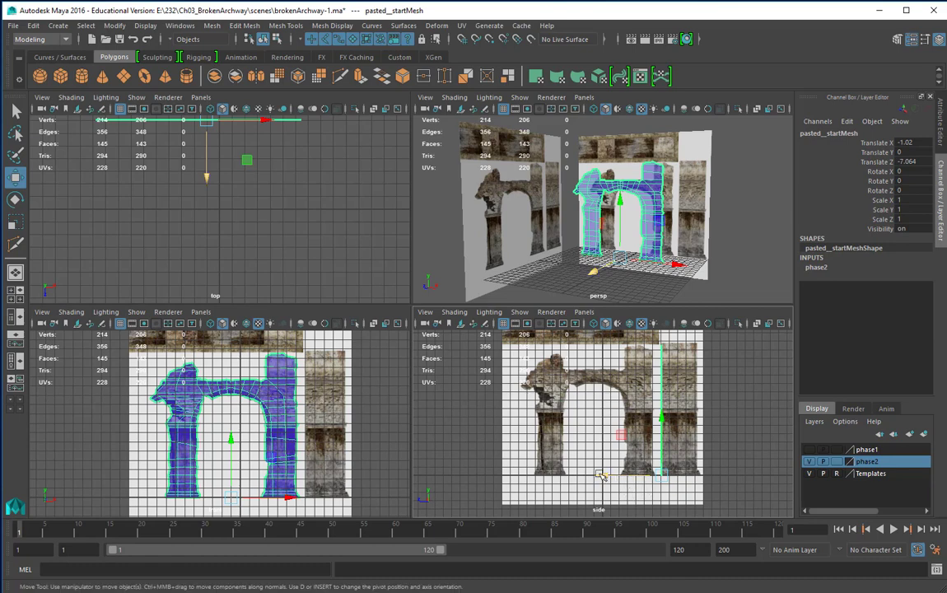
{"action": "left_click_drag", "start_coordinate": [600, 475], "coordinate": [604, 475]}
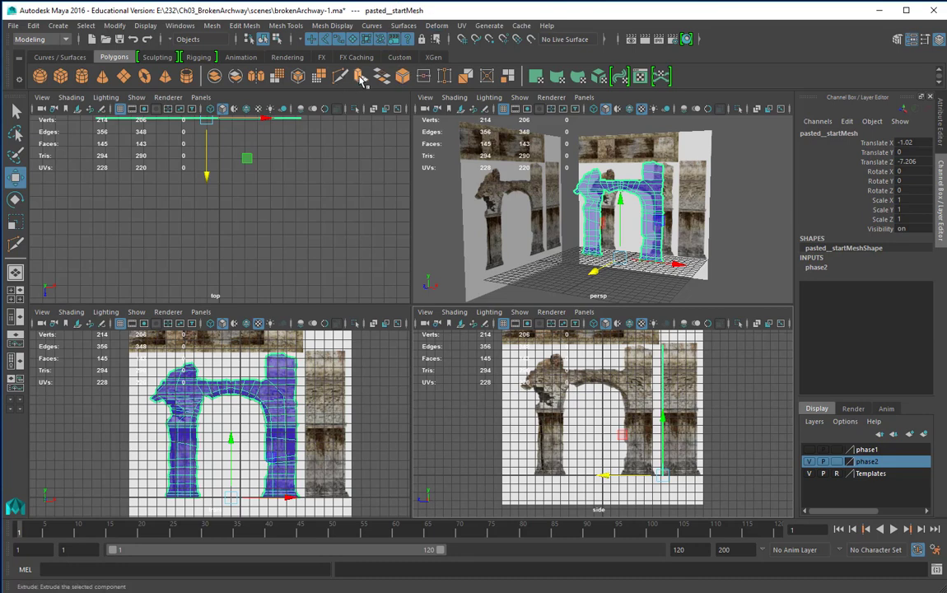
Extrude all the archway faces with a local Z translation of -3.924 to match the template pillar's width, and return to object selection
{"action": "left_click", "coordinate": [360, 75]}
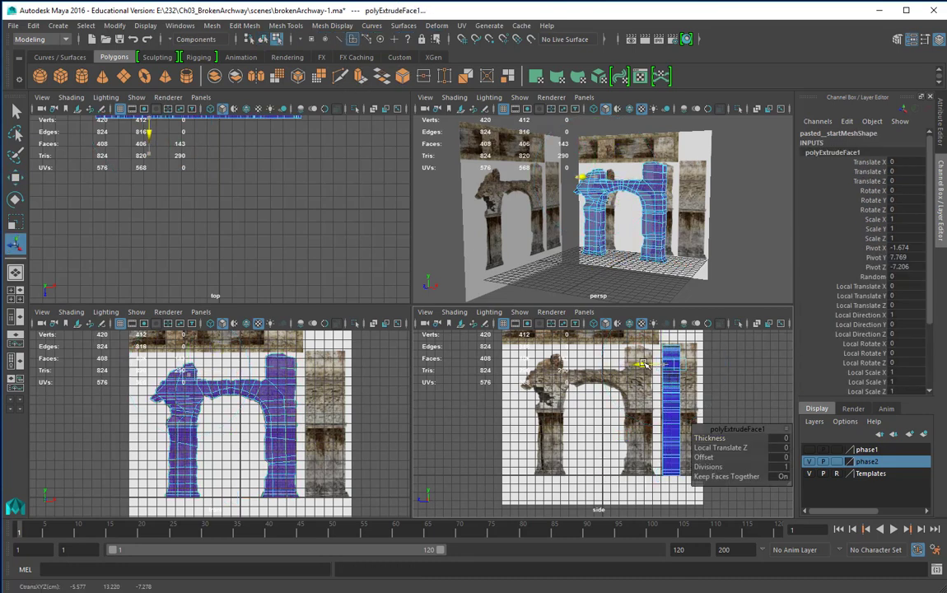
{"action": "left_click_drag", "start_coordinate": [645, 364], "coordinate": [659, 364]}
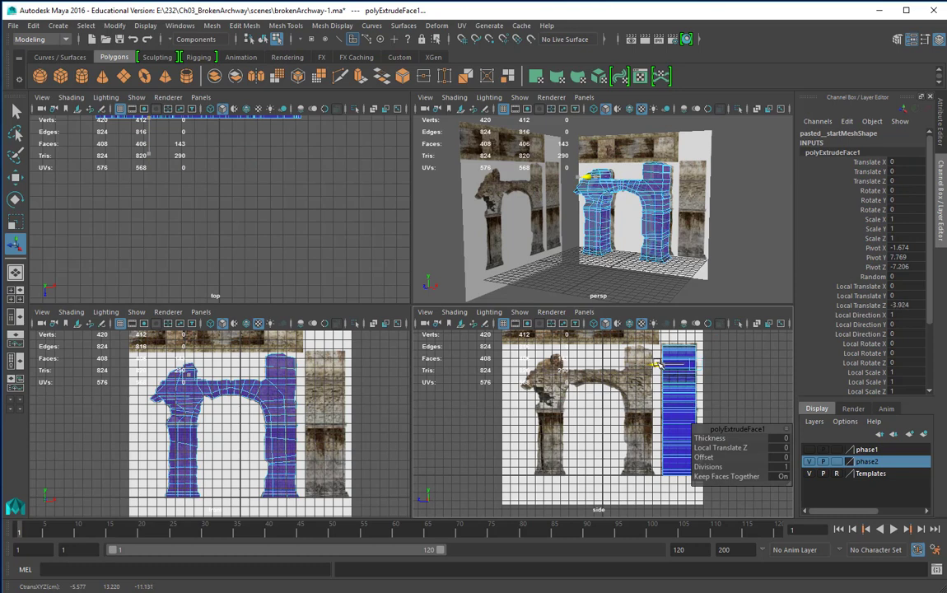
{"action": "left_click_drag", "start_coordinate": [657, 363], "coordinate": [657, 363]}
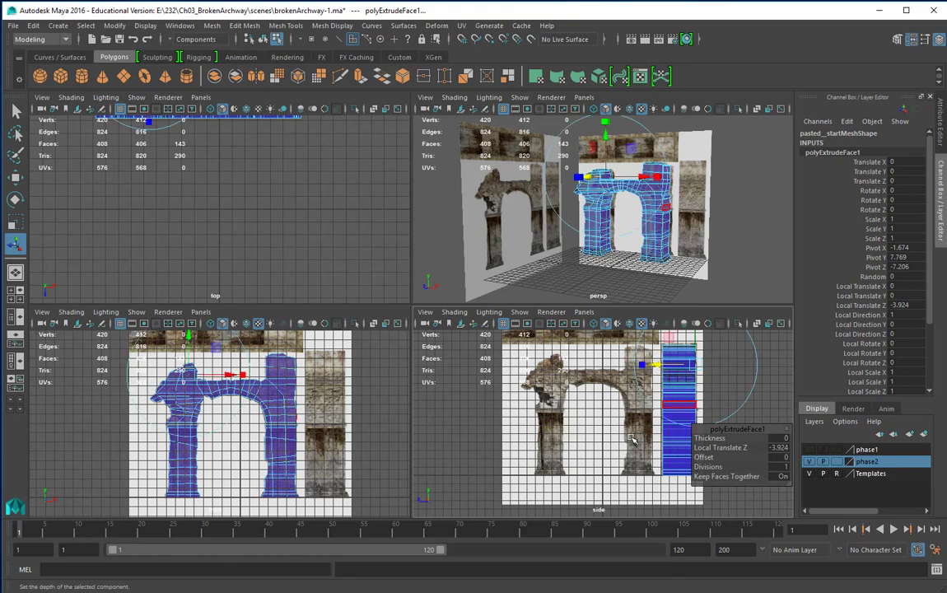
{"action": "middle_click_drag", "start_coordinate": [627, 436], "coordinate": [504, 459], "text": "alt"}
{"action": "right_click_drag", "start_coordinate": [504, 460], "coordinate": [666, 429], "text": "alt"}
{"action": "middle_click_drag", "start_coordinate": [628, 424], "coordinate": [671, 448], "text": "alt"}
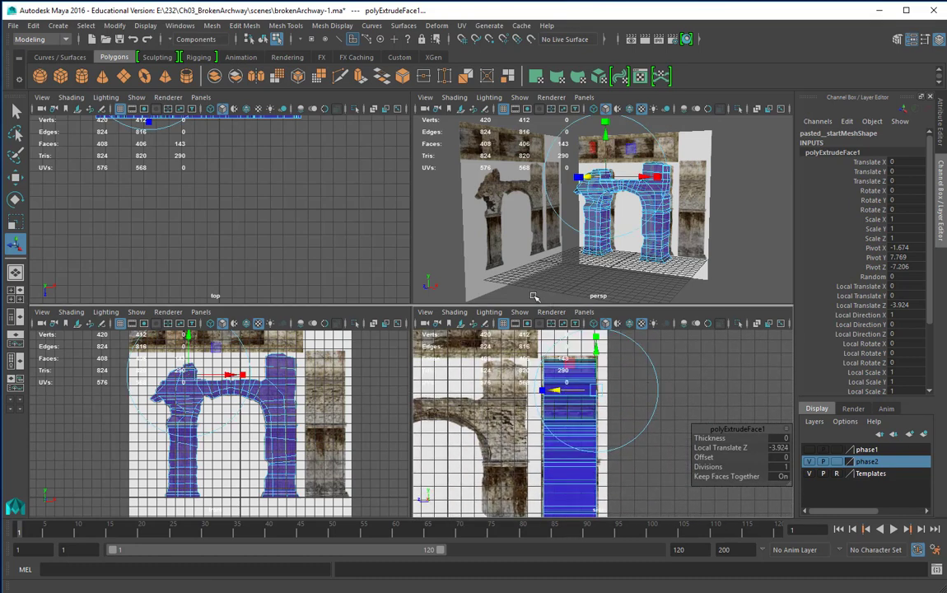
{"action": "right_click", "coordinate": [659, 245]}
{"action": "left_click", "coordinate": [718, 227]}
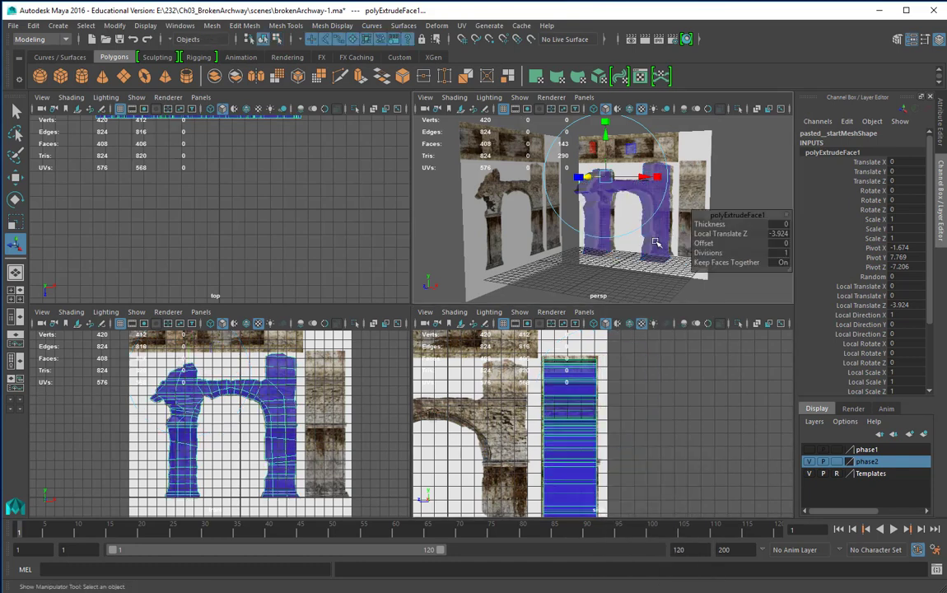
Hide the Templates layer and show the extruded archway in a single perspective view
{"action": "left_click_drag", "start_coordinate": [661, 279], "coordinate": [688, 279], "text": "alt"}
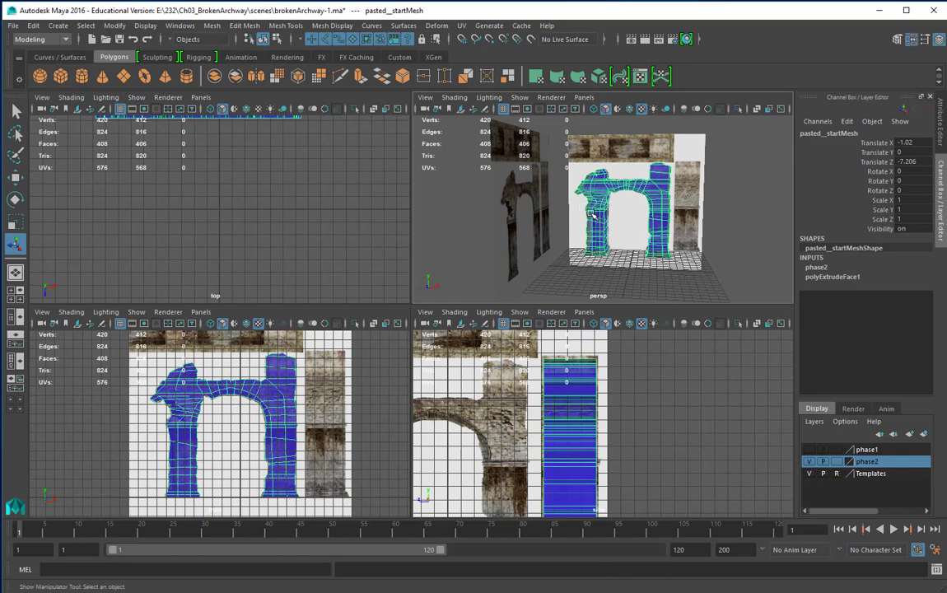
{"action": "left_click", "coordinate": [809, 473]}
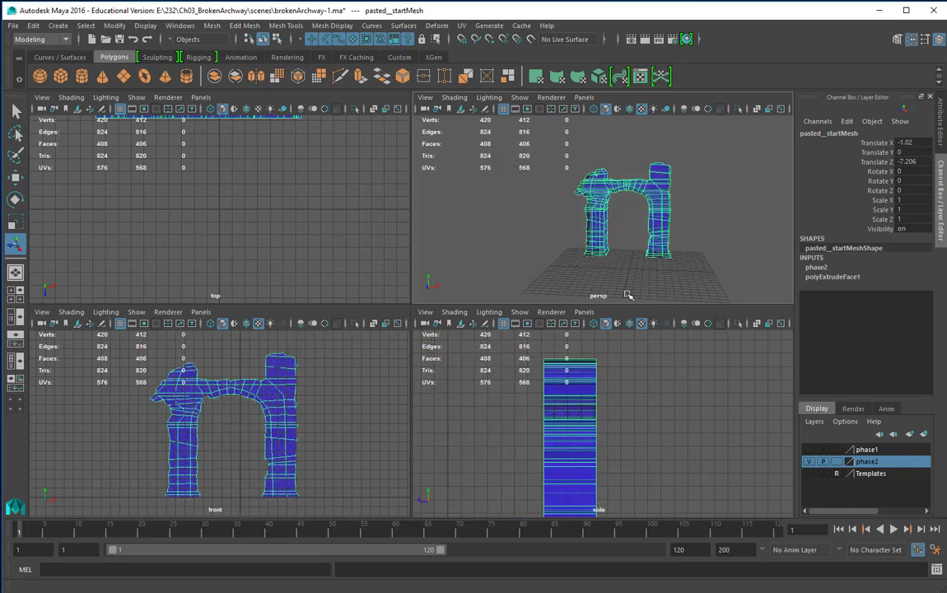
{"action": "key", "text": "space"}
{"action": "left_click_drag", "start_coordinate": [365, 330], "coordinate": [384, 322], "text": "alt"}
{"action": "right_click_drag", "start_coordinate": [378, 321], "coordinate": [582, 316], "text": "alt"}
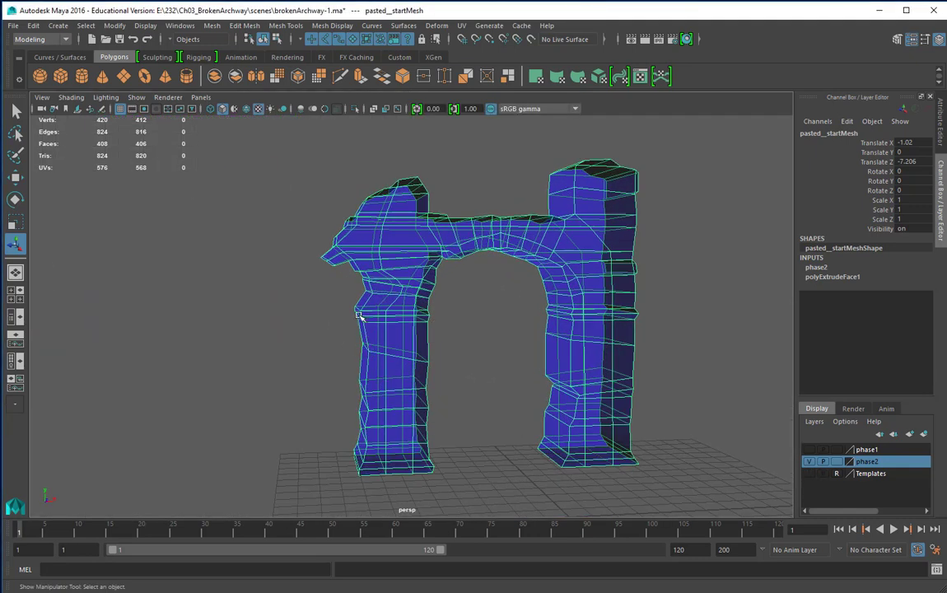
{"action": "left_click_drag", "start_coordinate": [632, 373], "coordinate": [582, 367], "text": "alt"}
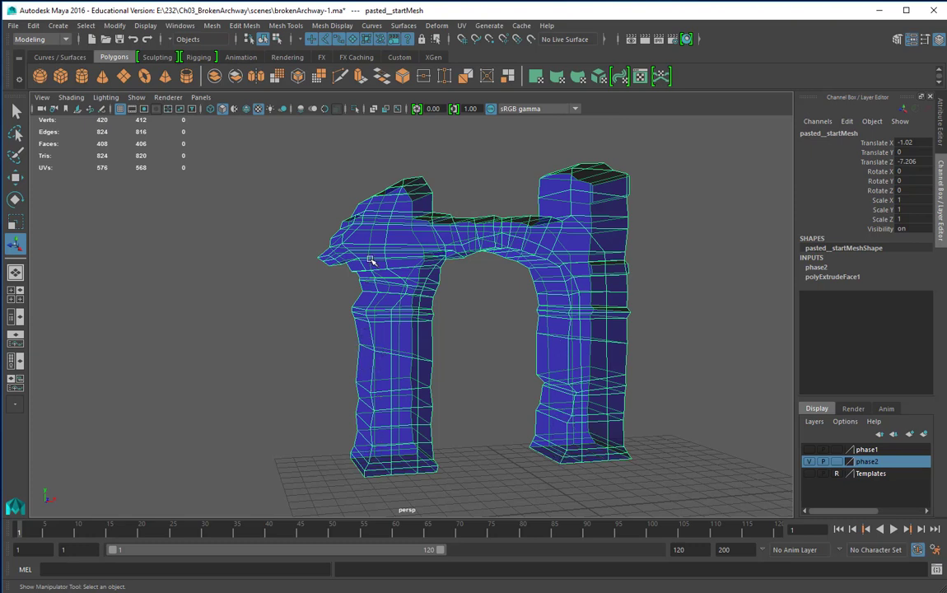
Show the Templates layer to compare the extruded archway with both template planes, and hide the layer again
{"action": "left_click", "coordinate": [809, 473]}
{"action": "left_click_drag", "start_coordinate": [375, 378], "coordinate": [201, 338], "text": "alt"}
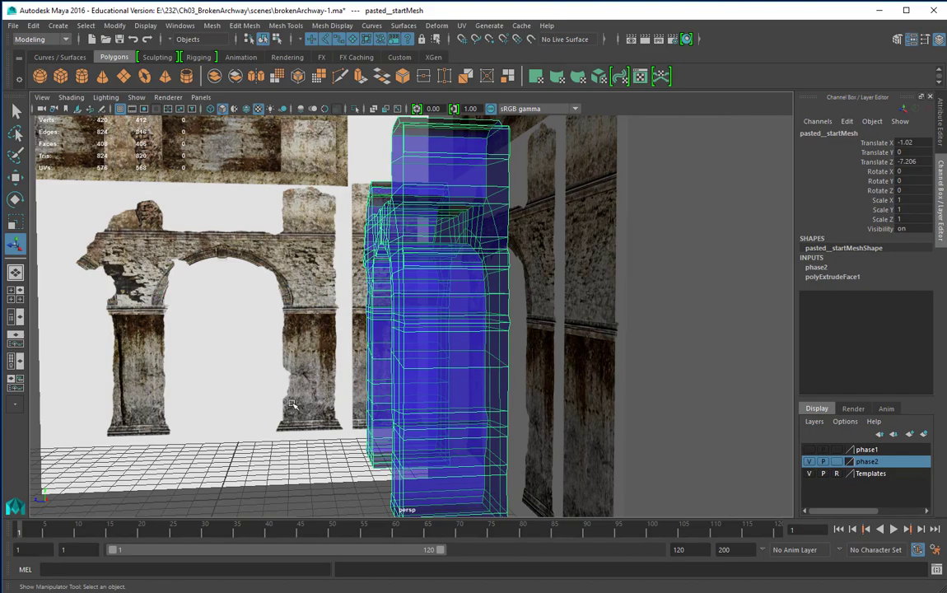
{"action": "left_click_drag", "start_coordinate": [288, 393], "coordinate": [376, 354], "text": "alt"}
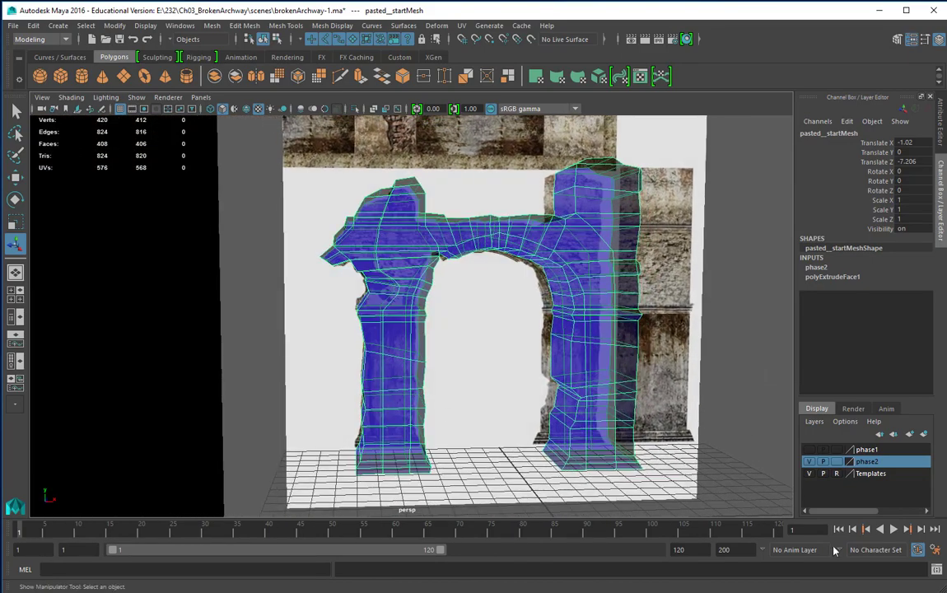
{"action": "left_click", "coordinate": [809, 473]}
Examine the extruded archway's front, inner sides and broken end from several angles
{"action": "left_click_drag", "start_coordinate": [433, 446], "coordinate": [450, 449], "text": "alt"}
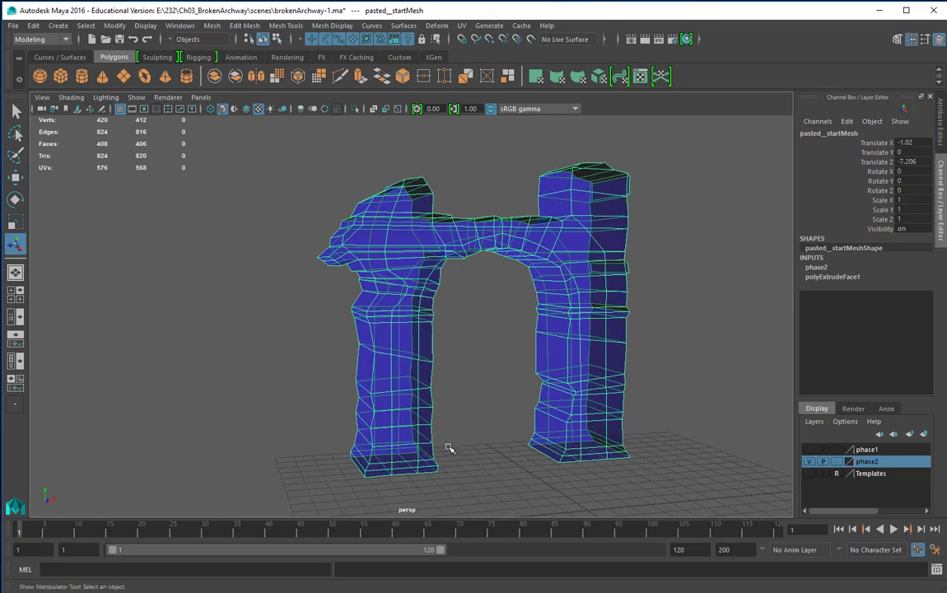
{"action": "middle_click_drag", "start_coordinate": [451, 448], "coordinate": [510, 456], "text": "alt"}
{"action": "right_click_drag", "start_coordinate": [437, 442], "coordinate": [525, 452], "text": "alt"}
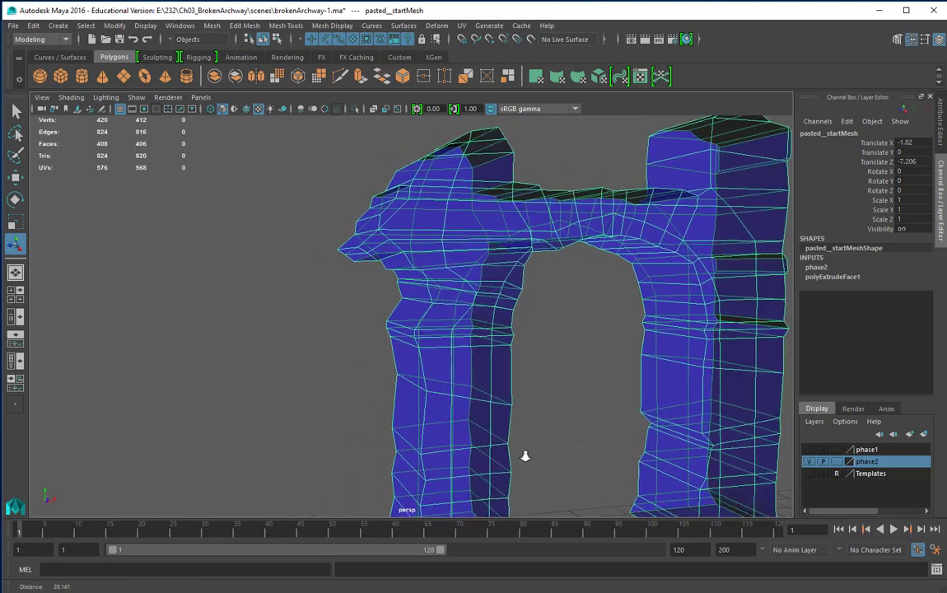
{"action": "mouse_move", "coordinate": [524, 452]}
{"action": "left_mouse_down", "text": "alt"}
{"action": "mouse_move", "coordinate": [499, 451]}
{"action": "mouse_move", "coordinate": [520, 455]}
{"action": "left_mouse_up", "text": "alt"}
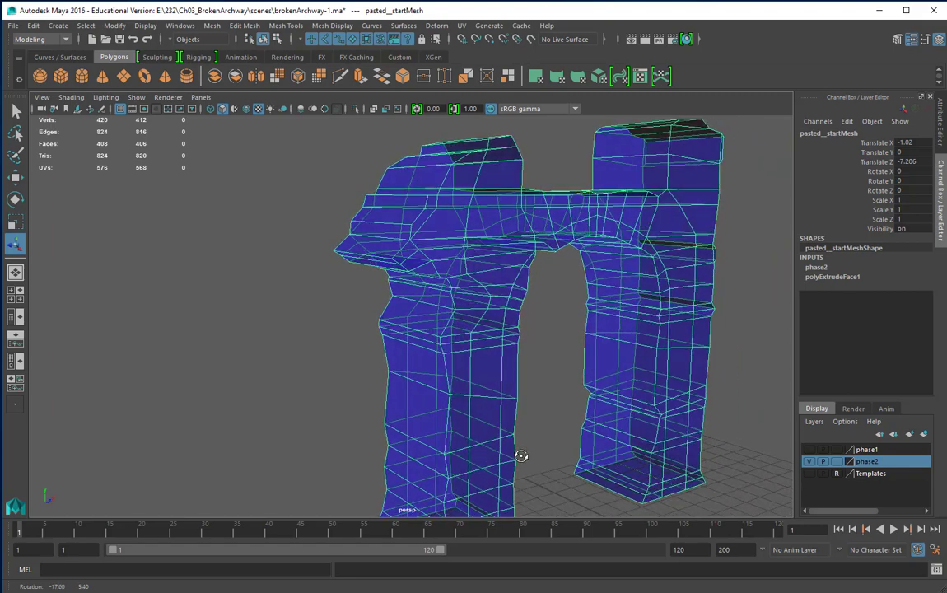
{"action": "right_click_drag", "start_coordinate": [520, 456], "coordinate": [393, 441], "text": "alt"}
{"action": "left_click_drag", "start_coordinate": [393, 441], "coordinate": [455, 433], "text": "alt"}
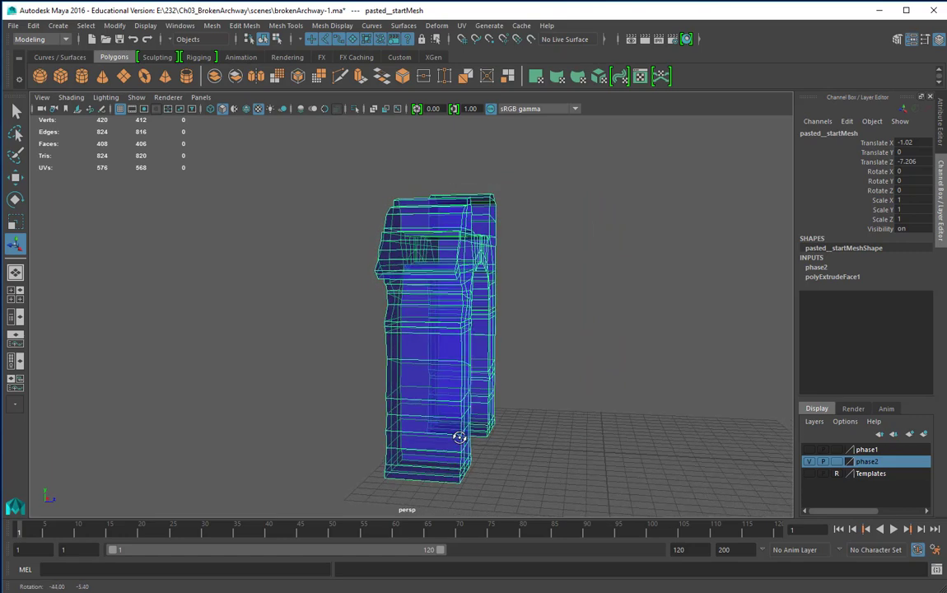
{"action": "left_click_drag", "start_coordinate": [427, 354], "coordinate": [428, 269], "text": "alt"}
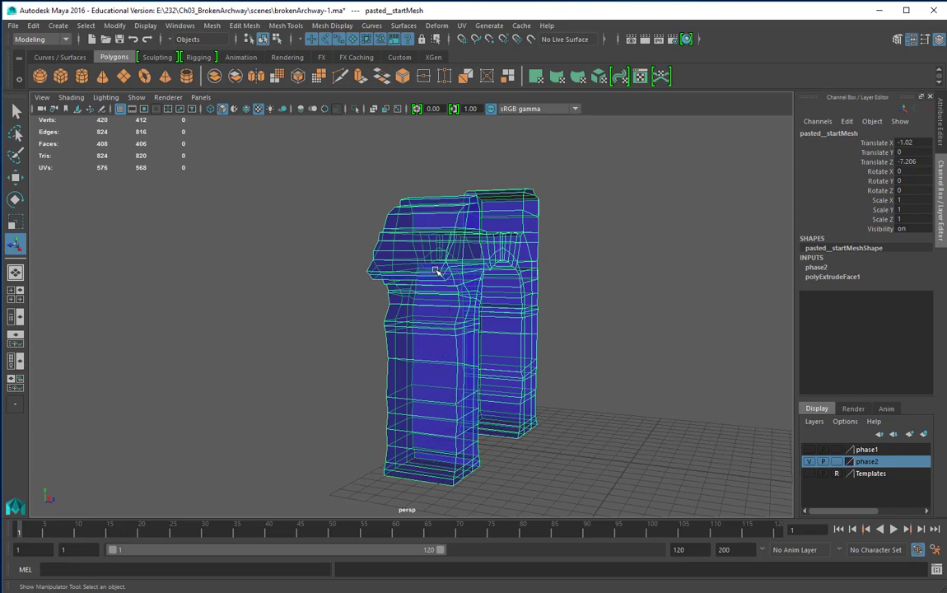
{"action": "key", "text": "ctrl+z"}
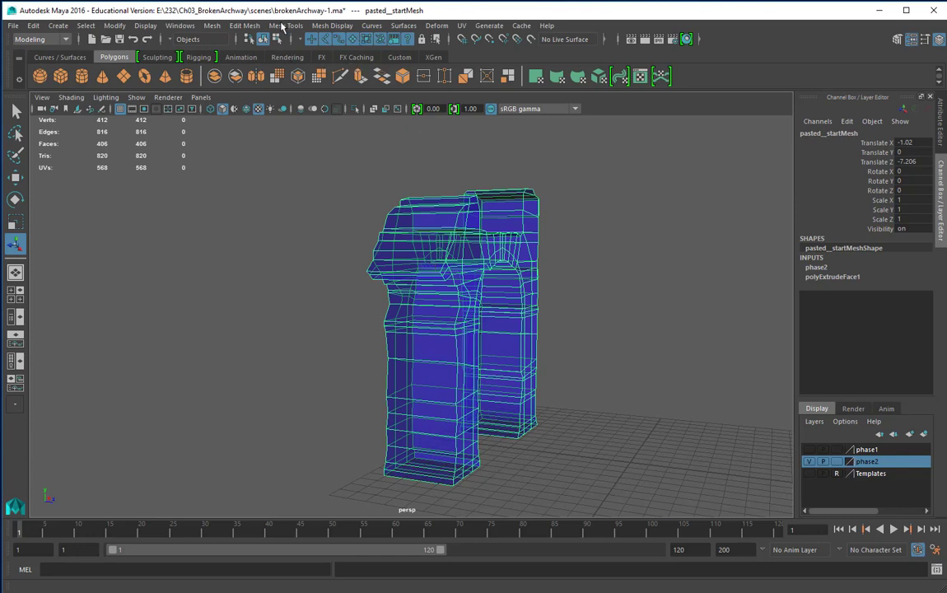
Insert two edge loops following the arch's outline across its side faces, one near the front and one near the back
{"action": "left_click", "coordinate": [284, 26]}
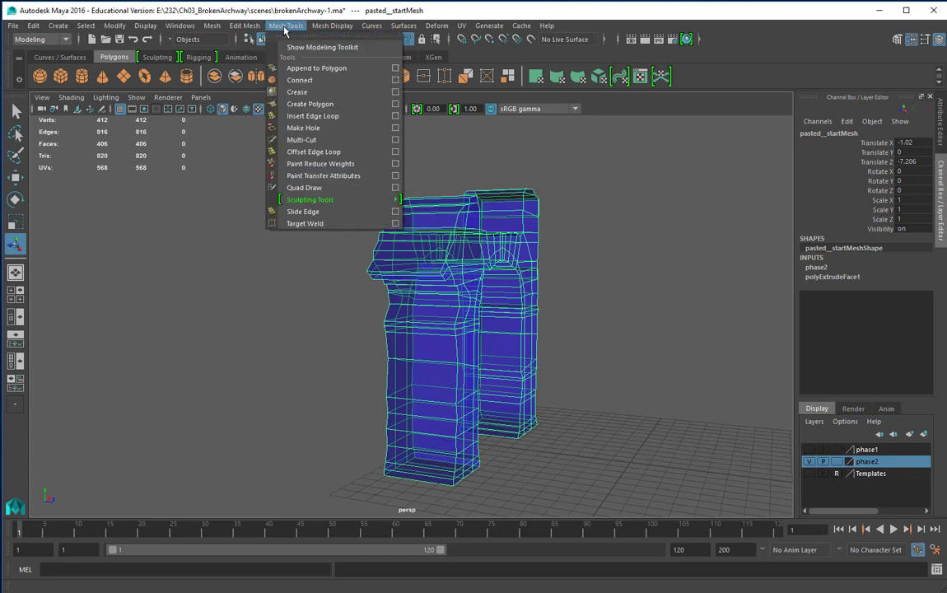
{"action": "left_click", "coordinate": [328, 116]}
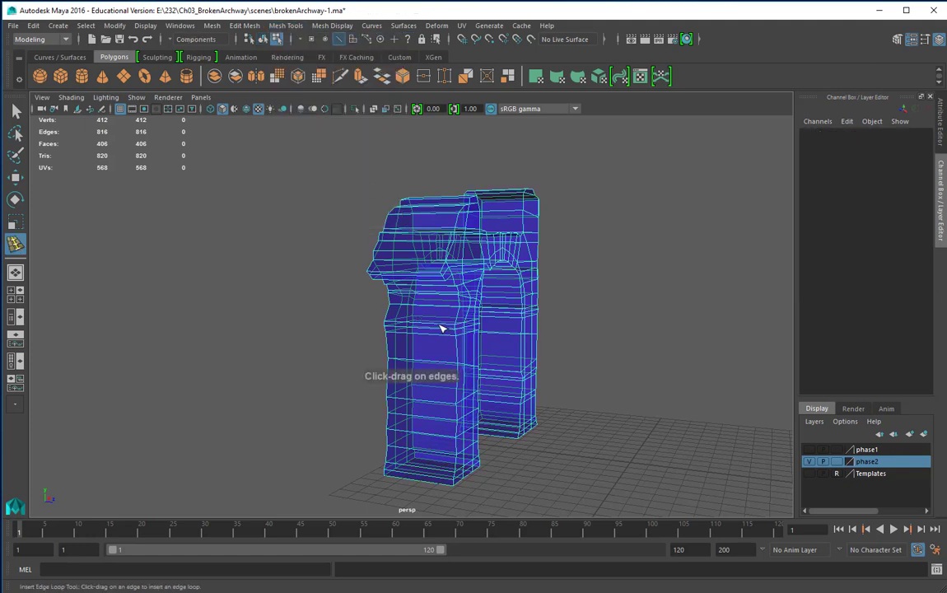
{"action": "left_click_drag", "start_coordinate": [441, 327], "coordinate": [403, 327]}
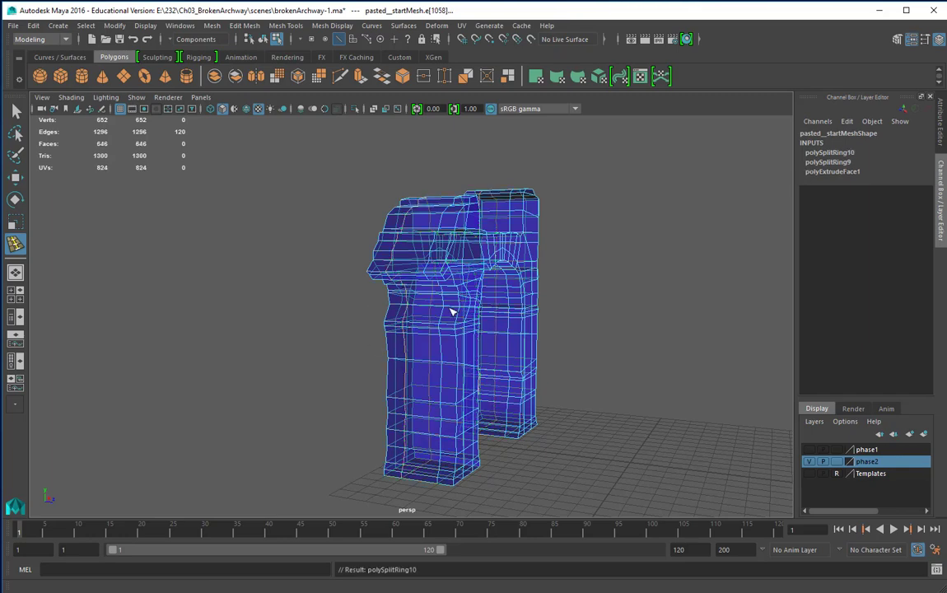
{"action": "left_click_drag", "start_coordinate": [531, 388], "coordinate": [471, 383], "text": "alt"}
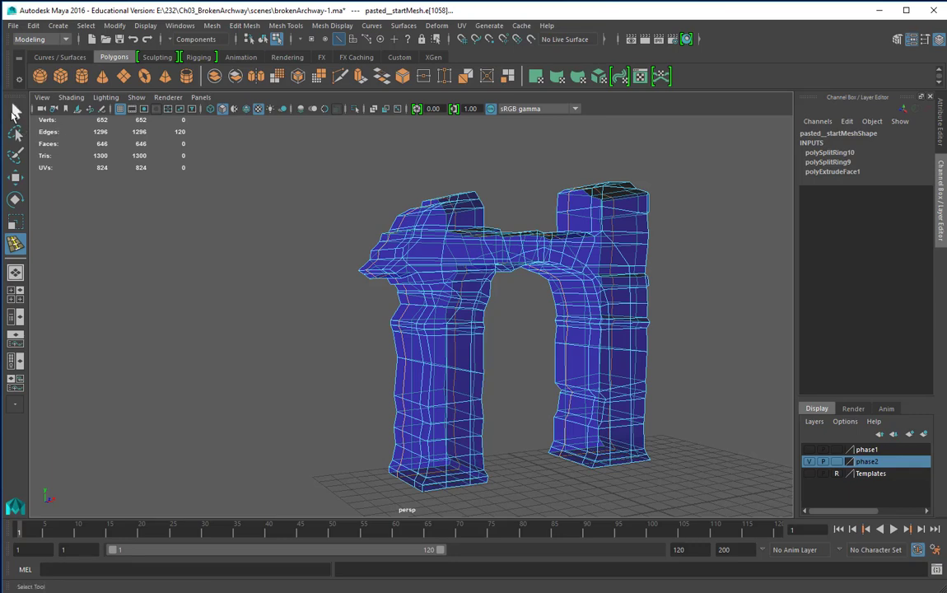
{"action": "key", "text": "q"}
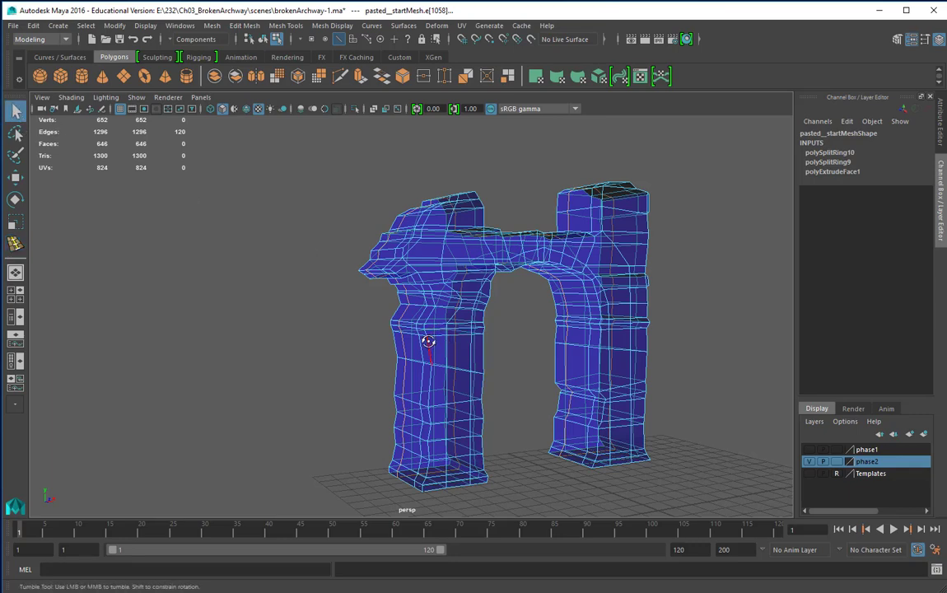
Reset the Move tool's settings and set its axis orientation to Component
{"action": "mouse_move", "coordinate": [431, 338]}
{"action": "left_mouse_down", "text": "alt"}
{"action": "mouse_move", "coordinate": [446, 328]}
{"action": "mouse_move", "coordinate": [444, 343]}
{"action": "left_mouse_up", "text": "alt"}
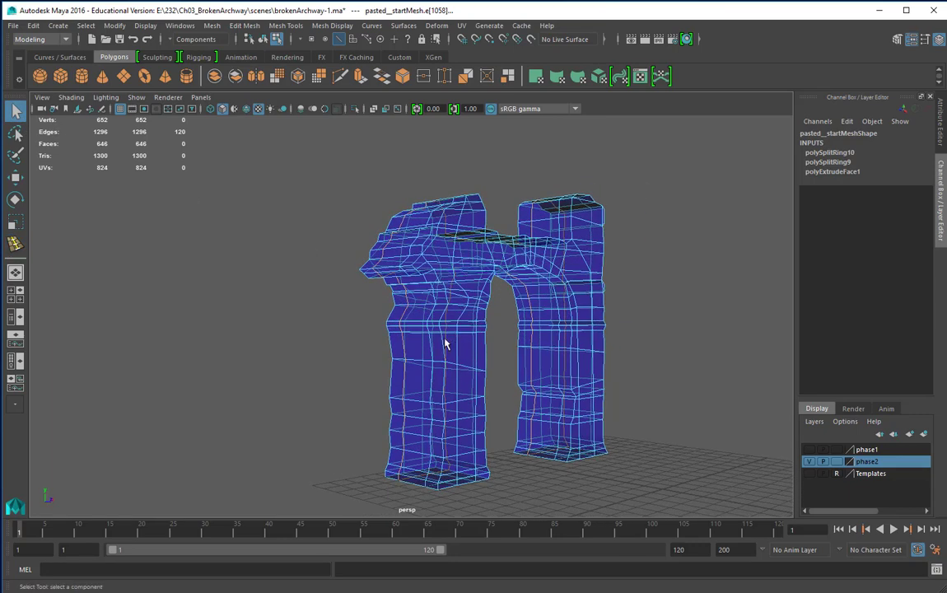
{"action": "double_click", "coordinate": [15, 178]}
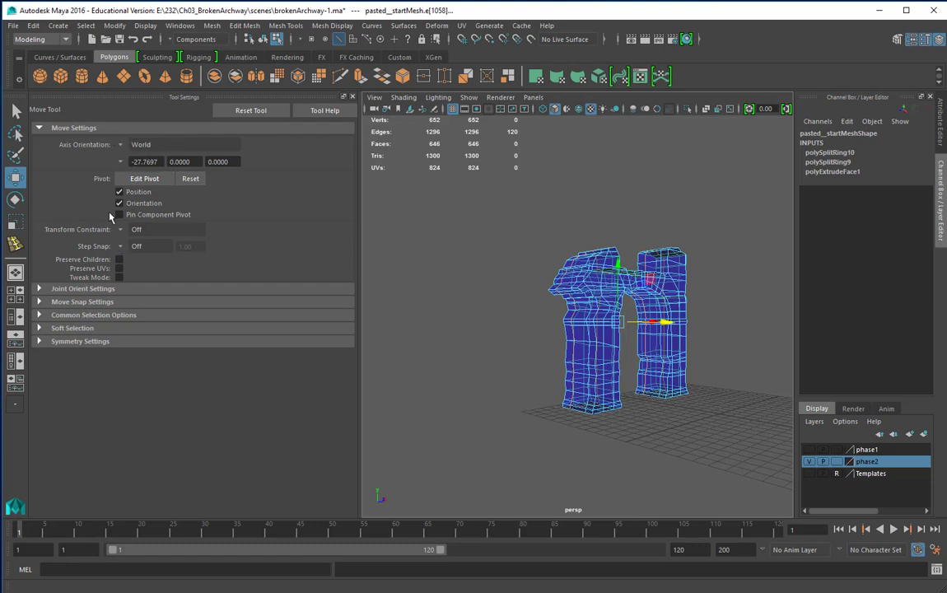
{"action": "left_click", "coordinate": [250, 112]}
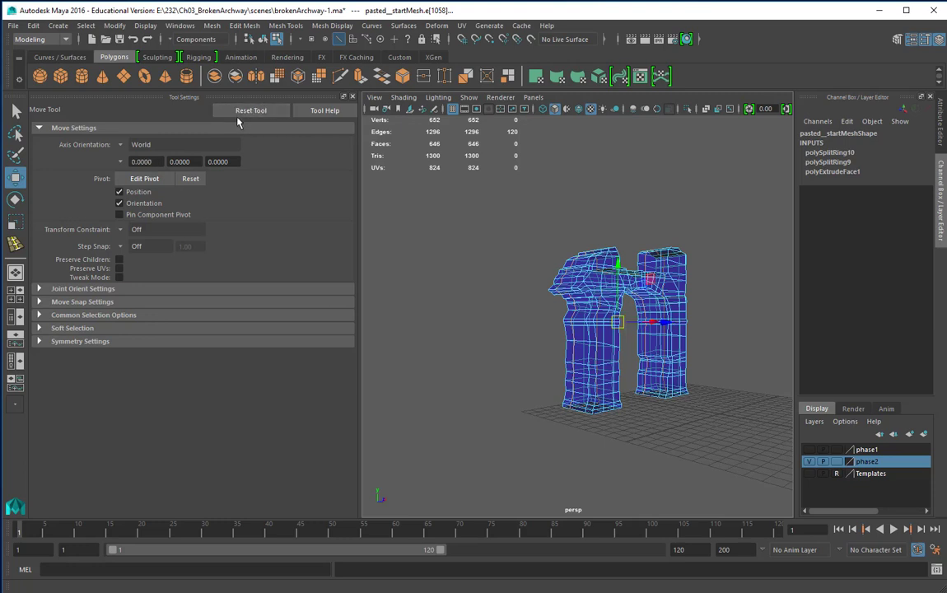
{"action": "left_click", "coordinate": [122, 147]}
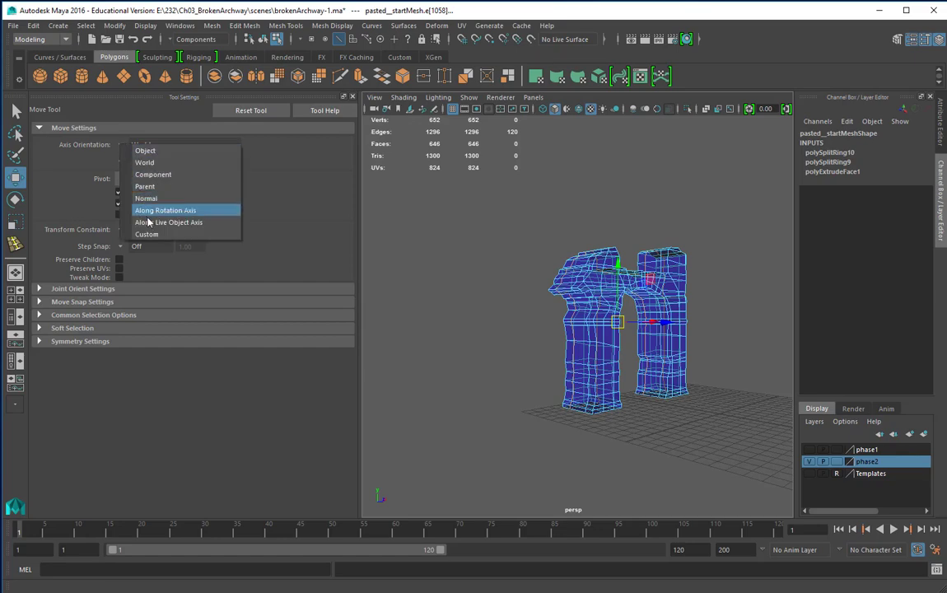
{"action": "left_click", "coordinate": [150, 174]}
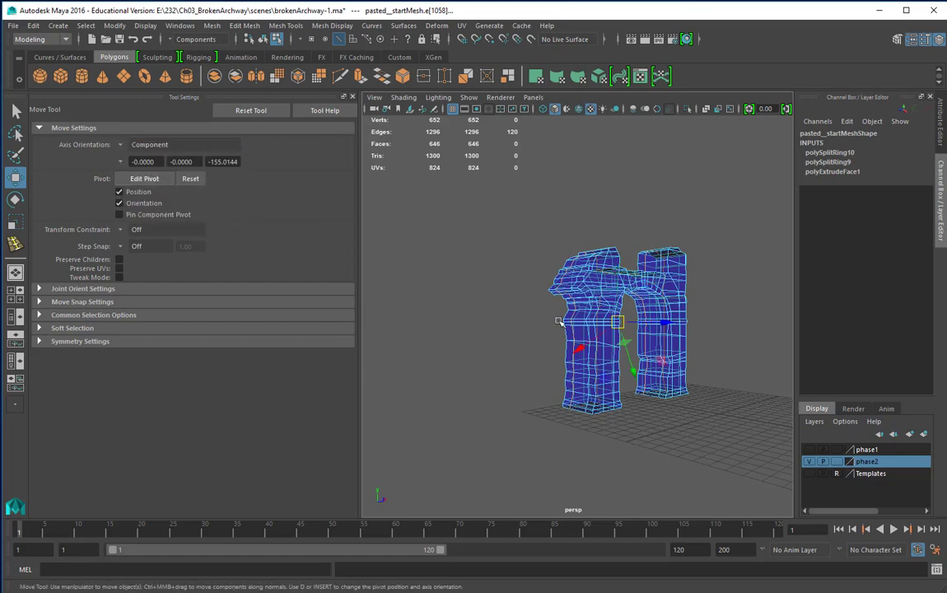
Select the five vertical corner edges down the shaft of the pillar with the broken overhang and move them inward to soften the corner
{"action": "middle_click_drag", "start_coordinate": [552, 343], "coordinate": [440, 326], "text": "alt"}
{"action": "right_click_drag", "start_coordinate": [440, 325], "coordinate": [579, 321], "text": "alt"}
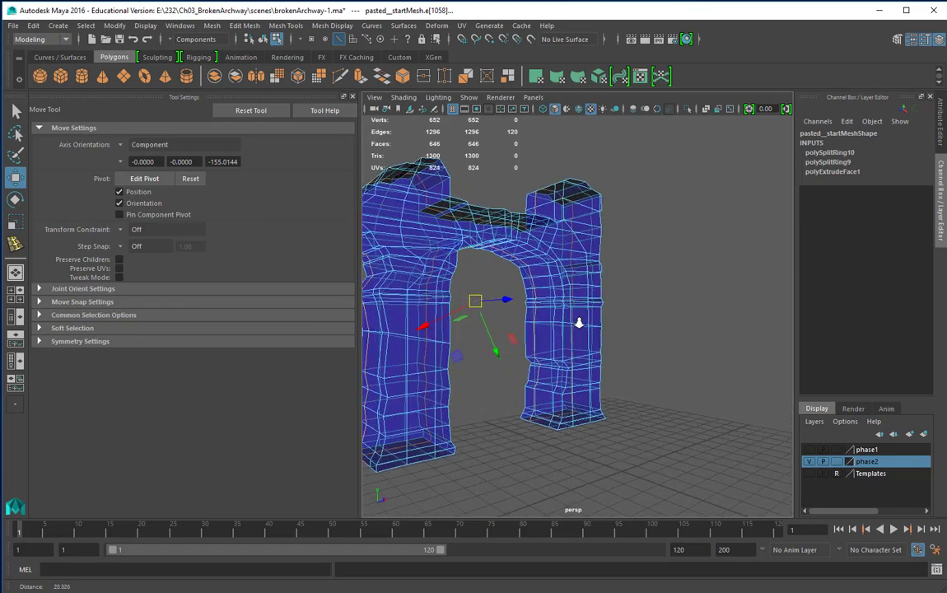
{"action": "middle_click_drag", "start_coordinate": [619, 323], "coordinate": [758, 331], "text": "alt"}
{"action": "left_click_drag", "start_coordinate": [625, 344], "coordinate": [608, 327], "text": "alt"}
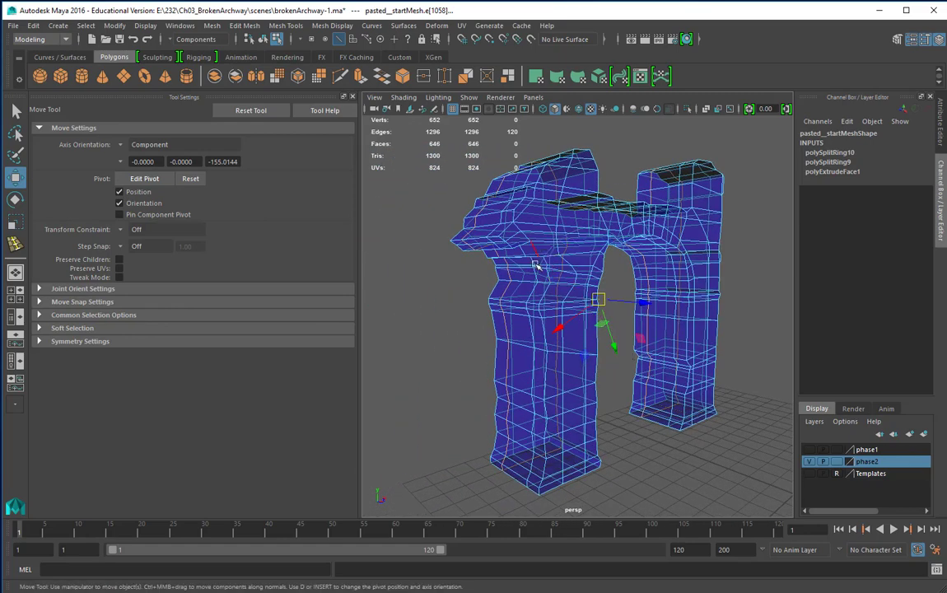
{"action": "left_click_drag", "start_coordinate": [482, 239], "coordinate": [548, 381], "text": "alt"}
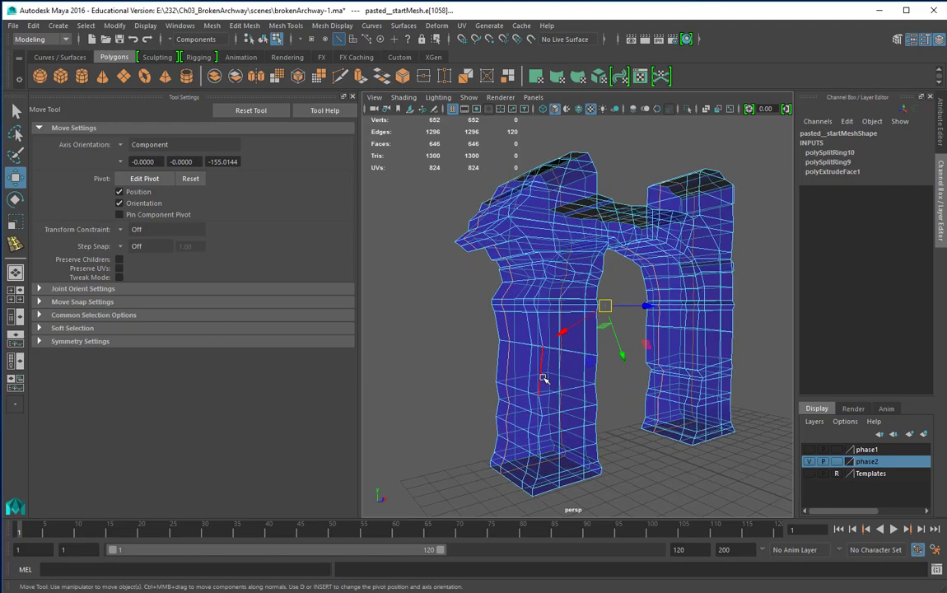
{"action": "left_click", "coordinate": [544, 379]}
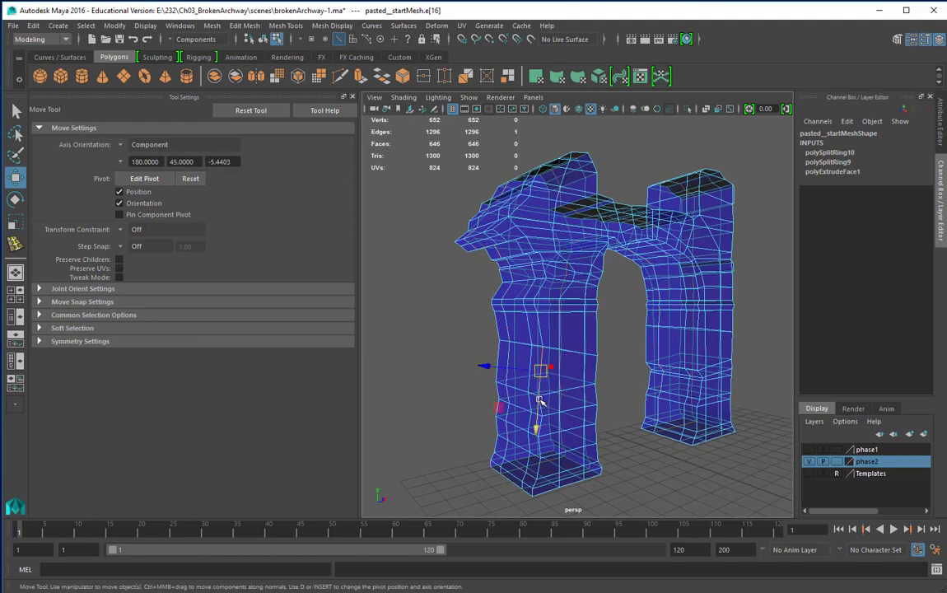
{"action": "key", "text": "q"}
{"action": "left_click", "coordinate": [540, 405], "text": "shift"}
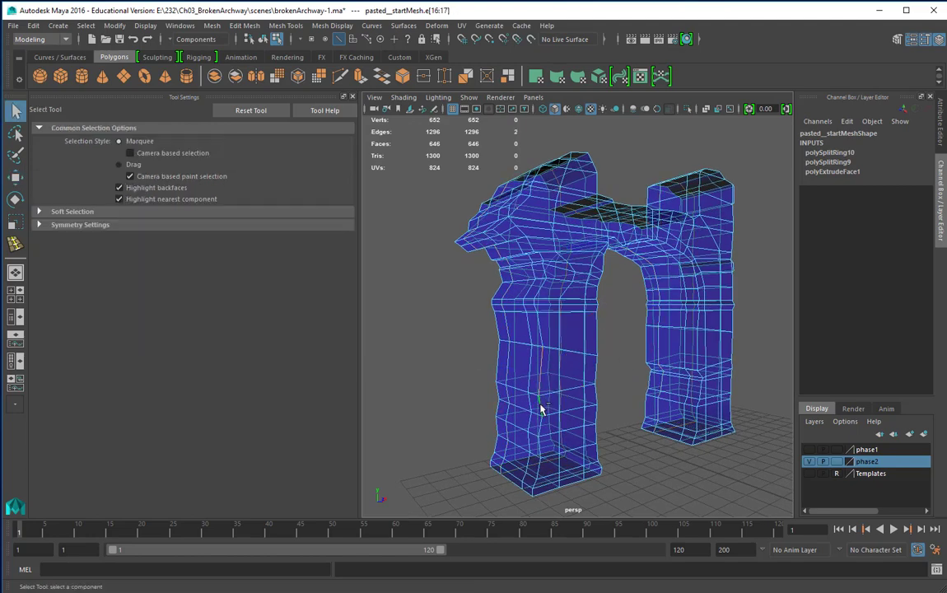
{"action": "left_click", "coordinate": [540, 425], "text": "shift"}
{"action": "left_click", "coordinate": [540, 445], "text": "shift"}
{"action": "left_click_drag", "start_coordinate": [610, 408], "coordinate": [575, 408], "text": "alt"}
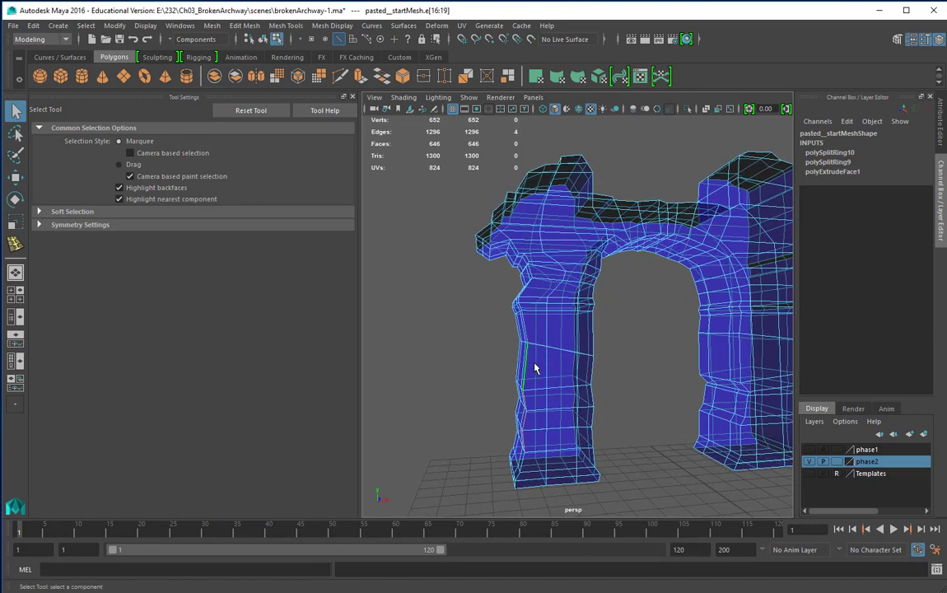
{"action": "left_click_drag", "start_coordinate": [535, 366], "coordinate": [536, 338], "text": "alt"}
{"action": "left_click", "coordinate": [512, 319], "text": "shift"}
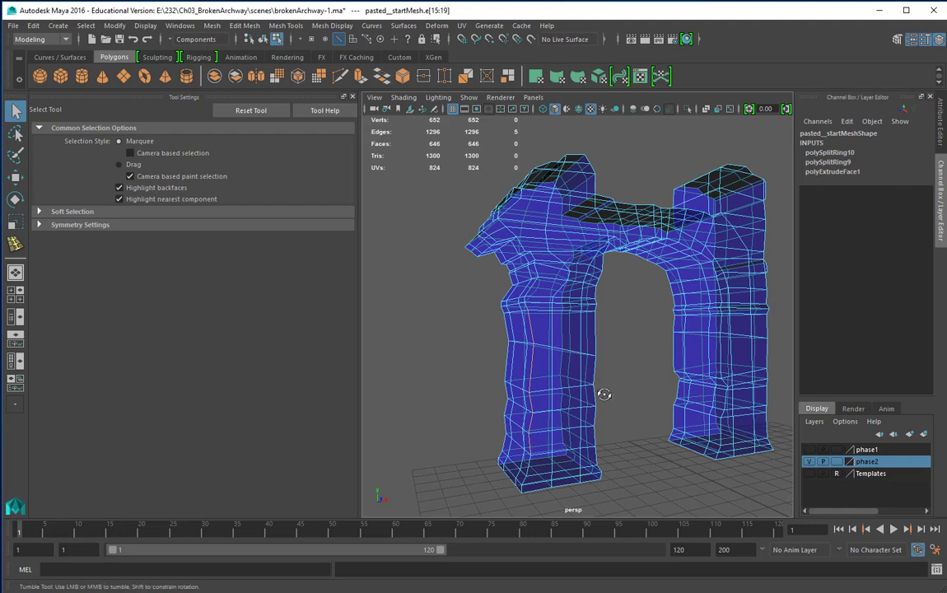
{"action": "left_click_drag", "start_coordinate": [602, 392], "coordinate": [529, 307], "text": "alt"}
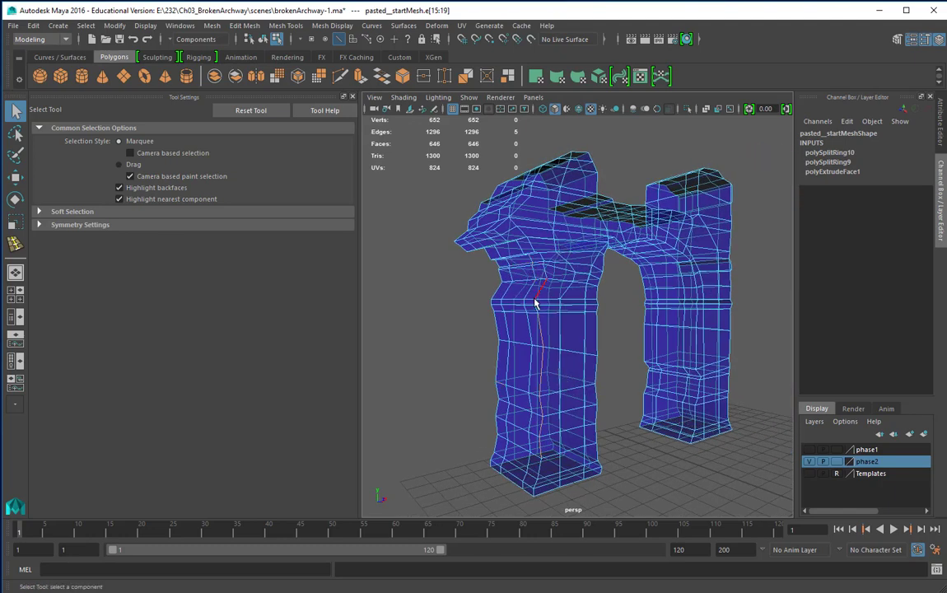
{"action": "left_click_drag", "start_coordinate": [588, 355], "coordinate": [543, 358], "text": "alt"}
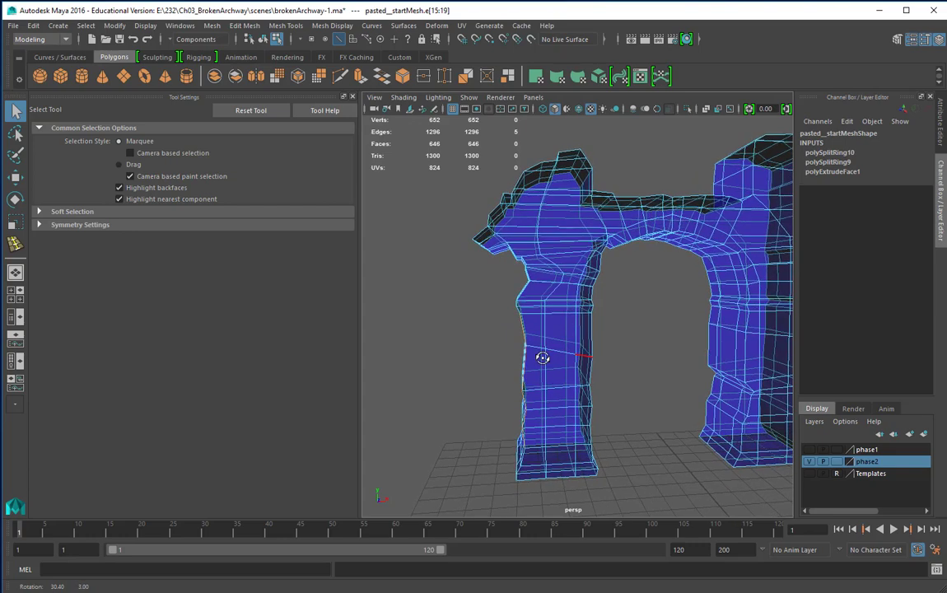
{"action": "left_click", "coordinate": [15, 176]}
{"action": "left_click_drag", "start_coordinate": [441, 389], "coordinate": [485, 391], "text": "alt"}
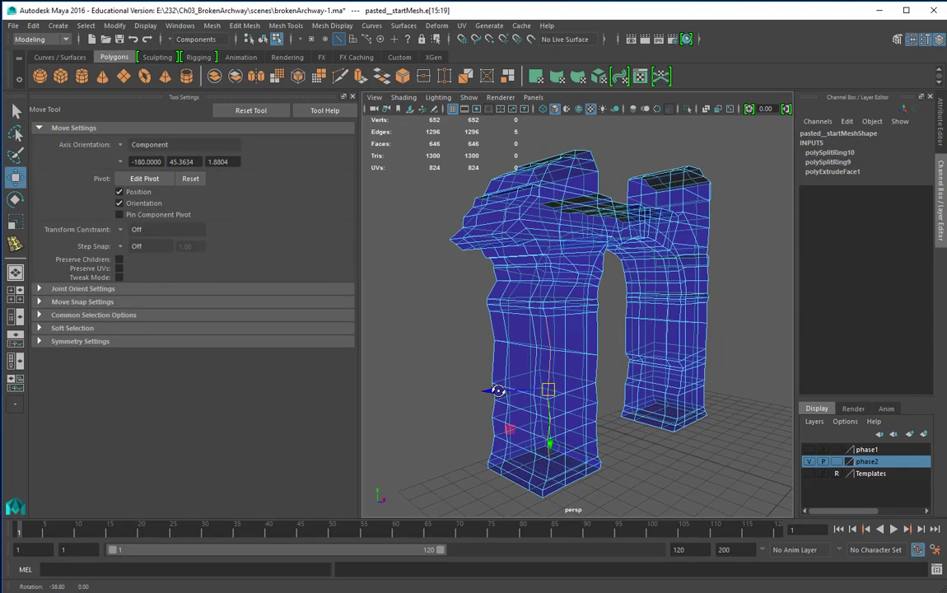
{"action": "left_click_drag", "start_coordinate": [596, 467], "coordinate": [568, 490], "text": "alt"}
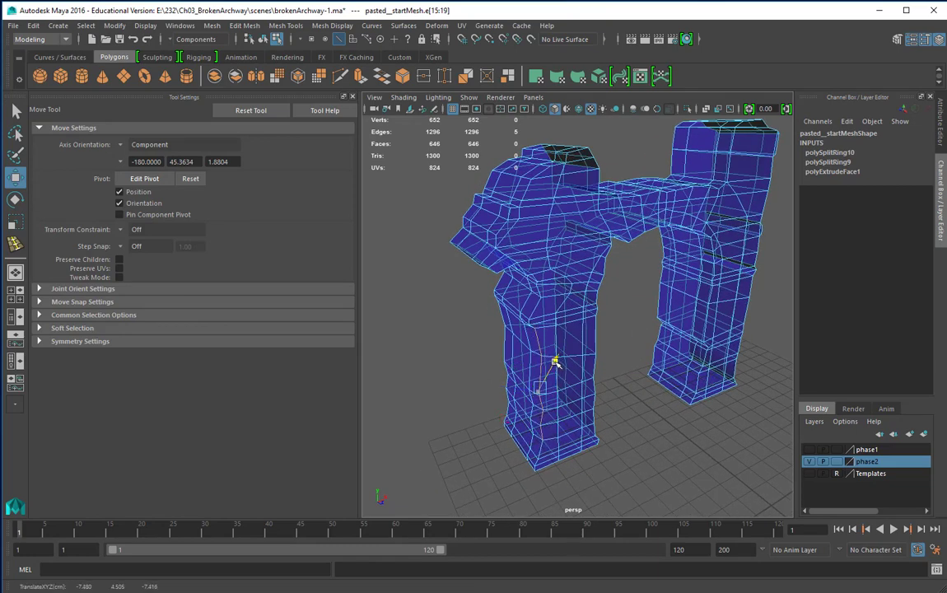
{"action": "left_click_drag", "start_coordinate": [591, 406], "coordinate": [527, 361], "text": "alt"}
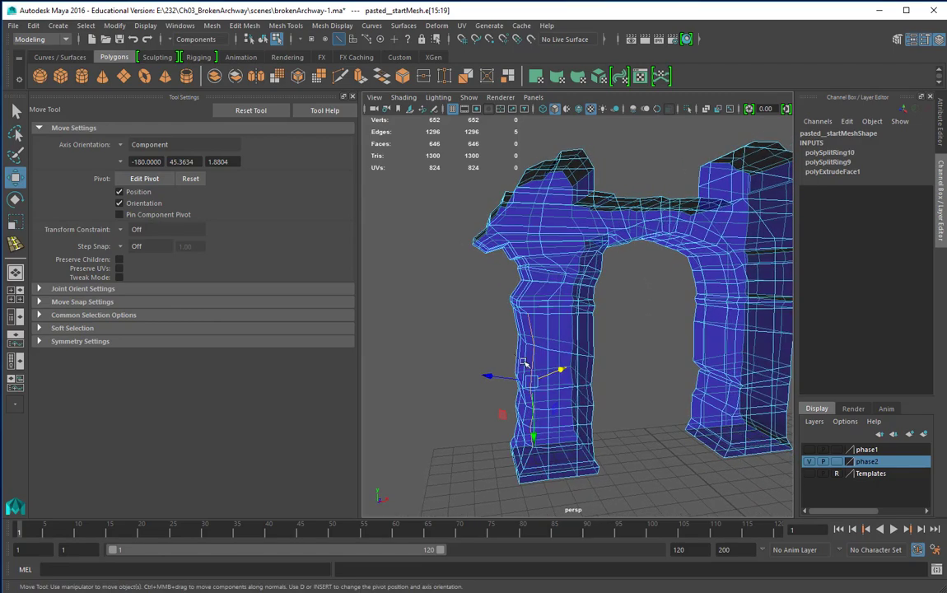
Move the five corner edges just beneath the broken overhang inward, and shift the single edge on the overhang's underside
{"action": "scroll", "coordinate": [589, 342], "scroll_direction": "up", "scroll_amount": 3}
{"action": "middle_click_drag", "start_coordinate": [590, 343], "coordinate": [665, 464], "text": "alt"}
{"action": "left_click_drag", "start_coordinate": [626, 440], "coordinate": [626, 410], "text": "alt"}
{"action": "left_click", "coordinate": [569, 328]}
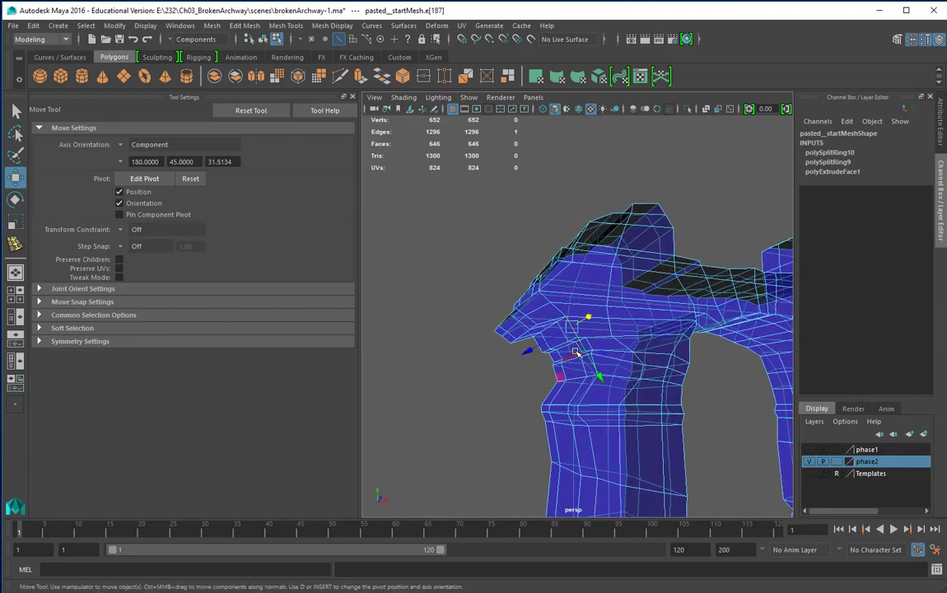
{"action": "key", "text": "q"}
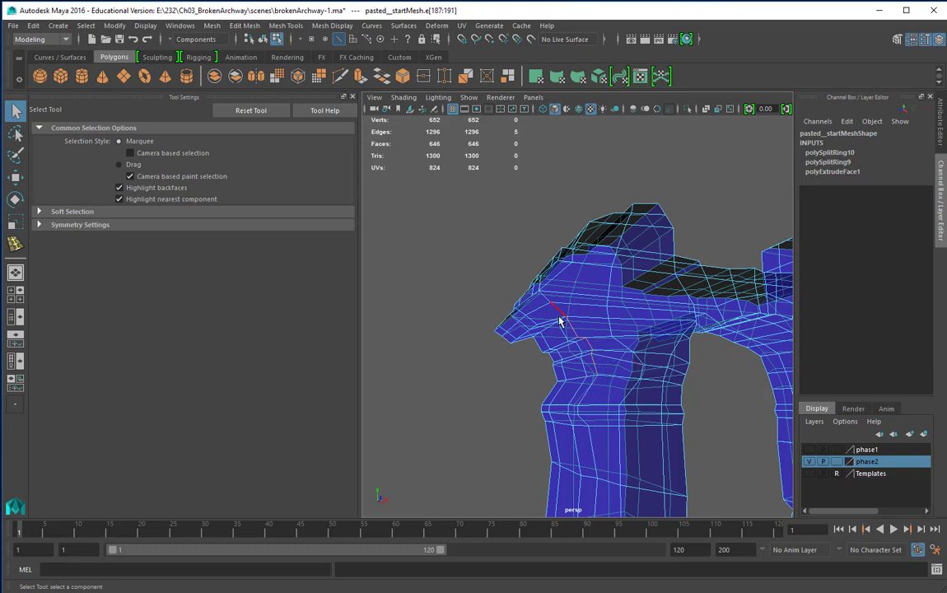
{"action": "key", "text": "w"}
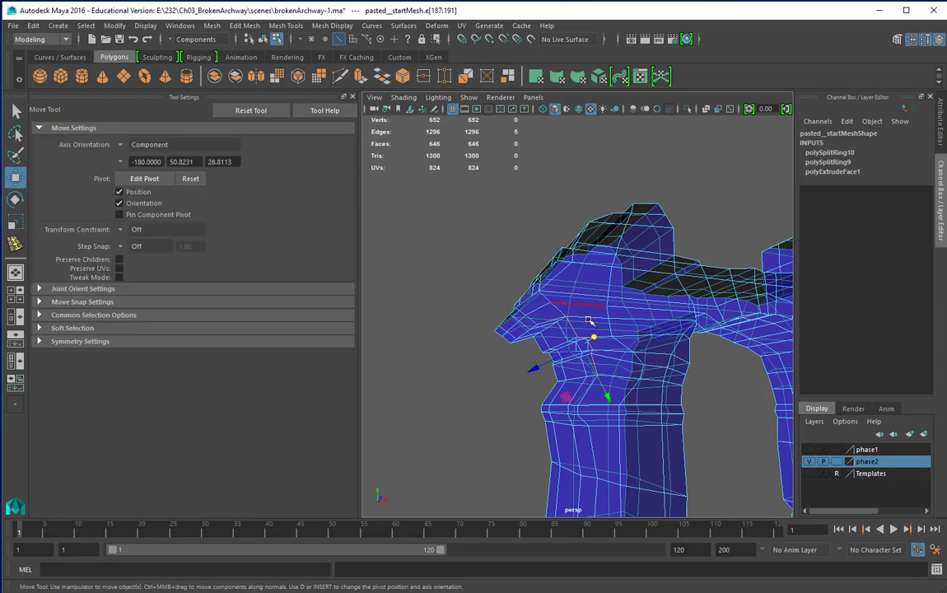
{"action": "left_click_drag", "start_coordinate": [613, 372], "coordinate": [600, 391], "text": "alt"}
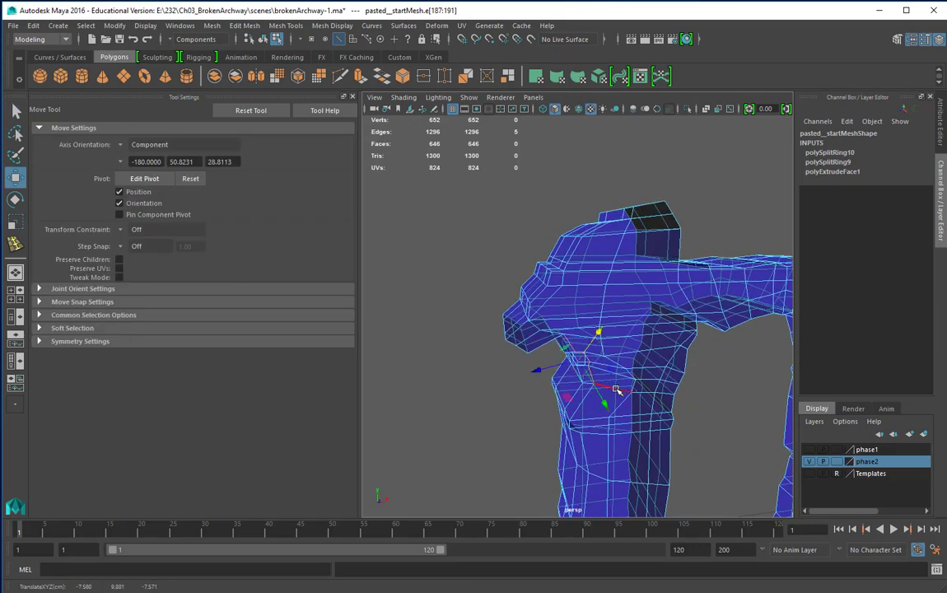
{"action": "left_click_drag", "start_coordinate": [616, 389], "coordinate": [547, 332], "text": "alt"}
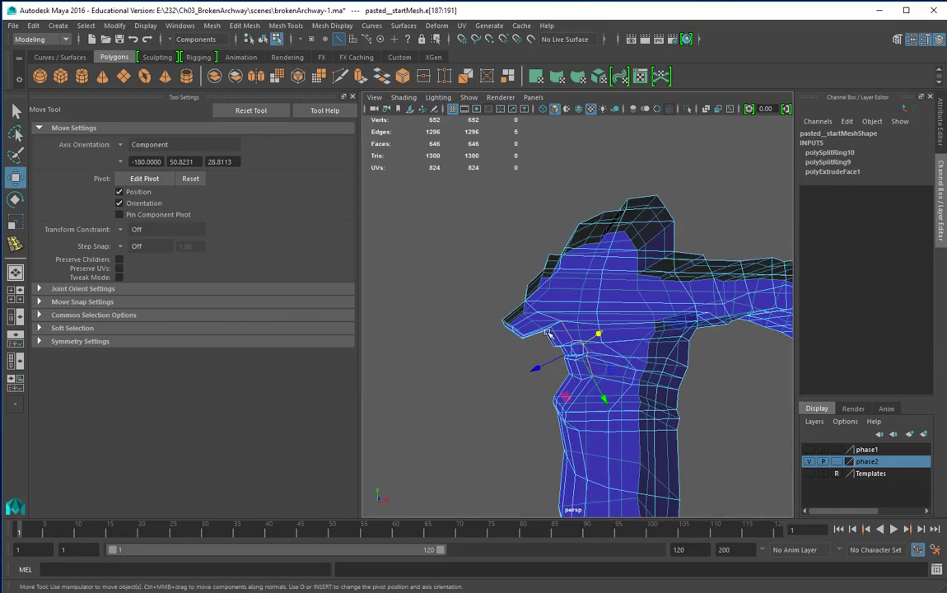
{"action": "left_click", "coordinate": [515, 293]}
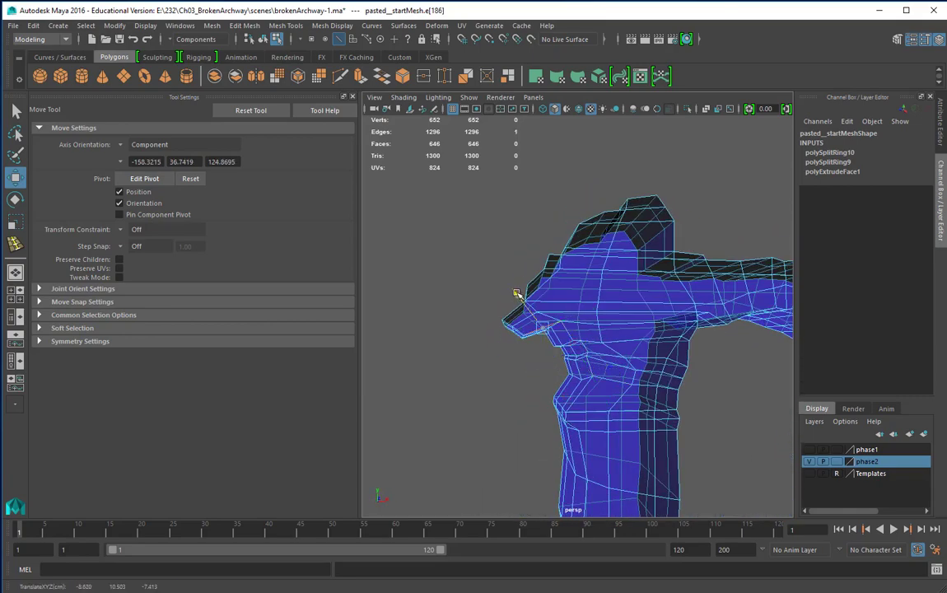
{"action": "left_click_drag", "start_coordinate": [514, 293], "coordinate": [599, 359]}
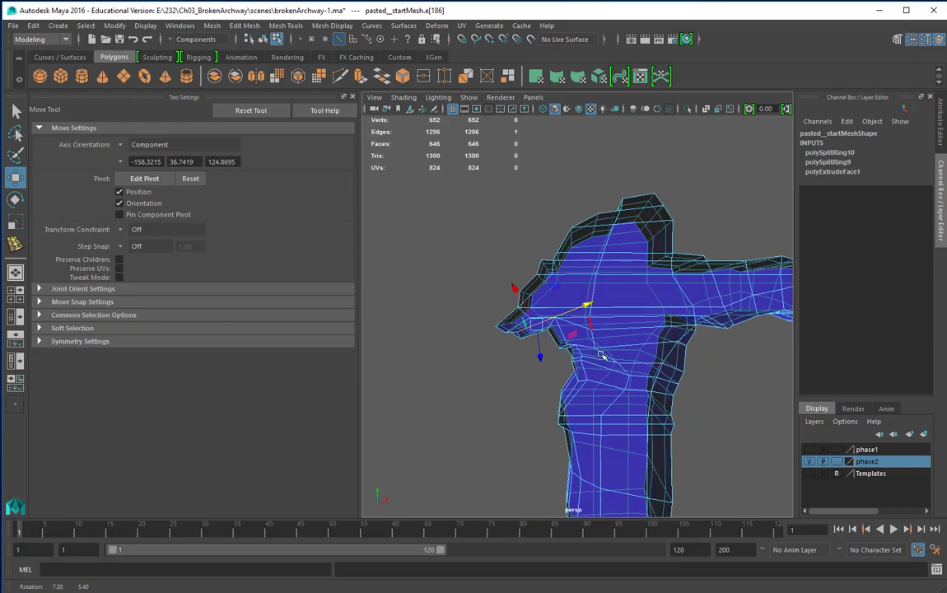
Select four connected corner edges around and above the notch on the intact pillar's inner side and move them inward
{"action": "left_click_drag", "start_coordinate": [688, 368], "coordinate": [513, 343], "text": "alt"}
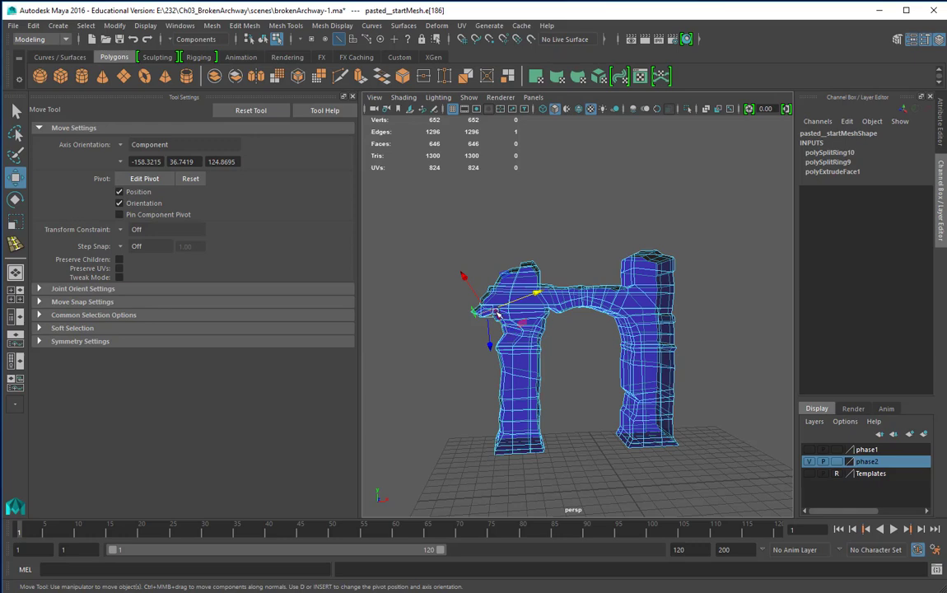
{"action": "right_click_drag", "start_coordinate": [600, 440], "coordinate": [676, 426], "text": "alt"}
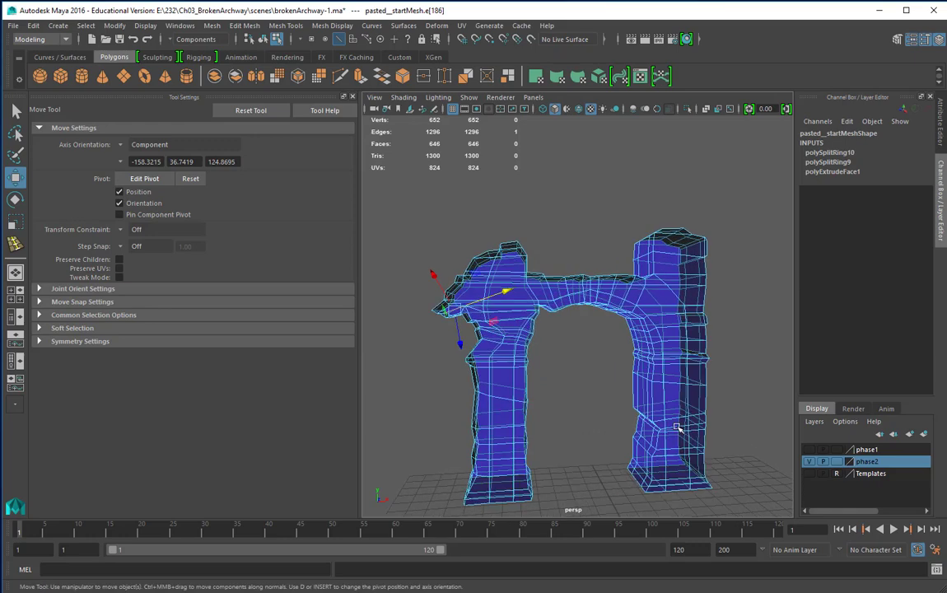
{"action": "left_click_drag", "start_coordinate": [677, 427], "coordinate": [581, 409], "text": "alt"}
{"action": "left_click", "coordinate": [576, 403]}
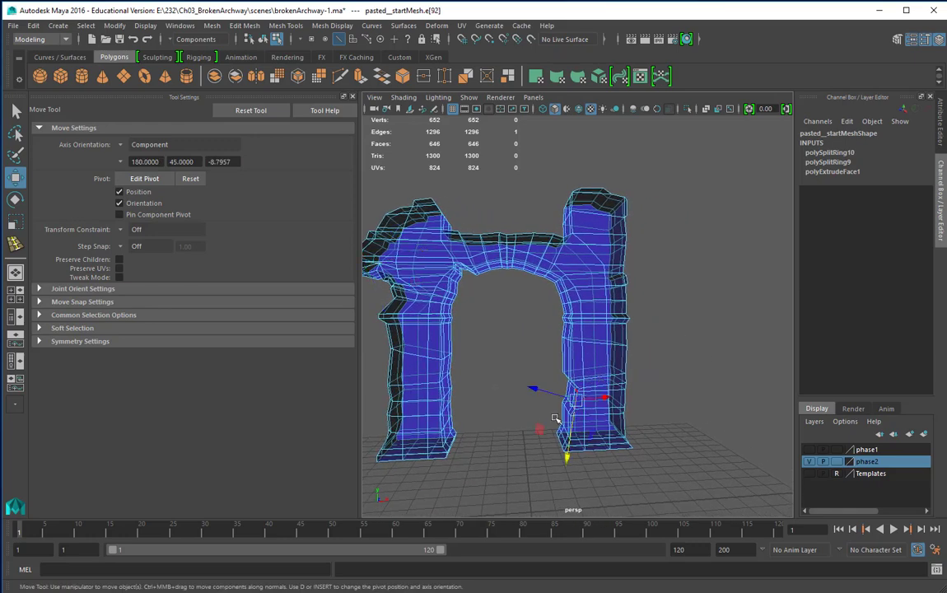
{"action": "key", "text": "q"}
{"action": "right_click_drag", "start_coordinate": [525, 438], "coordinate": [702, 421], "text": "alt"}
{"action": "middle_click_drag", "start_coordinate": [683, 403], "coordinate": [696, 293], "text": "alt"}
{"action": "left_click_drag", "start_coordinate": [577, 383], "coordinate": [581, 371], "text": "alt"}
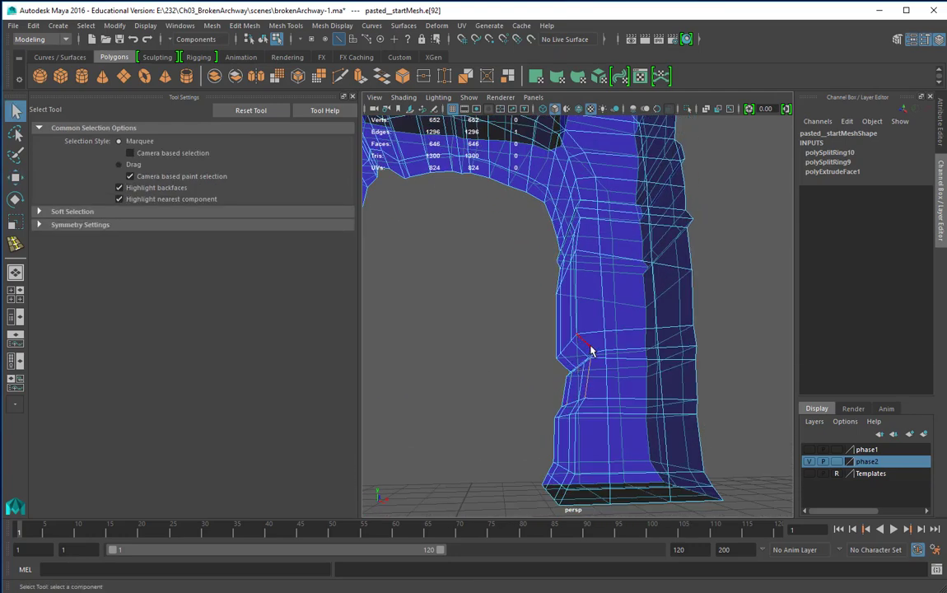
{"action": "left_click", "coordinate": [589, 348], "text": "shift"}
{"action": "left_click", "coordinate": [580, 303], "text": "shift"}
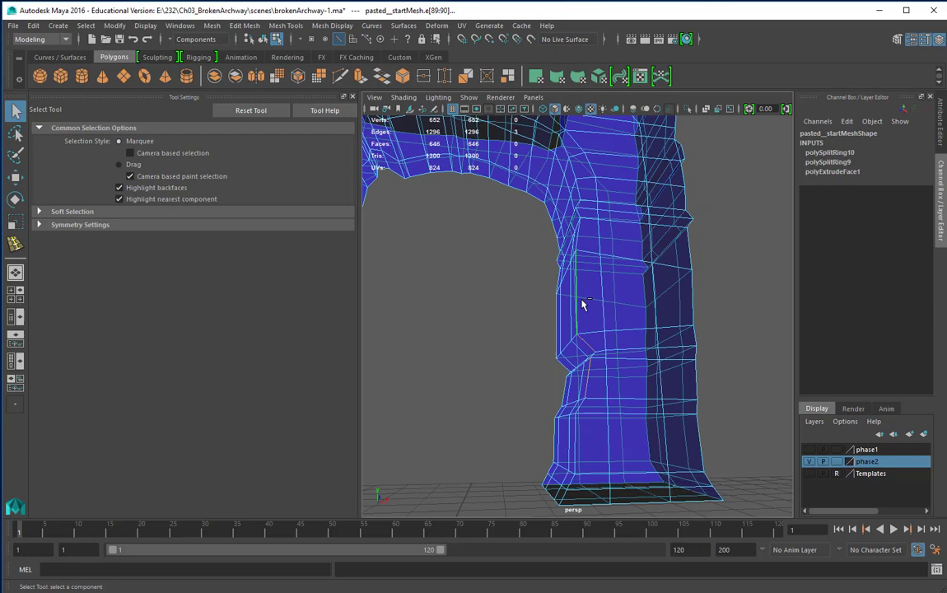
{"action": "left_click", "coordinate": [577, 244], "text": "shift"}
{"action": "left_click_drag", "start_coordinate": [571, 366], "coordinate": [571, 395], "text": "alt"}
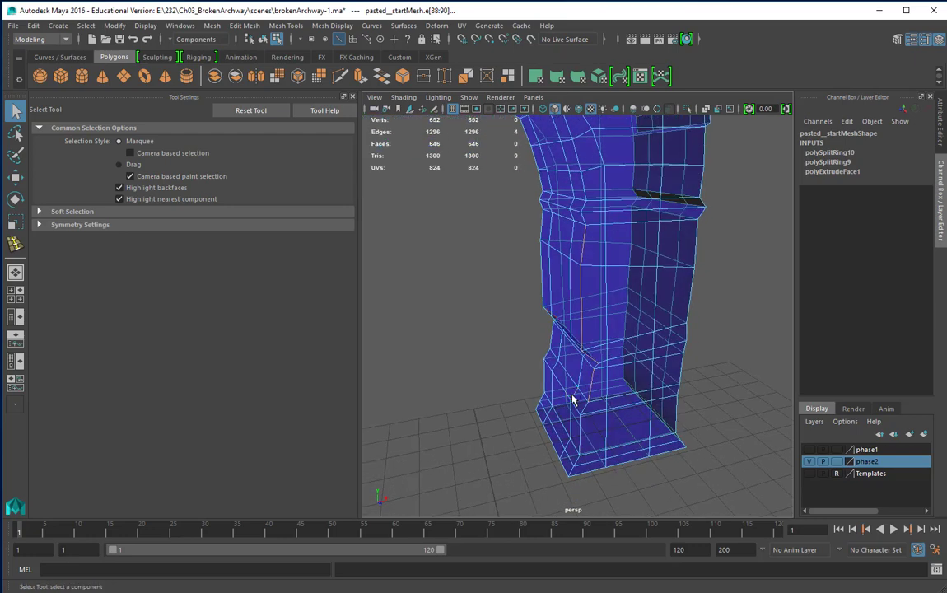
{"action": "key", "text": "w"}
{"action": "left_click_drag", "start_coordinate": [646, 414], "coordinate": [649, 424], "text": "alt"}
{"action": "left_click_drag", "start_coordinate": [607, 302], "coordinate": [610, 291]}
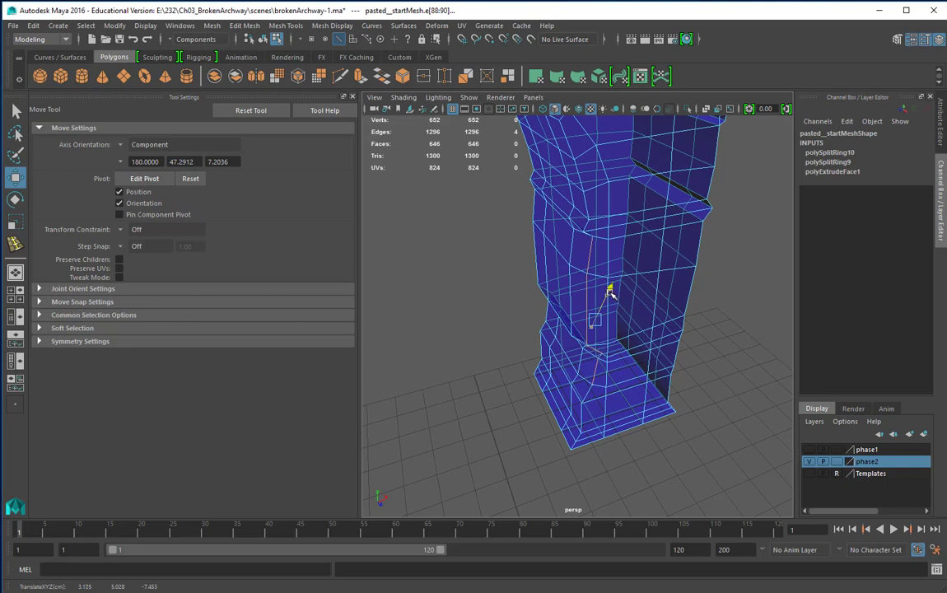
Select four vertical edges in the loop beside the notched corner of the intact pillar and shift them along two axes
{"action": "left_click", "coordinate": [633, 349]}
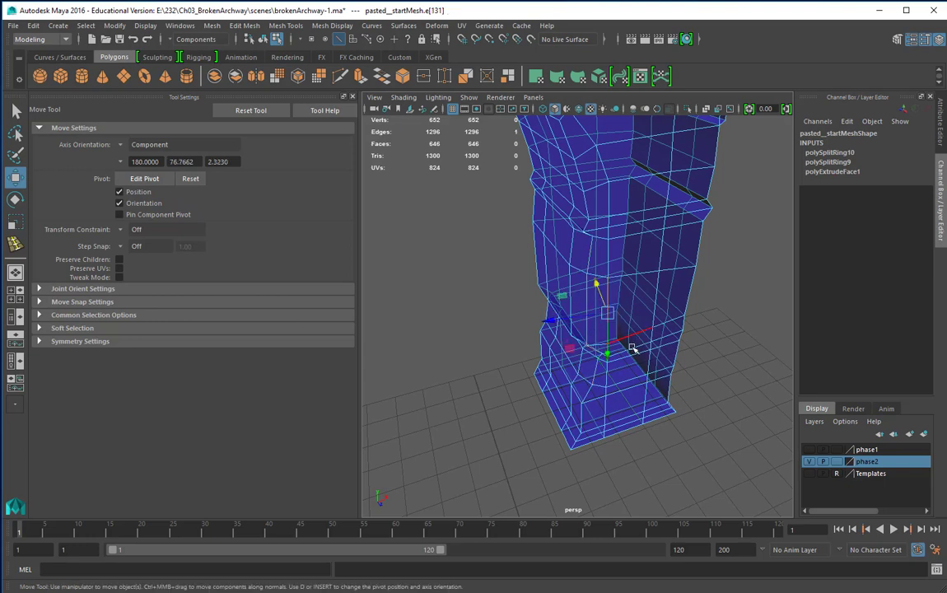
{"action": "left_click", "coordinate": [564, 404], "text": "shift"}
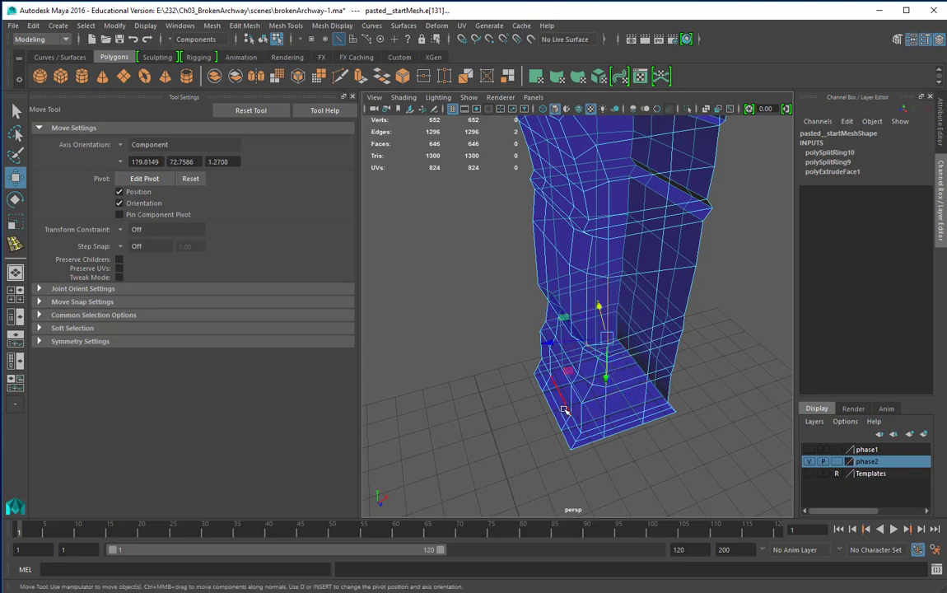
{"action": "key", "text": "q"}
{"action": "left_click_drag", "start_coordinate": [611, 430], "coordinate": [580, 428], "text": "alt"}
{"action": "left_click", "coordinate": [604, 366], "text": "shift"}
{"action": "left_click", "coordinate": [604, 366], "text": "shift"}
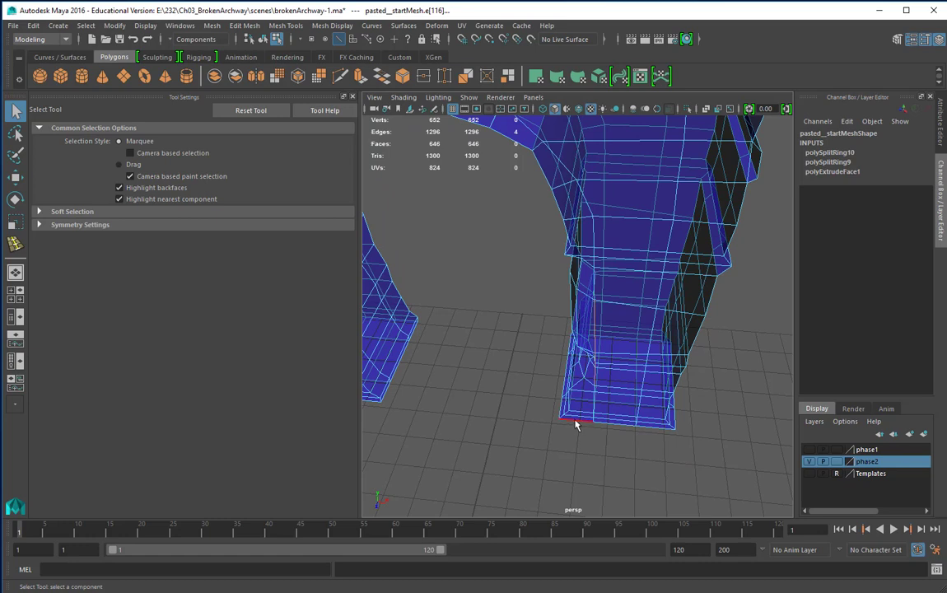
{"action": "key", "text": "w"}
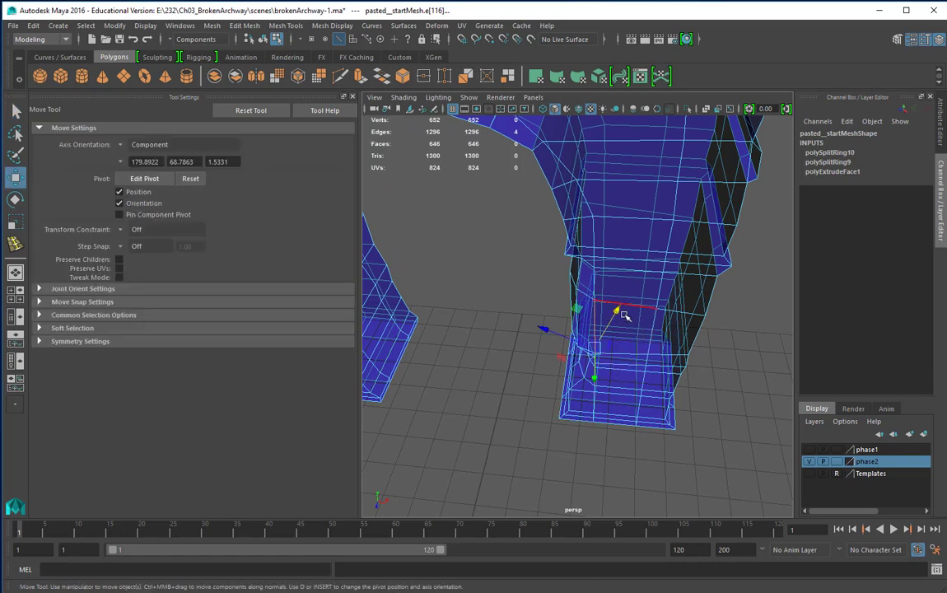
{"action": "left_click_drag", "start_coordinate": [617, 313], "coordinate": [623, 313]}
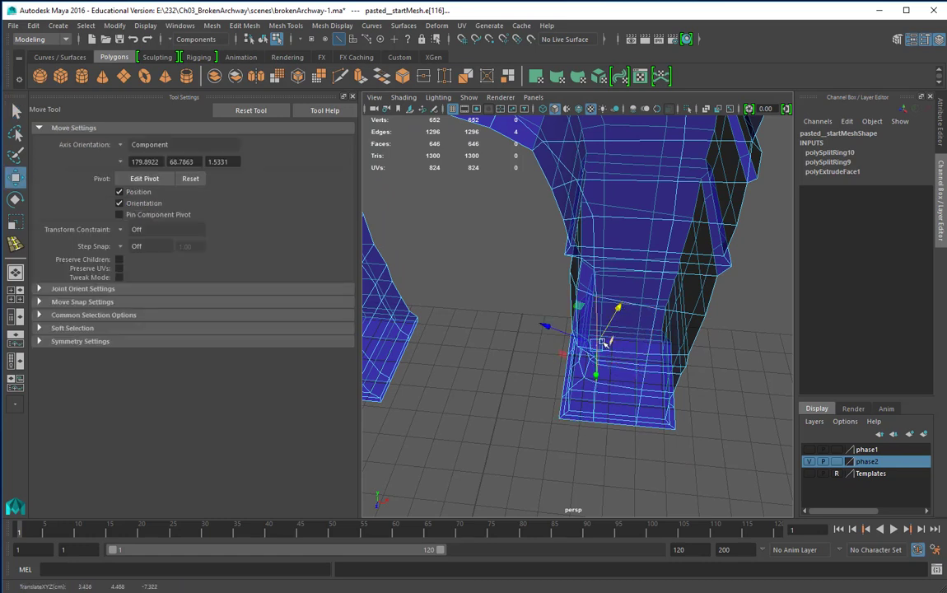
{"action": "middle_click_drag", "start_coordinate": [548, 327], "coordinate": [558, 327]}
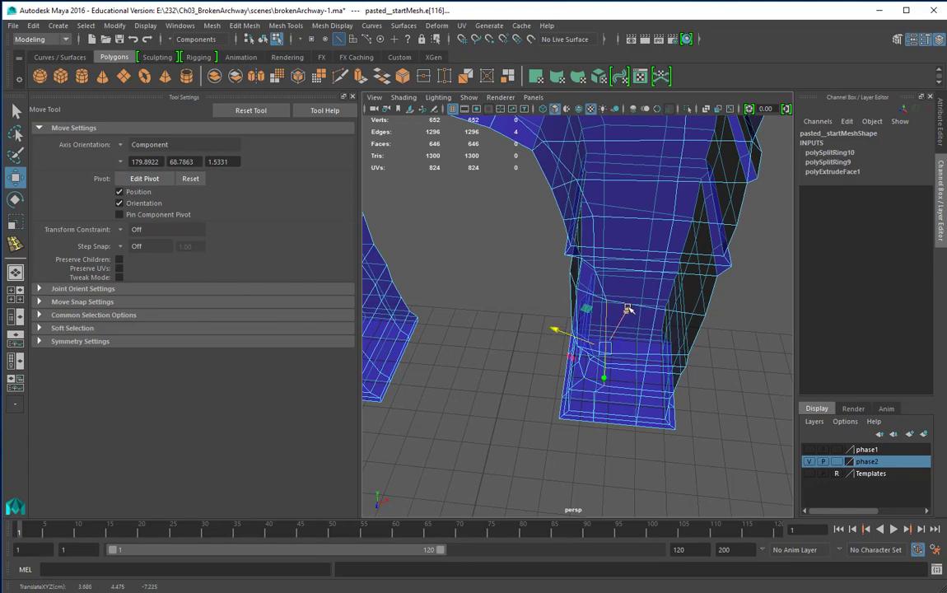
Move the single corner edge above the notch, and adjust the neighbouring vertical edge on the pillar's inner face
{"action": "left_click_drag", "start_coordinate": [630, 338], "coordinate": [613, 360], "text": "alt"}
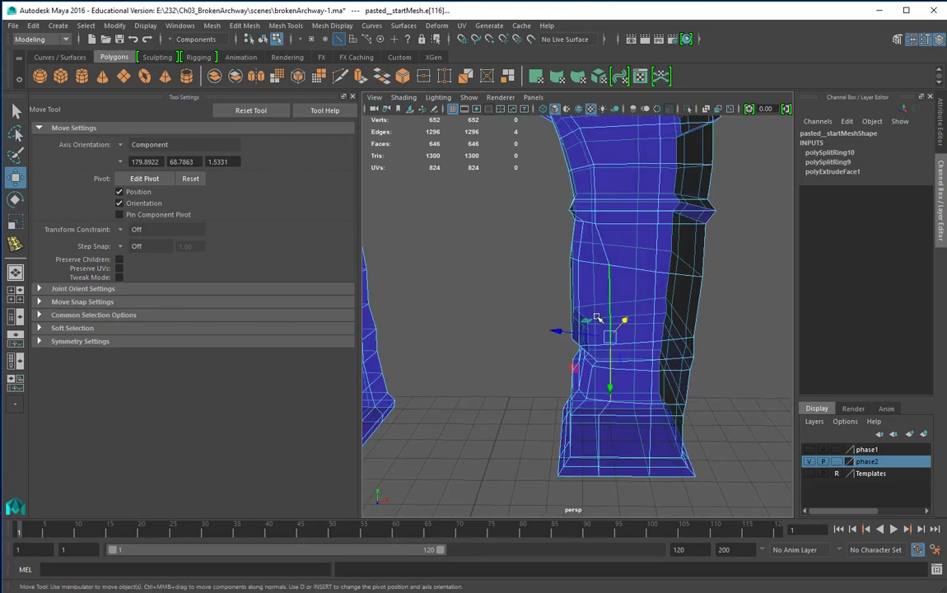
{"action": "left_click", "coordinate": [576, 311]}
{"action": "left_click_drag", "start_coordinate": [607, 299], "coordinate": [613, 296]}
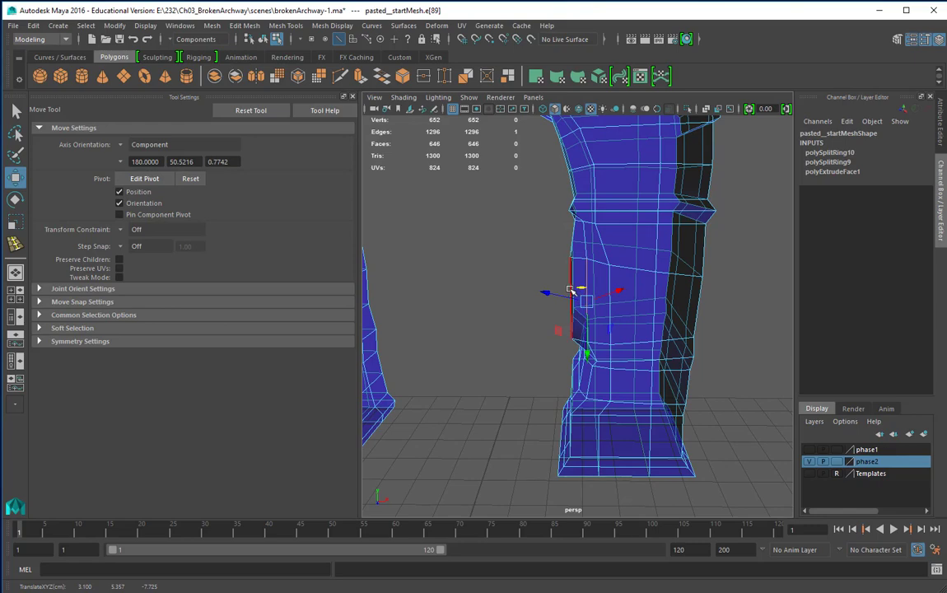
{"action": "left_click", "coordinate": [570, 289]}
{"action": "left_click_drag", "start_coordinate": [591, 320], "coordinate": [628, 336], "text": "alt"}
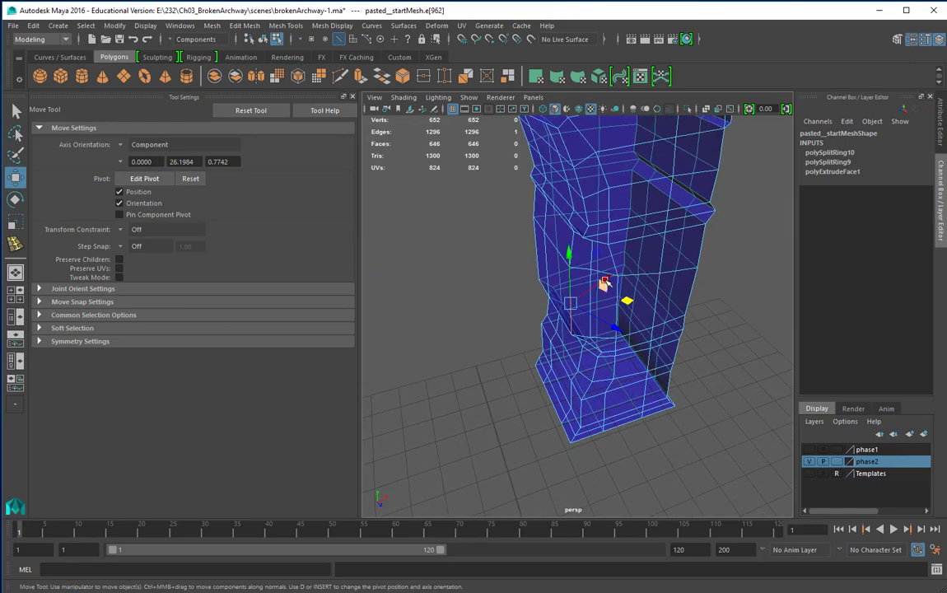
{"action": "left_click_drag", "start_coordinate": [604, 282], "coordinate": [606, 282]}
{"action": "left_click_drag", "start_coordinate": [577, 326], "coordinate": [568, 348], "text": "alt"}
{"action": "left_click_drag", "start_coordinate": [609, 275], "coordinate": [611, 273]}
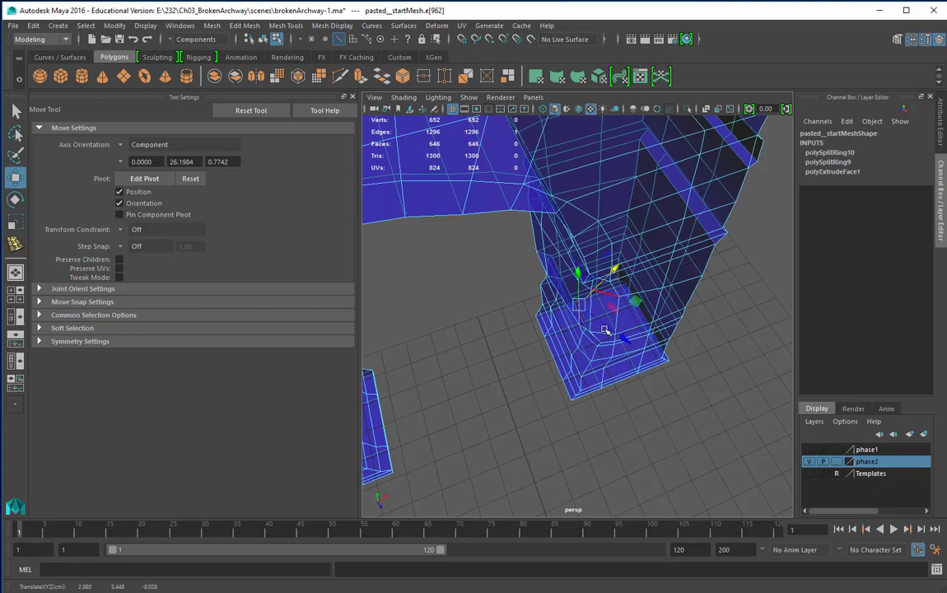
Move the vertical edge above the notch near the opposite corner of the intact pillar's inner face slightly inward
{"action": "left_click_drag", "start_coordinate": [604, 329], "coordinate": [590, 349], "text": "alt"}
{"action": "scroll", "coordinate": [597, 396], "scroll_direction": "down", "scroll_amount": 5}
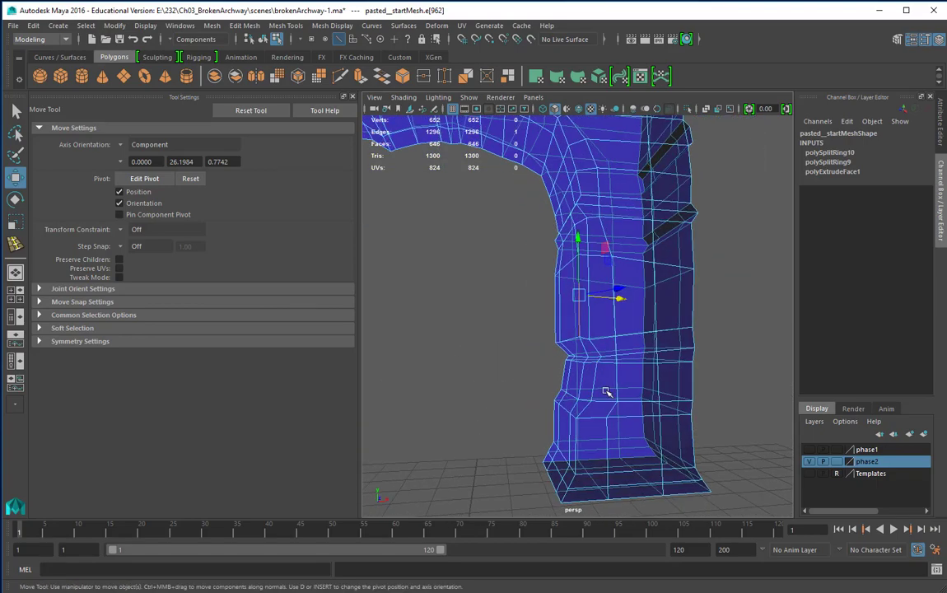
{"action": "left_click_drag", "start_coordinate": [611, 389], "coordinate": [537, 359], "text": "alt"}
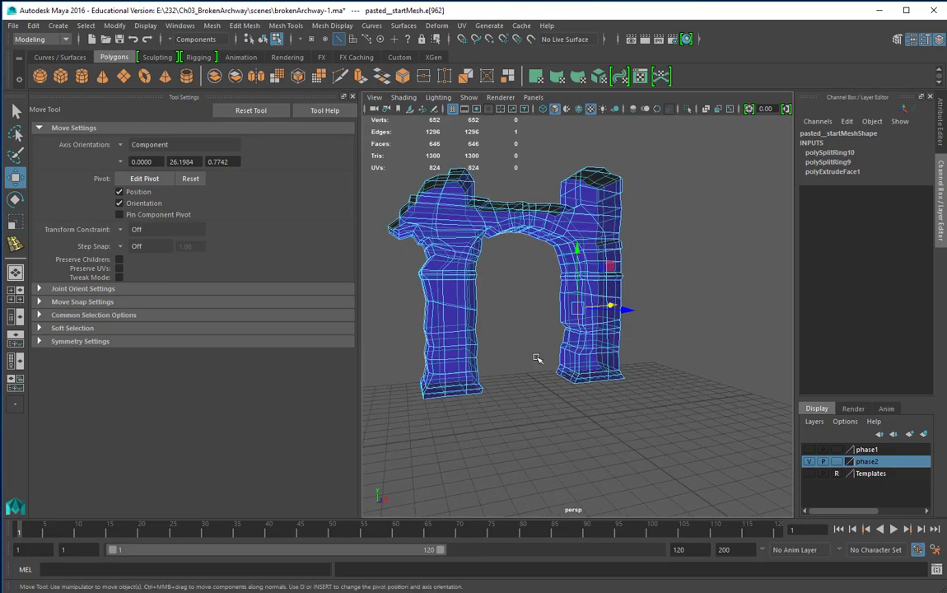
{"action": "right_click_drag", "start_coordinate": [537, 357], "coordinate": [791, 346], "text": "alt"}
{"action": "left_click", "coordinate": [548, 326]}
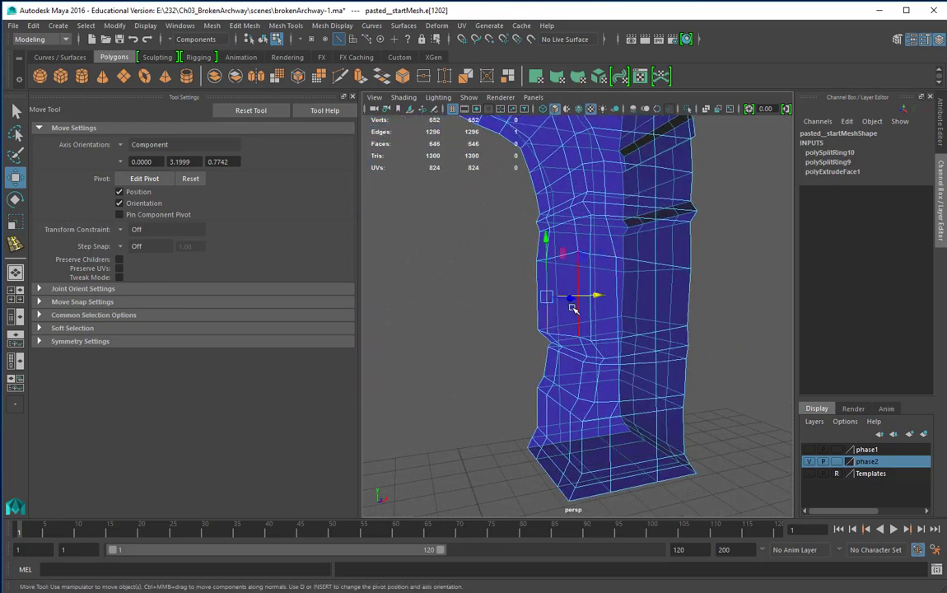
{"action": "left_click_drag", "start_coordinate": [599, 296], "coordinate": [602, 294]}
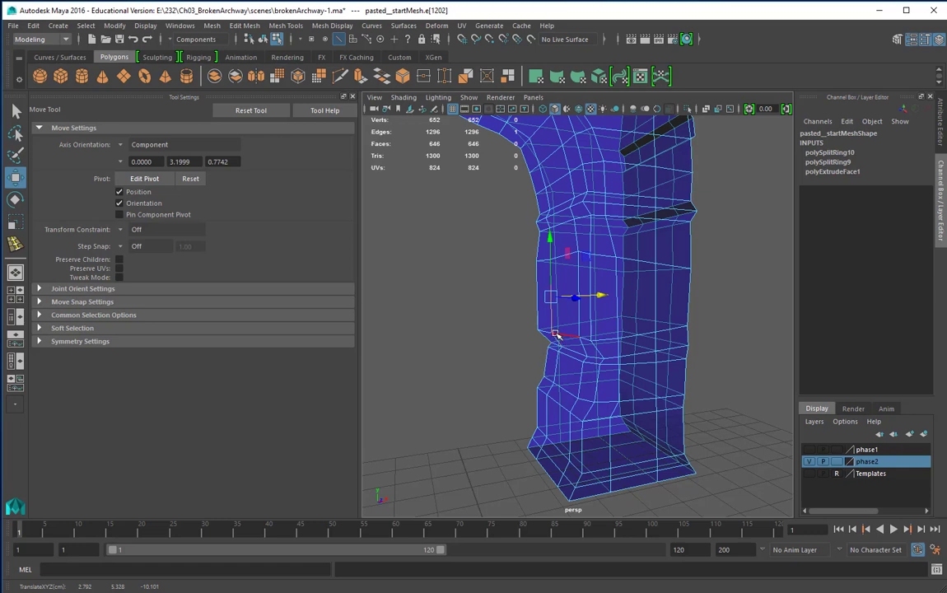
Switch to vertex selection and reposition one vertex at the notch's upper lip and another just below the notch
{"action": "right_click_drag", "start_coordinate": [557, 334], "coordinate": [502, 301]}
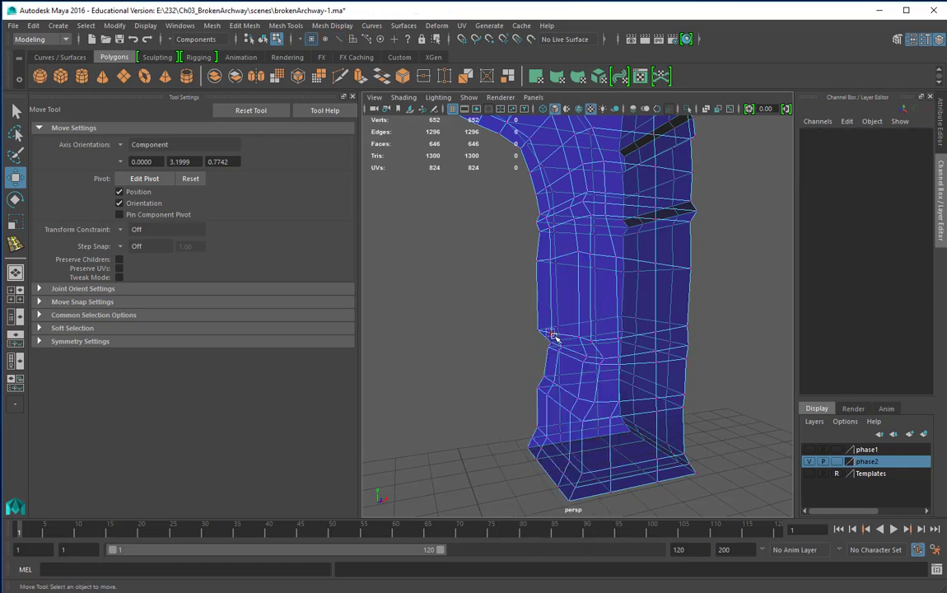
{"action": "left_click", "coordinate": [554, 333]}
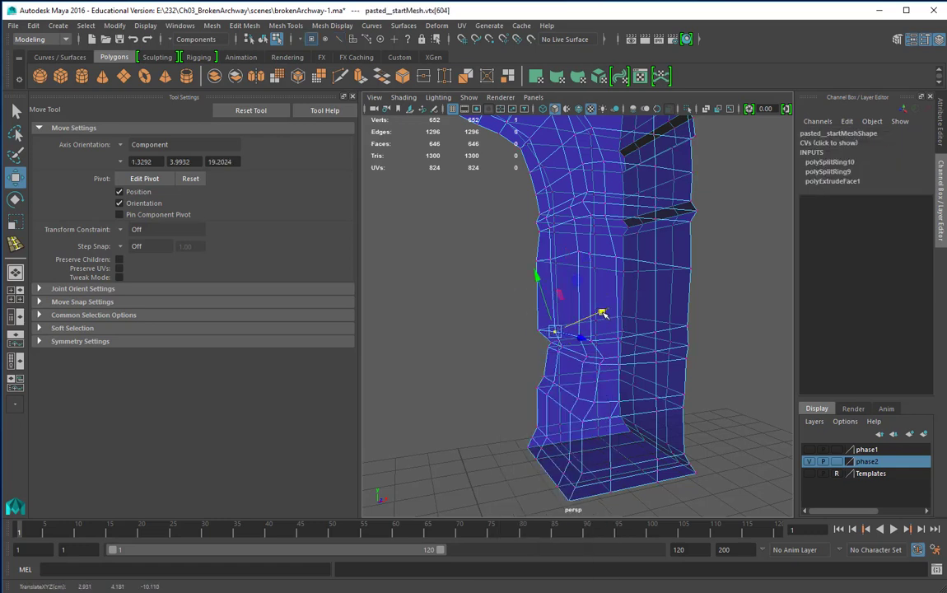
{"action": "left_click", "coordinate": [581, 362]}
{"action": "left_click_drag", "start_coordinate": [603, 313], "coordinate": [601, 322]}
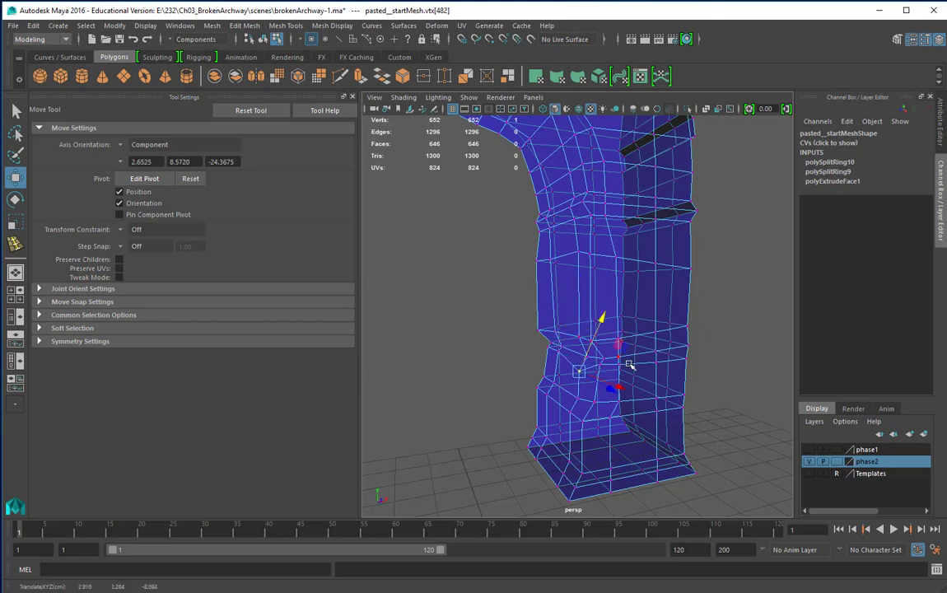
{"action": "left_click_drag", "start_coordinate": [619, 386], "coordinate": [582, 413]}
Return to object mode and select the whole archway mesh
{"action": "right_click_drag", "start_coordinate": [634, 394], "coordinate": [539, 344], "text": "alt"}
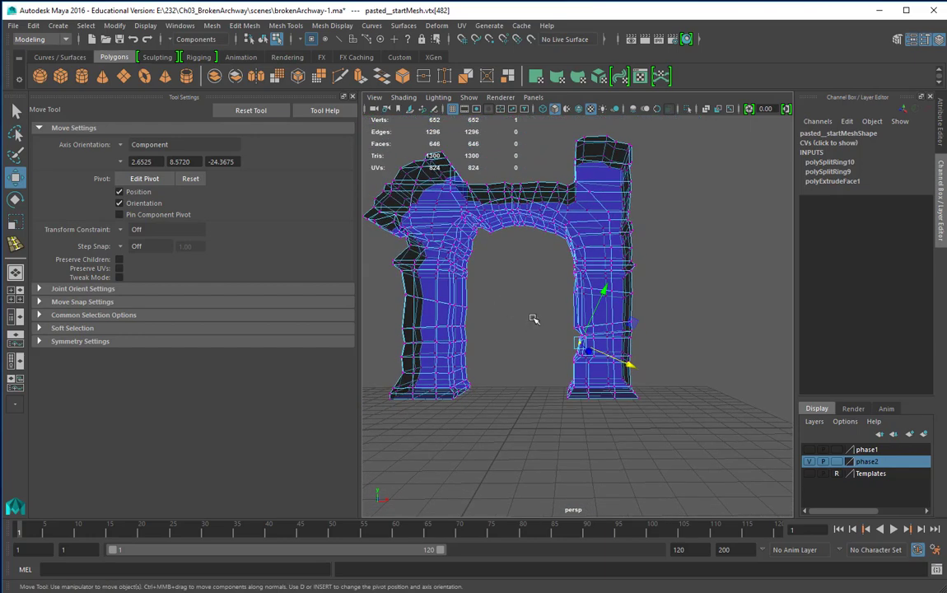
{"action": "right_click", "coordinate": [438, 214]}
{"action": "left_click", "coordinate": [461, 198]}
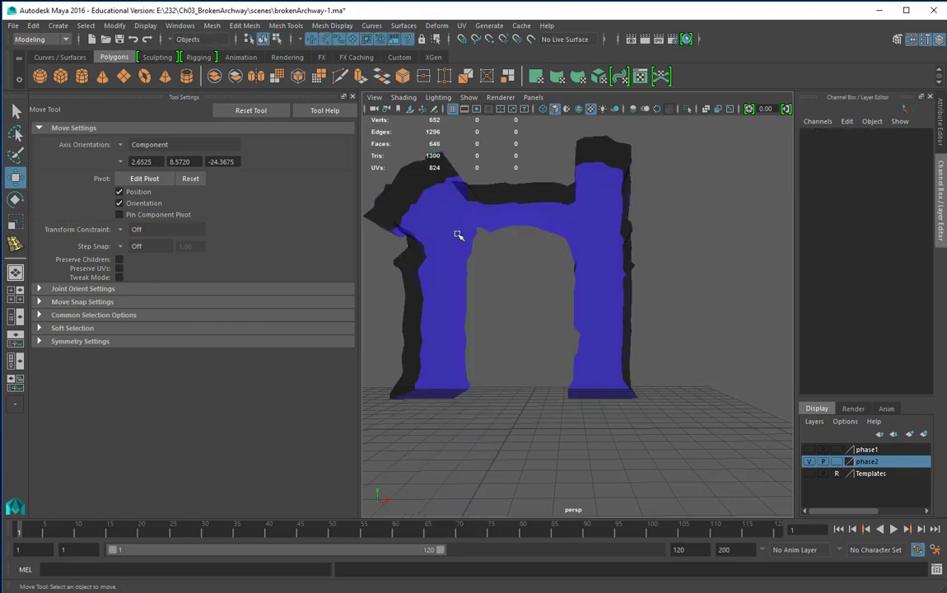
{"action": "mouse_move", "coordinate": [554, 316]}
{"action": "left_mouse_down", "text": "alt"}
{"action": "mouse_move", "coordinate": [579, 323]}
{"action": "mouse_move", "coordinate": [560, 308]}
{"action": "left_mouse_up", "text": "alt"}
{"action": "middle_click_drag", "start_coordinate": [609, 283], "coordinate": [694, 322], "text": "alt"}
{"action": "left_click_drag", "start_coordinate": [694, 322], "coordinate": [566, 153], "text": "alt"}
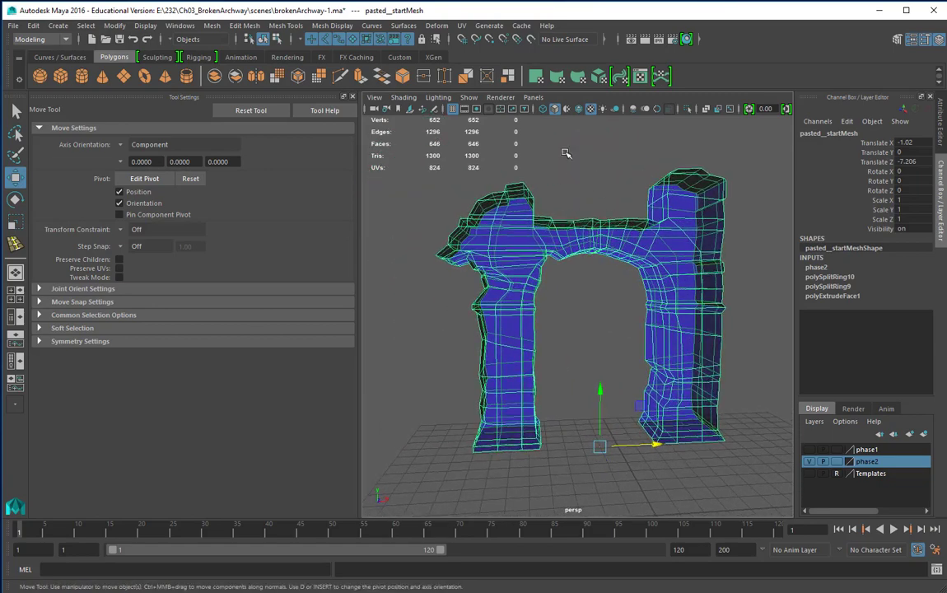
Switch to the Hypershade and perspective layout, create a Lambert material and name it archwayTech
{"action": "left_click", "coordinate": [14, 360]}
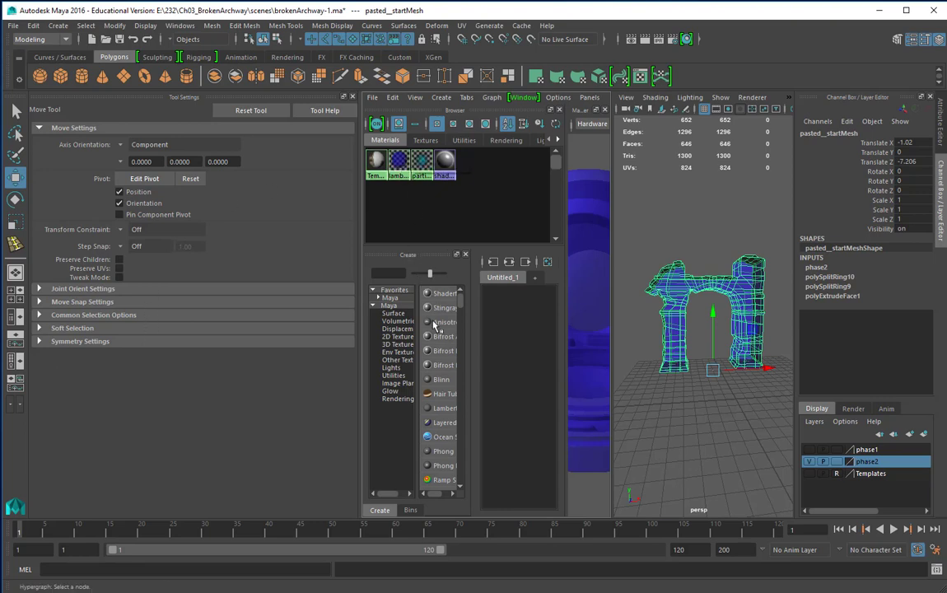
{"action": "left_click", "coordinate": [441, 407]}
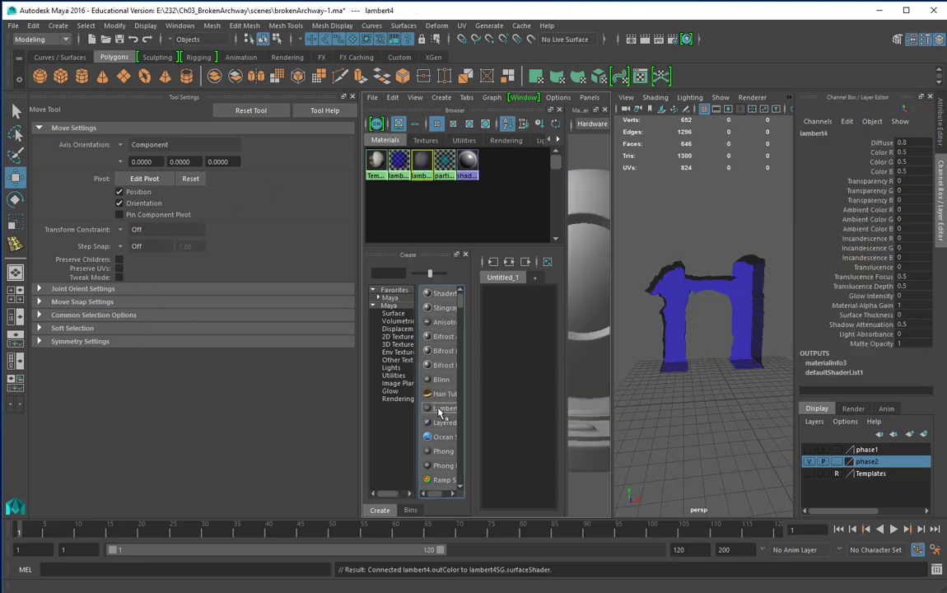
{"action": "double_click", "coordinate": [422, 163]}
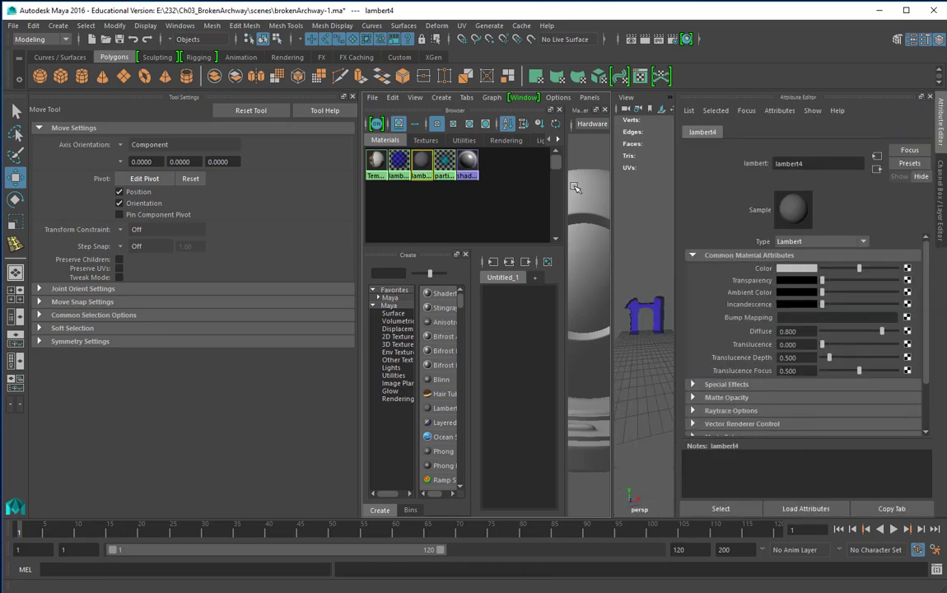
{"action": "double_click", "coordinate": [811, 163]}
{"action": "type", "text": "archwayTech"}
{"action": "key", "text": "Return"}
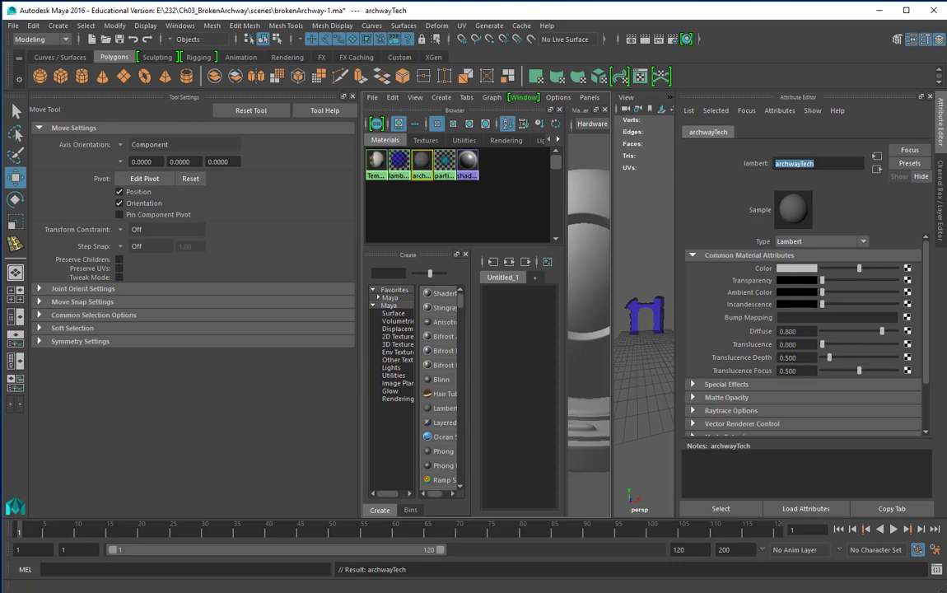
Connect a file texture using brokenArch_ColorMap.tif to the color of the archwayTech material
{"action": "left_click", "coordinate": [906, 268]}
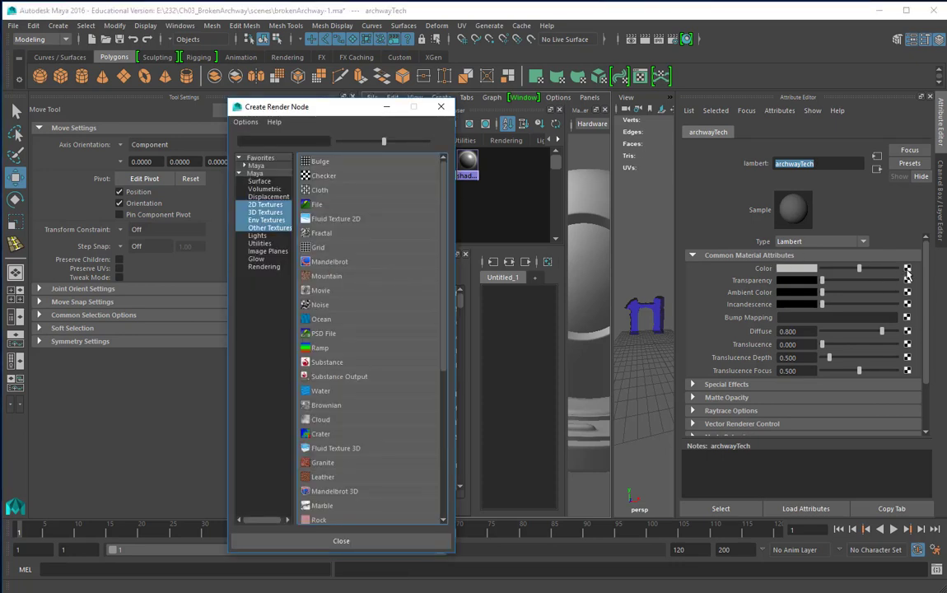
{"action": "left_click", "coordinate": [317, 205]}
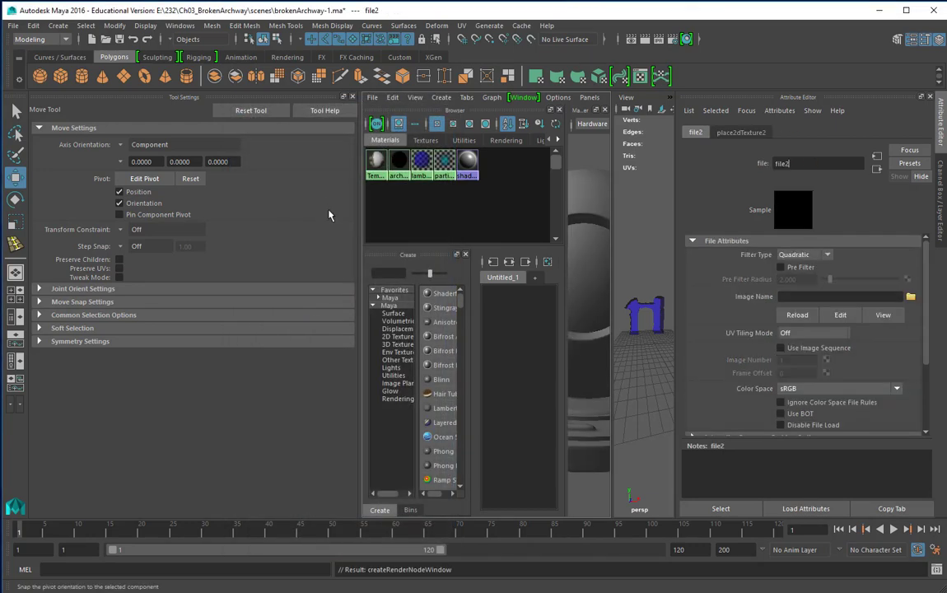
{"action": "left_click", "coordinate": [910, 298]}
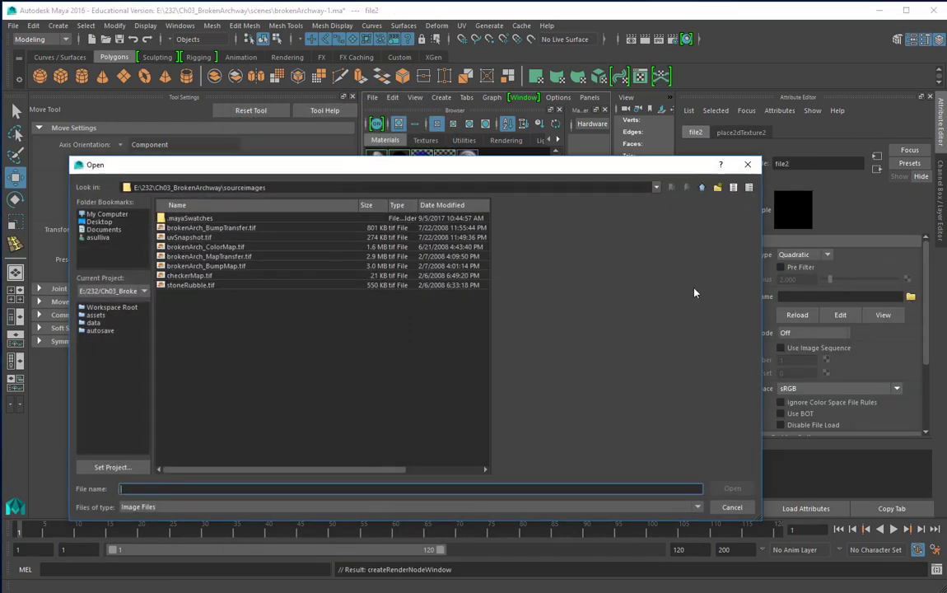
{"action": "left_click", "coordinate": [220, 247]}
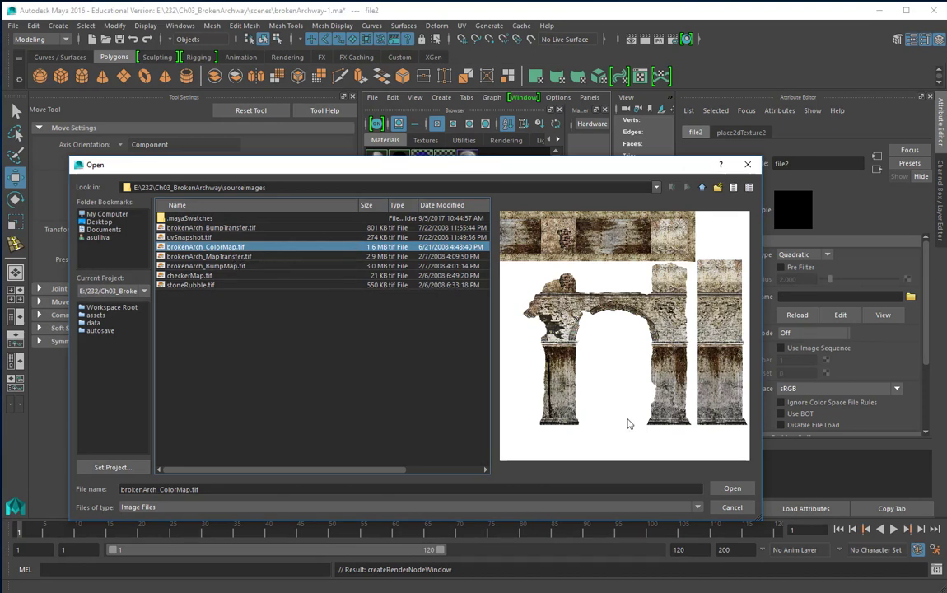
{"action": "left_click", "coordinate": [732, 489]}
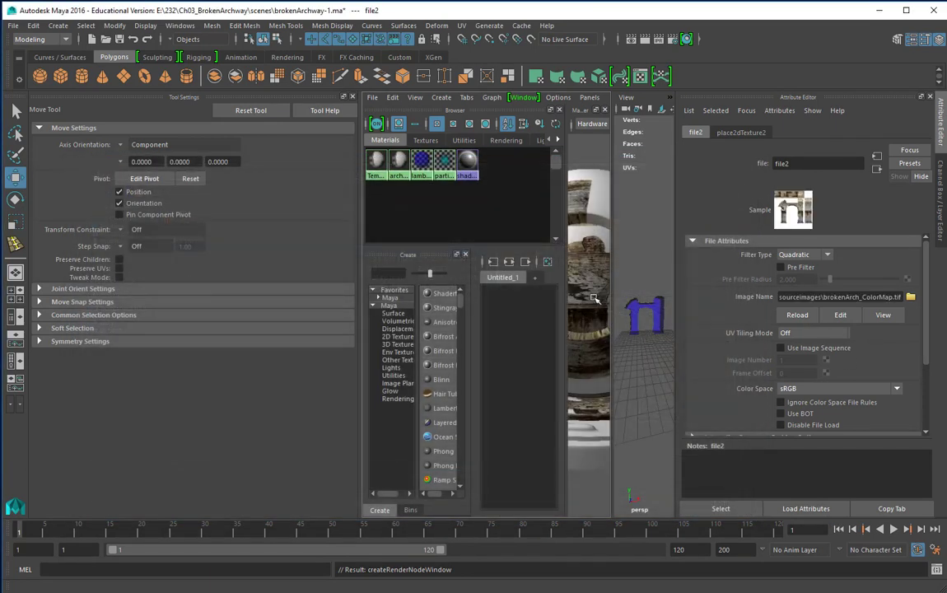
Enlarge the perspective view to full size and assign the existing archwayTech material to the archway mesh
{"action": "left_click", "coordinate": [654, 306]}
{"action": "key", "text": "space"}
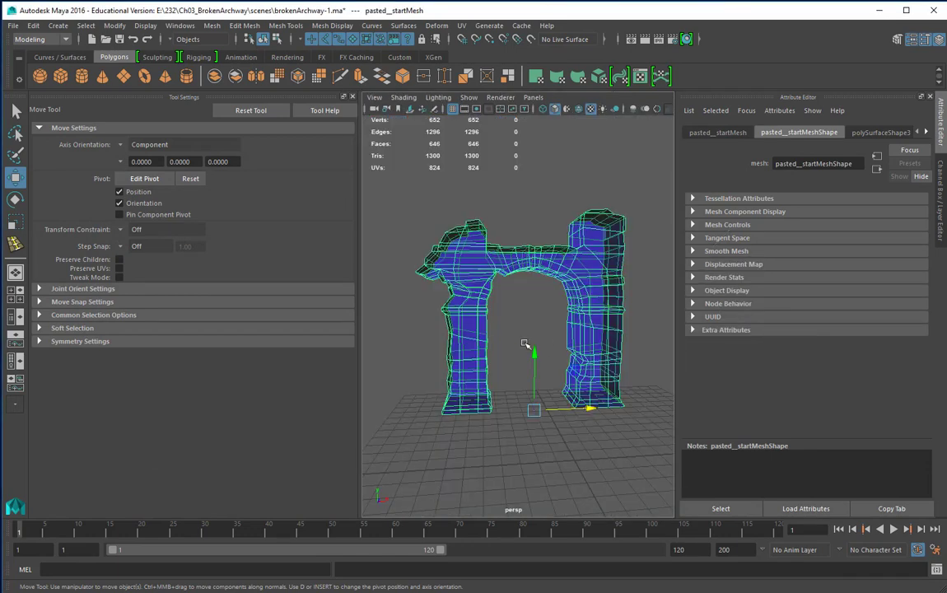
{"action": "right_click_drag", "start_coordinate": [475, 338], "coordinate": [627, 332], "text": "alt"}
{"action": "right_click_drag", "start_coordinate": [627, 218], "coordinate": [485, 236], "text": "alt"}
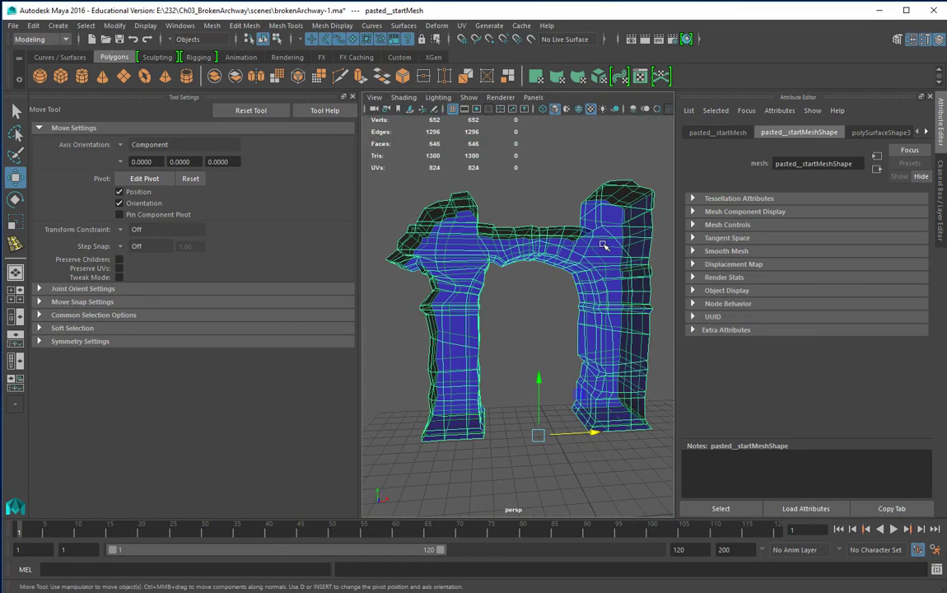
{"action": "right_click", "coordinate": [604, 245]}
{"action": "mouse_move", "coordinate": [602, 563]}
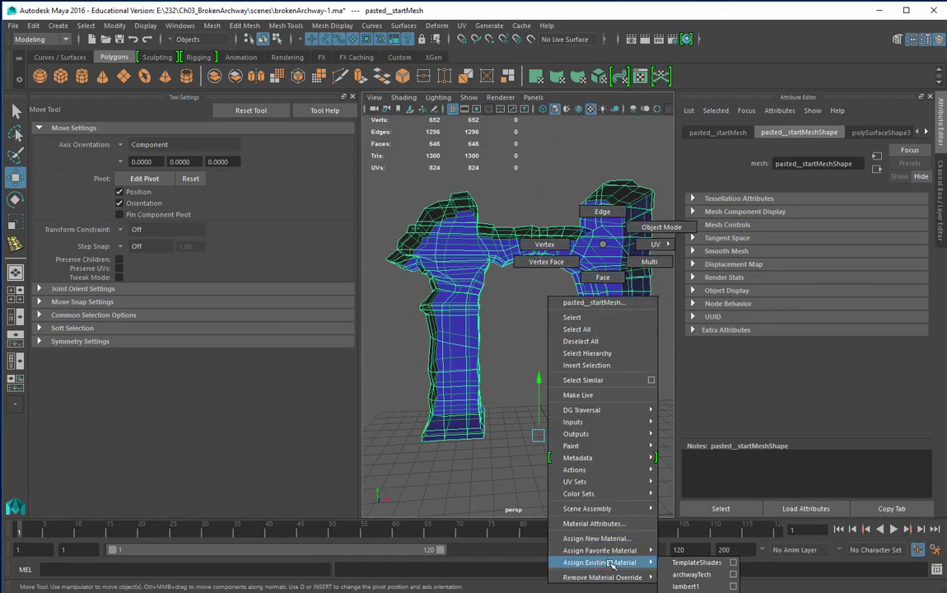
{"action": "left_click", "coordinate": [688, 576]}
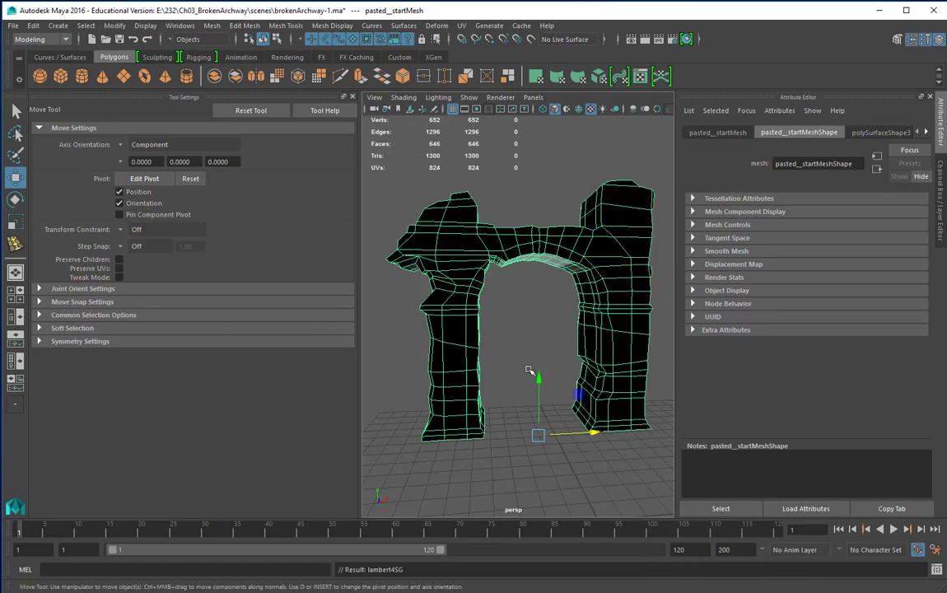
Check the archway in textured display with all lights on, and return to textured display with default lighting
{"action": "right_click_drag", "start_coordinate": [630, 338], "coordinate": [568, 338], "text": "alt"}
{"action": "mouse_move", "coordinate": [569, 338]}
{"action": "left_mouse_down", "text": "alt"}
{"action": "mouse_move", "coordinate": [545, 423]}
{"action": "mouse_move", "coordinate": [417, 380]}
{"action": "mouse_move", "coordinate": [372, 330]}
{"action": "mouse_move", "coordinate": [570, 349]}
{"action": "left_mouse_up", "text": "alt"}
{"action": "key", "text": "6"}
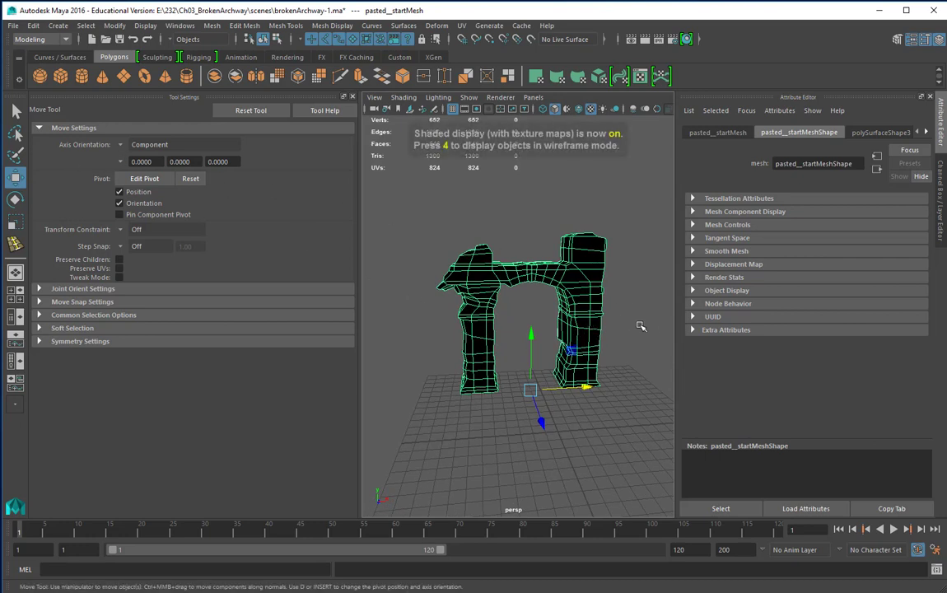
{"action": "key", "text": "7"}
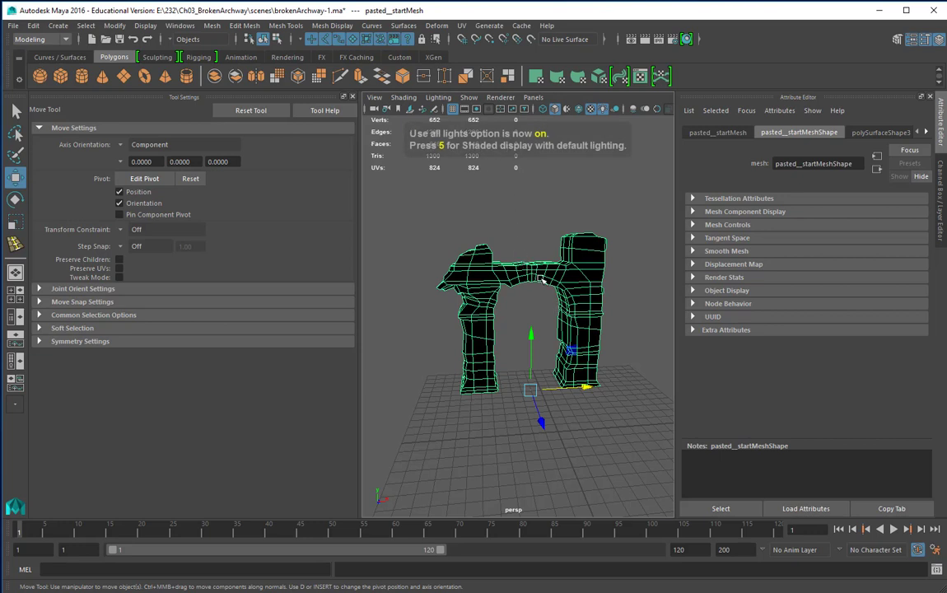
{"action": "key", "text": "6"}
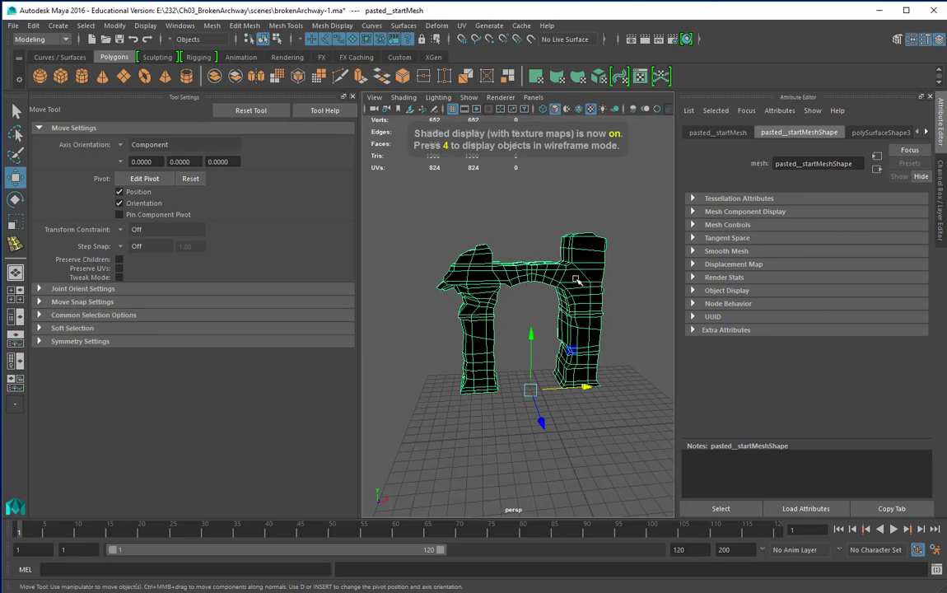
{"action": "left_click_drag", "start_coordinate": [588, 327], "coordinate": [557, 323], "text": "alt"}
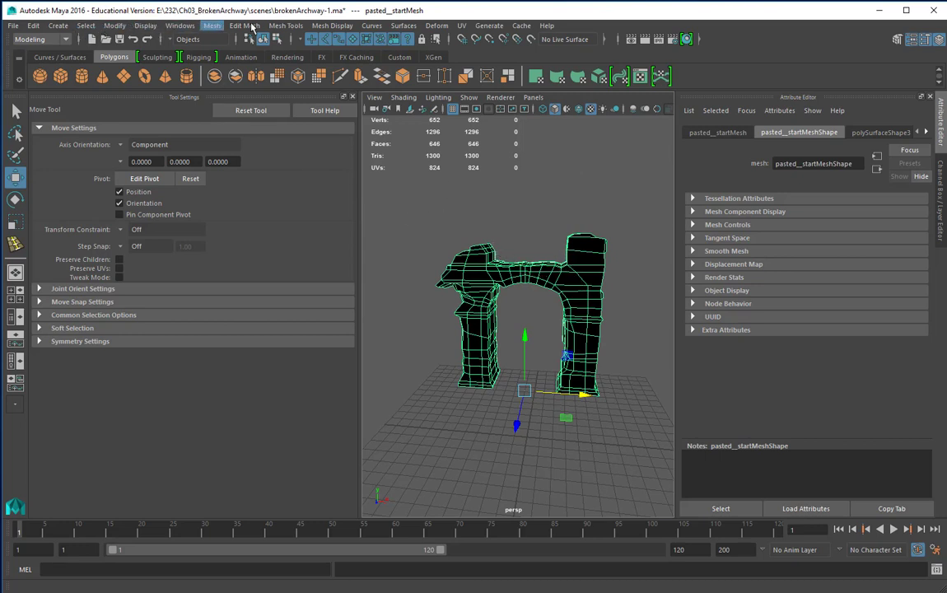
Turn on face normals for the archway mesh and examine their direction around the arch opening in wireframe display
{"action": "left_click", "coordinate": [144, 26]}
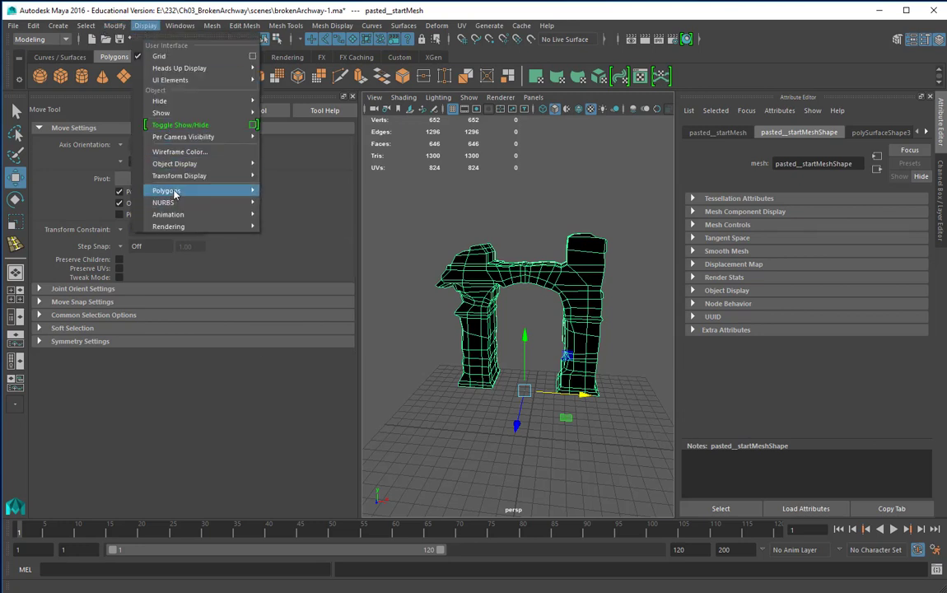
{"action": "mouse_move", "coordinate": [238, 191]}
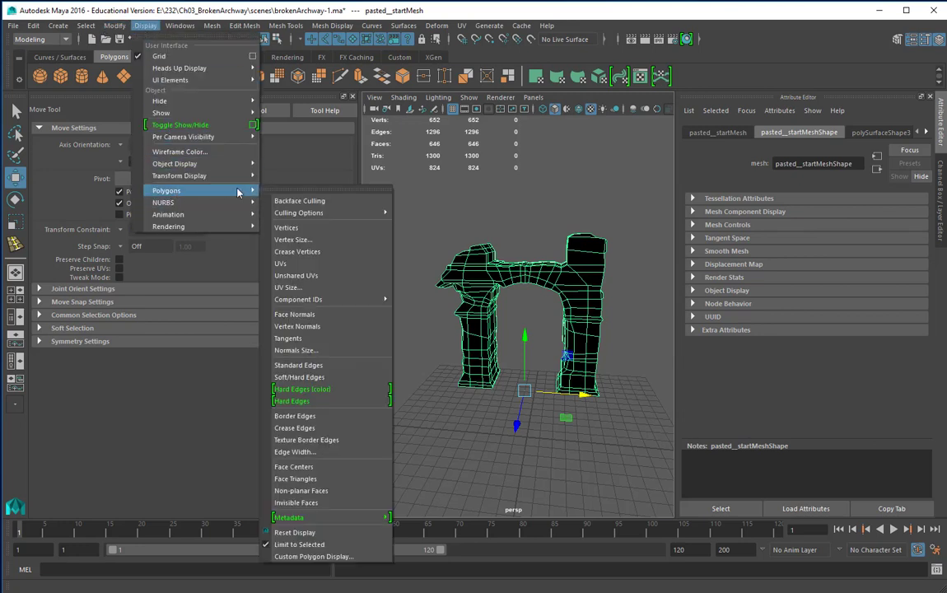
{"action": "left_click", "coordinate": [311, 315]}
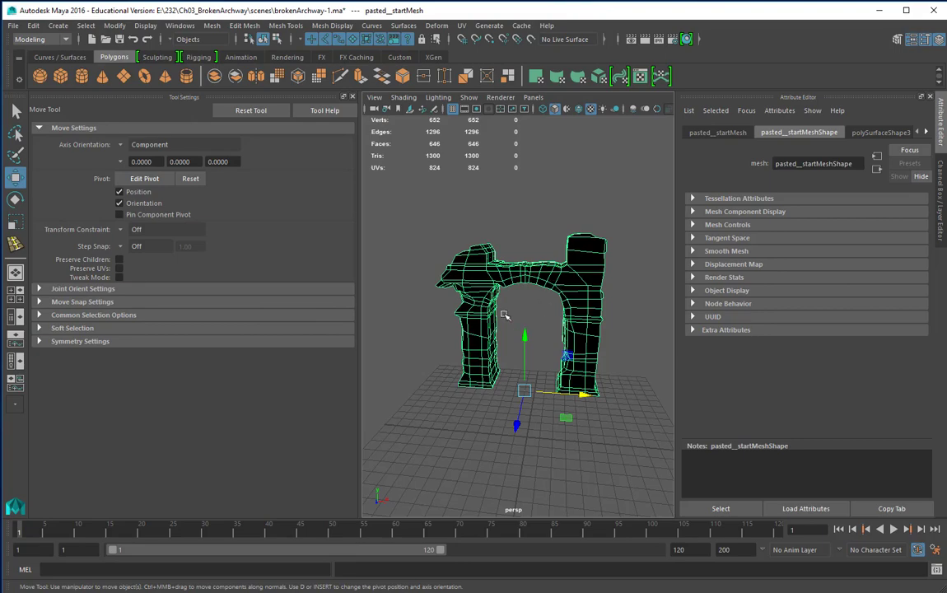
{"action": "left_click_drag", "start_coordinate": [504, 316], "coordinate": [458, 309], "text": "alt"}
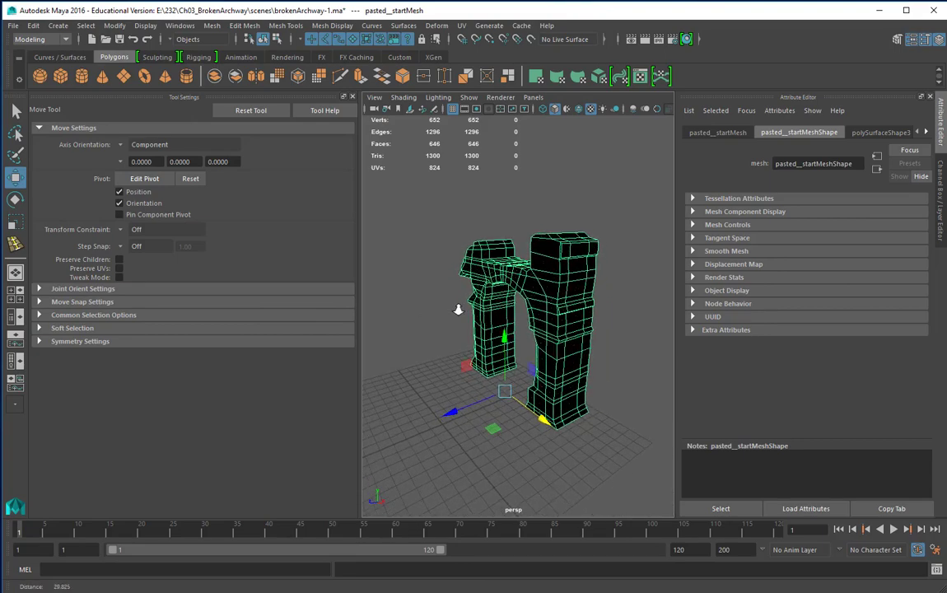
{"action": "right_click_drag", "start_coordinate": [459, 310], "coordinate": [564, 310], "text": "alt"}
{"action": "left_click_drag", "start_coordinate": [602, 310], "coordinate": [523, 317], "text": "alt"}
{"action": "key", "text": "4"}
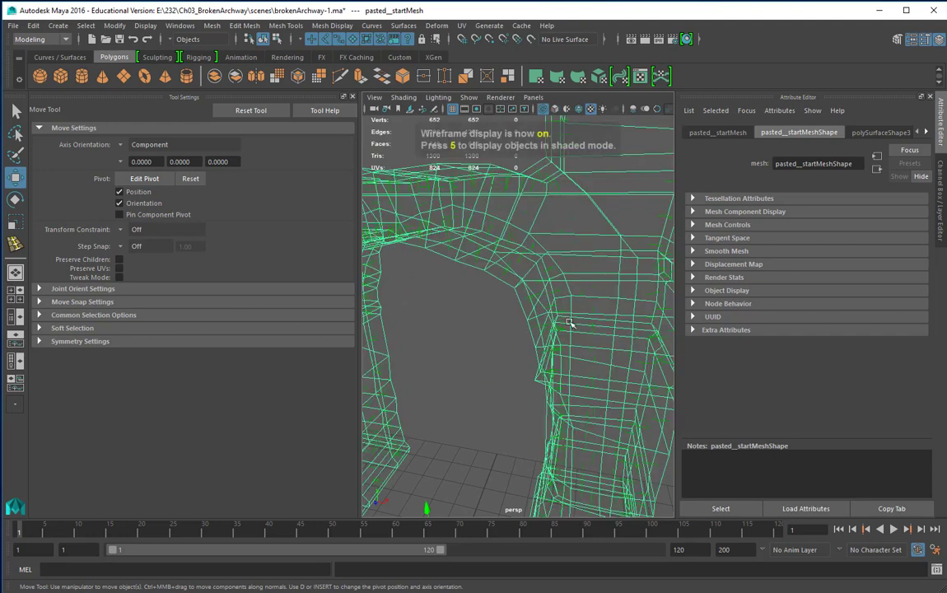
{"action": "right_click_drag", "start_coordinate": [569, 322], "coordinate": [500, 310], "text": "alt"}
{"action": "left_click_drag", "start_coordinate": [500, 311], "coordinate": [503, 314], "text": "alt"}
{"action": "right_click_drag", "start_coordinate": [503, 314], "coordinate": [601, 305], "text": "alt"}
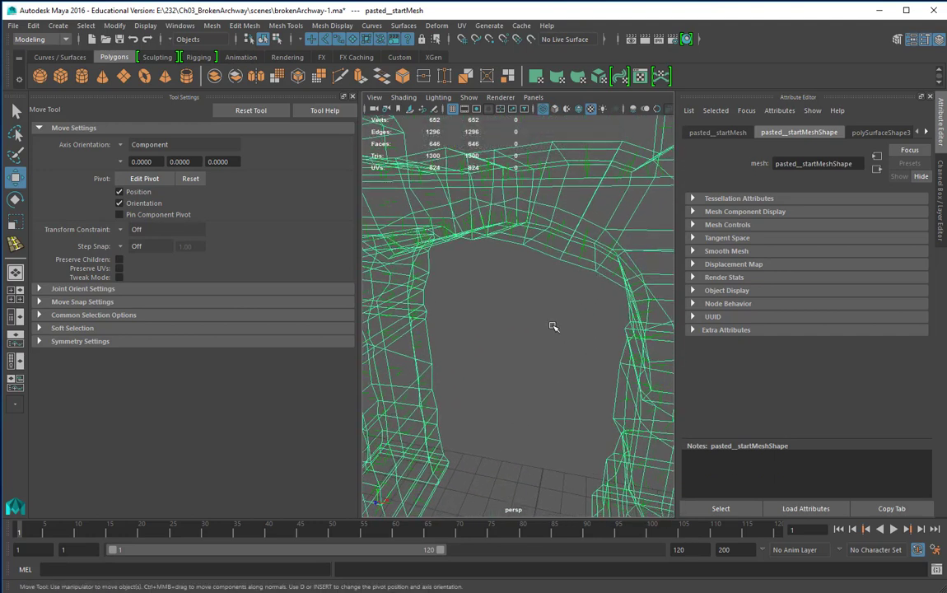
{"action": "right_click_drag", "start_coordinate": [553, 327], "coordinate": [428, 338], "text": "alt"}
{"action": "left_click_drag", "start_coordinate": [535, 346], "coordinate": [531, 325], "text": "alt"}
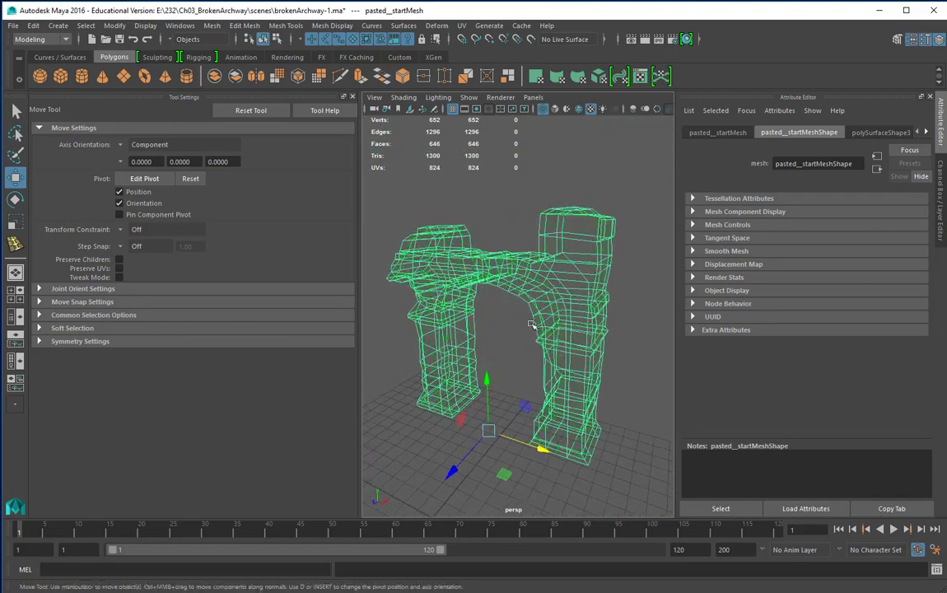
Restore textured display and reverse the normals of the whole archway mesh
{"action": "key", "text": "6"}
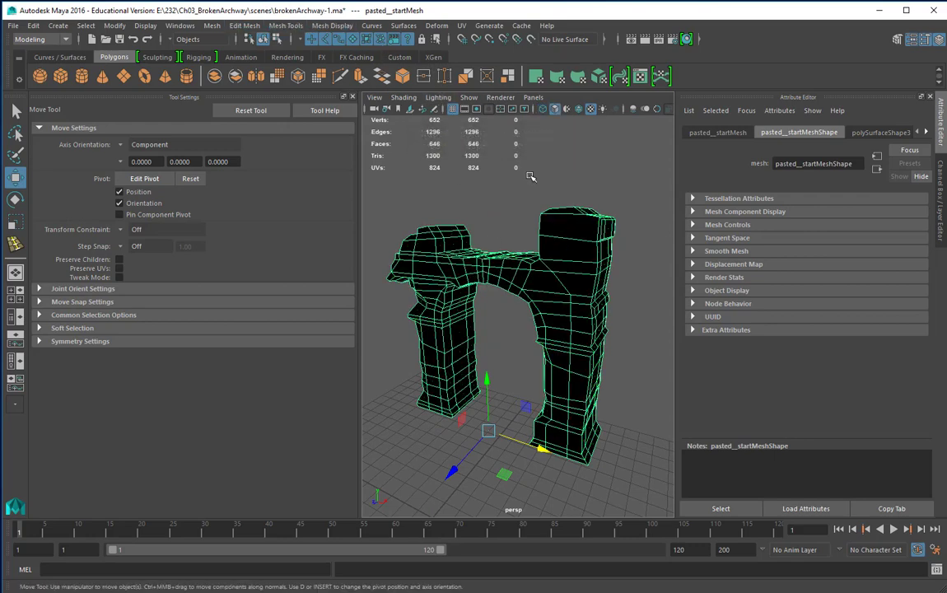
{"action": "left_click", "coordinate": [342, 27]}
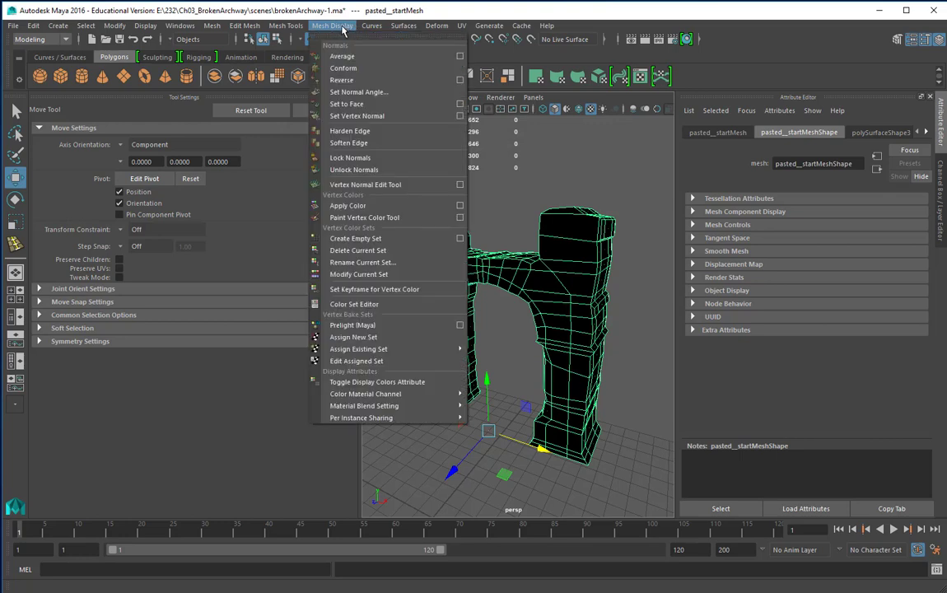
{"action": "left_click", "coordinate": [340, 81]}
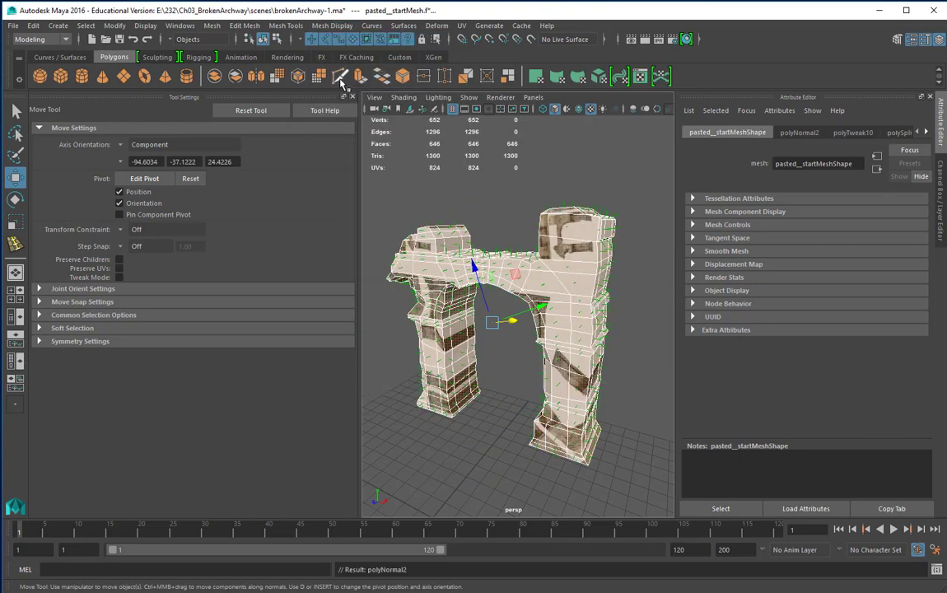
{"action": "left_click_drag", "start_coordinate": [527, 289], "coordinate": [538, 254], "text": "alt"}
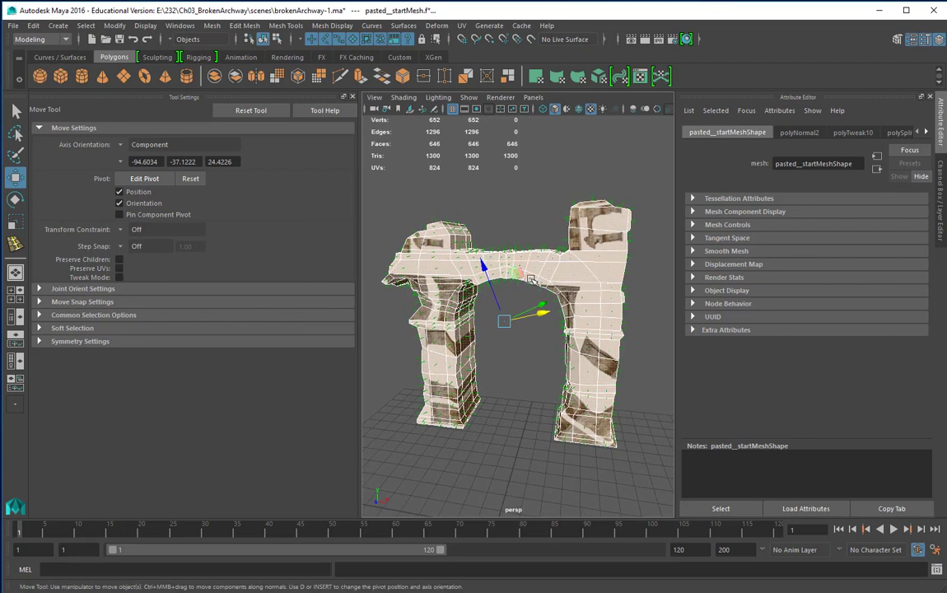
Turn off the face normals display on the archway mesh
{"action": "left_click", "coordinate": [133, 27]}
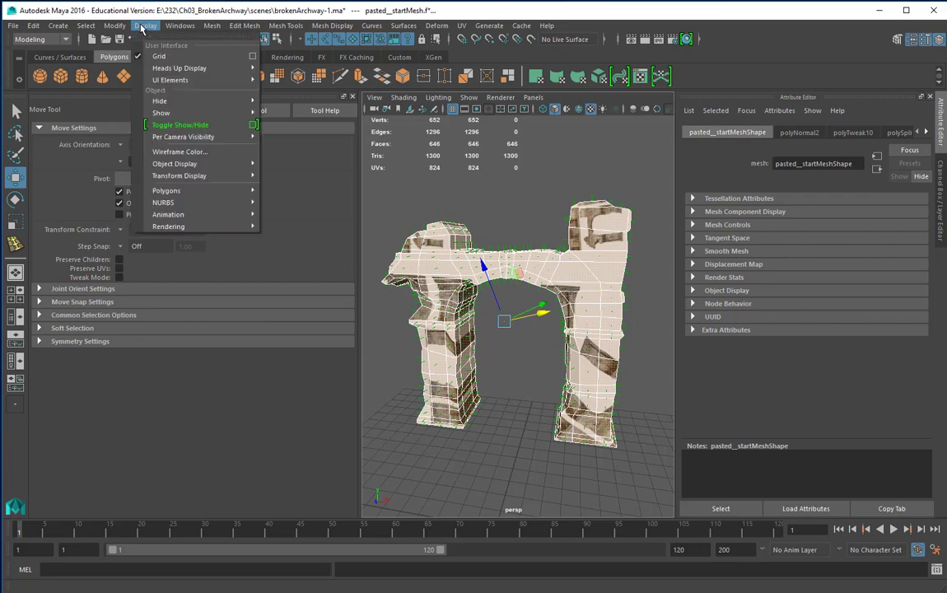
{"action": "mouse_move", "coordinate": [198, 190]}
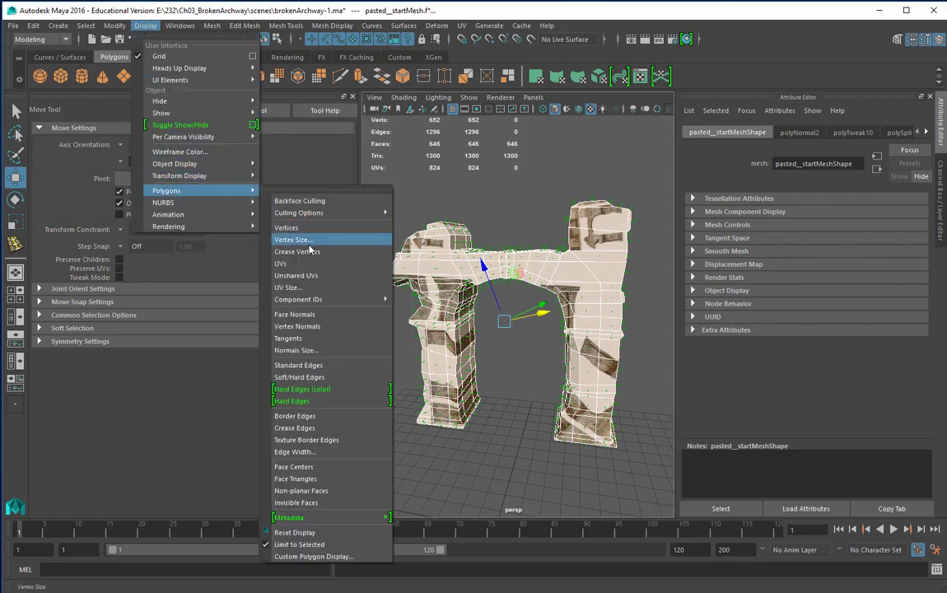
{"action": "left_click", "coordinate": [308, 314]}
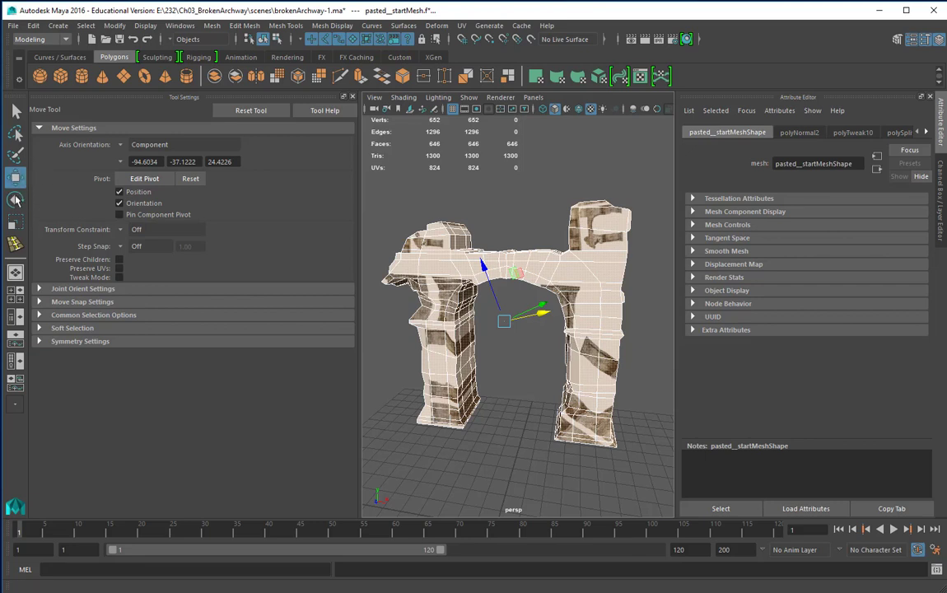
Reset the Move tool to its default settings and return the archway to object mode
{"action": "left_click", "coordinate": [252, 110]}
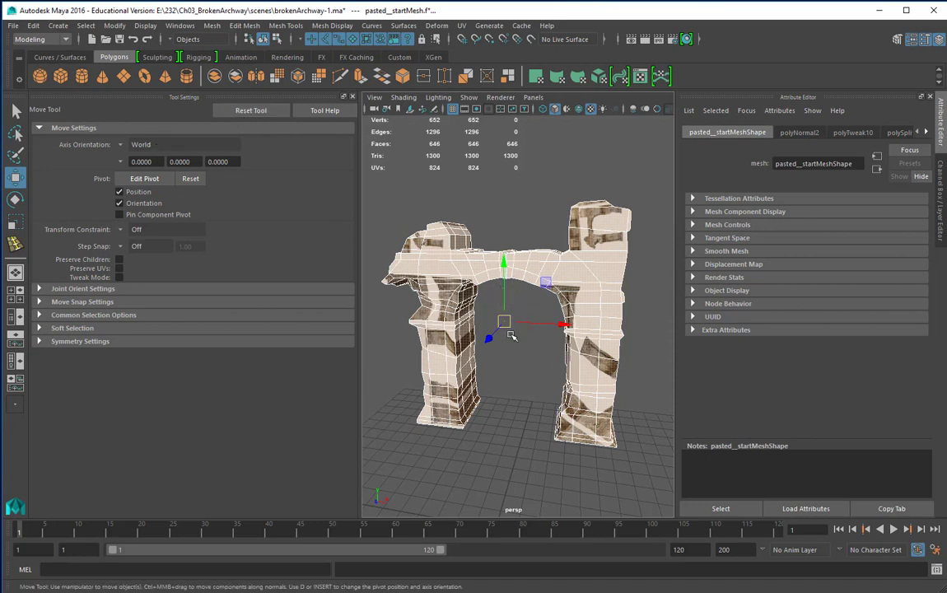
{"action": "mouse_move", "coordinate": [529, 350]}
{"action": "left_mouse_down", "text": "alt"}
{"action": "mouse_move", "coordinate": [541, 342]}
{"action": "mouse_move", "coordinate": [531, 344]}
{"action": "left_mouse_up", "text": "alt"}
{"action": "left_click_drag", "start_coordinate": [434, 510], "coordinate": [417, 499], "text": "alt"}
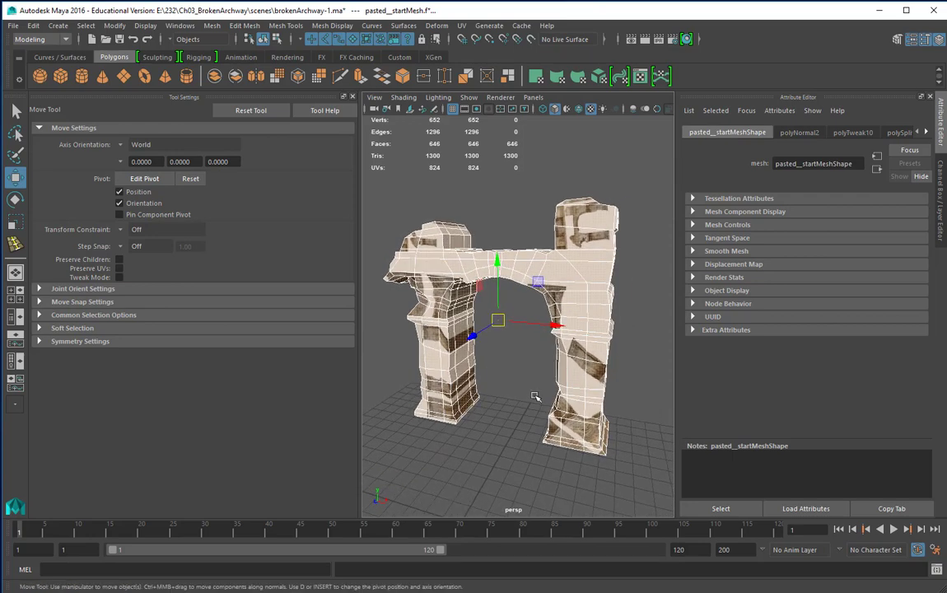
{"action": "key", "text": "F8"}
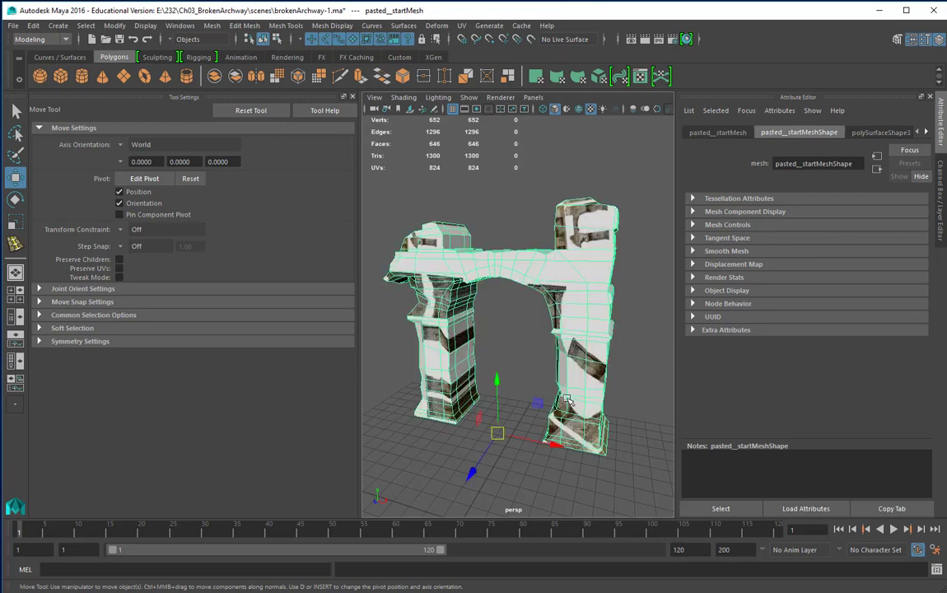
{"action": "left_click_drag", "start_coordinate": [567, 400], "coordinate": [546, 381], "text": "alt"}
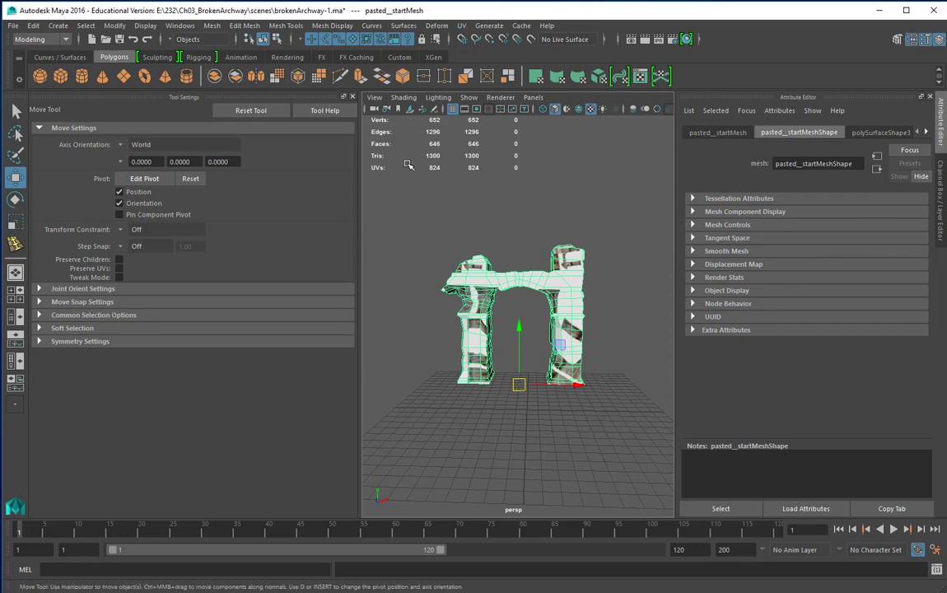
Close the tool settings to widen the perspective view, and open the UV Editor for the archway mesh
{"action": "key", "text": "space"}
{"action": "key", "text": "space"}
{"action": "left_click", "coordinate": [353, 97]}
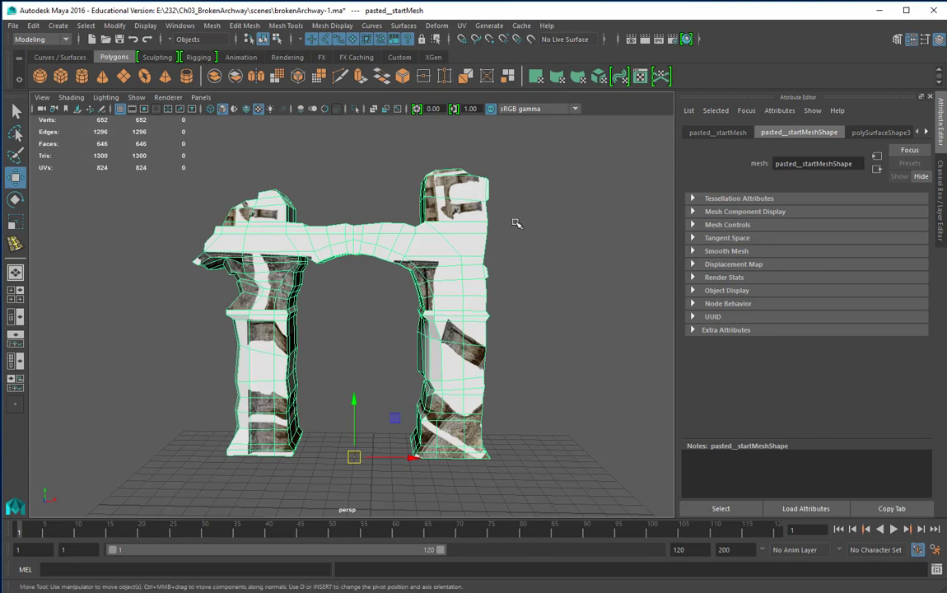
{"action": "left_click_drag", "start_coordinate": [511, 231], "coordinate": [383, 244], "text": "alt"}
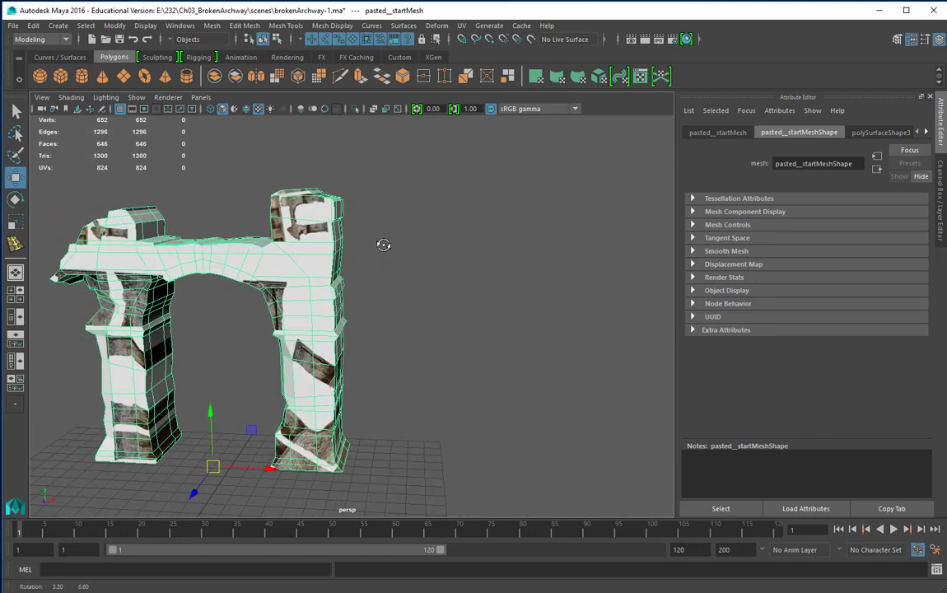
{"action": "left_click", "coordinate": [463, 27]}
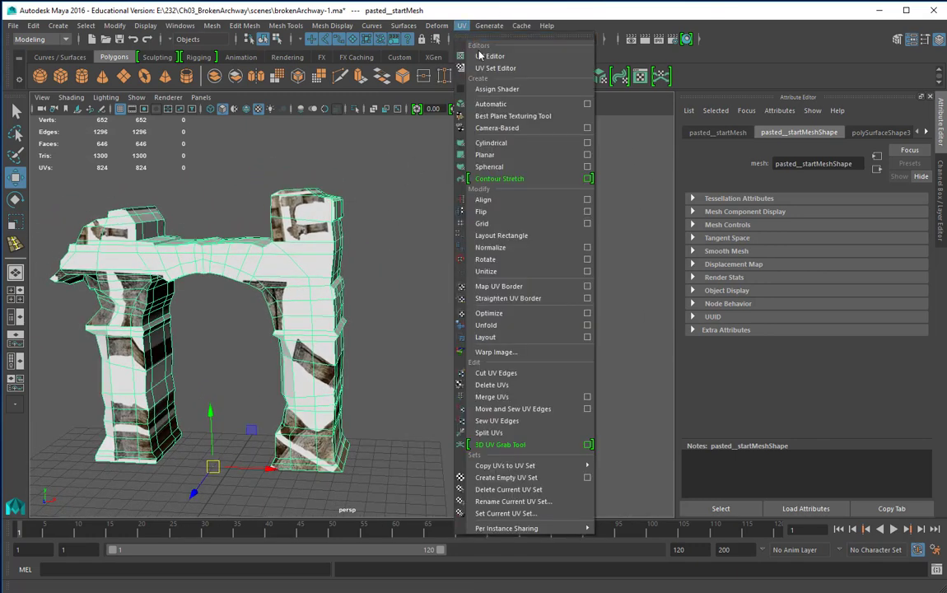
{"action": "left_click", "coordinate": [488, 56]}
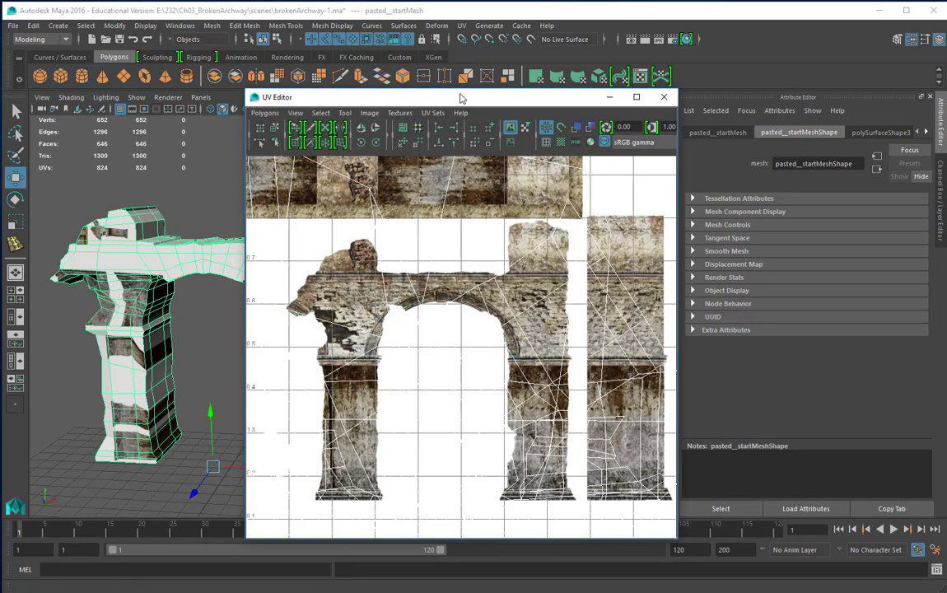
Place the UV Editor beside the archway model, dim its texture image and frame the whole UV square
{"action": "left_click_drag", "start_coordinate": [461, 98], "coordinate": [688, 81]}
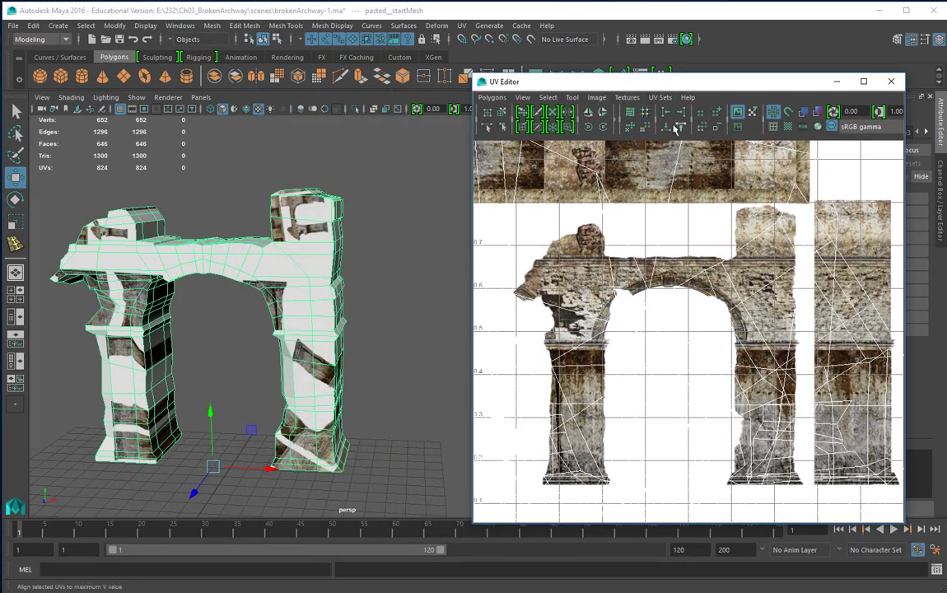
{"action": "left_click", "coordinate": [599, 97]}
{"action": "left_click", "coordinate": [608, 130]}
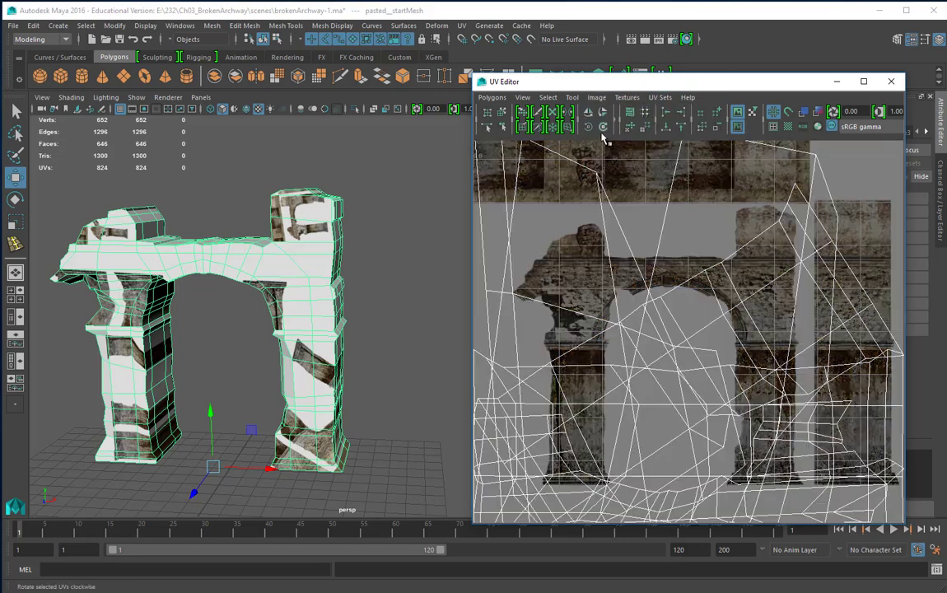
{"action": "scroll", "coordinate": [756, 257], "scroll_direction": "down", "scroll_amount": 3}
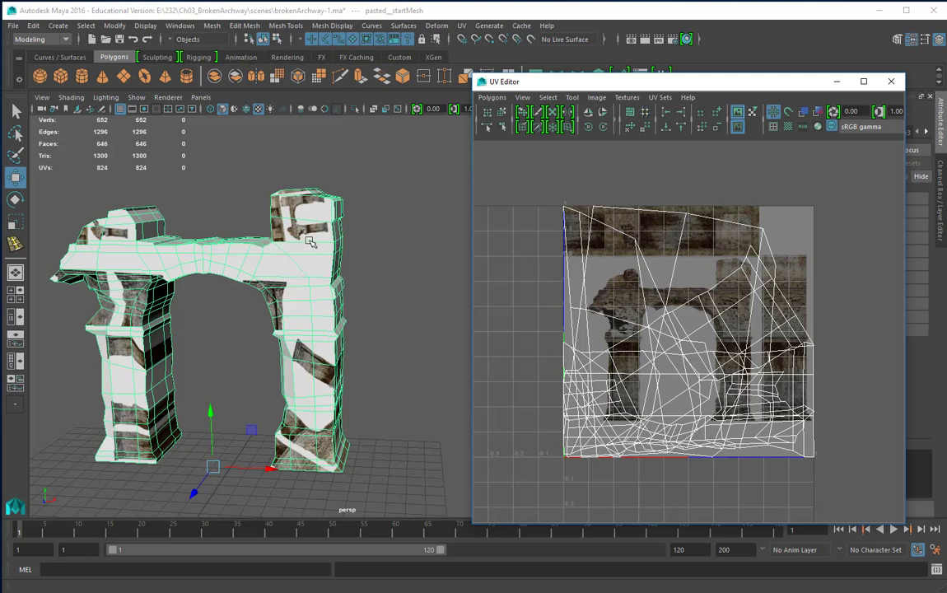
Project planar UVs onto the archway from the Z axis, fitted to the bounding box with the image width/height ratio kept
{"action": "left_click", "coordinate": [459, 26]}
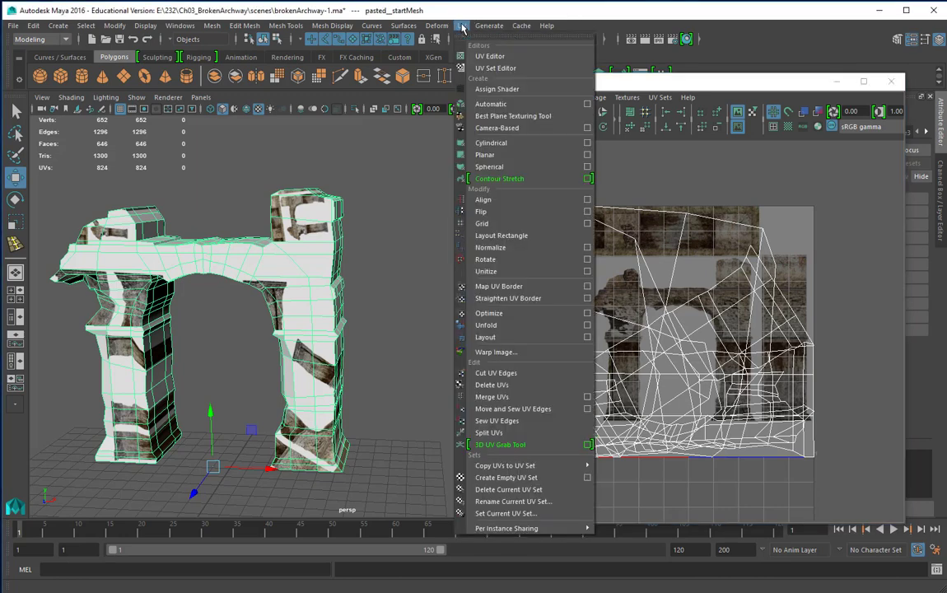
{"action": "left_click", "coordinate": [588, 155]}
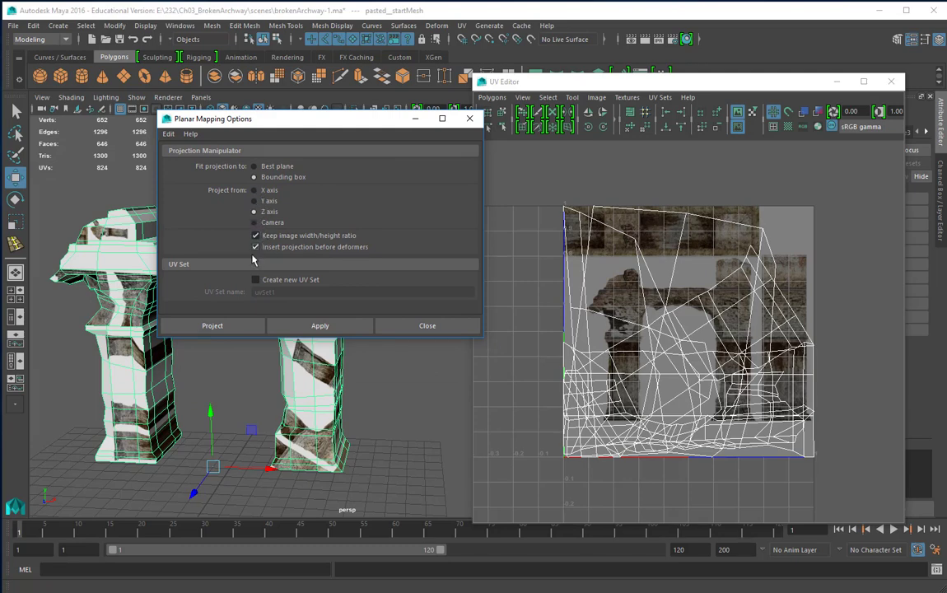
{"action": "left_click", "coordinate": [212, 326]}
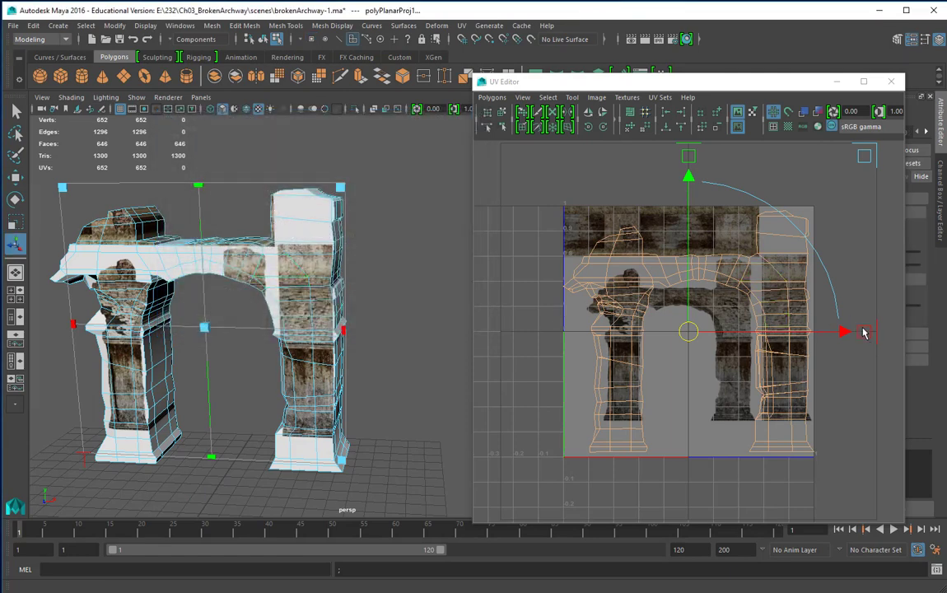
Scale down and move the planar projection until the archway UVs line up with the full archway picture in the texture
{"action": "left_click_drag", "start_coordinate": [864, 332], "coordinate": [837, 332]}
{"action": "left_click_drag", "start_coordinate": [689, 156], "coordinate": [687, 190]}
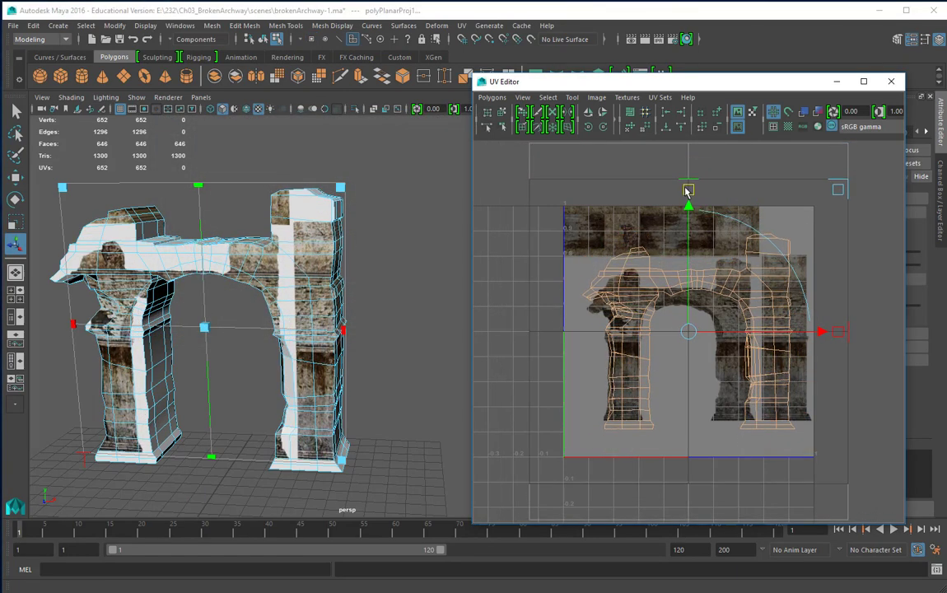
{"action": "left_click_drag", "start_coordinate": [837, 332], "coordinate": [813, 332]}
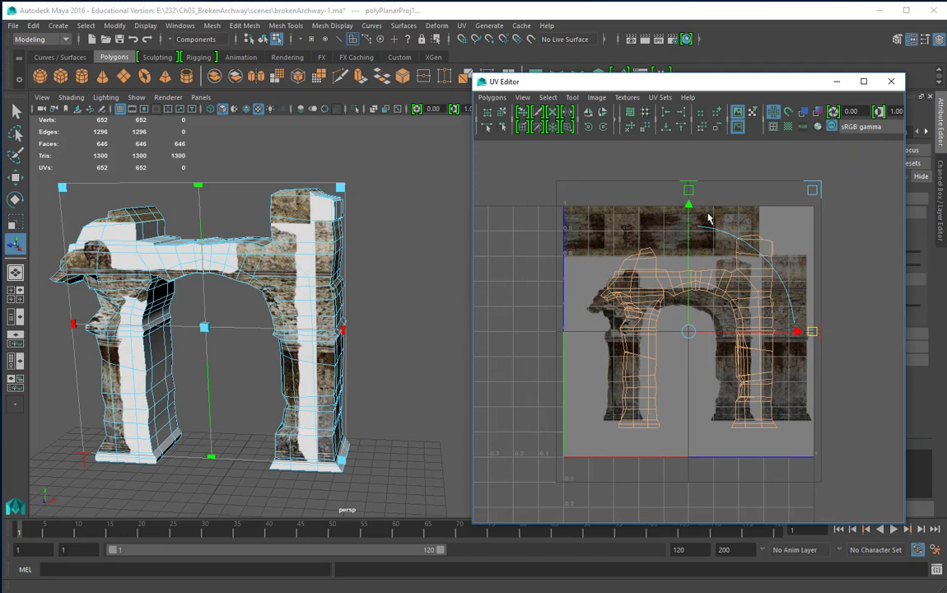
{"action": "left_click_drag", "start_coordinate": [689, 191], "coordinate": [689, 212]}
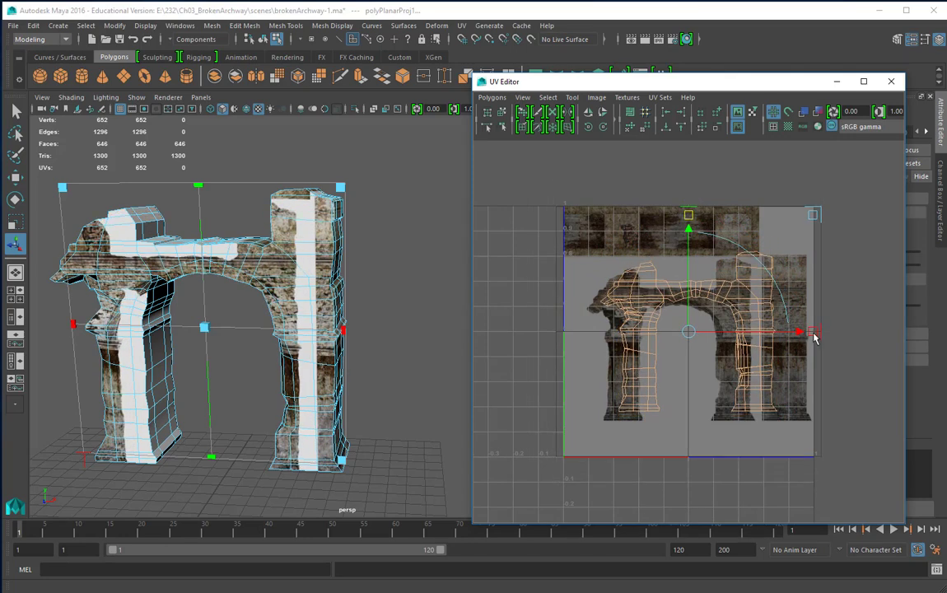
{"action": "left_click_drag", "start_coordinate": [814, 334], "coordinate": [769, 332]}
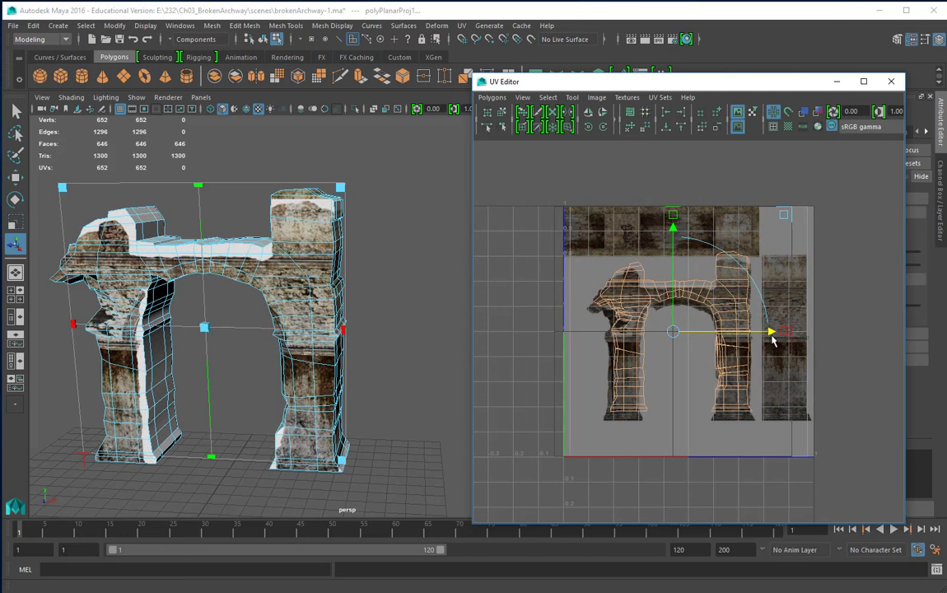
{"action": "left_click_drag", "start_coordinate": [671, 228], "coordinate": [672, 236]}
{"action": "left_click_drag", "start_coordinate": [788, 340], "coordinate": [772, 340]}
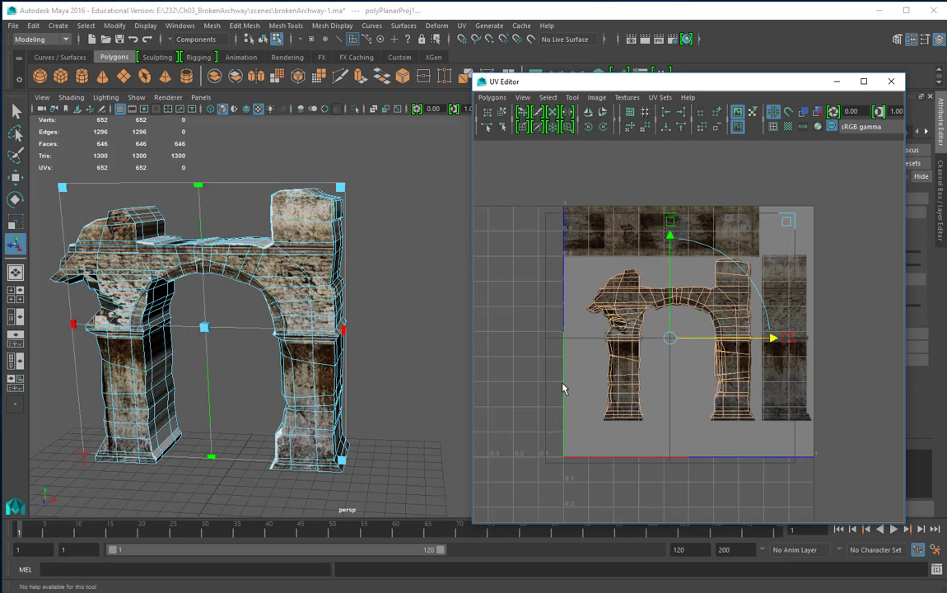
Select the UVs along the lower inner edge of the right pillar and shift them slightly inward onto the stone texture
{"action": "scroll", "coordinate": [687, 438], "scroll_direction": "up", "scroll_amount": 5}
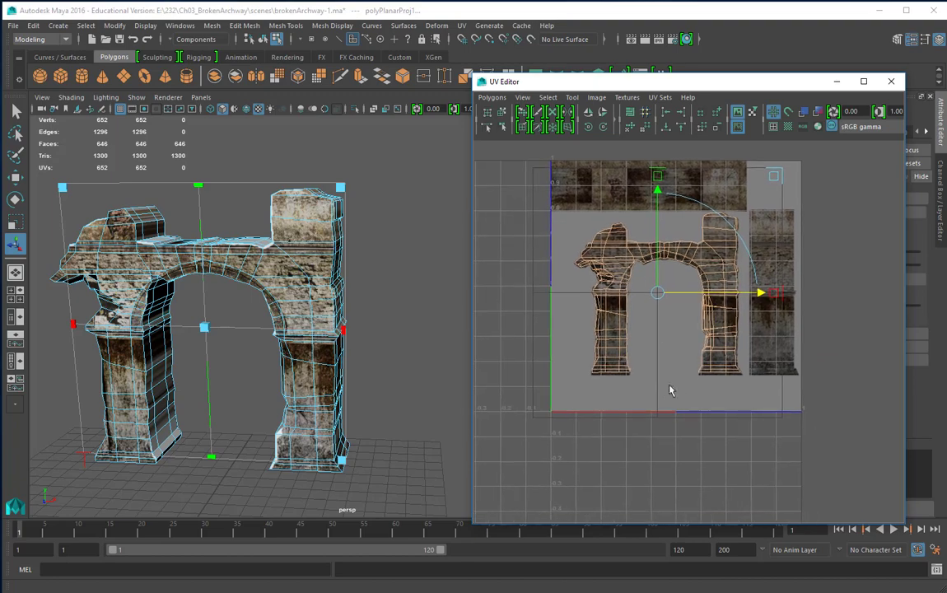
{"action": "scroll", "coordinate": [754, 414], "scroll_direction": "up", "scroll_amount": 2}
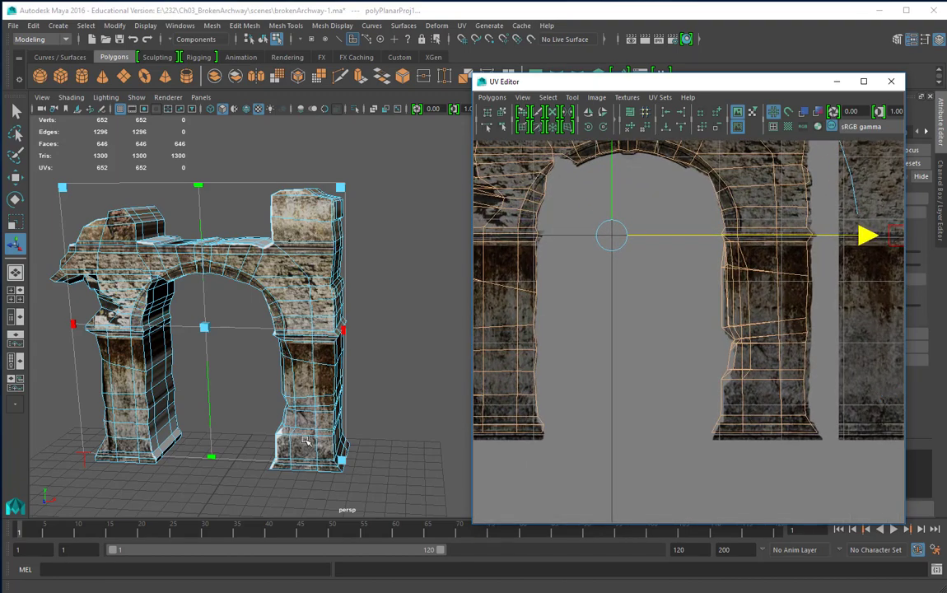
{"action": "left_click_drag", "start_coordinate": [307, 440], "coordinate": [354, 458], "text": "alt"}
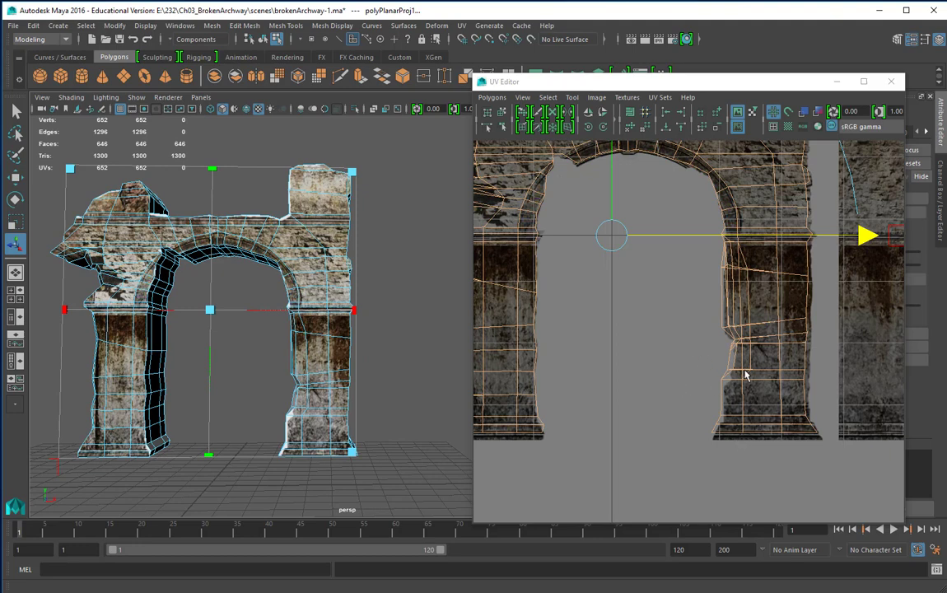
{"action": "right_click_drag", "start_coordinate": [746, 375], "coordinate": [722, 360]}
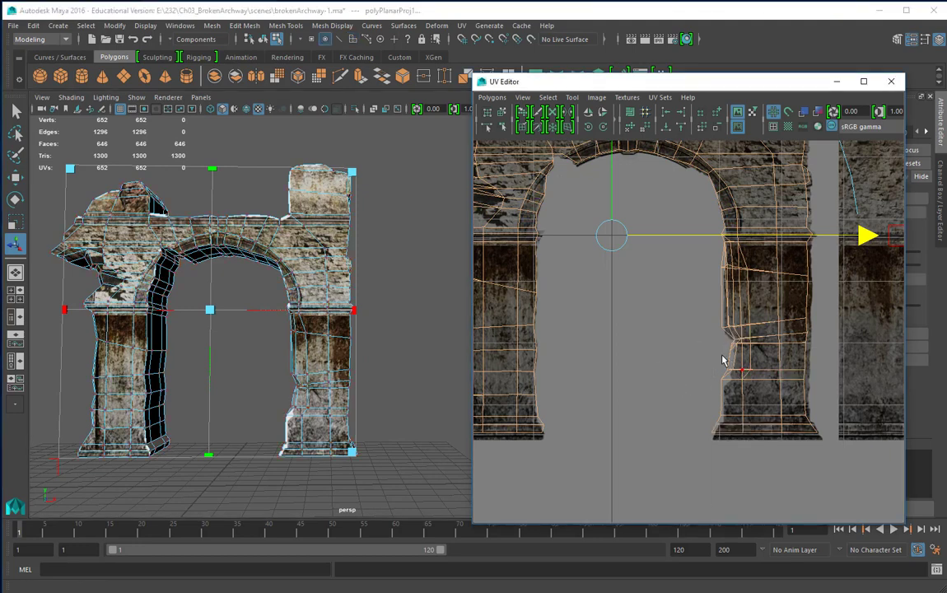
{"action": "left_click_drag", "start_coordinate": [694, 336], "coordinate": [759, 451]}
{"action": "key", "text": "w"}
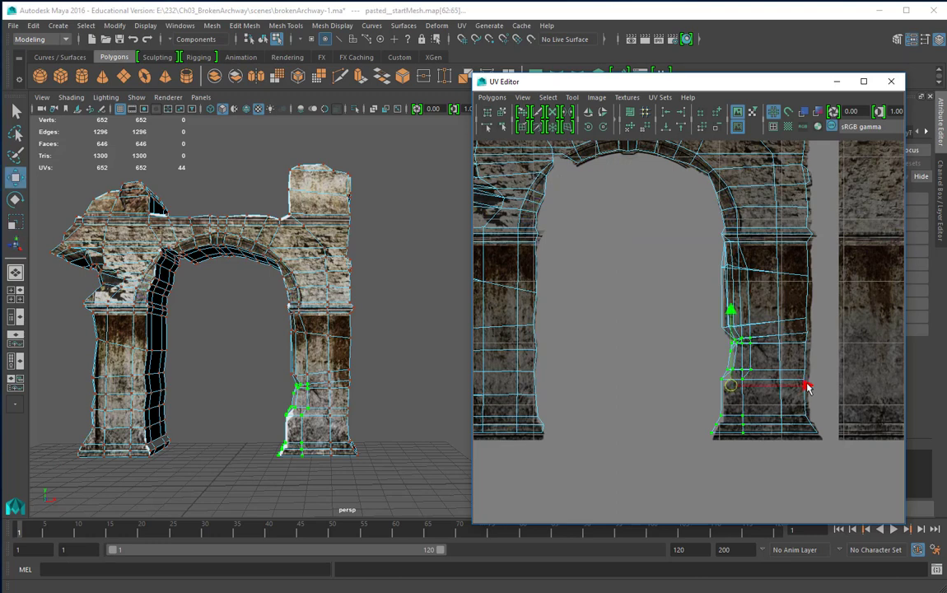
{"action": "left_click", "coordinate": [325, 39]}
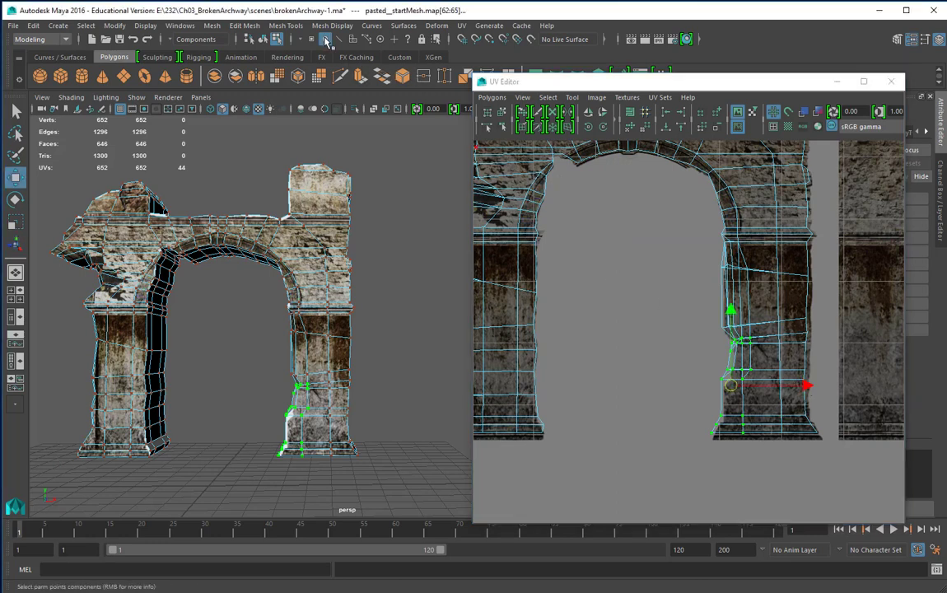
{"action": "right_click_drag", "start_coordinate": [749, 355], "coordinate": [803, 355]}
{"action": "left_click_drag", "start_coordinate": [749, 458], "coordinate": [750, 458]}
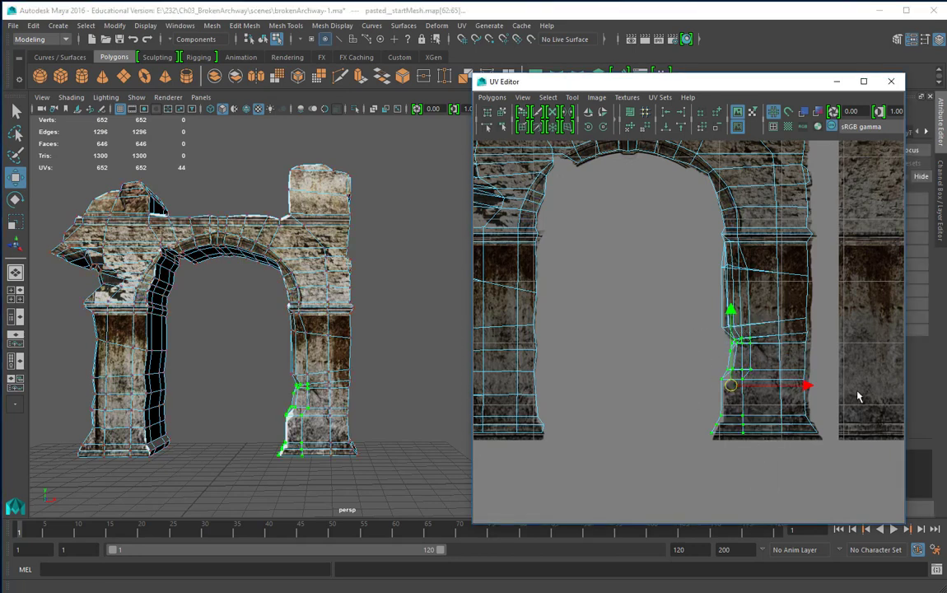
{"action": "left_click_drag", "start_coordinate": [806, 386], "coordinate": [812, 387]}
Nudge the corner UV at the break in the right pillar's inner edge slightly inward to reduce the white background on the stone
{"action": "middle_click_drag", "start_coordinate": [279, 449], "coordinate": [305, 395], "text": "alt"}
{"action": "right_click_drag", "start_coordinate": [304, 395], "coordinate": [480, 395], "text": "alt"}
{"action": "middle_click_drag", "start_coordinate": [373, 419], "coordinate": [392, 371], "text": "alt"}
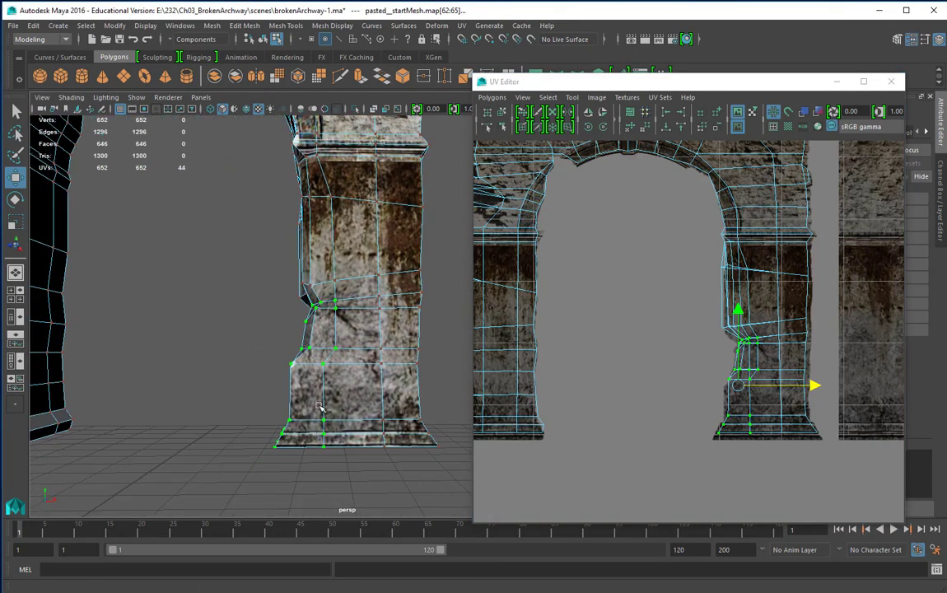
{"action": "right_click_drag", "start_coordinate": [693, 397], "coordinate": [899, 397], "text": "alt"}
{"action": "middle_click_drag", "start_coordinate": [858, 386], "coordinate": [762, 317], "text": "alt"}
{"action": "right_click_drag", "start_coordinate": [550, 343], "coordinate": [934, 374], "text": "alt"}
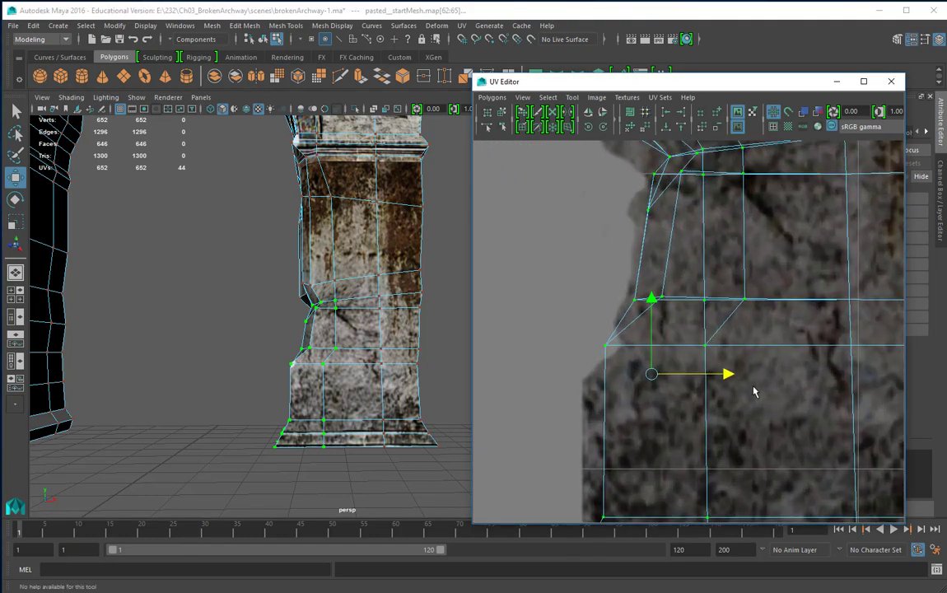
{"action": "right_click_drag", "start_coordinate": [532, 360], "coordinate": [636, 351], "text": "alt"}
{"action": "left_click_drag", "start_coordinate": [595, 352], "coordinate": [595, 354]}
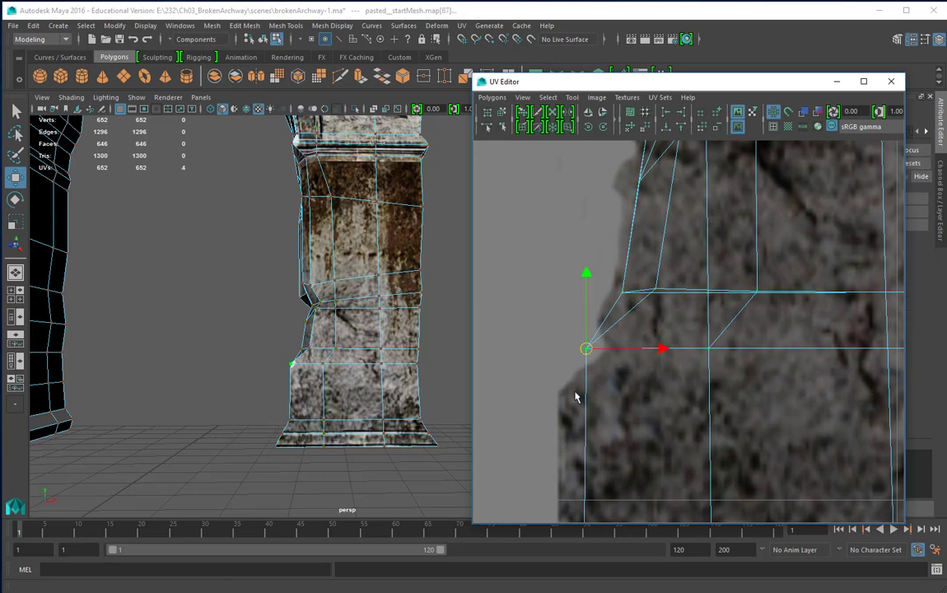
{"action": "right_click_drag", "start_coordinate": [253, 374], "coordinate": [508, 381], "text": "alt"}
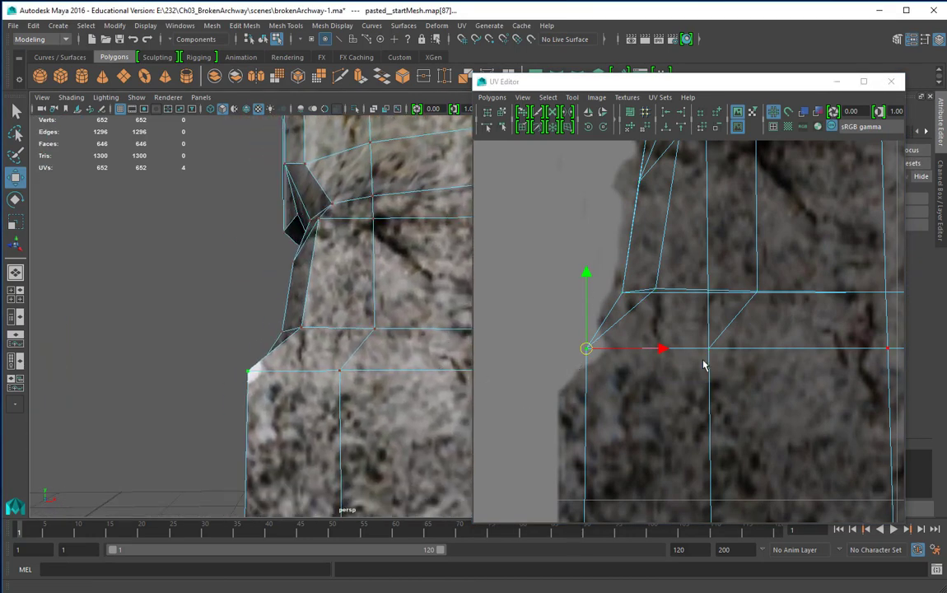
{"action": "mouse_move", "coordinate": [663, 350]}
{"action": "left_mouse_down"}
{"action": "mouse_move", "coordinate": [690, 347]}
{"action": "mouse_move", "coordinate": [650, 347]}
{"action": "mouse_move", "coordinate": [665, 350]}
{"action": "left_mouse_up"}
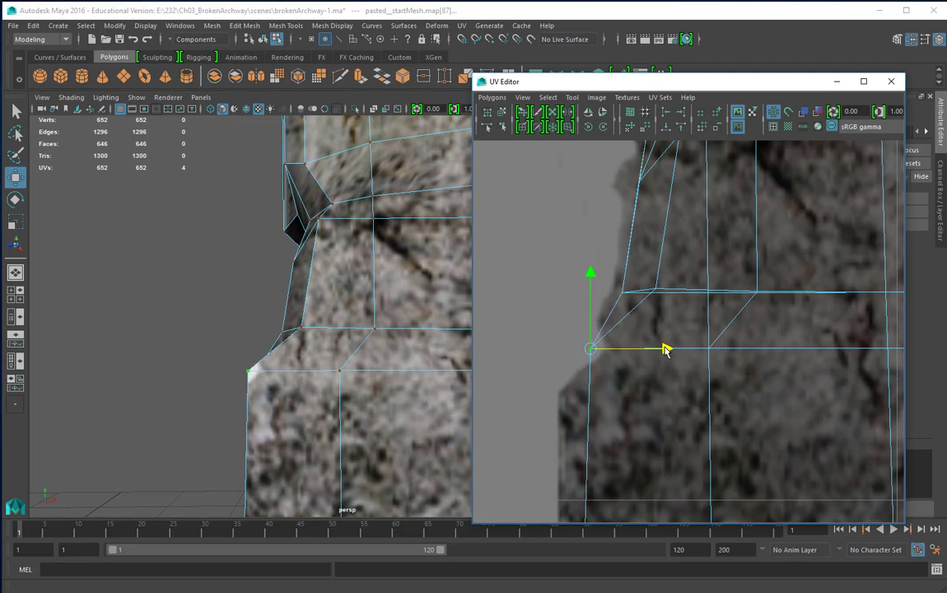
Switch to the side view and select the archway faces spanning its depth, between the front and back surfaces
{"action": "scroll", "coordinate": [665, 350], "scroll_direction": "down", "scroll_amount": 8}
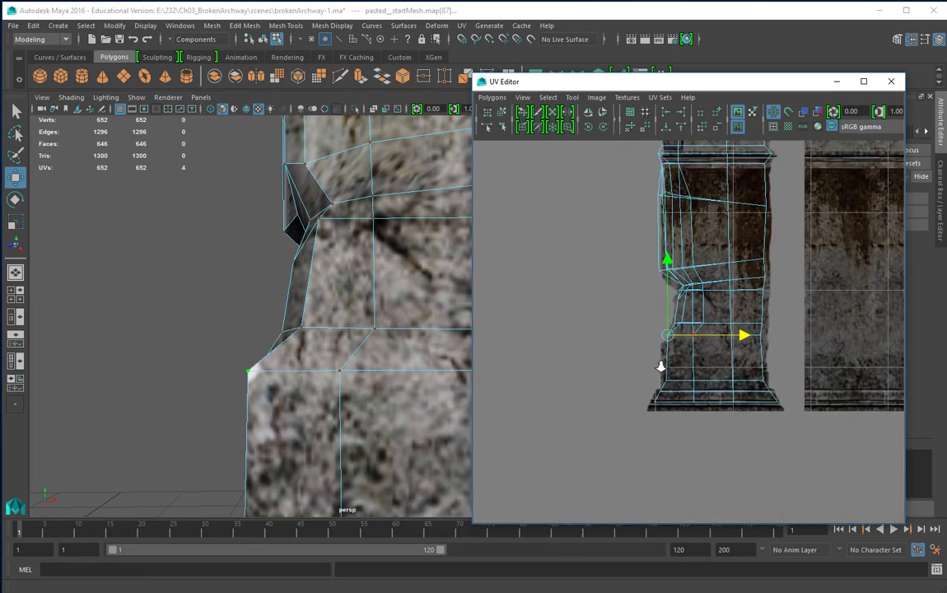
{"action": "scroll", "coordinate": [663, 311], "scroll_direction": "down", "scroll_amount": 3}
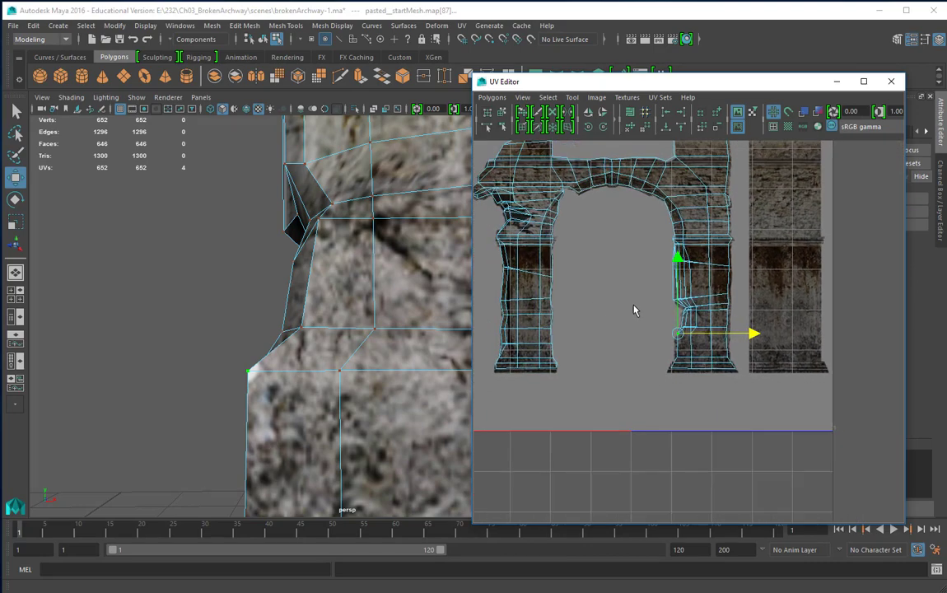
{"action": "middle_click", "coordinate": [333, 277]}
{"action": "scroll", "coordinate": [347, 280], "scroll_direction": "down", "scroll_amount": 8}
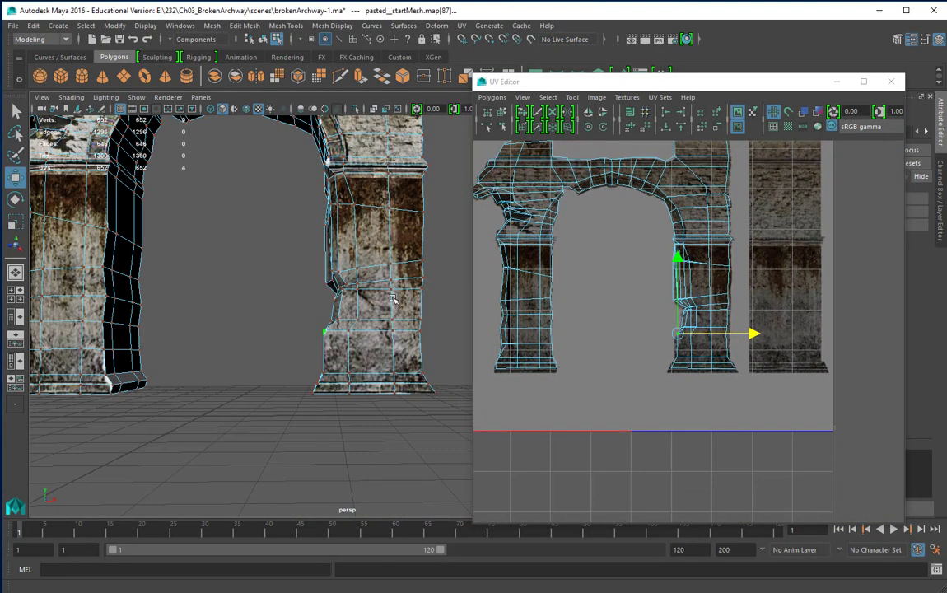
{"action": "left_click_drag", "start_coordinate": [395, 302], "coordinate": [313, 271], "text": "alt"}
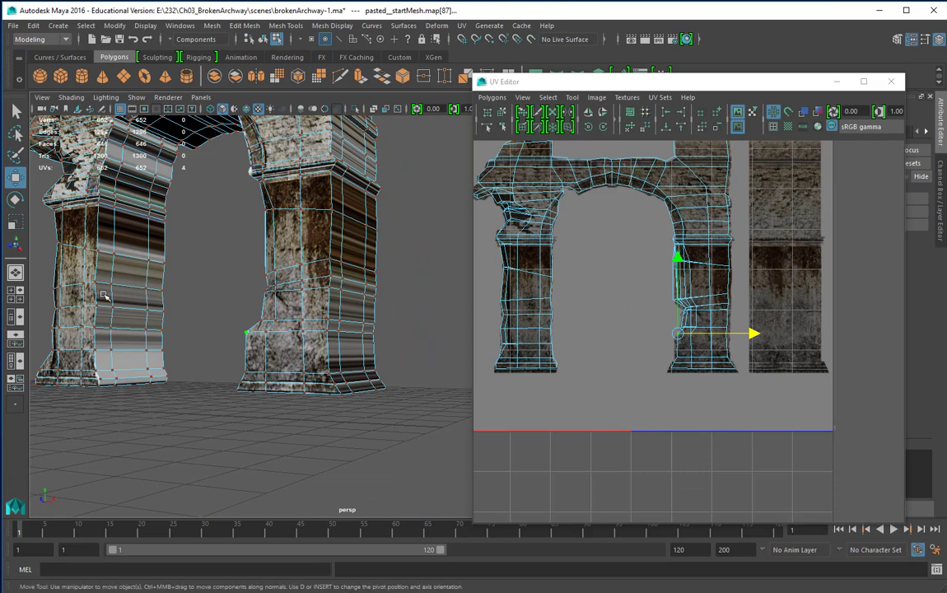
{"action": "left_click", "coordinate": [203, 97]}
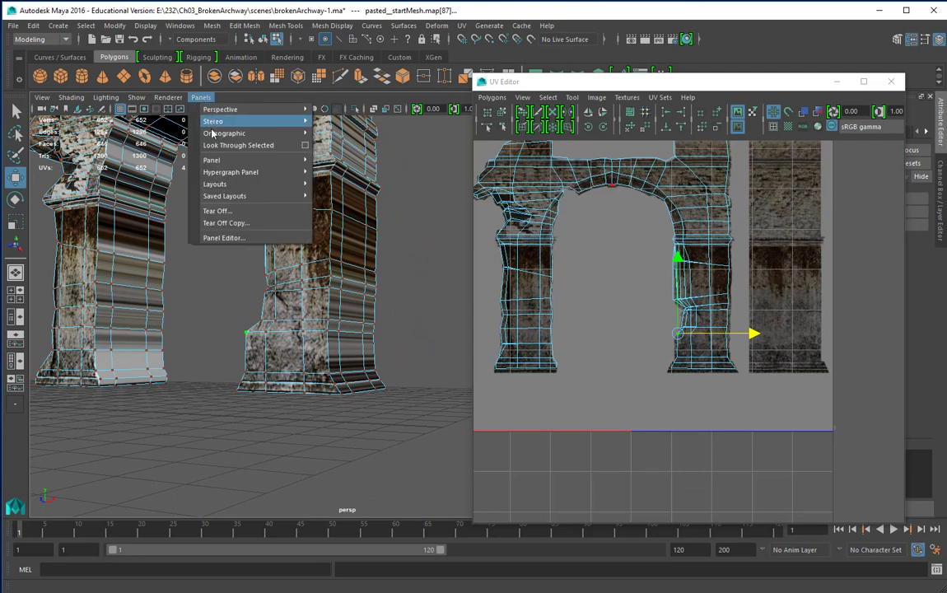
{"action": "mouse_move", "coordinate": [247, 134]}
{"action": "left_click", "coordinate": [346, 146]}
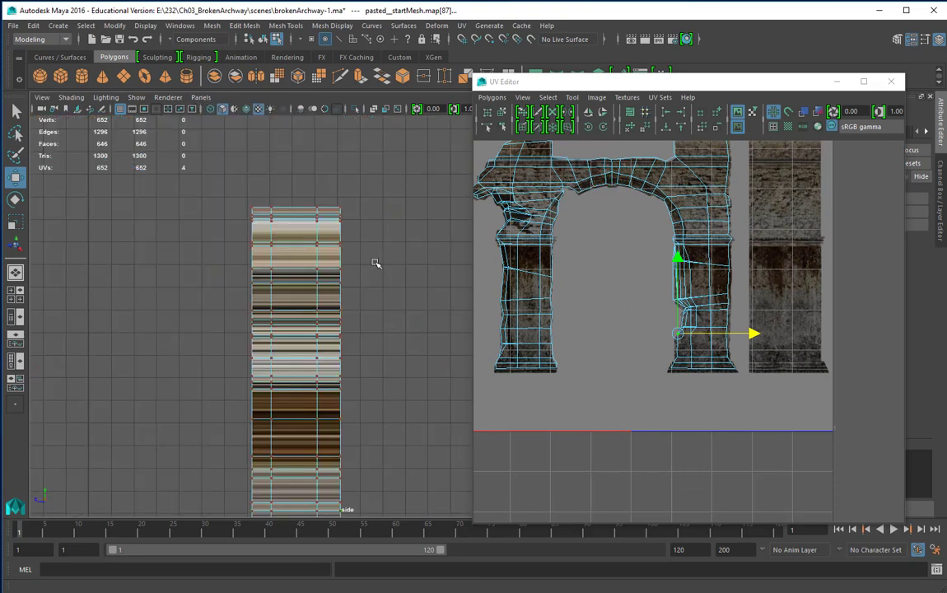
{"action": "right_click_drag", "start_coordinate": [291, 230], "coordinate": [294, 260]}
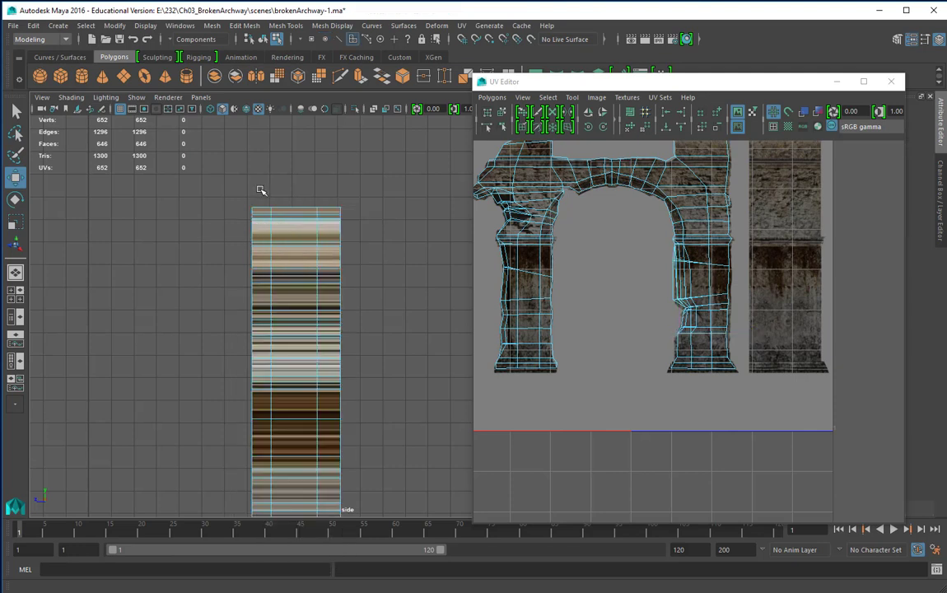
{"action": "left_click_drag", "start_coordinate": [260, 190], "coordinate": [330, 517]}
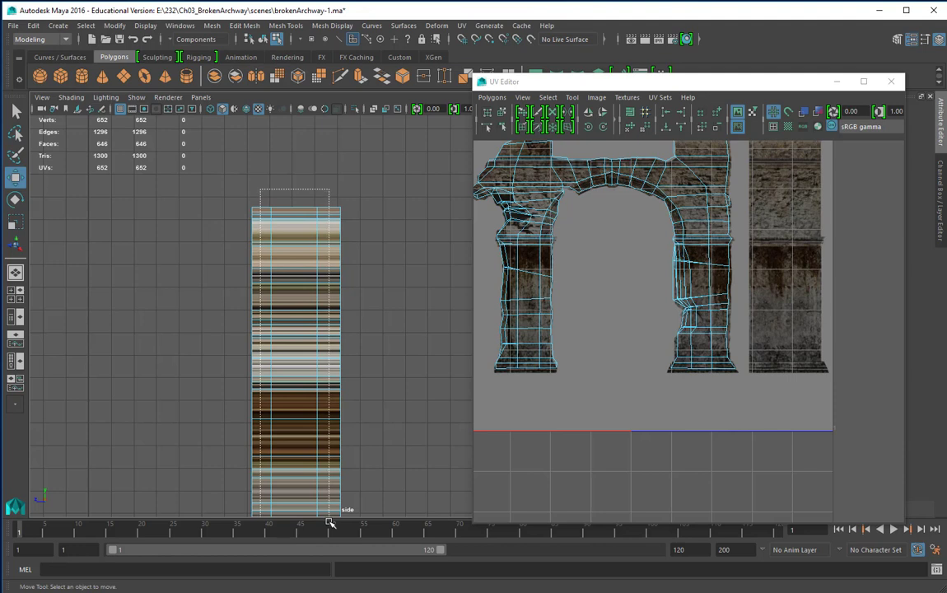
{"action": "left_click_drag", "start_coordinate": [328, 524], "coordinate": [328, 522]}
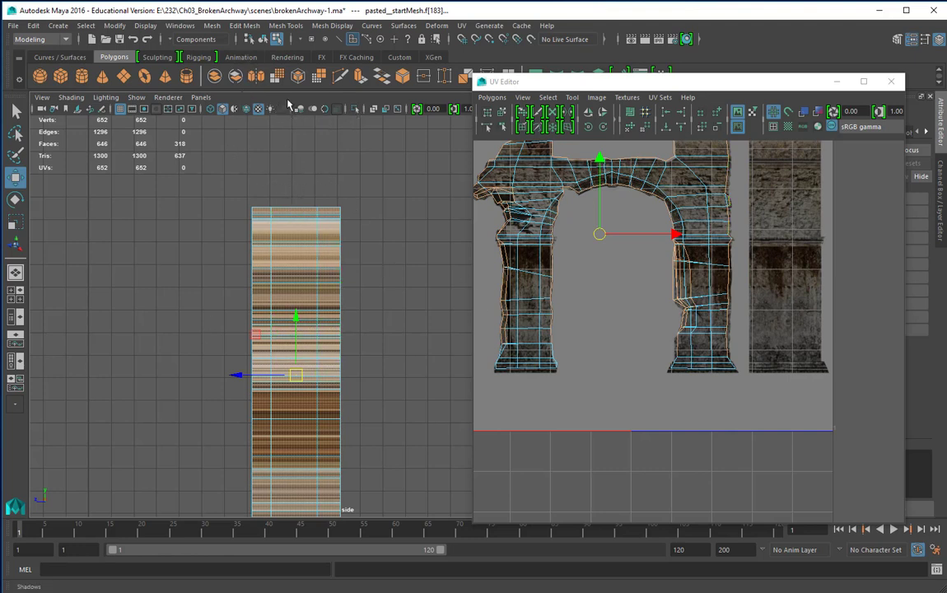
Return to the perspective view and remove the stray front faces on the right pillar from the side-face selection
{"action": "left_click", "coordinate": [16, 274]}
{"action": "scroll", "coordinate": [186, 304], "scroll_direction": "down", "scroll_amount": 3}
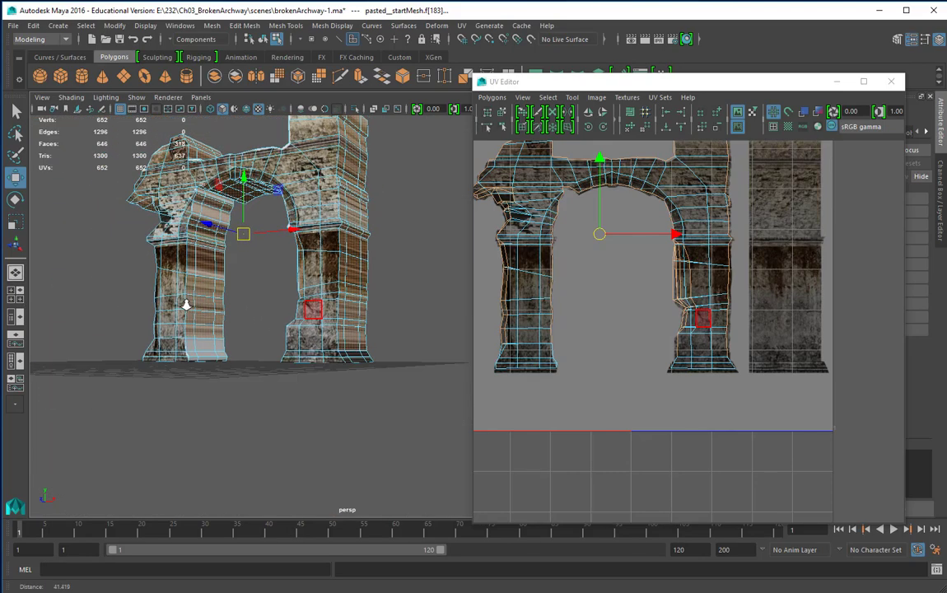
{"action": "left_click_drag", "start_coordinate": [186, 304], "coordinate": [323, 305], "text": "alt"}
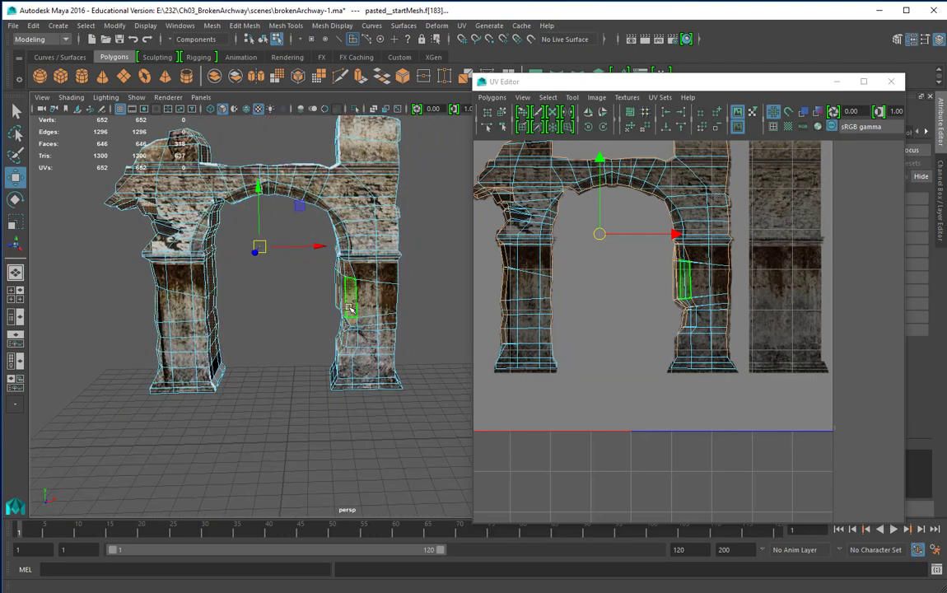
{"action": "left_click", "coordinate": [386, 308]}
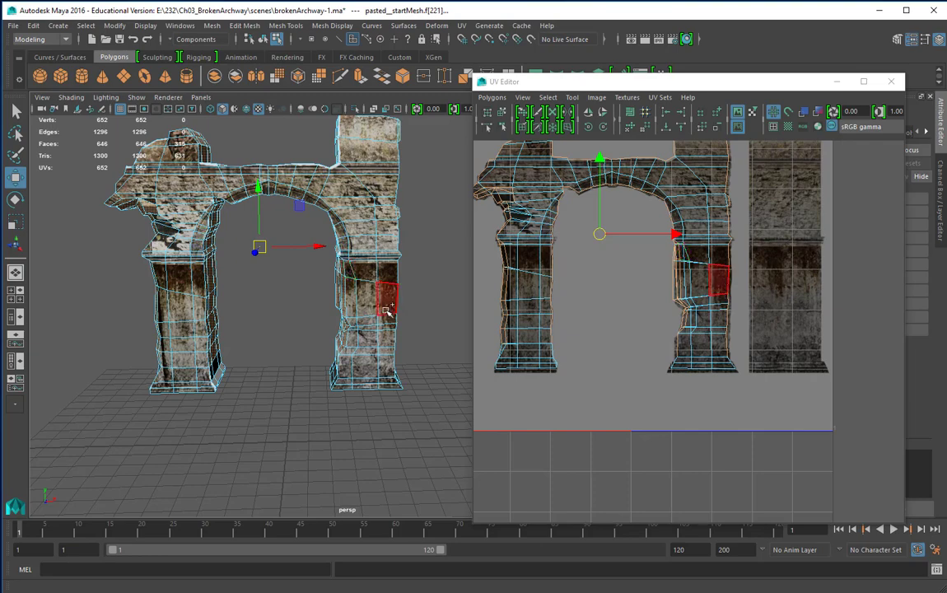
{"action": "left_click_drag", "start_coordinate": [317, 310], "coordinate": [306, 286], "text": "alt"}
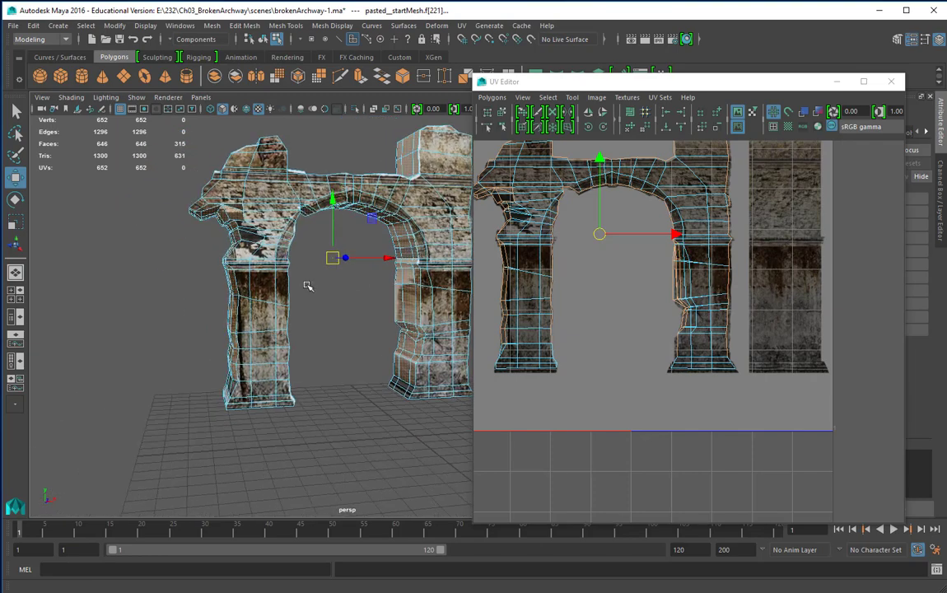
Deselect the stray front faces around the broken area beneath the left overhang, above the left pillar
{"action": "middle_click_drag", "start_coordinate": [279, 251], "coordinate": [333, 309], "text": "alt"}
{"action": "right_click_drag", "start_coordinate": [197, 235], "coordinate": [247, 247], "text": "alt"}
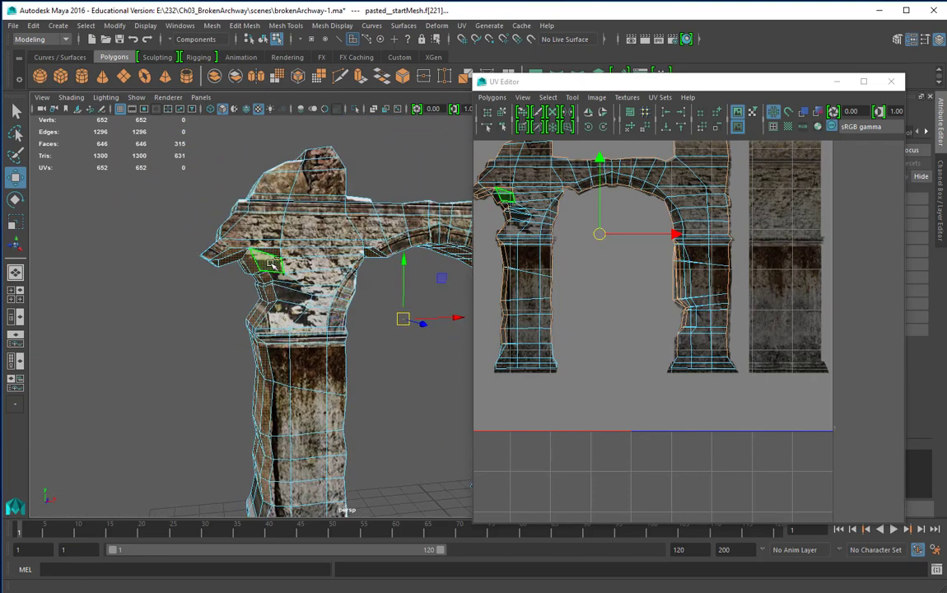
{"action": "left_click", "coordinate": [270, 263], "text": "ctrl"}
{"action": "left_click_drag", "start_coordinate": [381, 322], "coordinate": [336, 328], "text": "alt"}
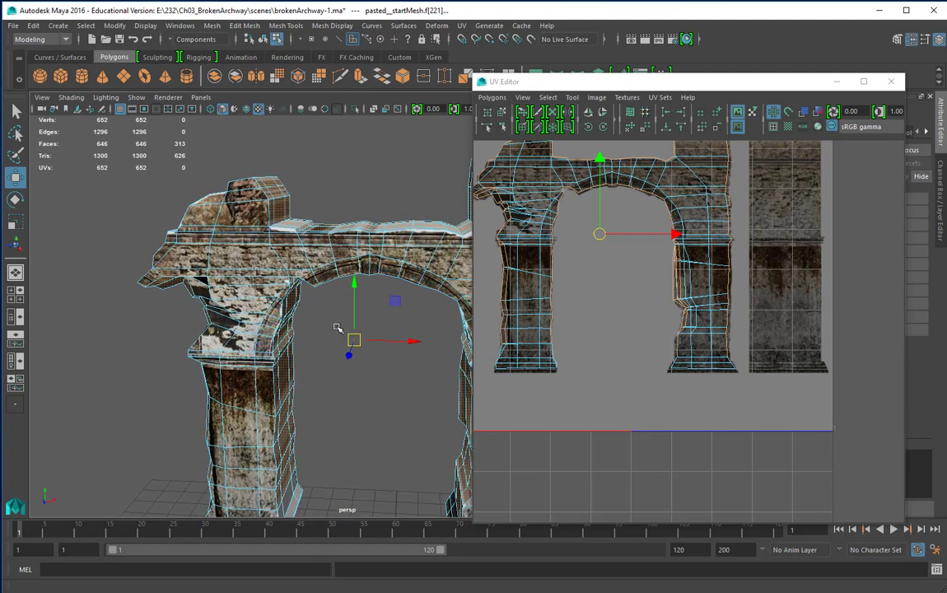
{"action": "left_click", "coordinate": [168, 286], "text": "ctrl"}
{"action": "left_click", "coordinate": [191, 284], "text": "ctrl"}
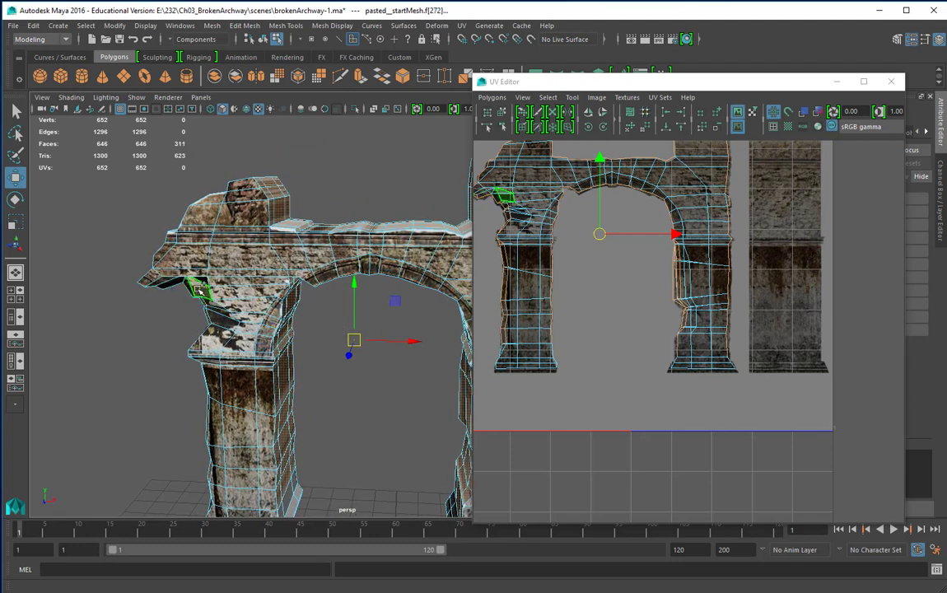
{"action": "left_click", "coordinate": [197, 289], "text": "ctrl"}
{"action": "scroll", "coordinate": [353, 328], "scroll_direction": "down", "scroll_amount": 3}
{"action": "left_click_drag", "start_coordinate": [343, 327], "coordinate": [362, 304], "text": "alt"}
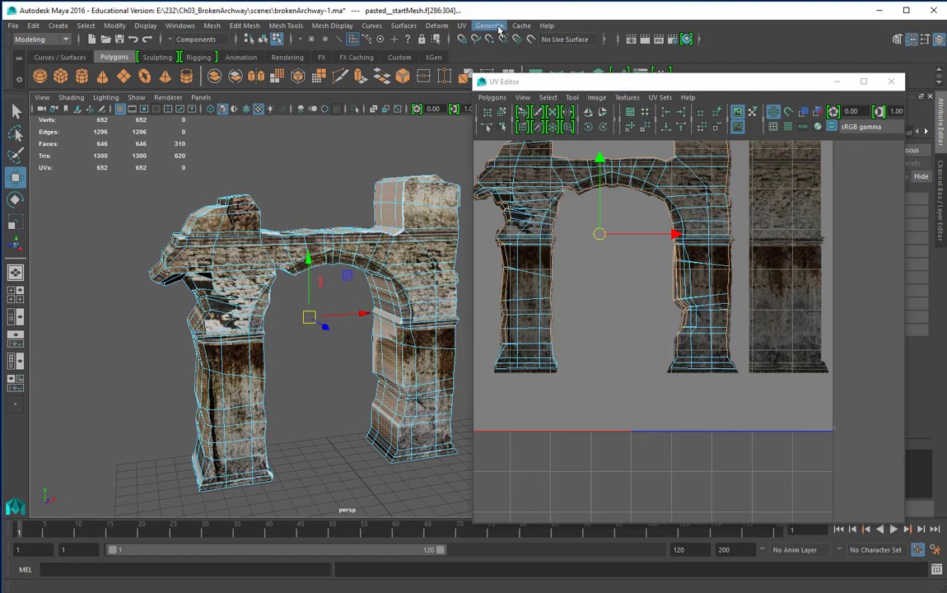
Apply a planar projection along the X axis to the selected side faces, fitted to the bounding box with the image ratio kept
{"action": "left_click", "coordinate": [462, 26]}
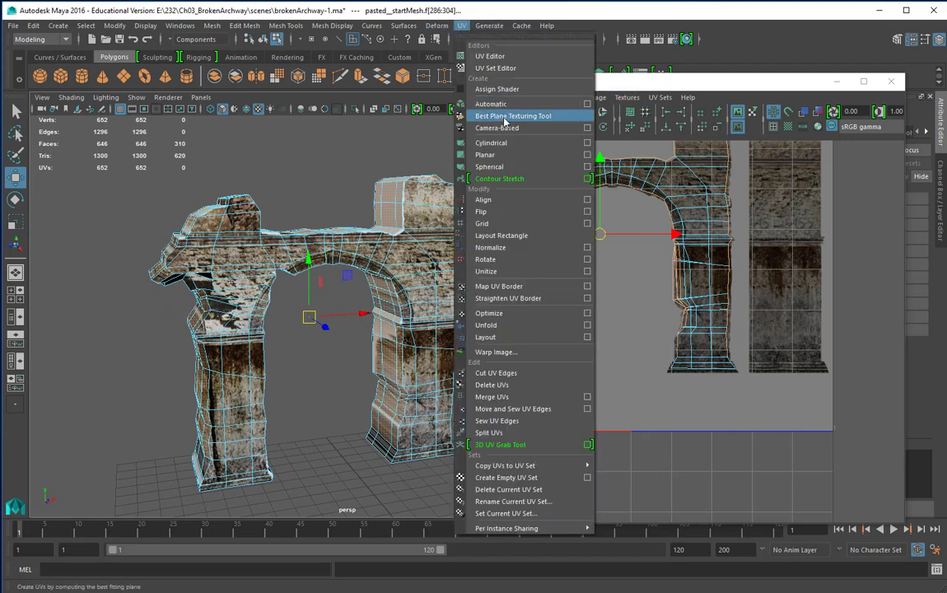
{"action": "left_click", "coordinate": [588, 157]}
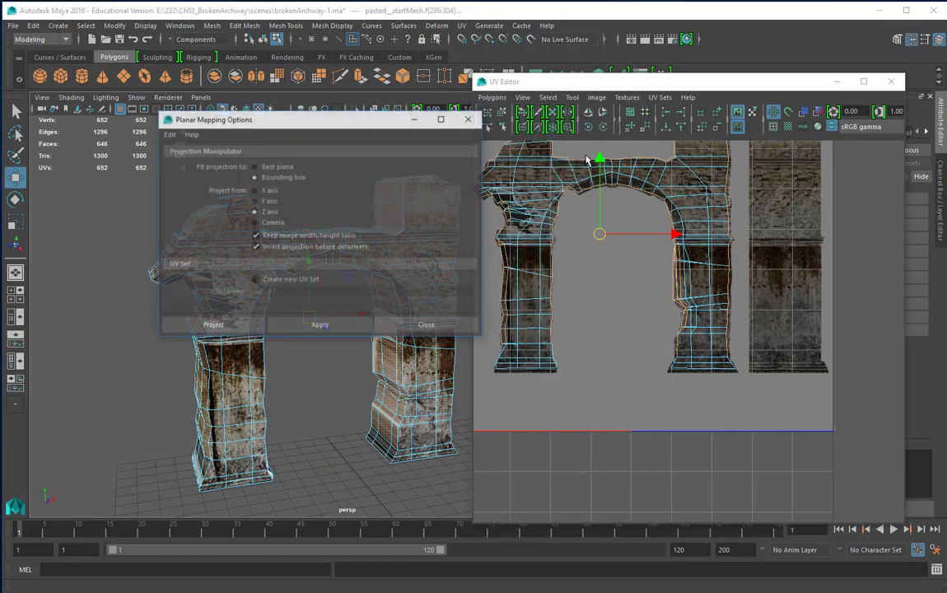
{"action": "left_click", "coordinate": [225, 325]}
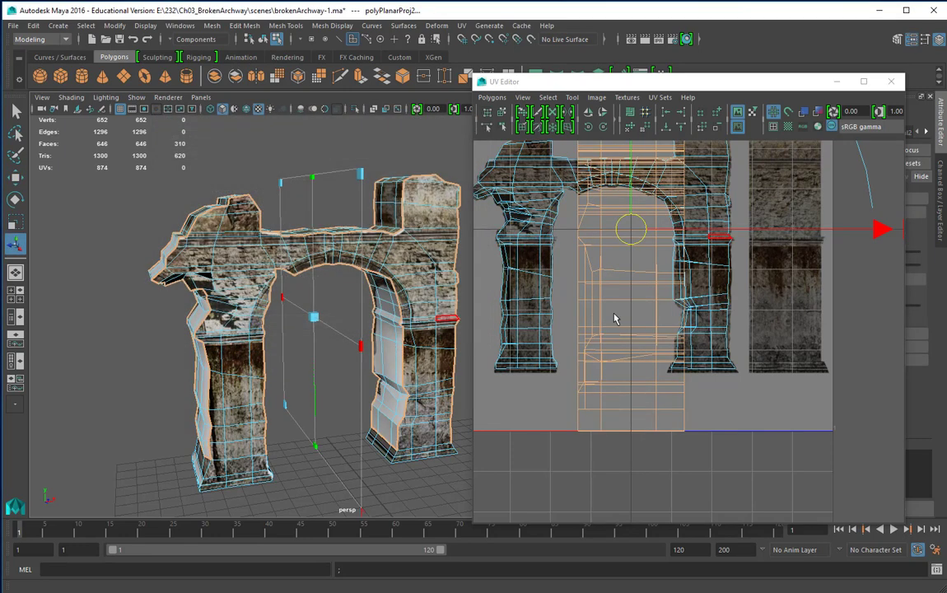
Scale down and move the new projection until its UVs fit the separate side pillar picture in the texture
{"action": "scroll", "coordinate": [787, 297], "scroll_direction": "down", "scroll_amount": 5}
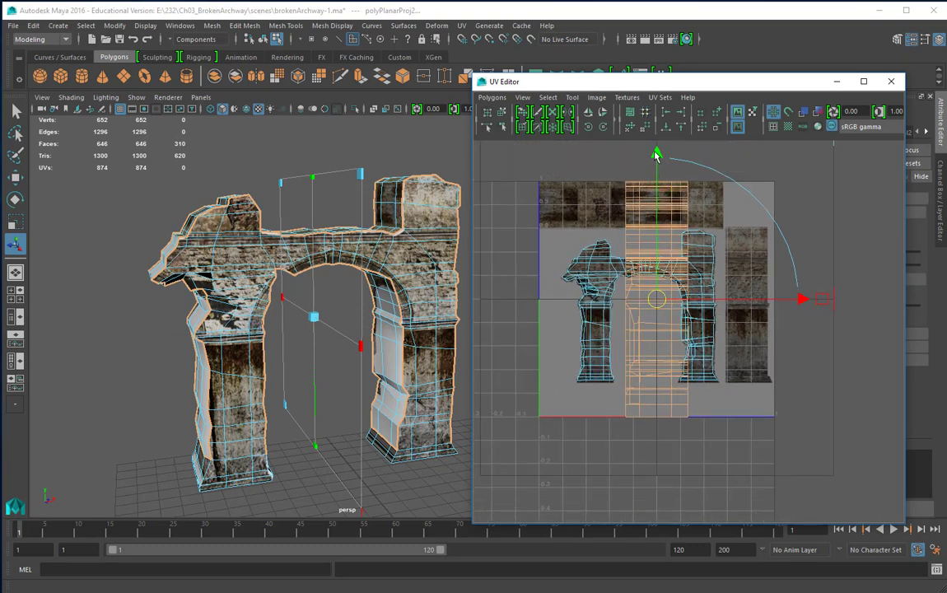
{"action": "scroll", "coordinate": [681, 190], "scroll_direction": "down", "scroll_amount": 3}
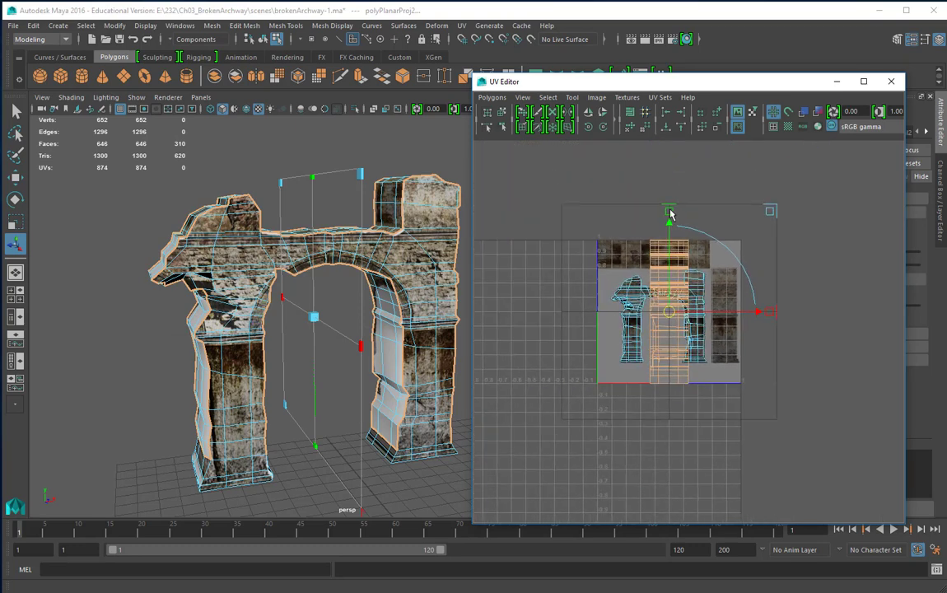
{"action": "left_click_drag", "start_coordinate": [669, 213], "coordinate": [669, 232]}
{"action": "mouse_move", "coordinate": [769, 314]}
{"action": "left_mouse_down"}
{"action": "mouse_move", "coordinate": [735, 316]}
{"action": "mouse_move", "coordinate": [788, 311]}
{"action": "left_mouse_up"}
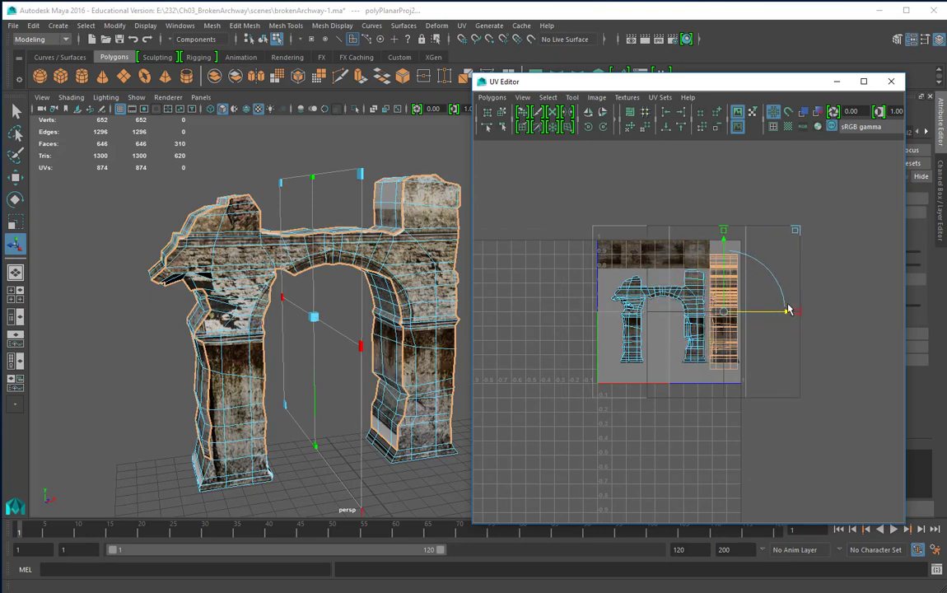
{"action": "left_click_drag", "start_coordinate": [726, 233], "coordinate": [726, 249]}
{"action": "scroll", "coordinate": [803, 288], "scroll_direction": "up", "scroll_amount": 6}
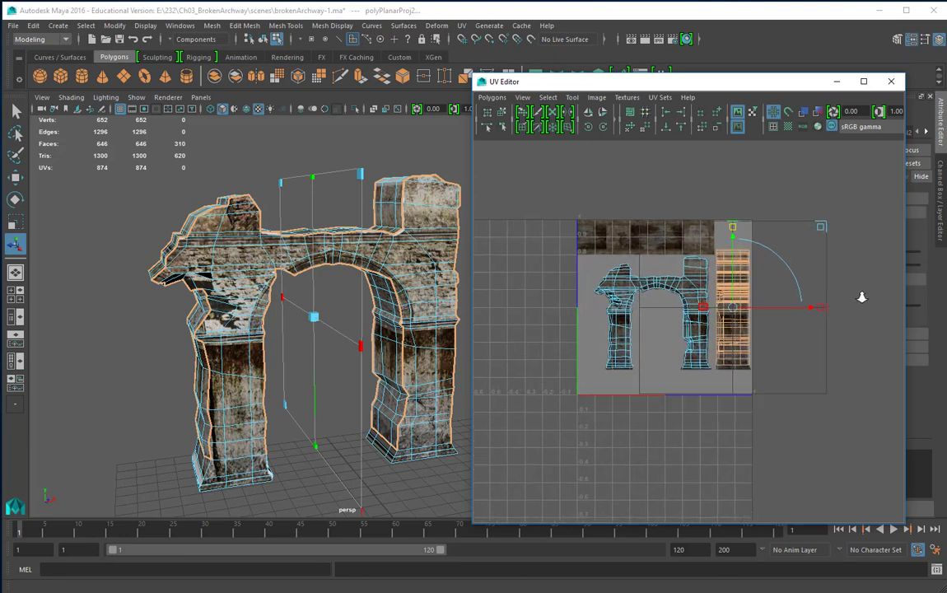
{"action": "scroll", "coordinate": [706, 339], "scroll_direction": "up", "scroll_amount": 2}
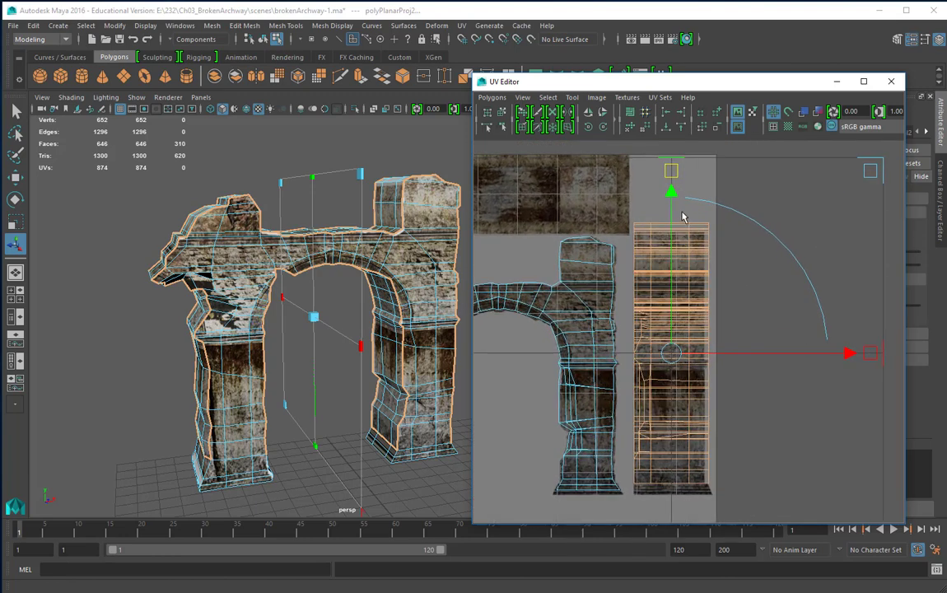
{"action": "left_click_drag", "start_coordinate": [671, 189], "coordinate": [671, 204]}
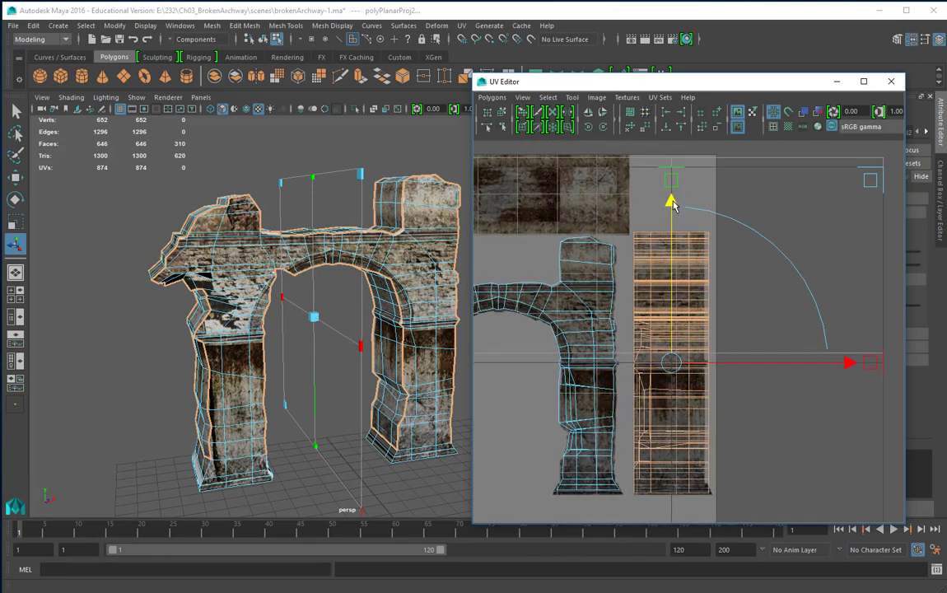
{"action": "left_click_drag", "start_coordinate": [871, 364], "coordinate": [825, 361]}
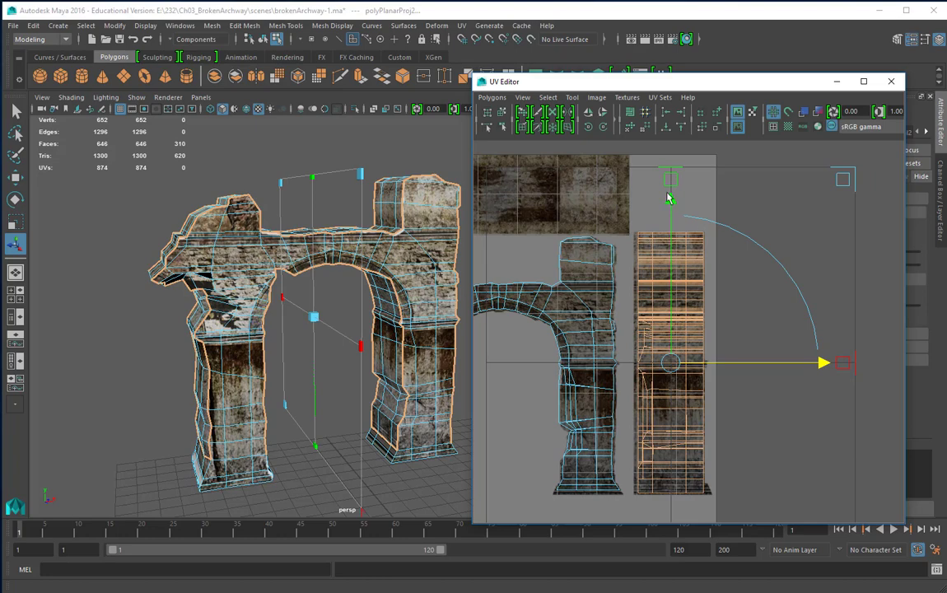
{"action": "left_click_drag", "start_coordinate": [670, 202], "coordinate": [671, 201]}
View the archway from above and select the row of top faces along its back edge
{"action": "left_click_drag", "start_coordinate": [242, 288], "coordinate": [363, 322], "text": "alt"}
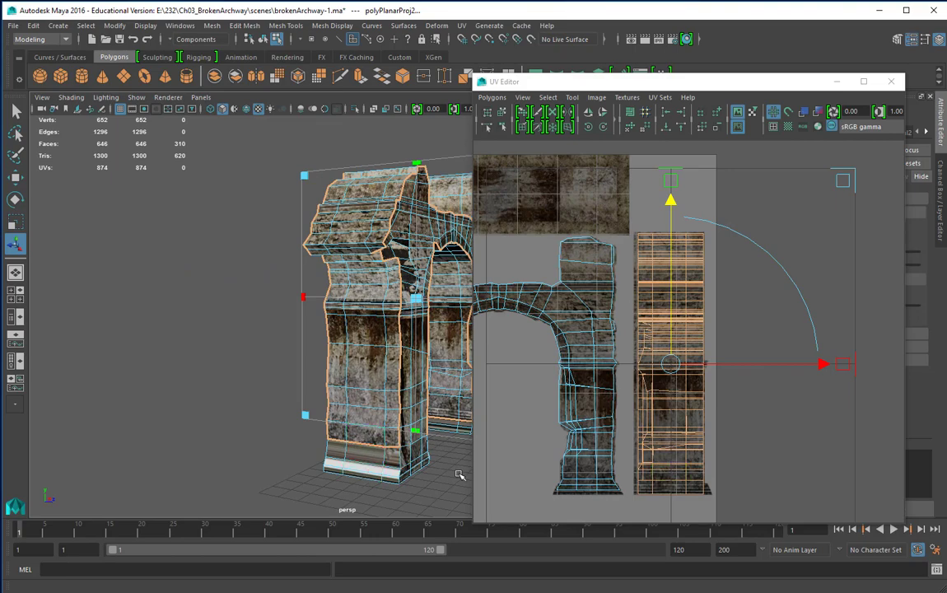
{"action": "left_click_drag", "start_coordinate": [459, 476], "coordinate": [287, 461], "text": "alt"}
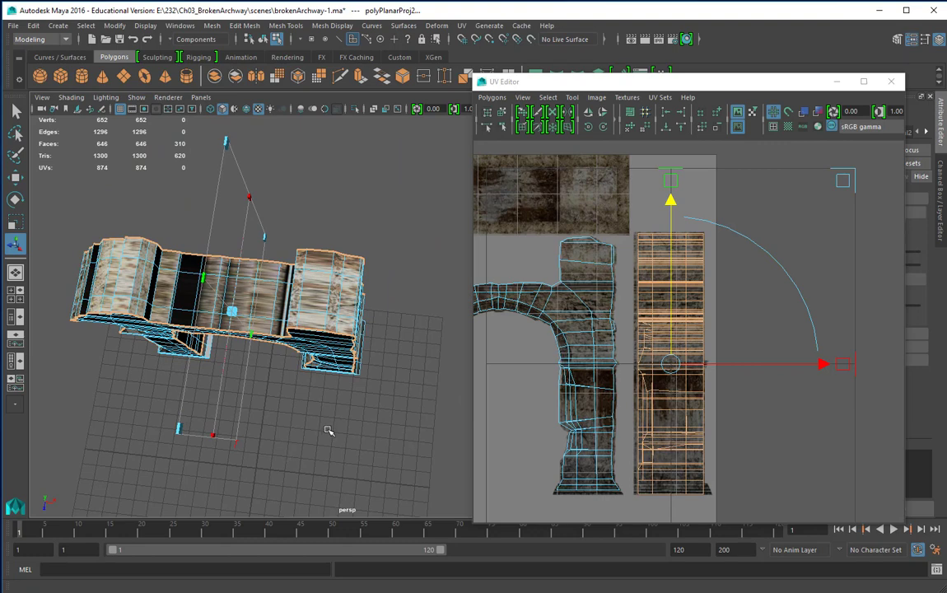
{"action": "left_click_drag", "start_coordinate": [328, 429], "coordinate": [424, 437], "text": "alt"}
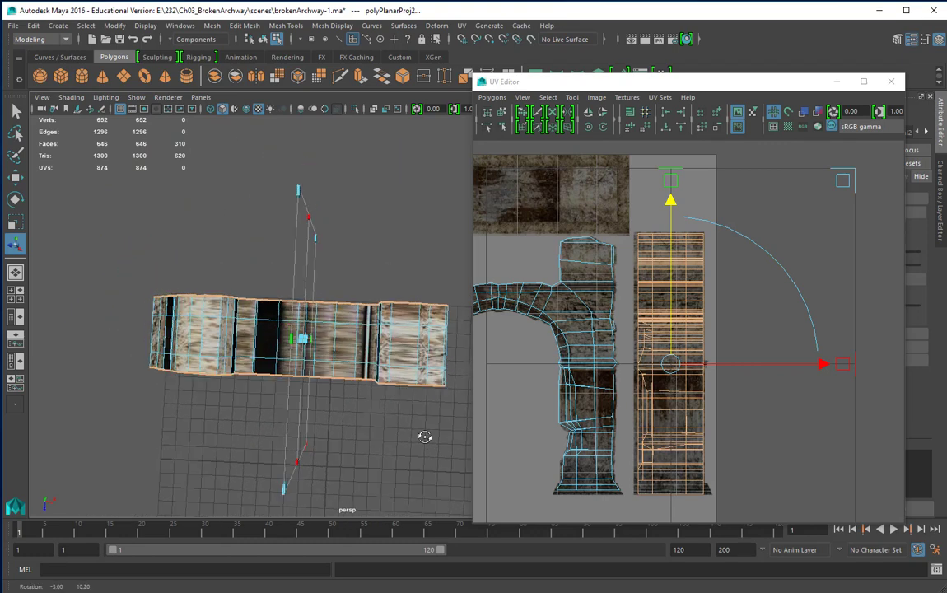
{"action": "left_click", "coordinate": [163, 309]}
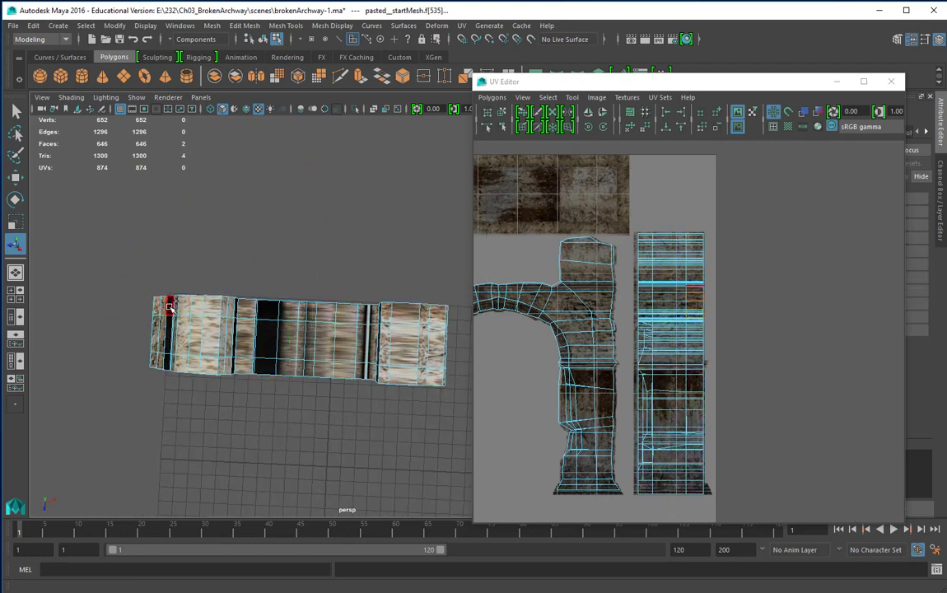
{"action": "mouse_move", "coordinate": [176, 307]}
{"action": "left_mouse_down"}
{"action": "mouse_move", "coordinate": [428, 316]}
{"action": "mouse_move", "coordinate": [424, 329]}
{"action": "mouse_move", "coordinate": [383, 339]}
{"action": "left_mouse_up"}
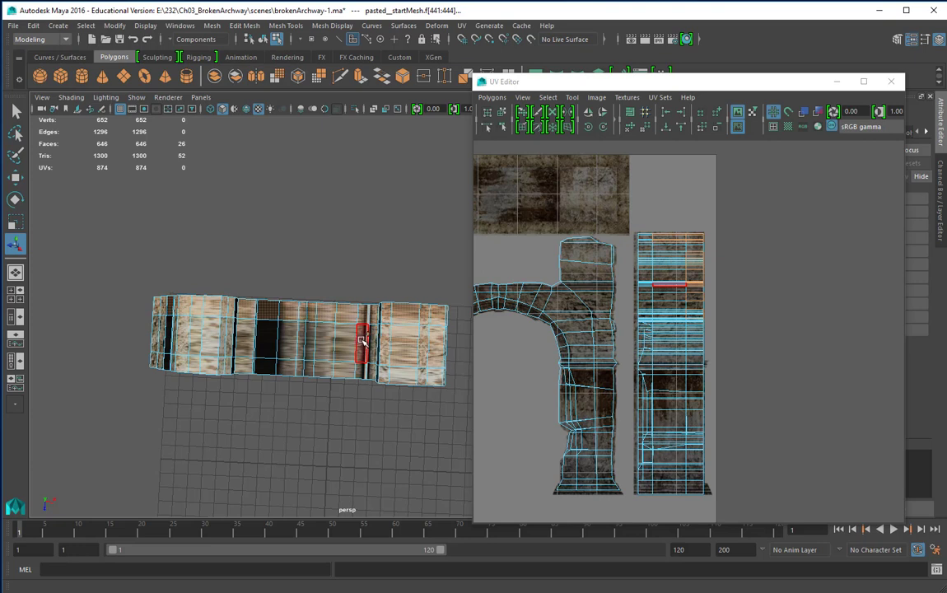
Add the middle row of top faces to the selection across the full width of the archway
{"action": "left_click", "coordinate": [369, 338], "text": "shift"}
{"action": "left_click", "coordinate": [372, 339], "text": "shift"}
{"action": "left_click", "coordinate": [348, 340], "text": "shift"}
{"action": "left_click", "coordinate": [326, 340], "text": "shift"}
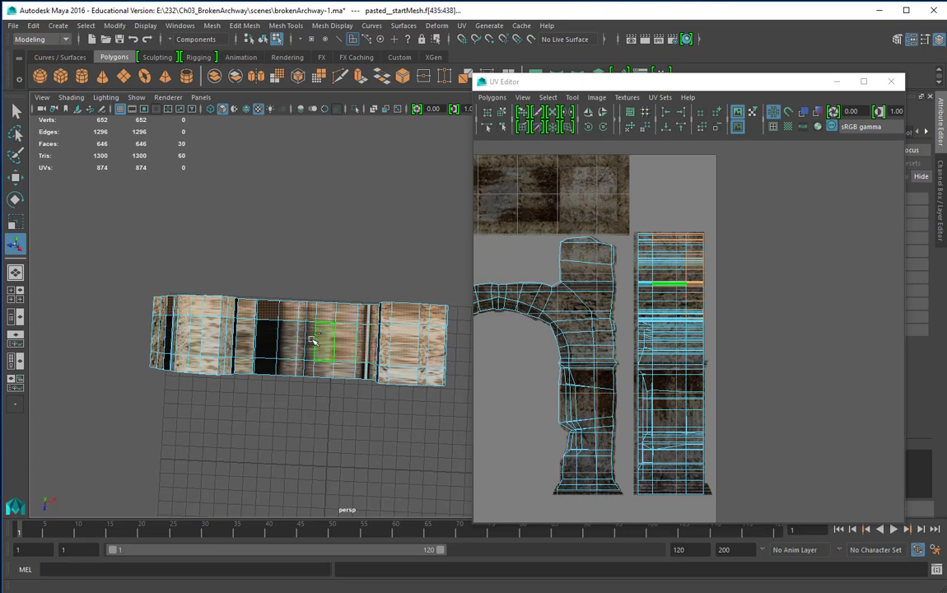
{"action": "left_click", "coordinate": [312, 340], "text": "shift"}
{"action": "left_click", "coordinate": [301, 339], "text": "shift"}
{"action": "left_click", "coordinate": [287, 337], "text": "shift"}
{"action": "left_click", "coordinate": [269, 335], "text": "shift"}
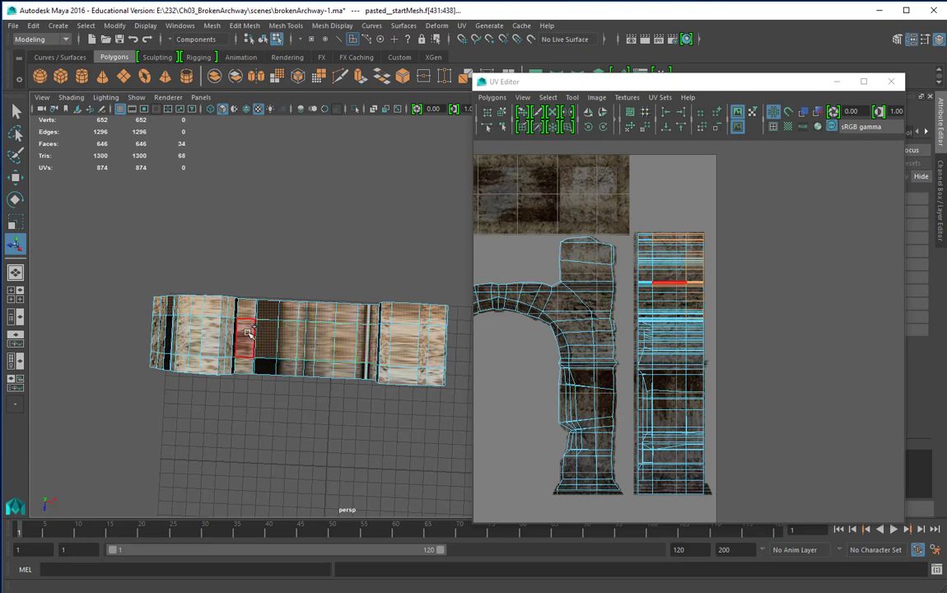
{"action": "left_click", "coordinate": [245, 334], "text": "shift"}
{"action": "left_click", "coordinate": [228, 332], "text": "shift"}
{"action": "left_click", "coordinate": [212, 331], "text": "shift"}
{"action": "left_click", "coordinate": [202, 331], "text": "shift"}
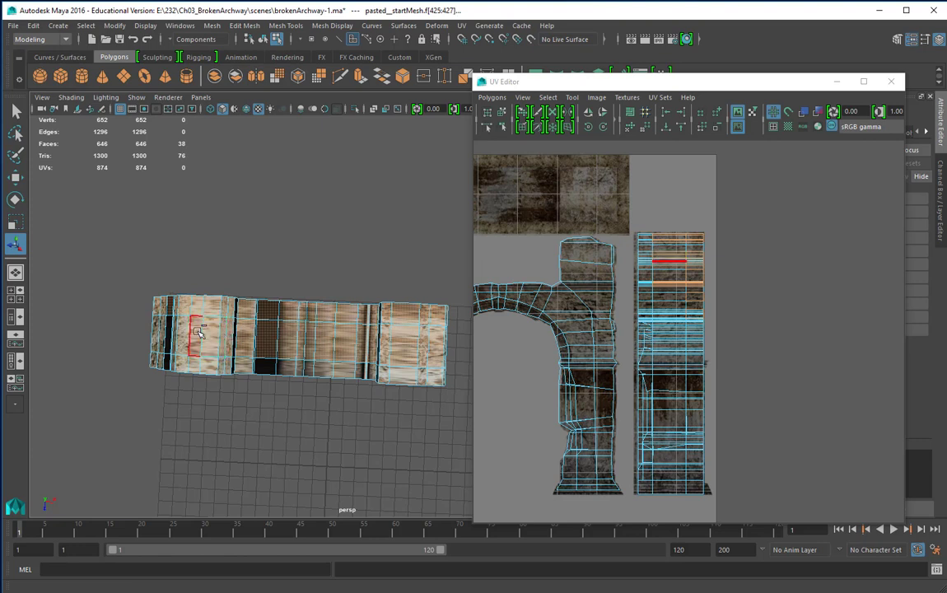
{"action": "left_click", "coordinate": [192, 330], "text": "shift"}
{"action": "left_click", "coordinate": [183, 330], "text": "shift"}
{"action": "left_click", "coordinate": [171, 332], "text": "shift"}
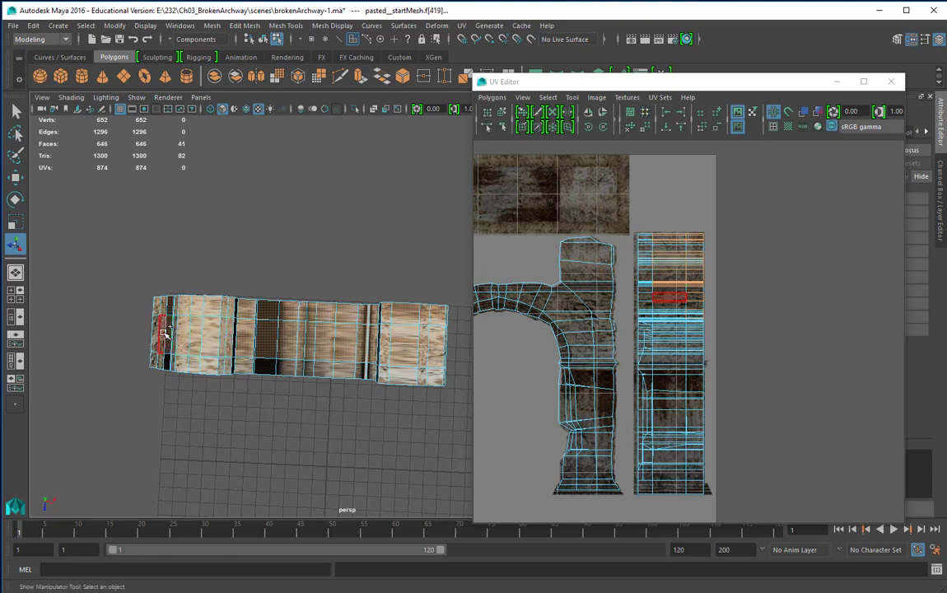
{"action": "left_click", "coordinate": [164, 332], "text": "shift"}
{"action": "left_click", "coordinate": [157, 336], "text": "shift"}
Add the row of top faces along the archway's front edge to the selection, from the broken end to the tall block
{"action": "left_click", "coordinate": [157, 360], "text": "shift"}
{"action": "left_click", "coordinate": [167, 363], "text": "shift"}
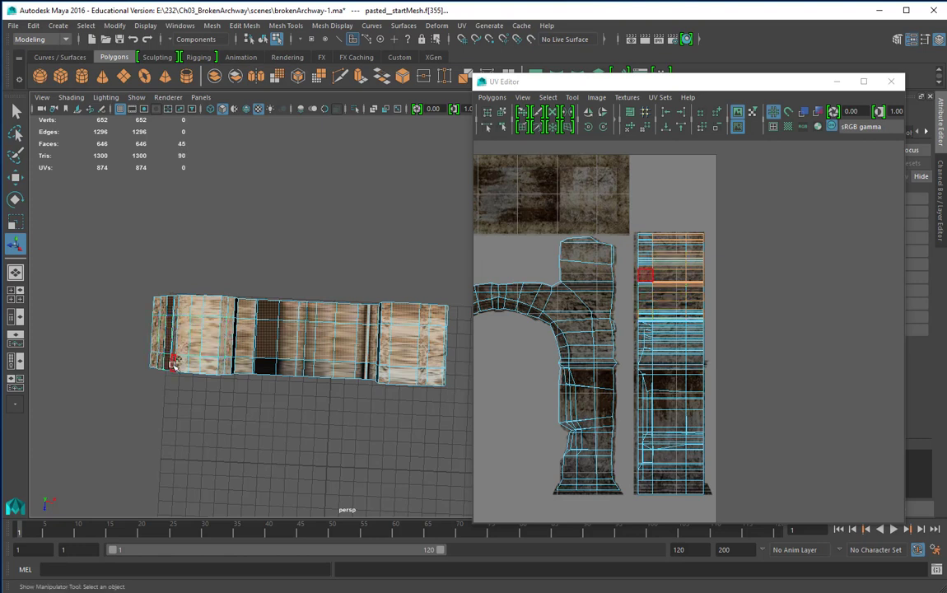
{"action": "left_click", "coordinate": [184, 365], "text": "shift"}
{"action": "left_click", "coordinate": [196, 365], "text": "shift"}
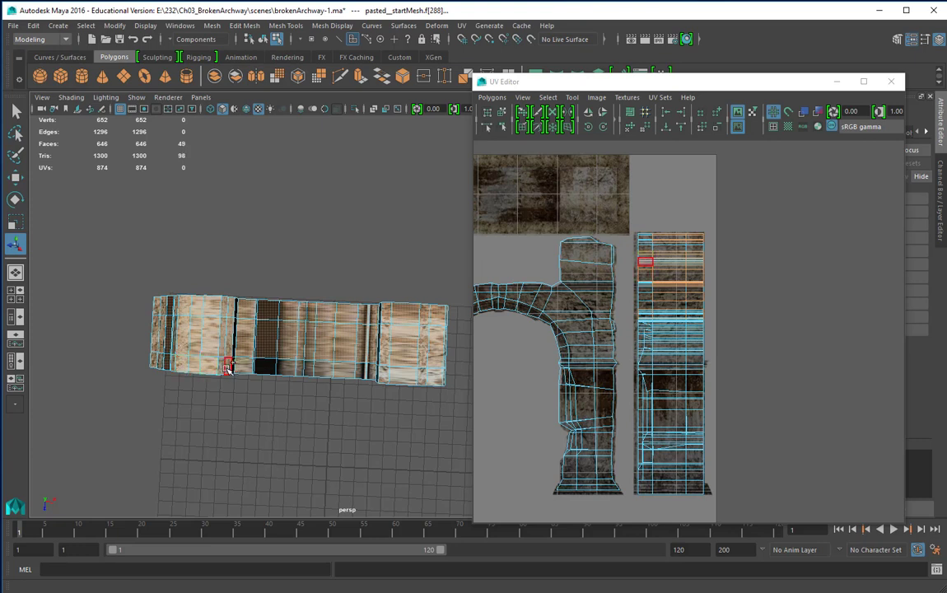
{"action": "left_click", "coordinate": [229, 368], "text": "shift"}
{"action": "left_click", "coordinate": [243, 367], "text": "shift"}
{"action": "left_click", "coordinate": [264, 367], "text": "shift"}
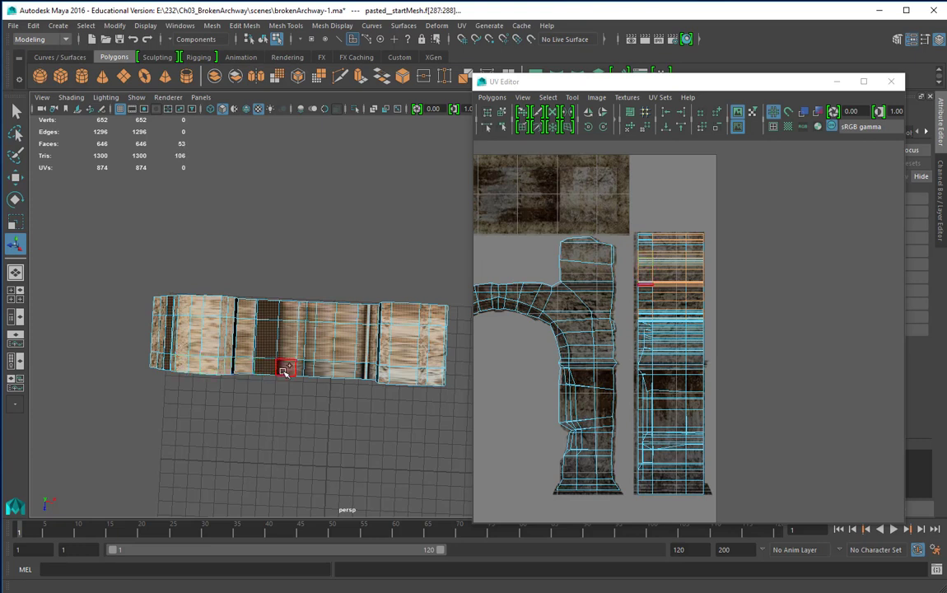
{"action": "left_click", "coordinate": [285, 369], "text": "shift"}
{"action": "left_click", "coordinate": [302, 370], "text": "shift"}
{"action": "left_click", "coordinate": [340, 370], "text": "shift"}
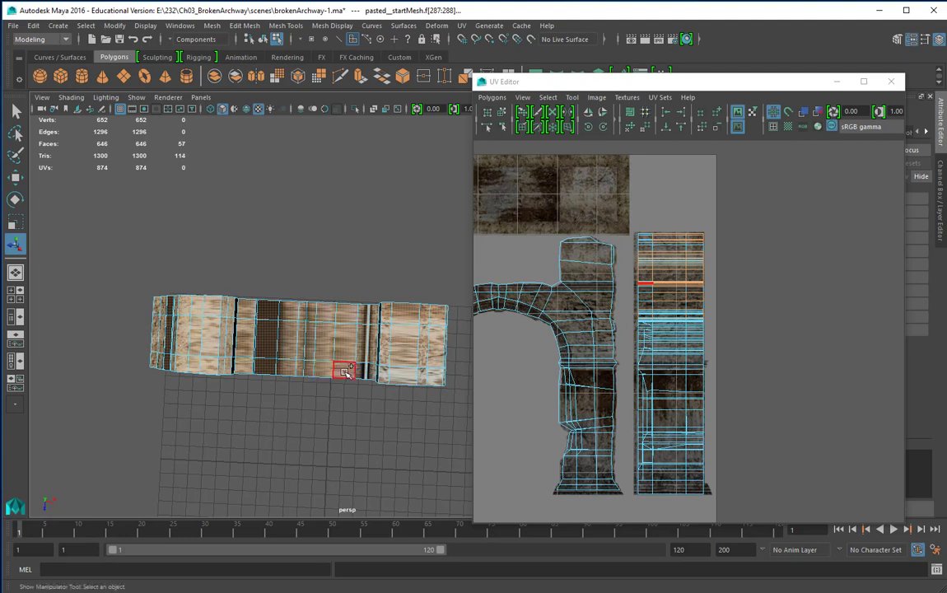
{"action": "left_click", "coordinate": [360, 371], "text": "shift"}
{"action": "left_click", "coordinate": [385, 376], "text": "shift"}
{"action": "left_click", "coordinate": [401, 375], "text": "shift"}
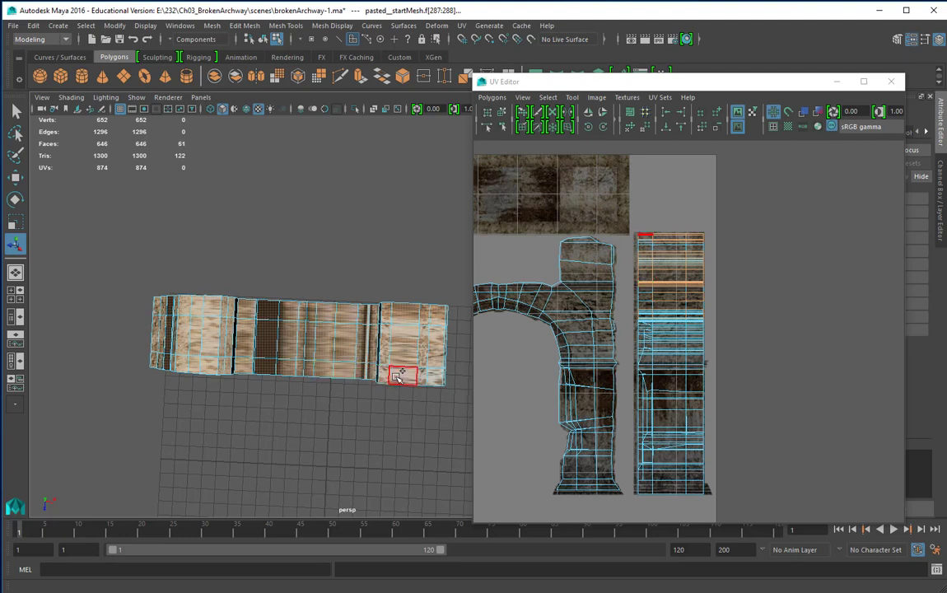
{"action": "left_click", "coordinate": [423, 375], "text": "shift"}
{"action": "left_click", "coordinate": [431, 377], "text": "shift"}
{"action": "left_click", "coordinate": [439, 377], "text": "shift"}
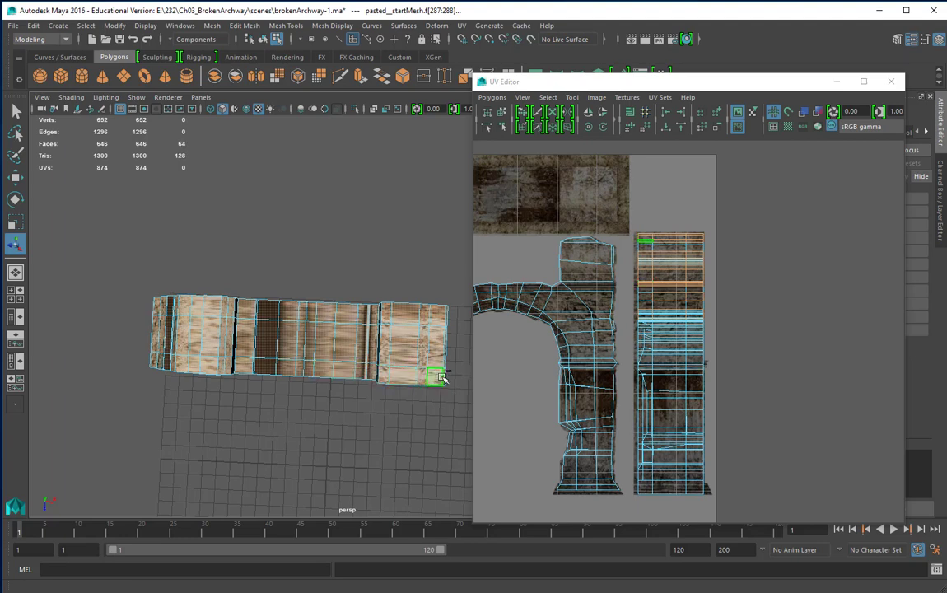
View the archway from below and add all the bottom faces of the pillar under the tall block to the selection
{"action": "left_click_drag", "start_coordinate": [387, 421], "coordinate": [308, 253], "text": "alt"}
{"action": "left_click", "coordinate": [306, 252], "text": "shift"}
{"action": "left_click", "coordinate": [373, 253], "text": "shift"}
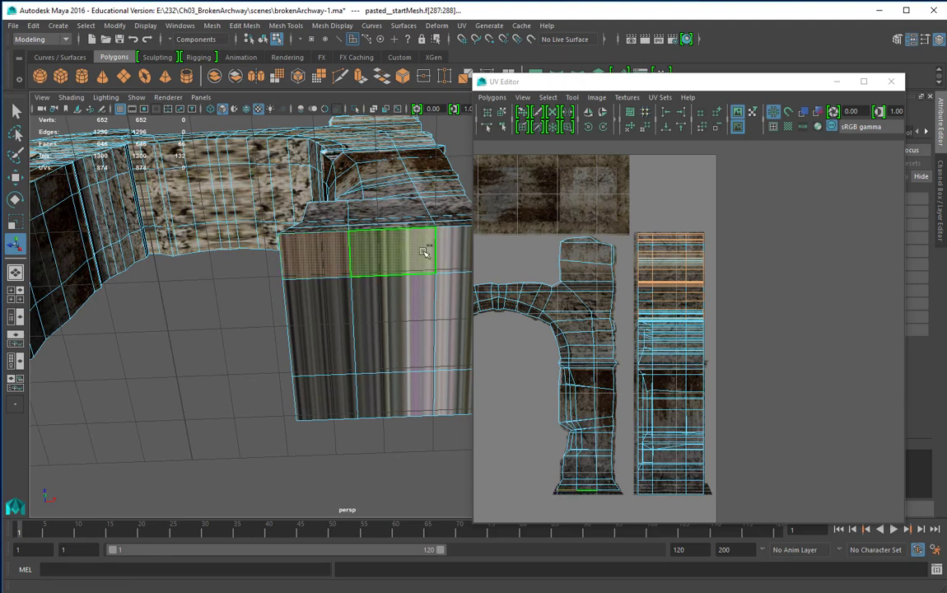
{"action": "left_click", "coordinate": [445, 253], "text": "shift"}
{"action": "left_click", "coordinate": [451, 298], "text": "shift"}
{"action": "left_click", "coordinate": [387, 310], "text": "shift"}
{"action": "left_click", "coordinate": [338, 323], "text": "shift"}
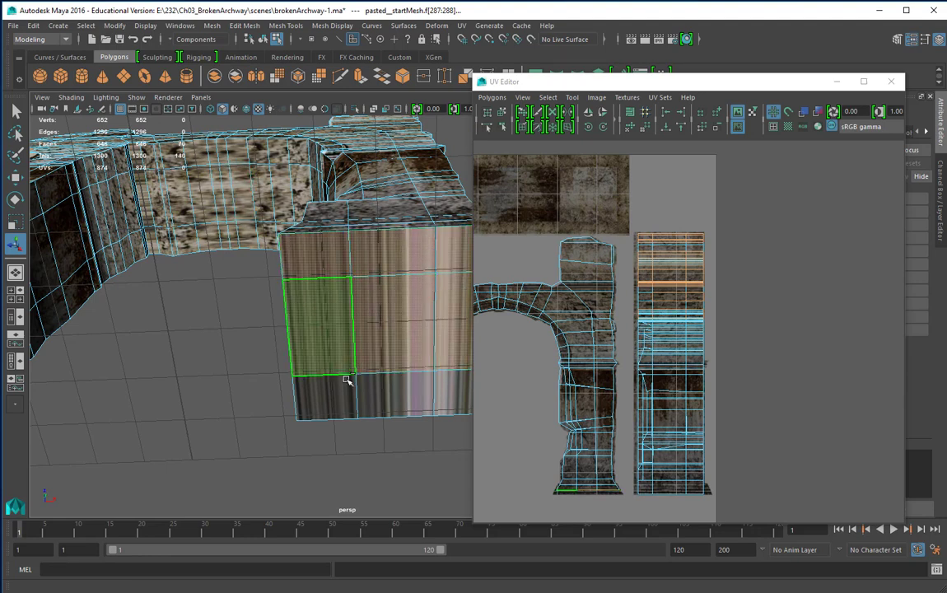
{"action": "left_click", "coordinate": [346, 381], "text": "shift"}
{"action": "left_click", "coordinate": [382, 392], "text": "shift"}
{"action": "left_click", "coordinate": [443, 392], "text": "shift"}
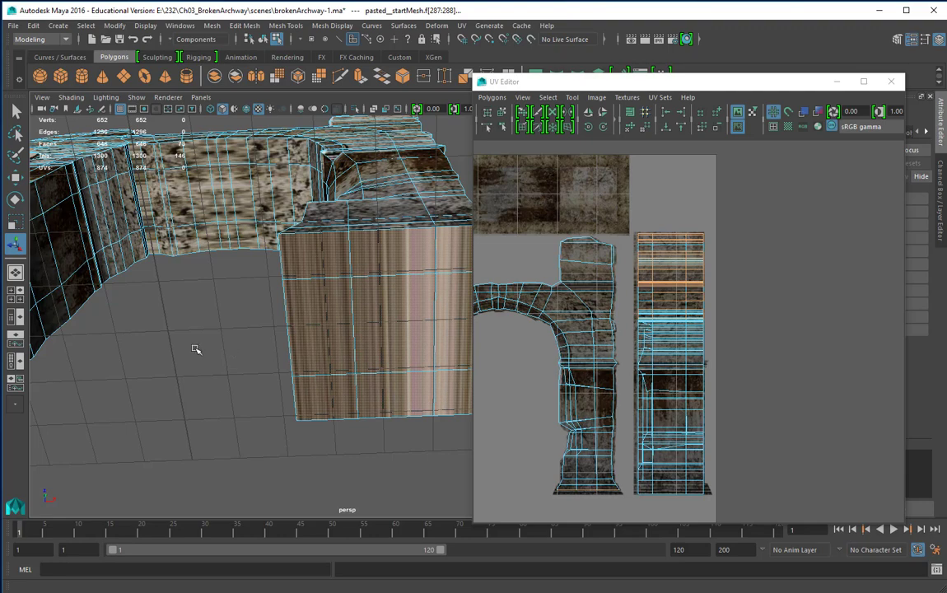
Add all the bottom faces of the pillar at the archway's broken end to the selection
{"action": "left_click_drag", "start_coordinate": [195, 349], "coordinate": [256, 340], "text": "alt"}
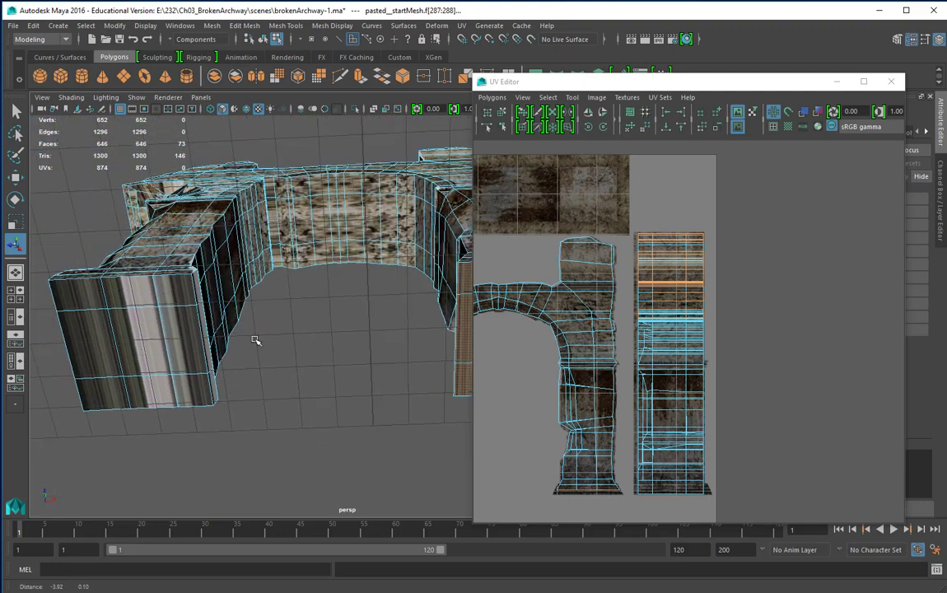
{"action": "left_click", "coordinate": [95, 299], "text": "shift"}
{"action": "left_click", "coordinate": [127, 298], "text": "shift"}
{"action": "left_click", "coordinate": [173, 296], "text": "shift"}
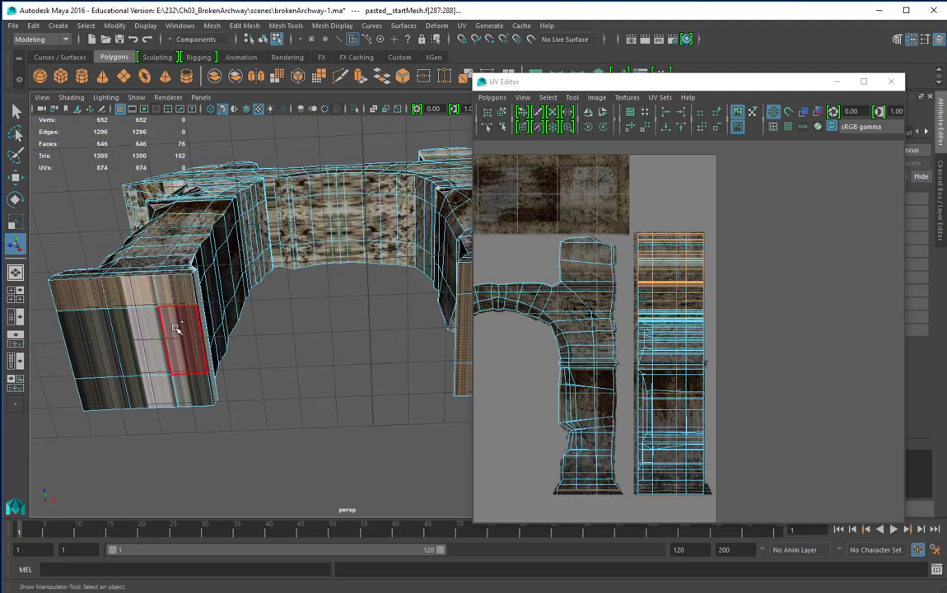
{"action": "left_click", "coordinate": [176, 327], "text": "shift"}
{"action": "left_click", "coordinate": [123, 333], "text": "shift"}
{"action": "left_click", "coordinate": [82, 333], "text": "shift"}
{"action": "left_click", "coordinate": [98, 391], "text": "shift"}
{"action": "left_click", "coordinate": [148, 391], "text": "shift"}
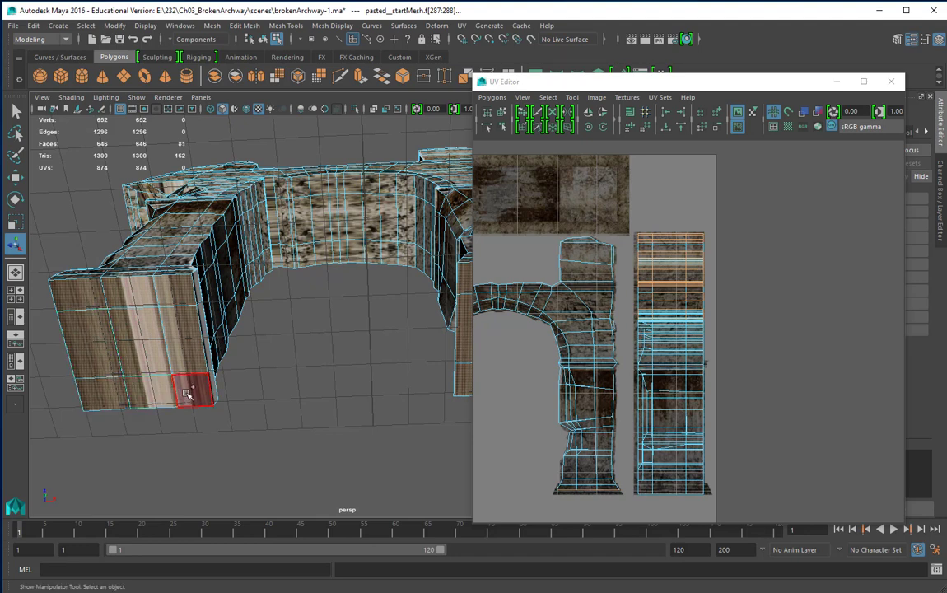
{"action": "left_click", "coordinate": [187, 393], "text": "shift"}
Add the row of faces on the arch's curved underside along its front edge to the selection
{"action": "left_click", "coordinate": [301, 190], "text": "shift"}
{"action": "left_click", "coordinate": [320, 188], "text": "shift"}
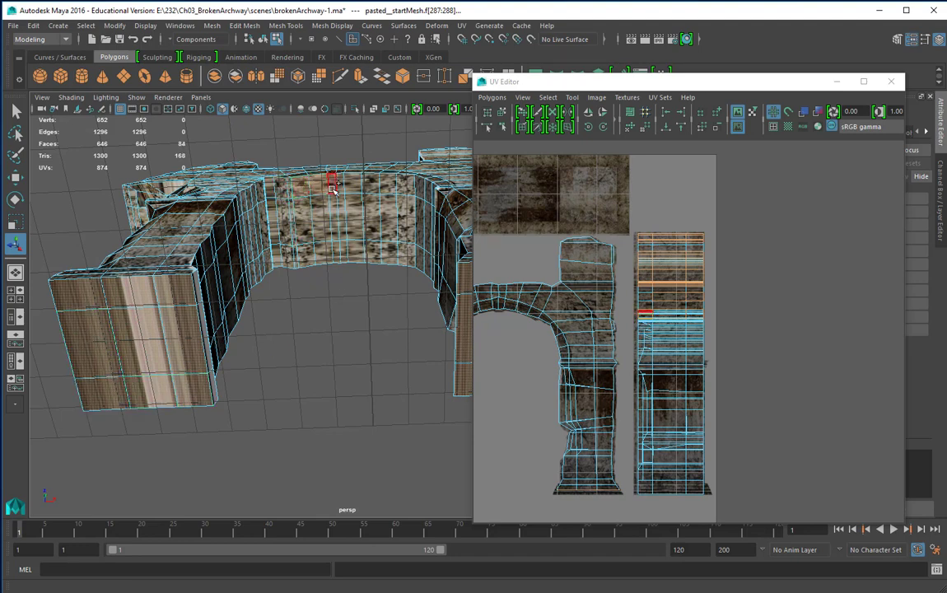
{"action": "left_click", "coordinate": [344, 189], "text": "shift"}
{"action": "left_click", "coordinate": [355, 185], "text": "shift"}
{"action": "left_click", "coordinate": [371, 184], "text": "shift"}
{"action": "left_click", "coordinate": [387, 185], "text": "shift"}
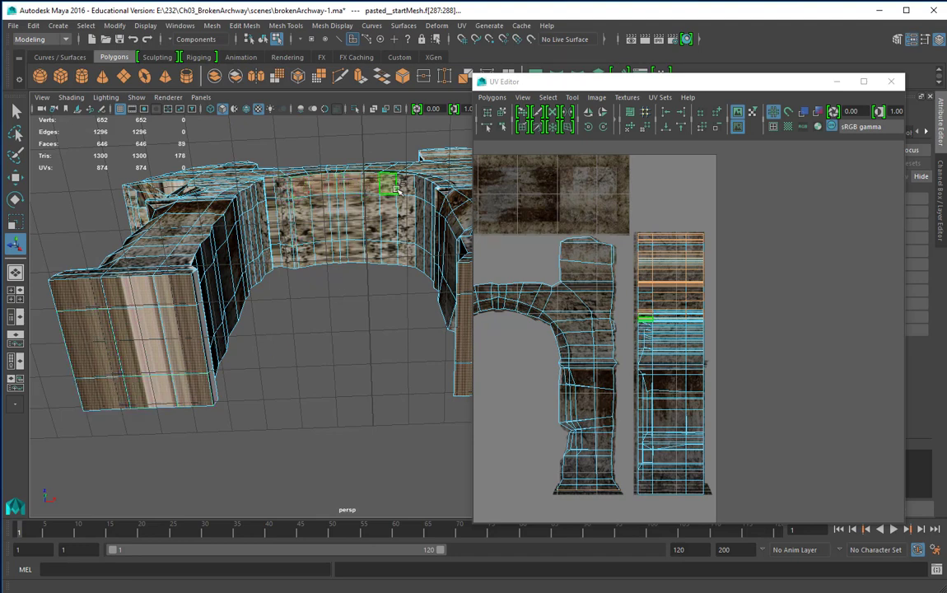
Add the middle row of faces on the arch's curved underside to the selection
{"action": "left_click", "coordinate": [389, 209], "text": "shift"}
{"action": "left_click", "coordinate": [368, 210], "text": "shift"}
{"action": "left_click", "coordinate": [351, 208], "text": "shift"}
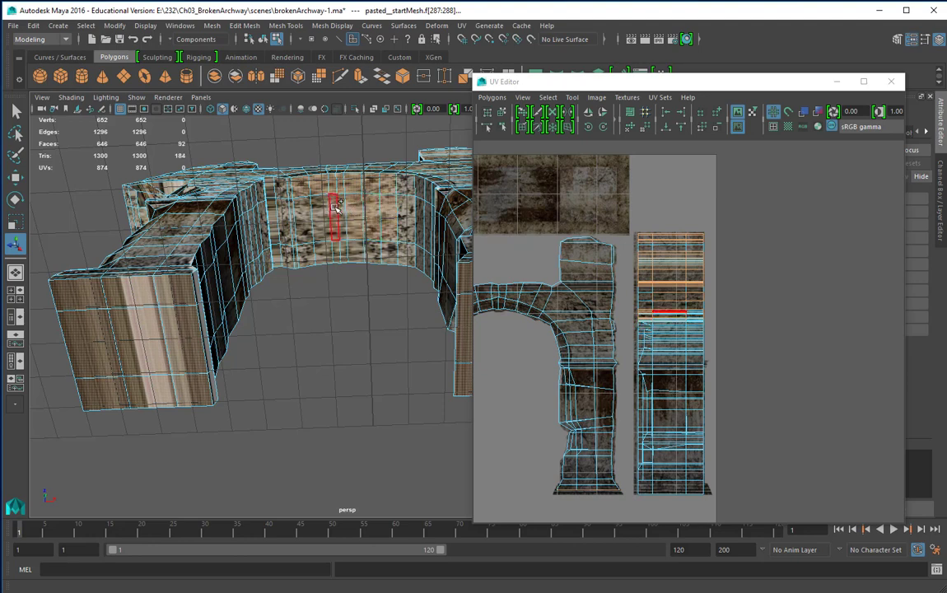
{"action": "left_click", "coordinate": [341, 206], "text": "shift"}
{"action": "left_click", "coordinate": [332, 209], "text": "shift"}
{"action": "left_click", "coordinate": [317, 210], "text": "shift"}
{"action": "left_click", "coordinate": [303, 214], "text": "shift"}
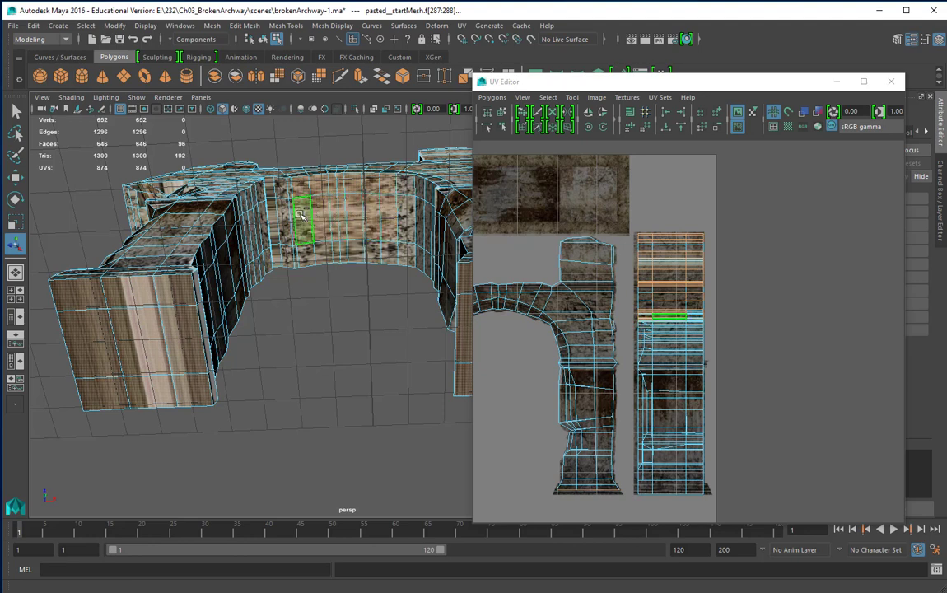
{"action": "left_click", "coordinate": [272, 210], "text": "shift"}
{"action": "left_click", "coordinate": [275, 231], "text": "shift"}
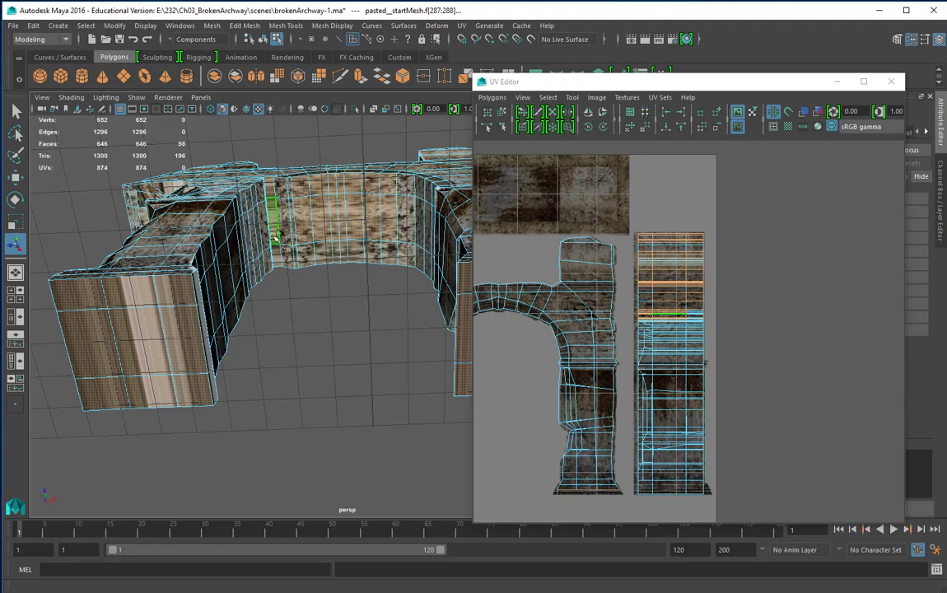
Add the row of underside faces along the arch's back edge to the selection
{"action": "left_click", "coordinate": [303, 255], "text": "shift"}
{"action": "left_click", "coordinate": [317, 250], "text": "shift"}
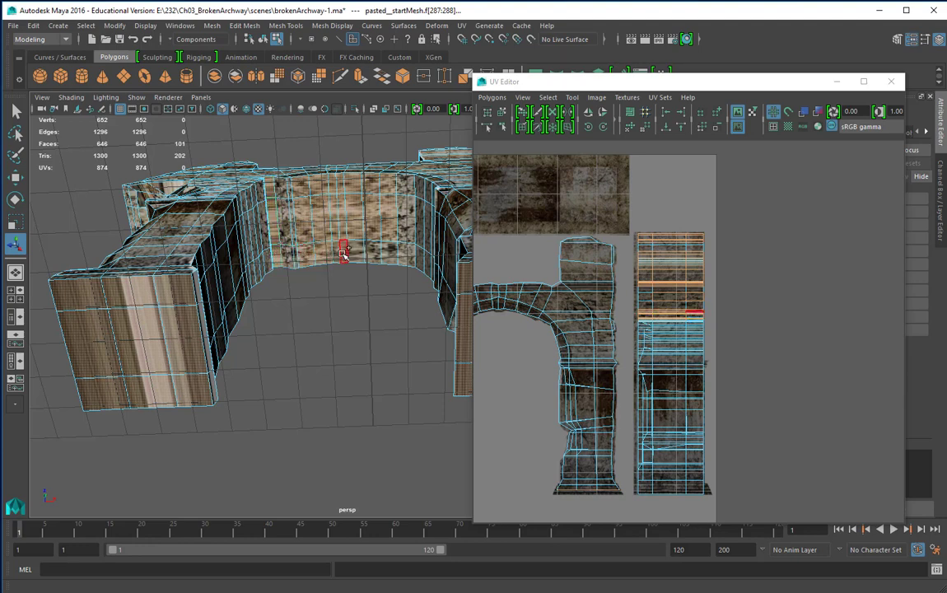
{"action": "left_click", "coordinate": [338, 251], "text": "shift"}
{"action": "left_click", "coordinate": [373, 251], "text": "shift"}
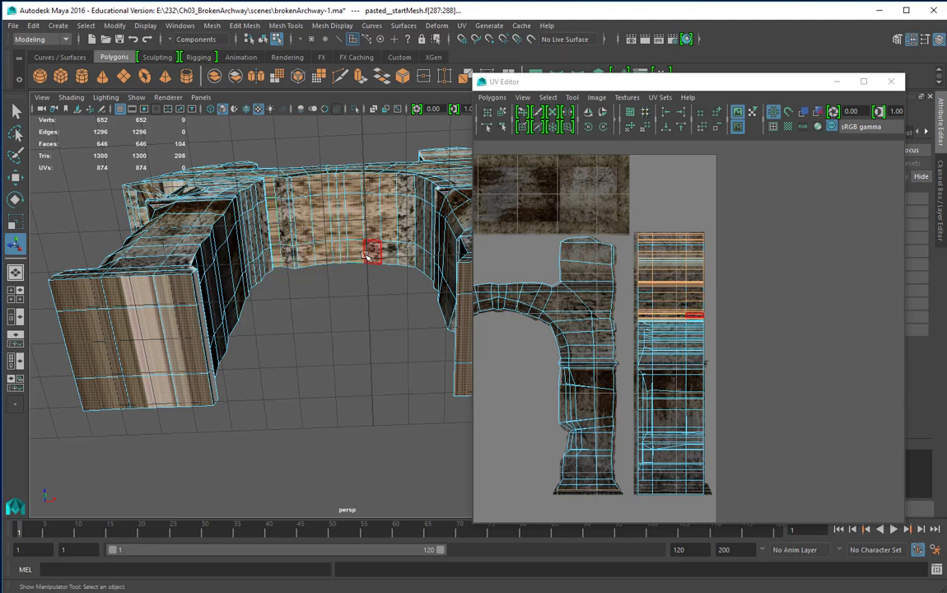
{"action": "left_click", "coordinate": [387, 253], "text": "shift"}
{"action": "left_click", "coordinate": [406, 254], "text": "shift"}
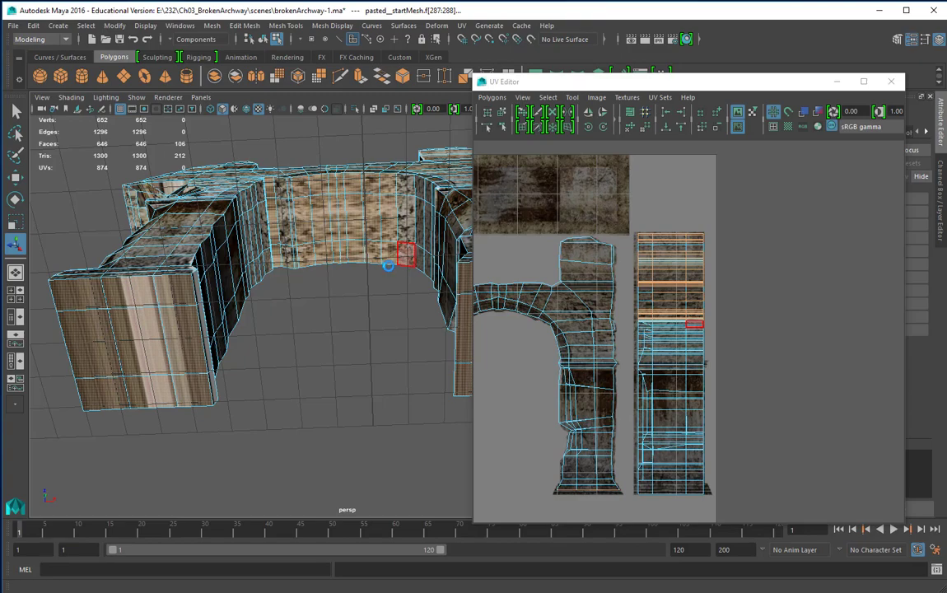
{"action": "left_click_drag", "start_coordinate": [388, 265], "coordinate": [372, 361], "text": "alt"}
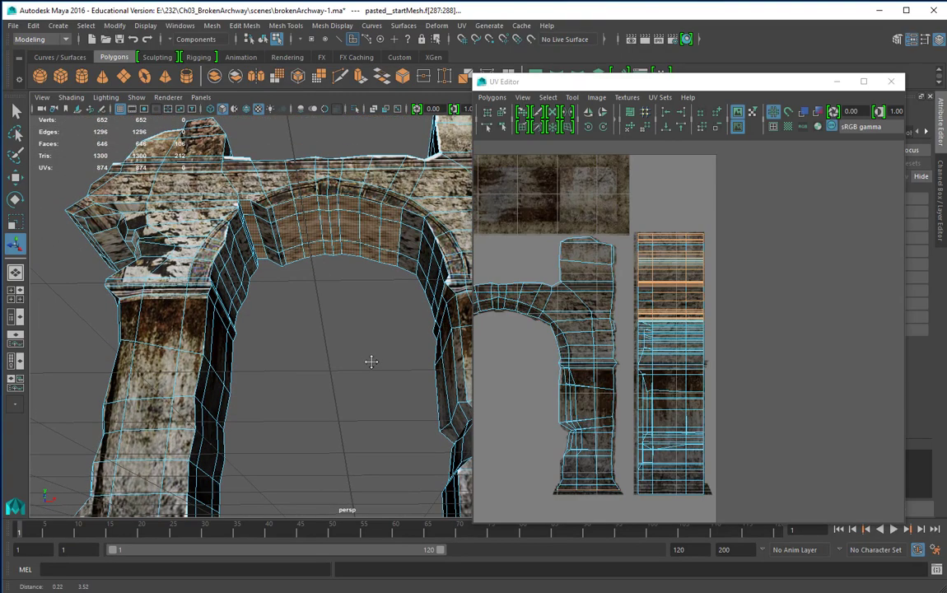
{"action": "left_click_drag", "start_coordinate": [206, 286], "coordinate": [264, 294]}
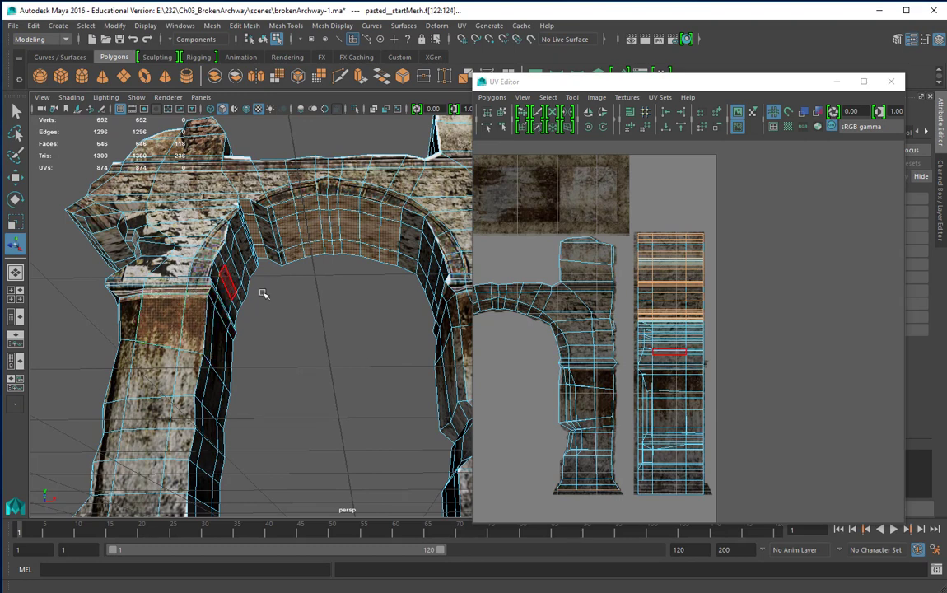
{"action": "key", "text": "ctrl+z"}
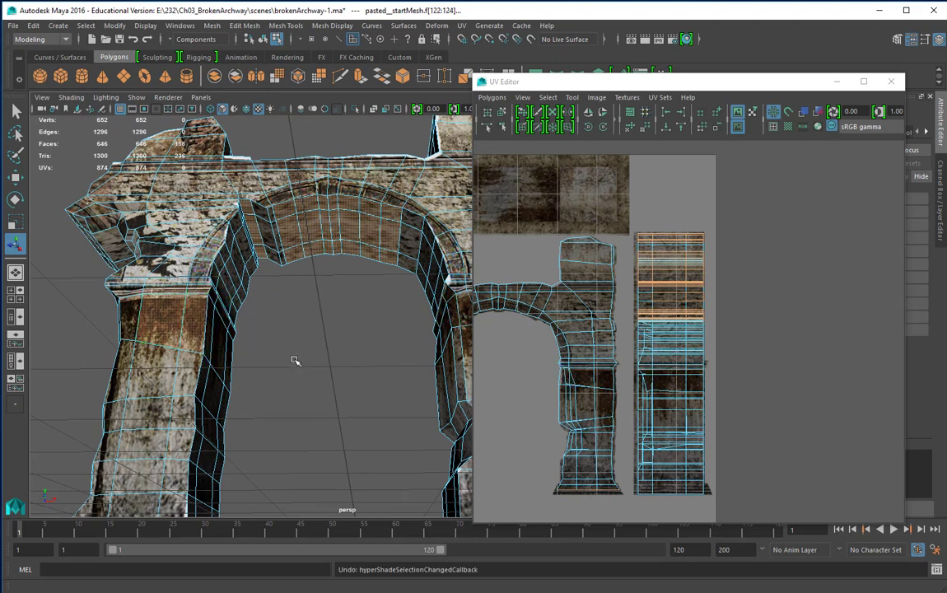
{"action": "key", "text": "ctrl+z"}
Add the downward-facing faces beneath the broken end's overhang, above the pillar's moulding, to the selection
{"action": "left_click_drag", "start_coordinate": [205, 311], "coordinate": [284, 293], "text": "alt"}
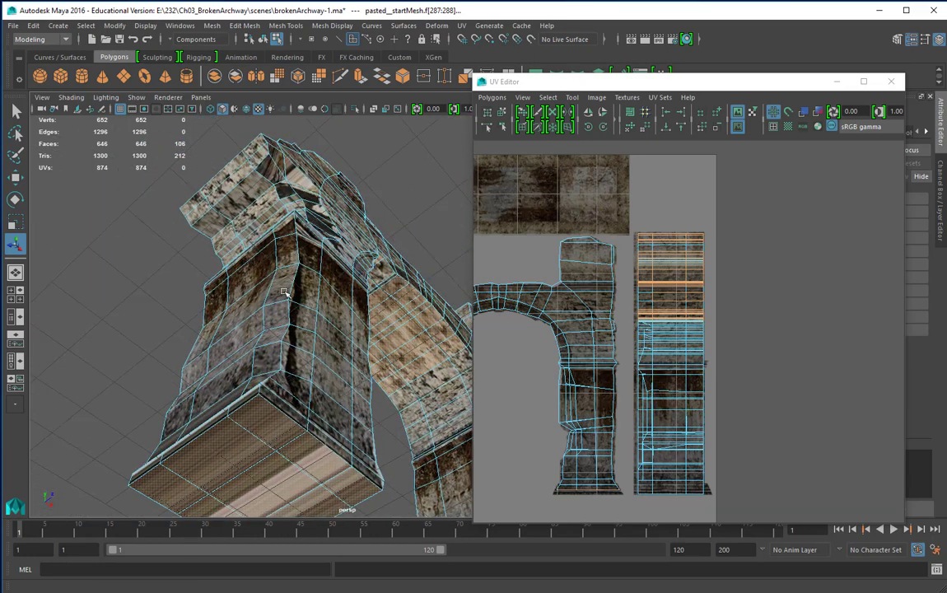
{"action": "left_click", "coordinate": [212, 223], "text": "shift"}
{"action": "left_click", "coordinate": [266, 182], "text": "shift"}
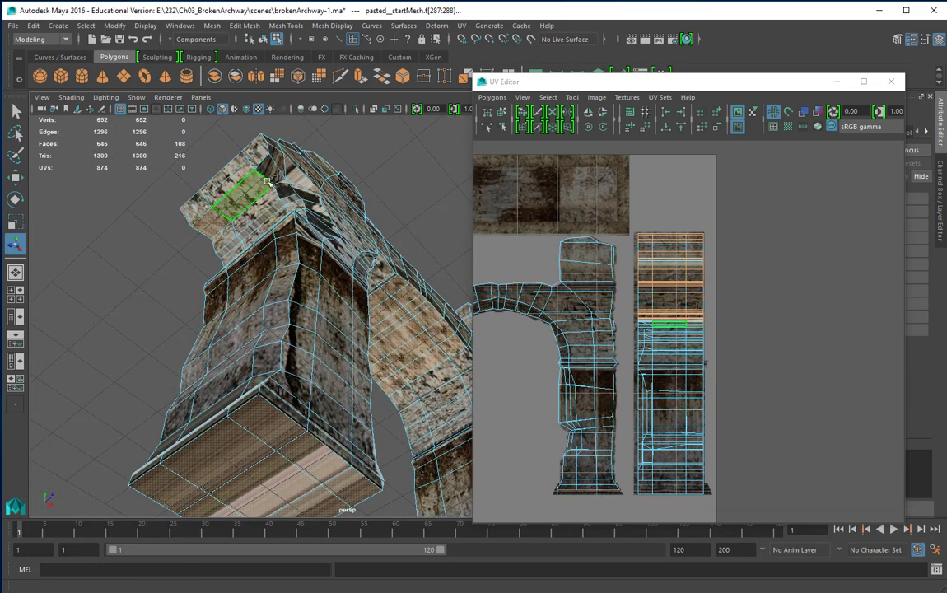
{"action": "left_click", "coordinate": [226, 248], "text": "shift"}
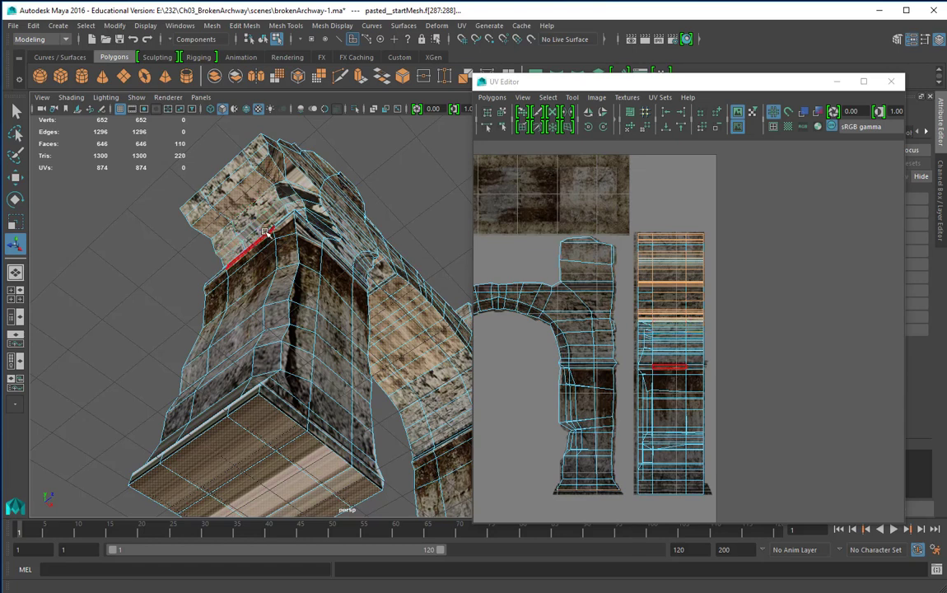
{"action": "left_click", "coordinate": [258, 224], "text": "shift"}
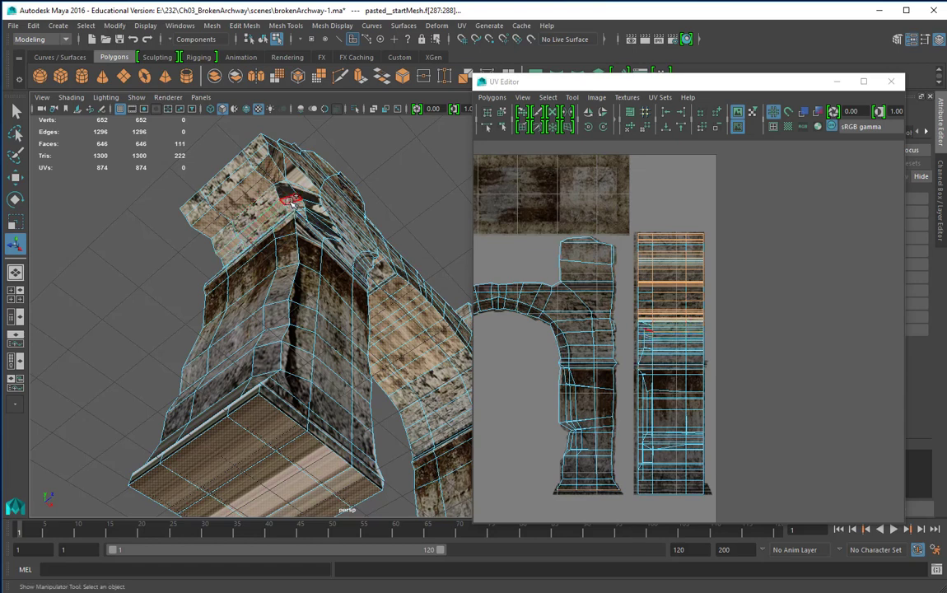
{"action": "left_click", "coordinate": [289, 198], "text": "shift"}
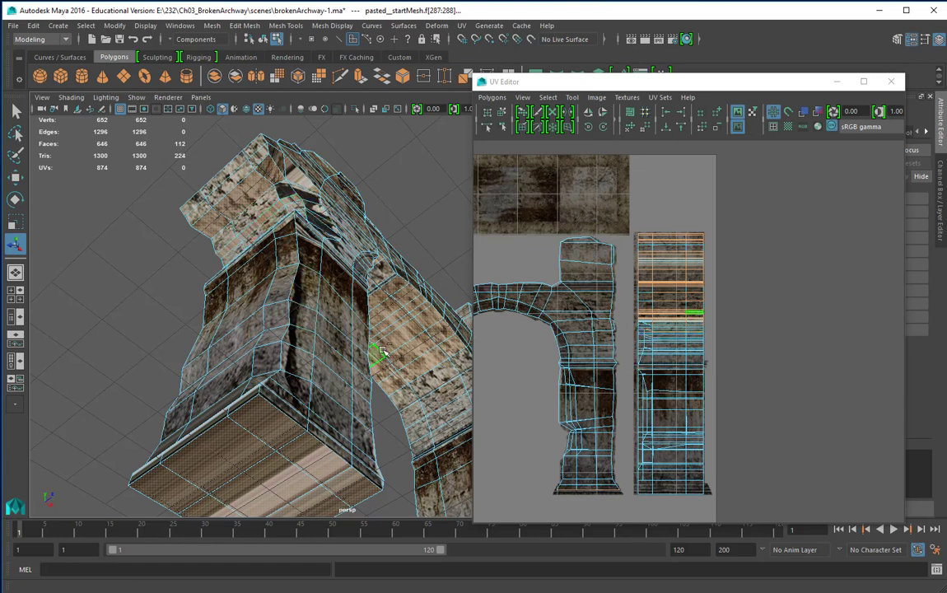
{"action": "right_click_drag", "start_coordinate": [334, 345], "coordinate": [290, 342], "text": "shift"}
{"action": "key", "text": "ctrl+z"}
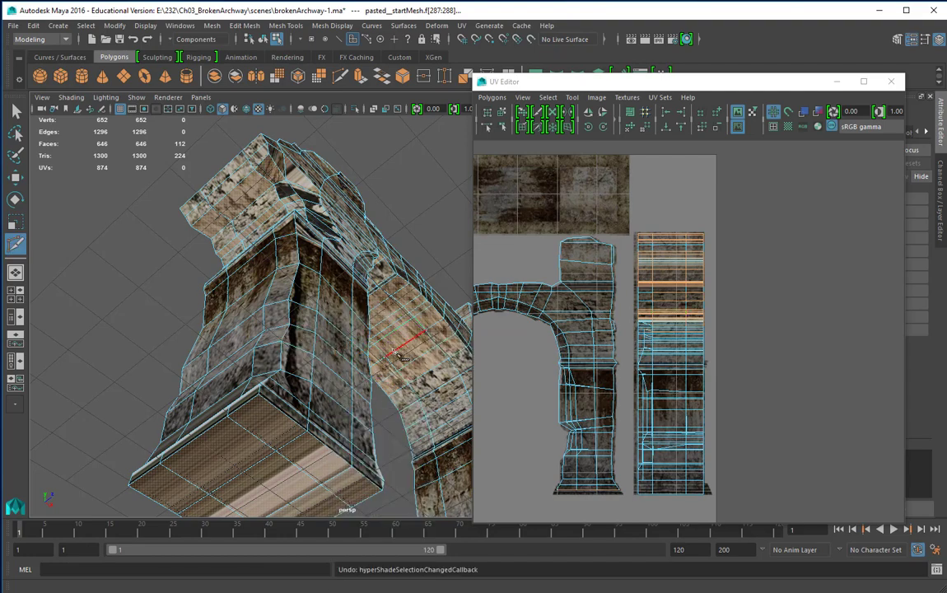
Return to the Select tool and add the narrow underside faces of the ledges at the tall block's outer end
{"action": "left_click_drag", "start_coordinate": [395, 352], "coordinate": [297, 325], "text": "alt"}
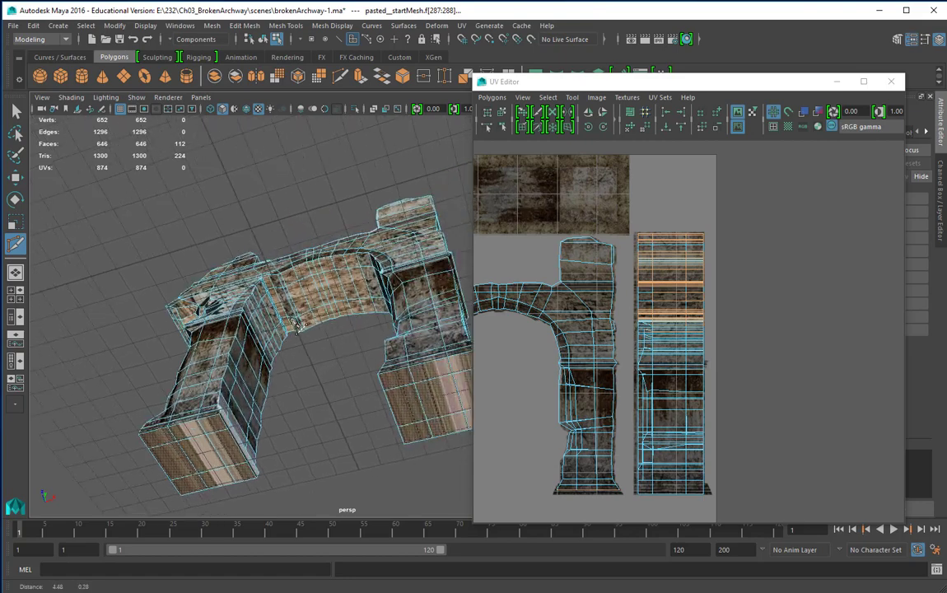
{"action": "middle_click_drag", "start_coordinate": [294, 325], "coordinate": [86, 362], "text": "alt"}
{"action": "left_click_drag", "start_coordinate": [230, 354], "coordinate": [253, 343], "text": "alt"}
{"action": "right_click_drag", "start_coordinate": [254, 342], "coordinate": [344, 337], "text": "alt"}
{"action": "left_click_drag", "start_coordinate": [316, 334], "coordinate": [309, 311], "text": "alt"}
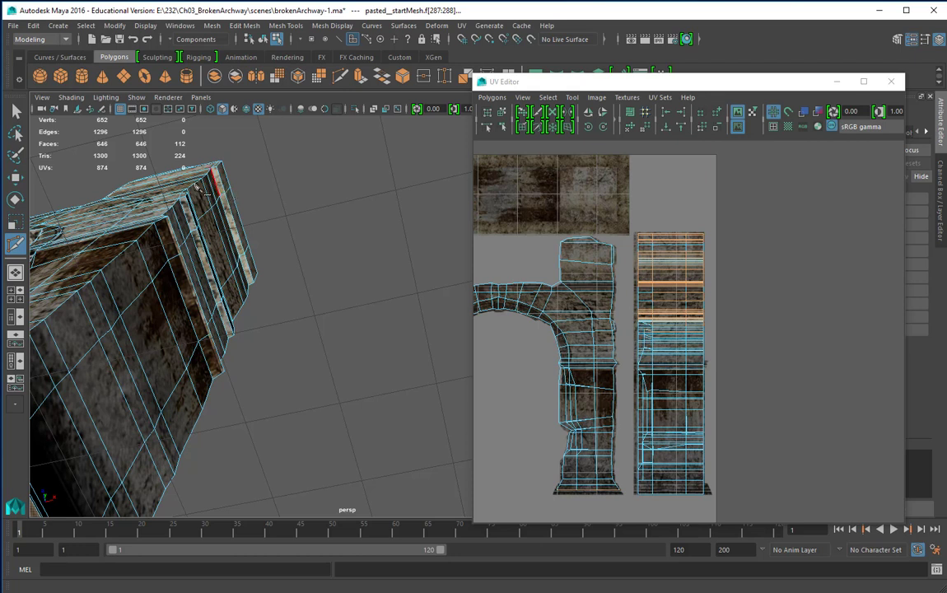
{"action": "left_click", "coordinate": [16, 110]}
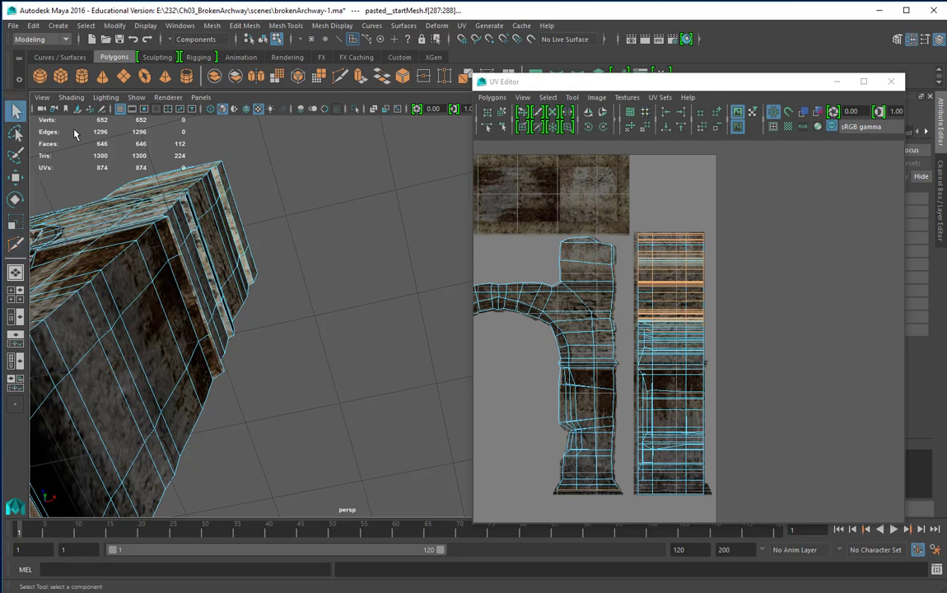
{"action": "left_click", "coordinate": [220, 187], "text": "shift"}
{"action": "left_click", "coordinate": [247, 266], "text": "shift"}
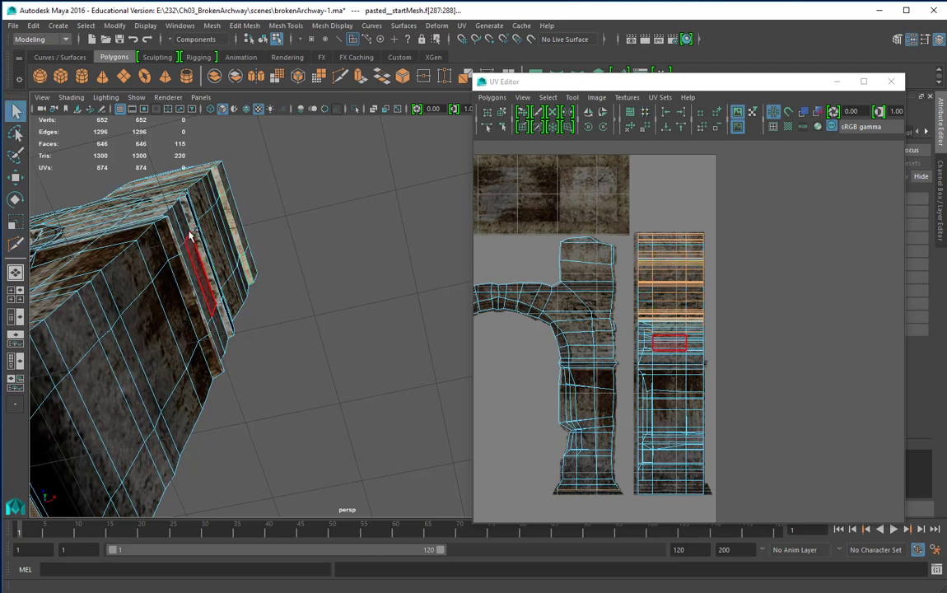
{"action": "left_click", "coordinate": [189, 215], "text": "shift"}
{"action": "left_click", "coordinate": [201, 249], "text": "shift"}
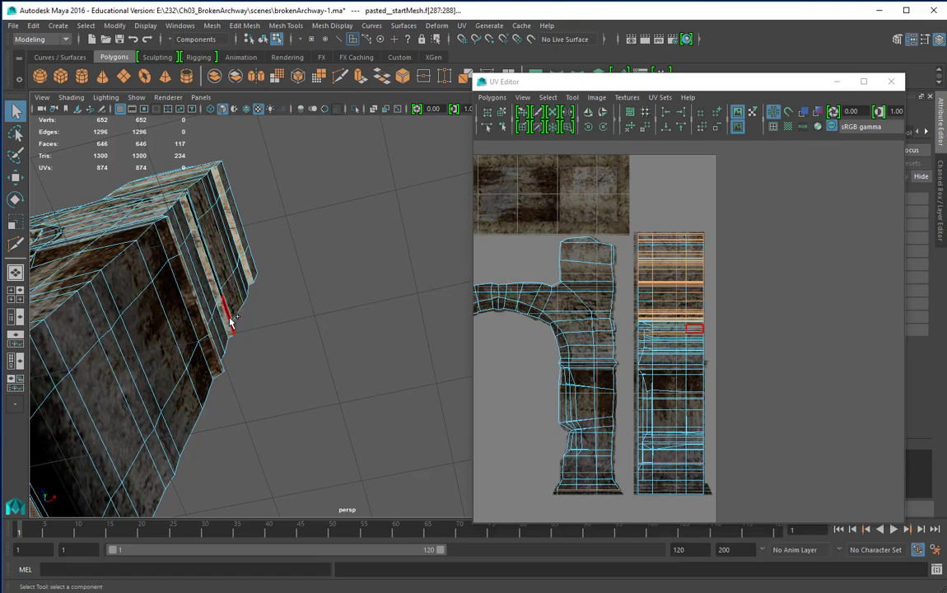
{"action": "left_click", "coordinate": [206, 284], "text": "shift"}
Add the sloping faces of the plinth at the foot of the tall block's pillar to the selection
{"action": "left_click_drag", "start_coordinate": [287, 277], "coordinate": [296, 428], "text": "alt"}
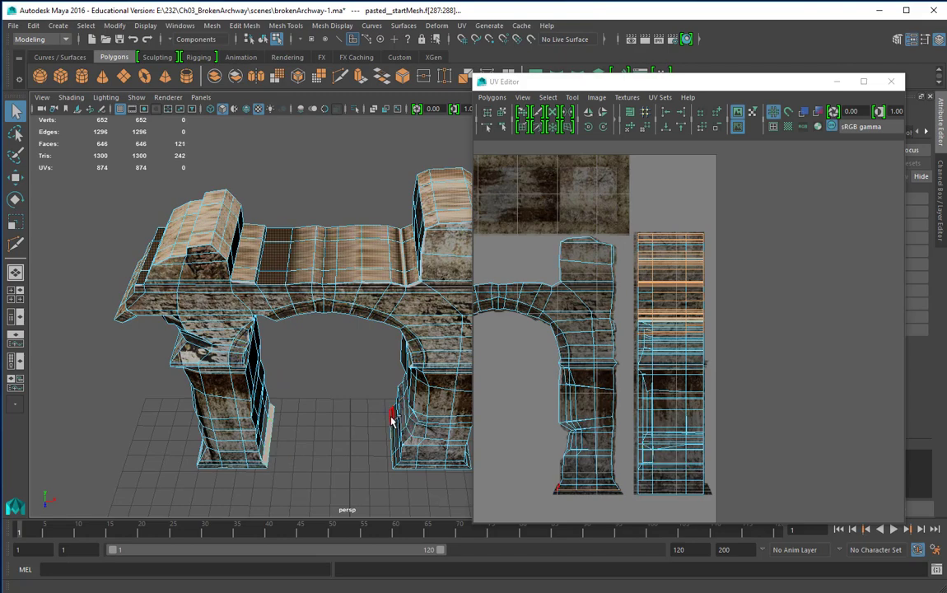
{"action": "left_click", "coordinate": [395, 461], "text": "shift"}
{"action": "left_click_drag", "start_coordinate": [361, 450], "coordinate": [423, 430], "text": "alt"}
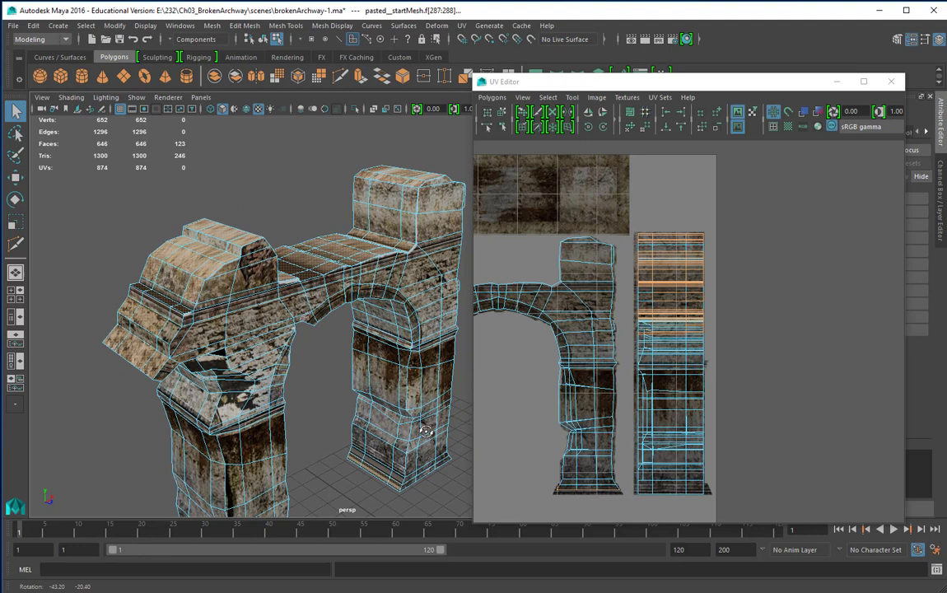
{"action": "left_click", "coordinate": [363, 460], "text": "shift"}
{"action": "left_click", "coordinate": [378, 466], "text": "shift"}
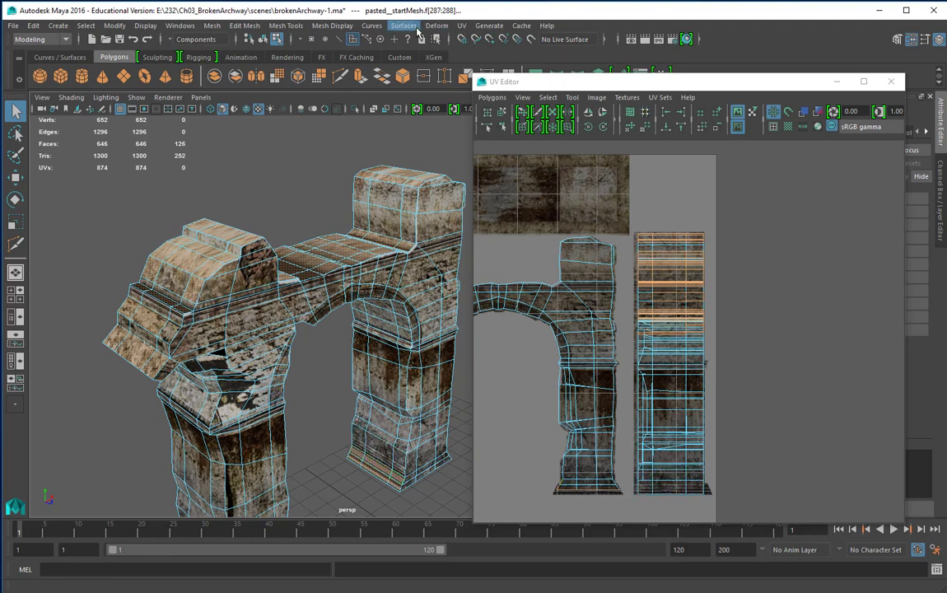
Planar-map the selected faces from the Y axis, fitted to the bounding box with the image width/height ratio kept
{"action": "left_click", "coordinate": [462, 25]}
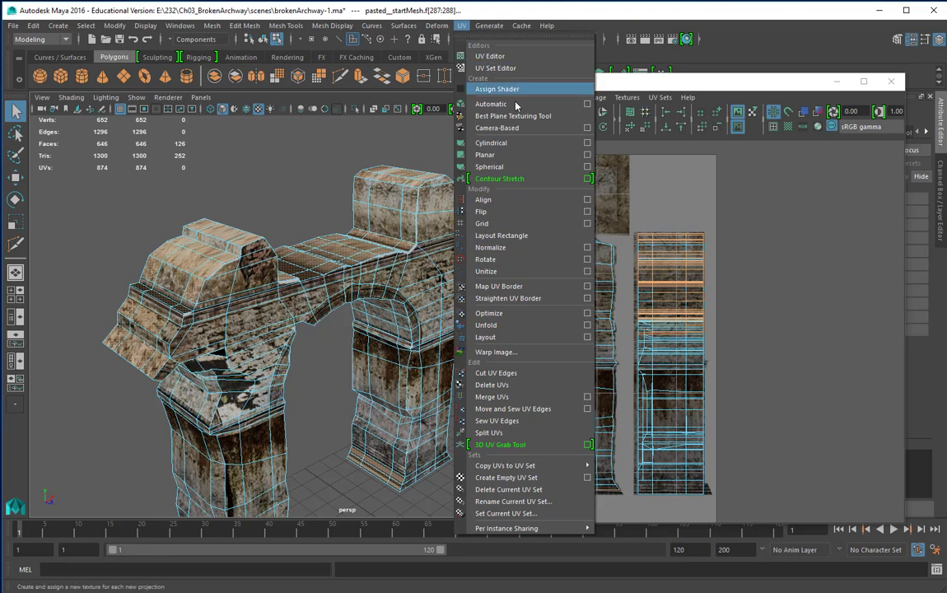
{"action": "left_click", "coordinate": [588, 156]}
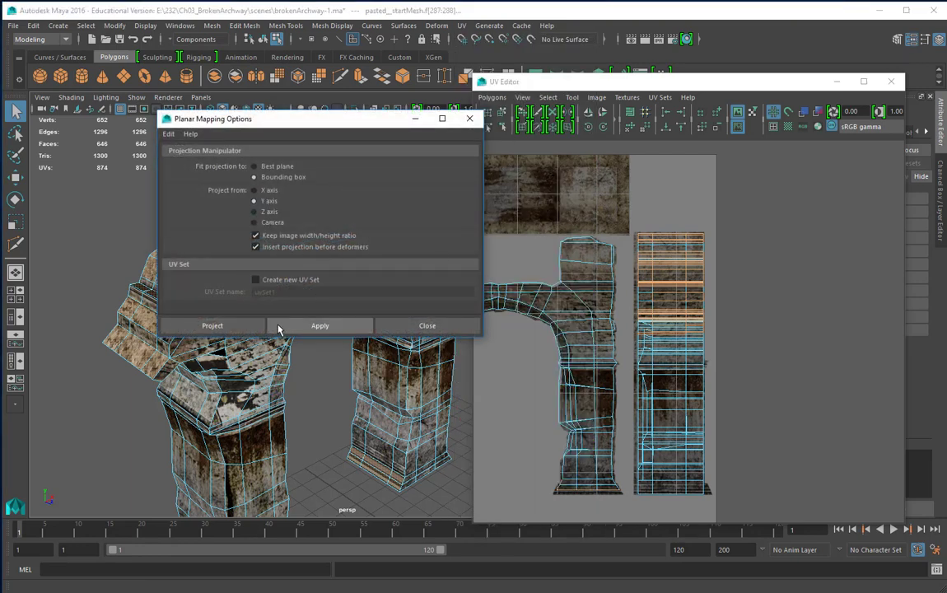
{"action": "left_click", "coordinate": [224, 326]}
Move the new projection's UVs up onto the horizontal stone strip along the texture's upper edge
{"action": "right_click_drag", "start_coordinate": [746, 290], "coordinate": [550, 267], "text": "alt"}
{"action": "middle_click_drag", "start_coordinate": [677, 271], "coordinate": [747, 269], "text": "alt"}
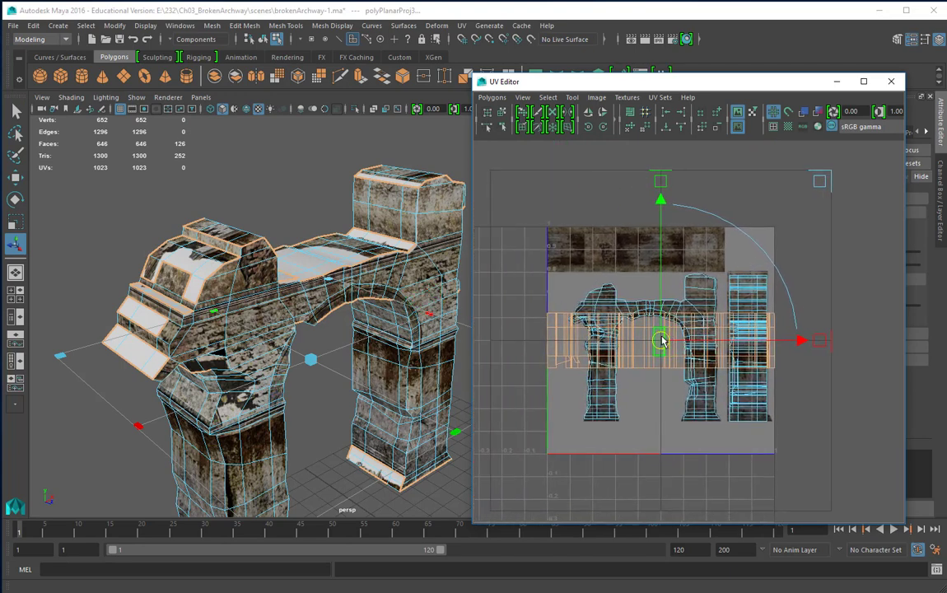
{"action": "left_click_drag", "start_coordinate": [659, 200], "coordinate": [648, 124]}
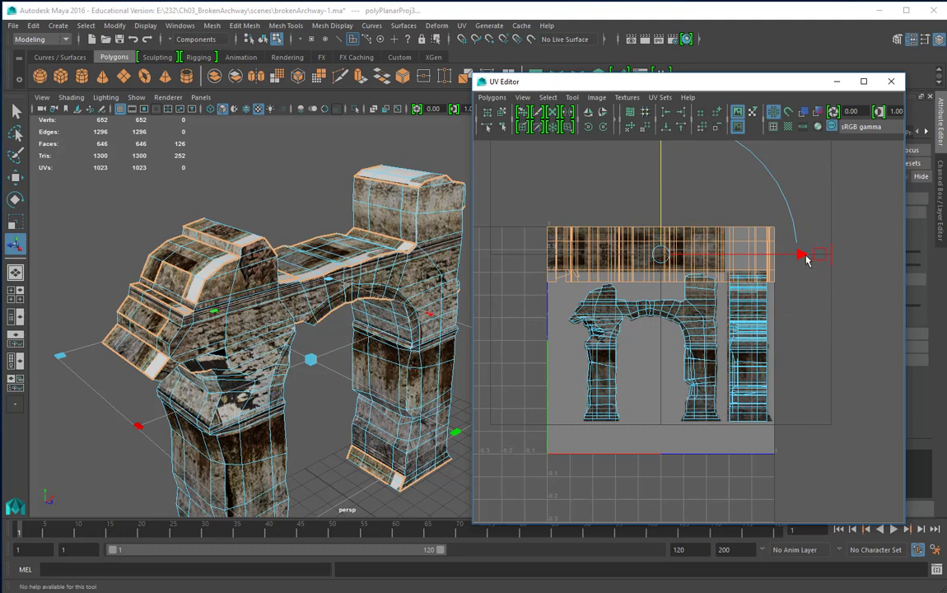
Narrow the Y-axis projection's UVs and reduce their height so they fit inside the horizontal stone strip
{"action": "left_click_drag", "start_coordinate": [805, 258], "coordinate": [759, 254]}
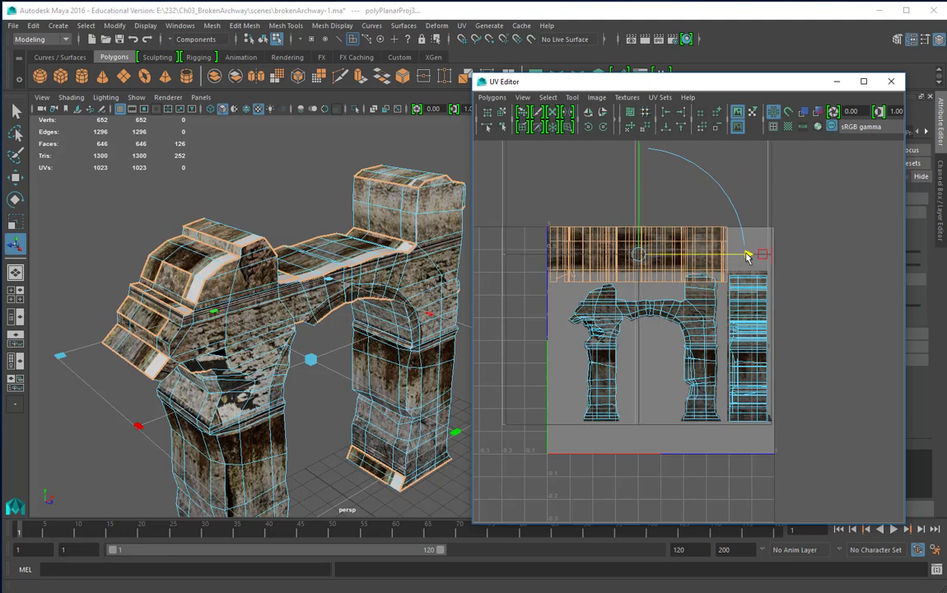
{"action": "right_click_drag", "start_coordinate": [766, 251], "coordinate": [750, 234], "text": "alt"}
{"action": "middle_click_drag", "start_coordinate": [750, 233], "coordinate": [753, 279], "text": "alt"}
{"action": "left_click_drag", "start_coordinate": [647, 185], "coordinate": [647, 215]}
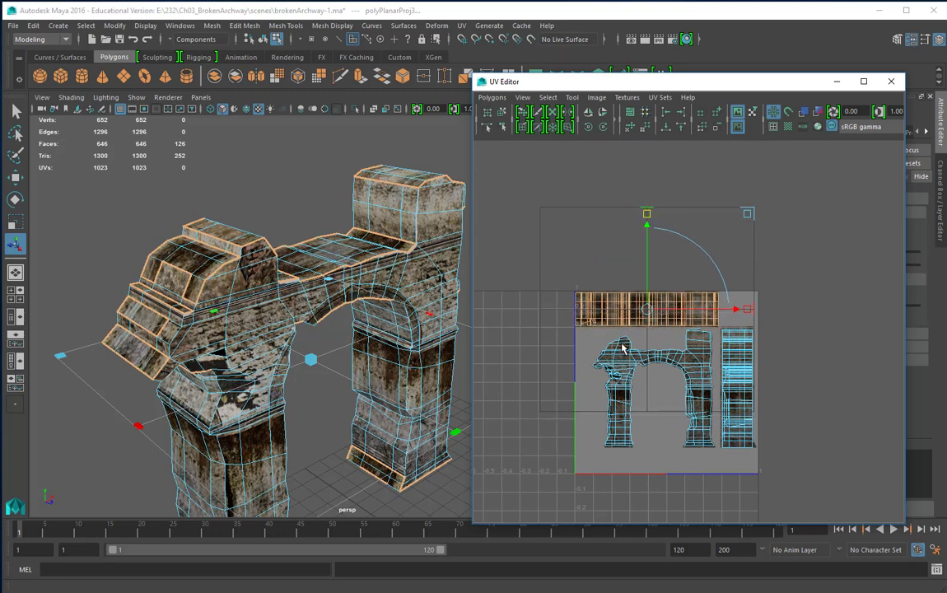
{"action": "right_click_drag", "start_coordinate": [624, 348], "coordinate": [904, 333], "text": "alt"}
{"action": "middle_click_drag", "start_coordinate": [796, 331], "coordinate": [878, 324], "text": "alt"}
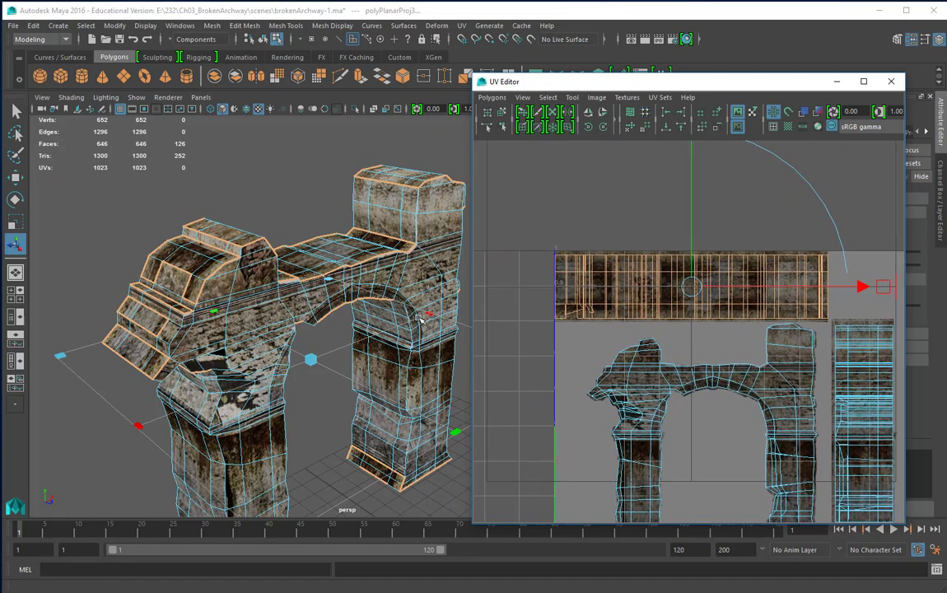
Select the side faces at the foot of the broken pillar's inner side and the matching plinth faces on the tall block's pillar
{"action": "left_click_drag", "start_coordinate": [418, 318], "coordinate": [267, 293], "text": "alt"}
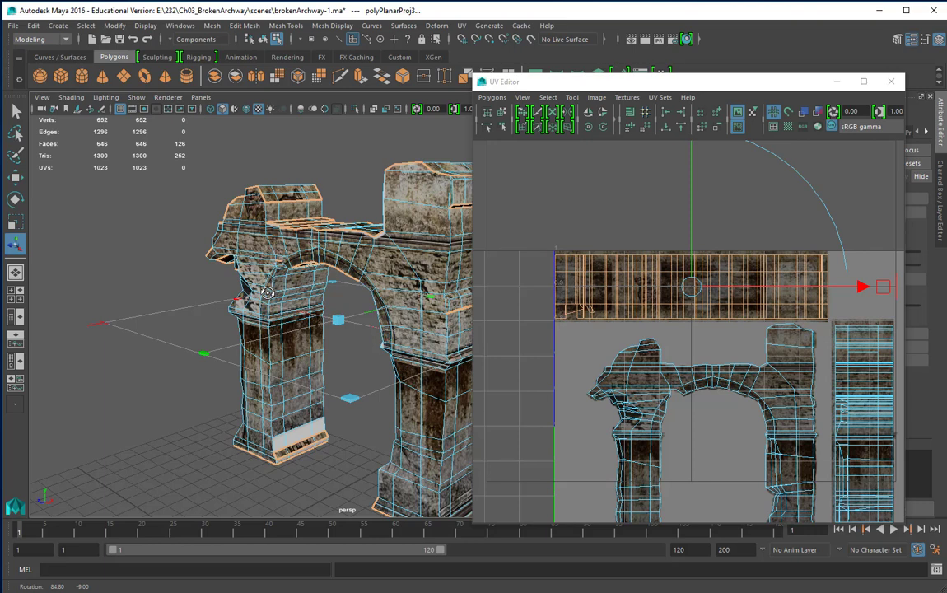
{"action": "left_click", "coordinate": [291, 437]}
{"action": "left_click", "coordinate": [305, 432], "text": "shift"}
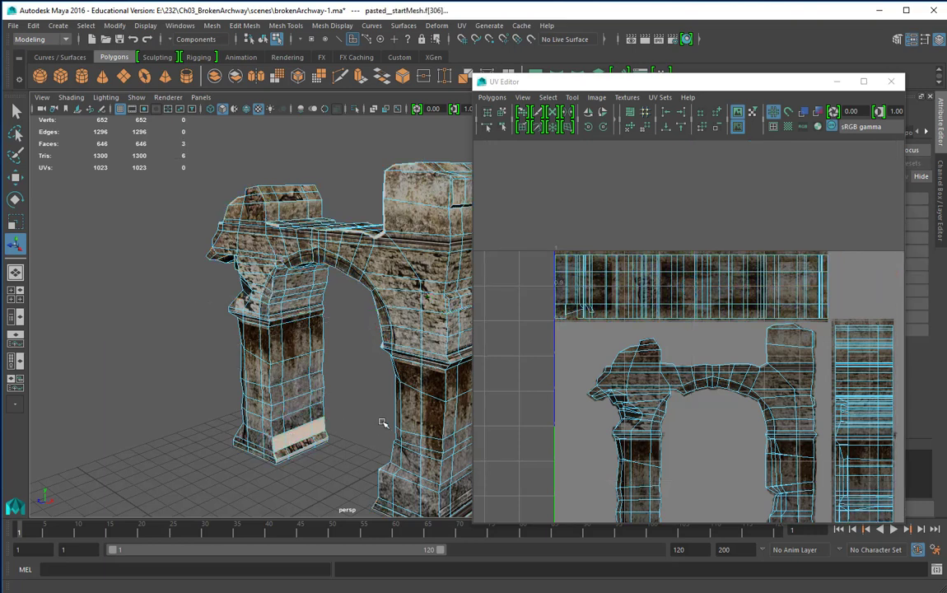
{"action": "right_click_drag", "start_coordinate": [383, 422], "coordinate": [240, 386], "text": "alt"}
{"action": "middle_click_drag", "start_coordinate": [398, 405], "coordinate": [382, 389], "text": "alt"}
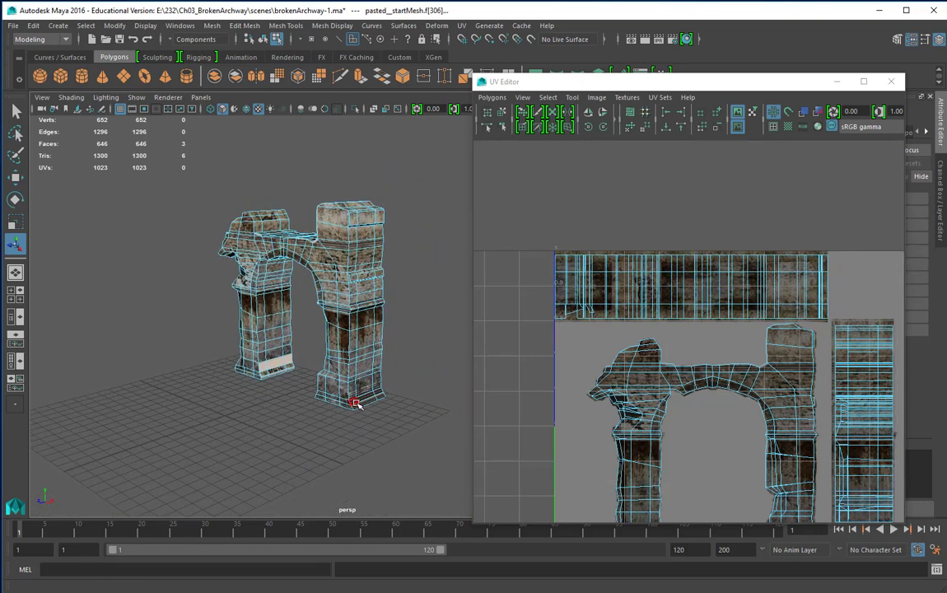
{"action": "left_click", "coordinate": [363, 395], "text": "shift"}
{"action": "left_click", "coordinate": [377, 394], "text": "shift"}
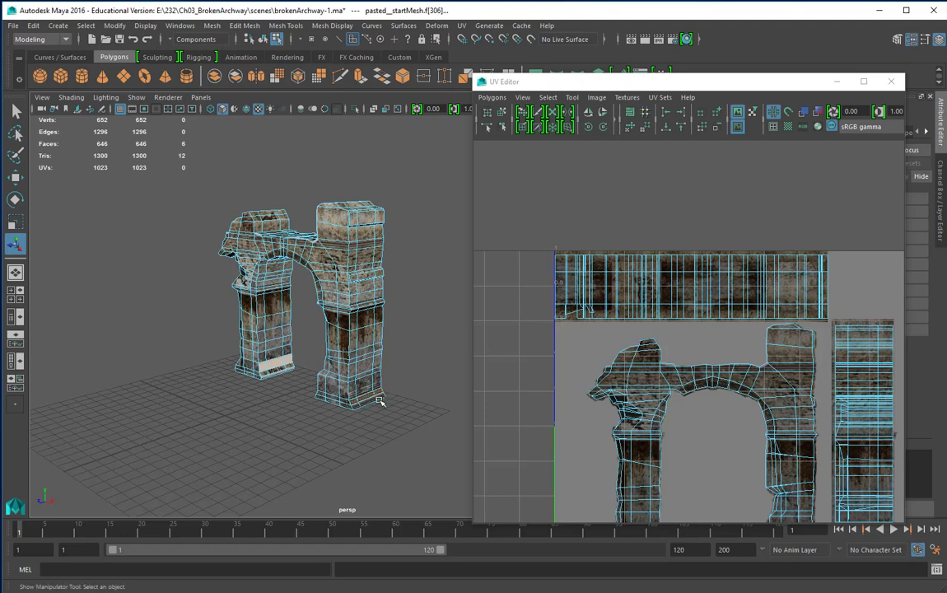
{"action": "left_click", "coordinate": [380, 399], "text": "shift"}
{"action": "left_click", "coordinate": [370, 398], "text": "shift"}
{"action": "left_click", "coordinate": [355, 405], "text": "shift"}
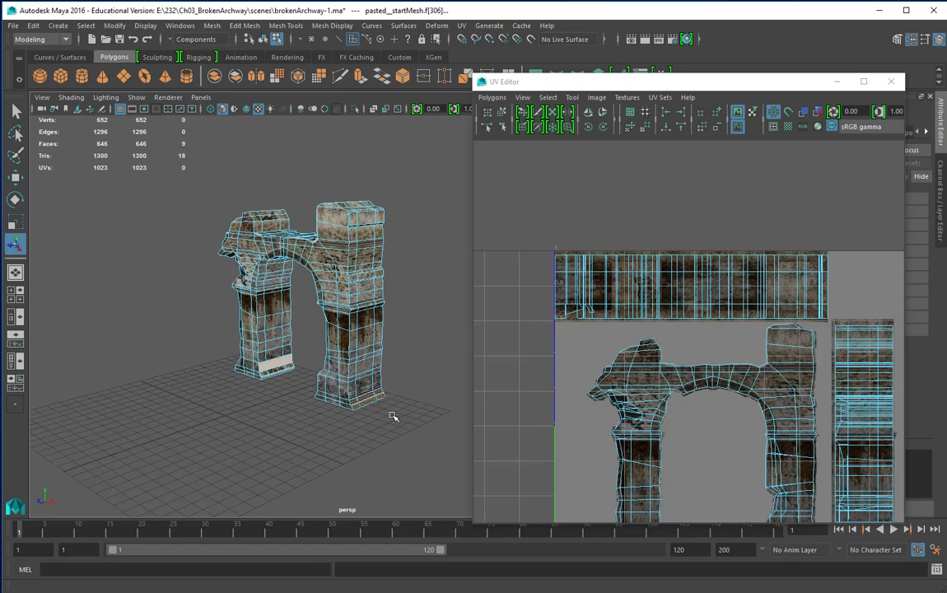
Planar-map the selected plinth faces from the X axis, fitted to the bounding box with the image width/height ratio kept
{"action": "left_click_drag", "start_coordinate": [393, 417], "coordinate": [469, 420], "text": "alt"}
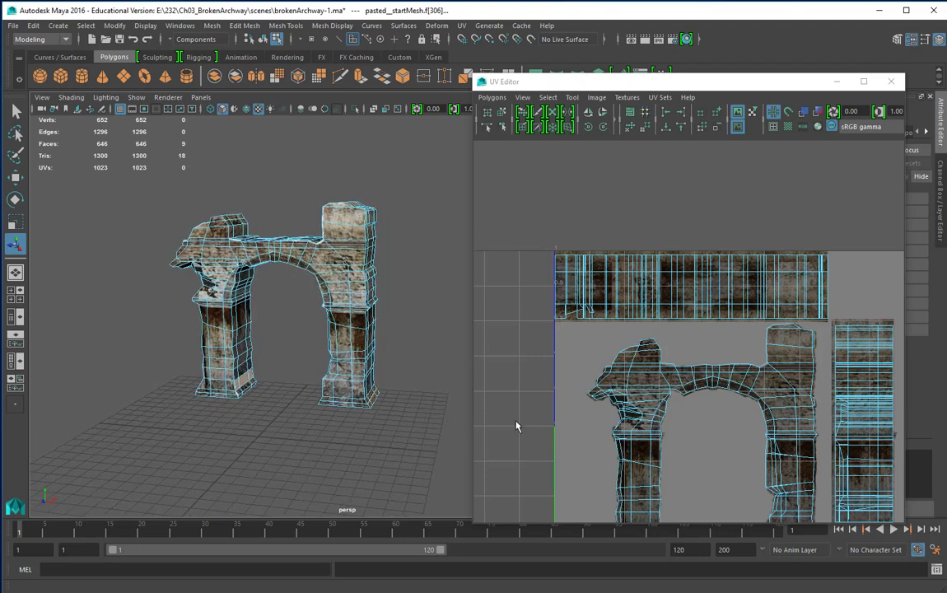
{"action": "left_click", "coordinate": [462, 27]}
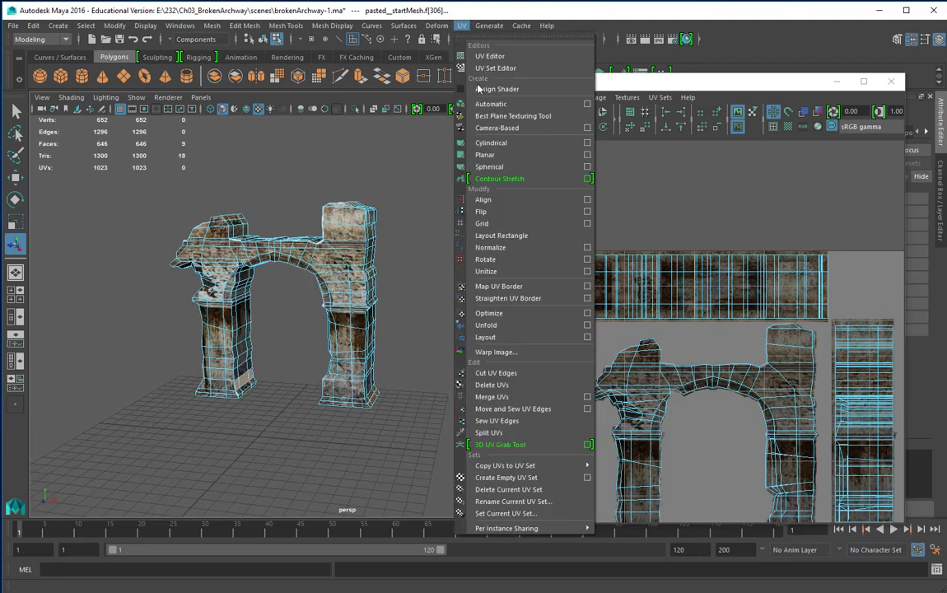
{"action": "left_click", "coordinate": [587, 154]}
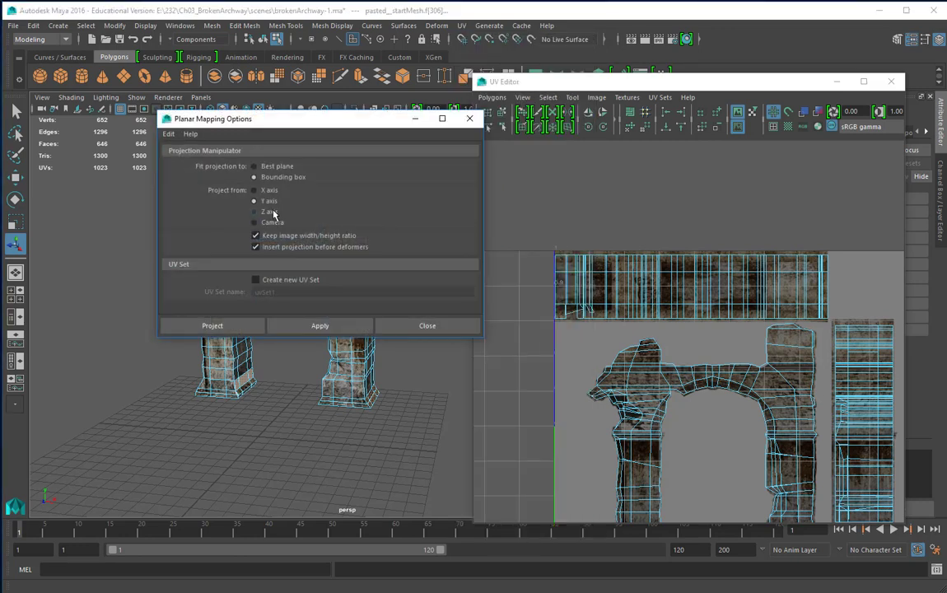
{"action": "left_click", "coordinate": [213, 325]}
Scale the new plinth UVs down uniformly and move them onto the side pillar column of the texture
{"action": "right_click_drag", "start_coordinate": [641, 396], "coordinate": [643, 339], "text": "alt"}
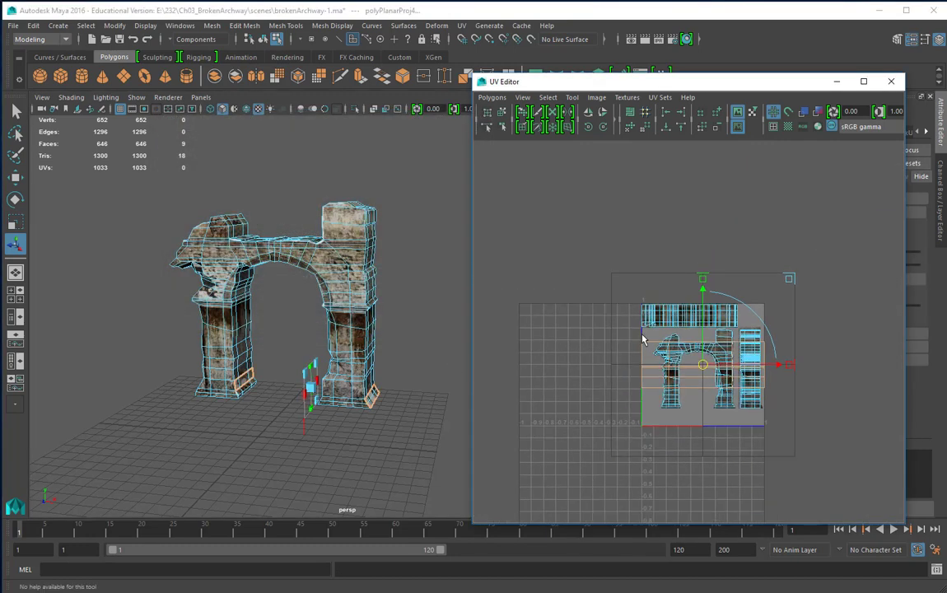
{"action": "left_click_drag", "start_coordinate": [787, 277], "coordinate": [709, 348]}
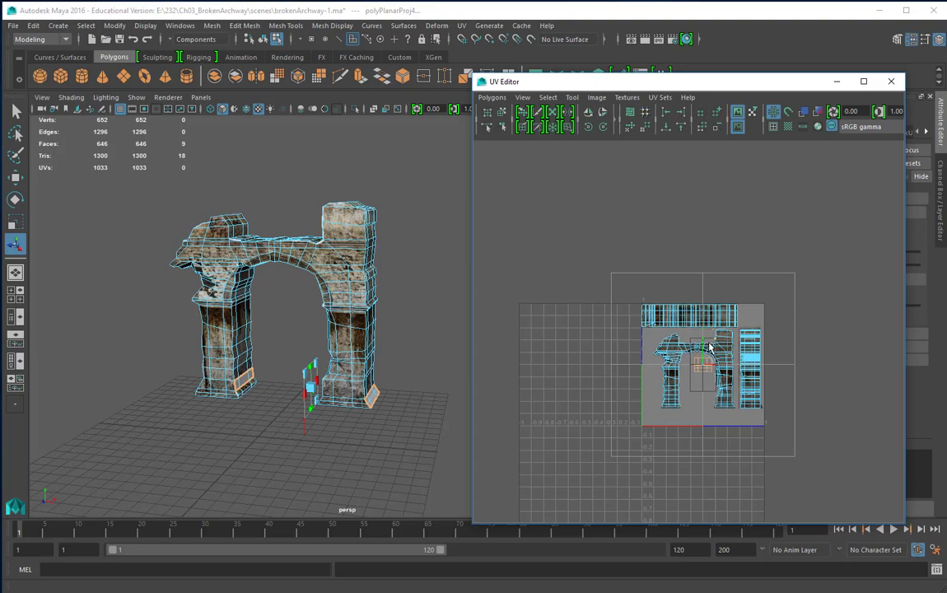
{"action": "right_click_drag", "start_coordinate": [670, 404], "coordinate": [814, 389], "text": "alt"}
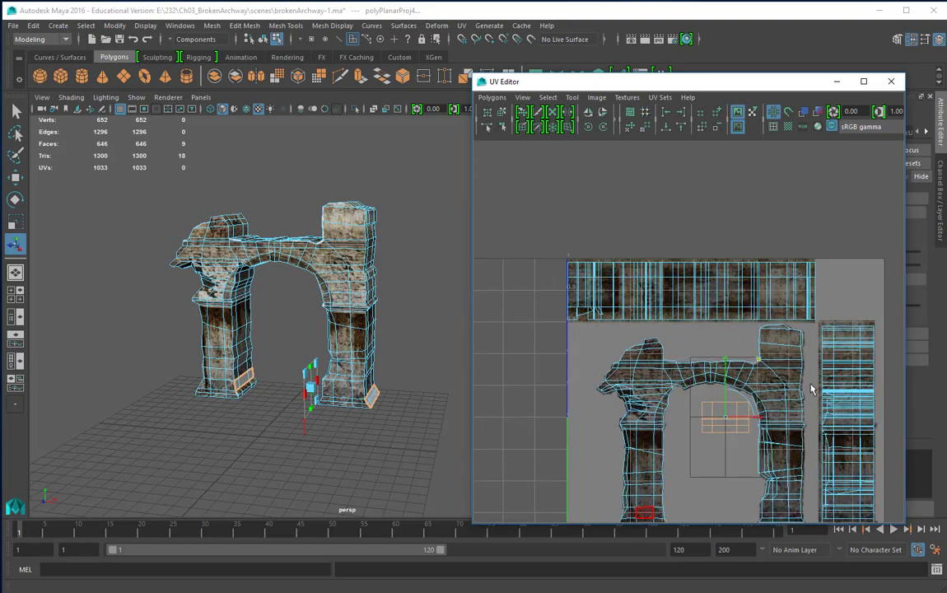
{"action": "middle_click_drag", "start_coordinate": [865, 379], "coordinate": [732, 318], "text": "alt"}
{"action": "right_click_drag", "start_coordinate": [731, 318], "coordinate": [821, 322], "text": "alt"}
{"action": "middle_click_drag", "start_coordinate": [691, 315], "coordinate": [772, 289], "text": "alt"}
{"action": "right_click_drag", "start_coordinate": [714, 291], "coordinate": [792, 296], "text": "alt"}
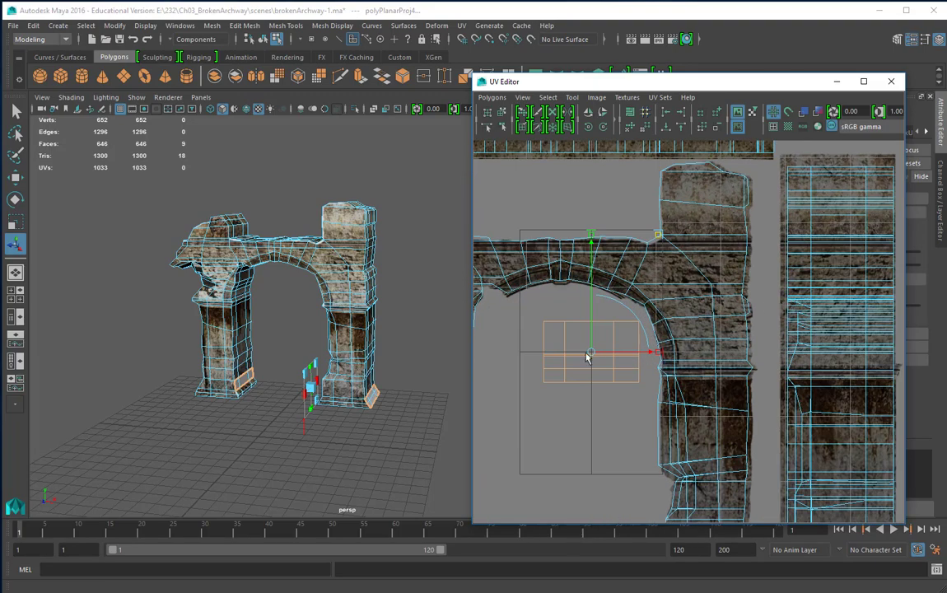
{"action": "left_click_drag", "start_coordinate": [590, 352], "coordinate": [840, 452]}
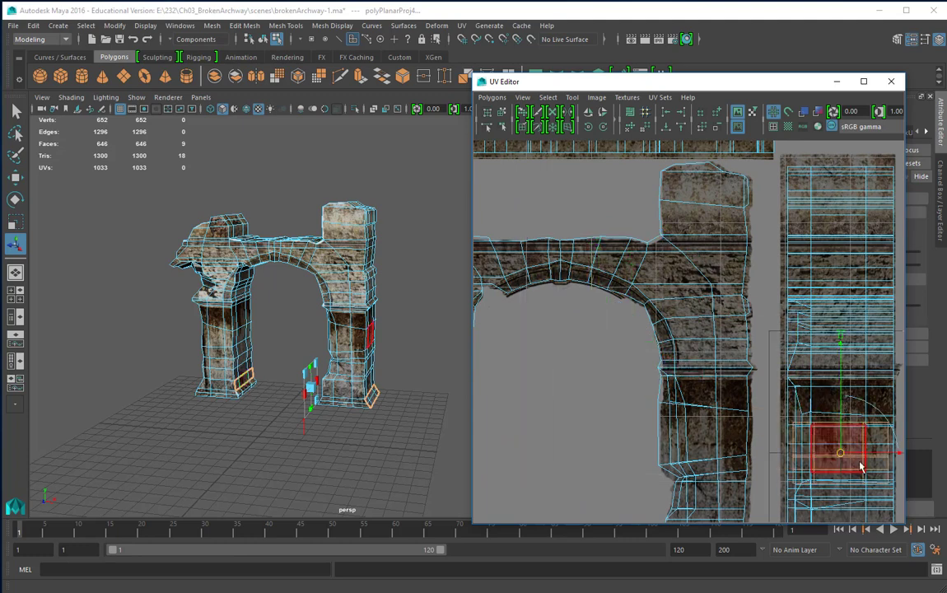
Move the plinth UVs down to the base of the side column, match its width and squash them onto the dark base molding
{"action": "middle_click_drag", "start_coordinate": [860, 465], "coordinate": [770, 211], "text": "alt"}
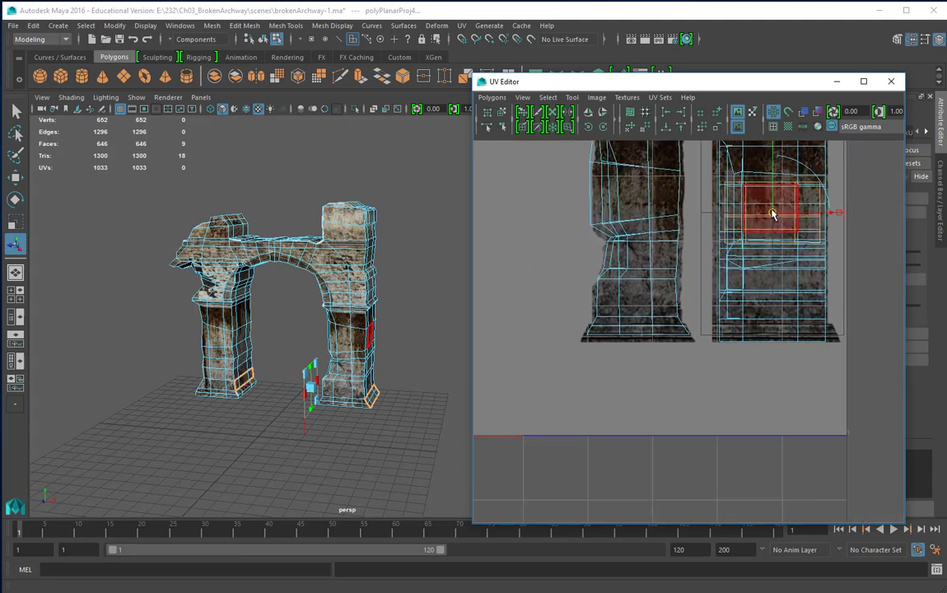
{"action": "left_click_drag", "start_coordinate": [779, 293], "coordinate": [848, 311]}
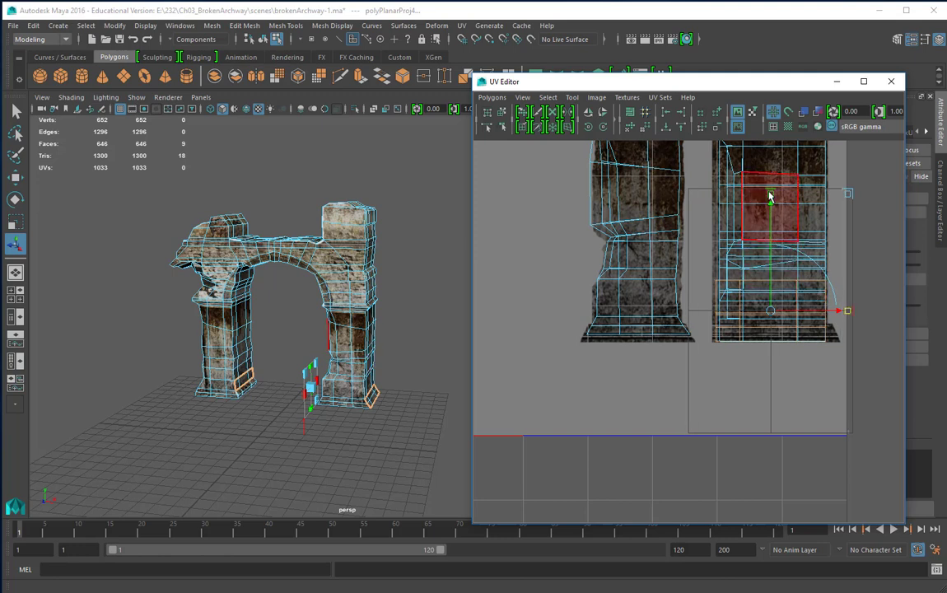
{"action": "left_click_drag", "start_coordinate": [769, 196], "coordinate": [768, 248]}
{"action": "left_click_drag", "start_coordinate": [768, 276], "coordinate": [772, 282]}
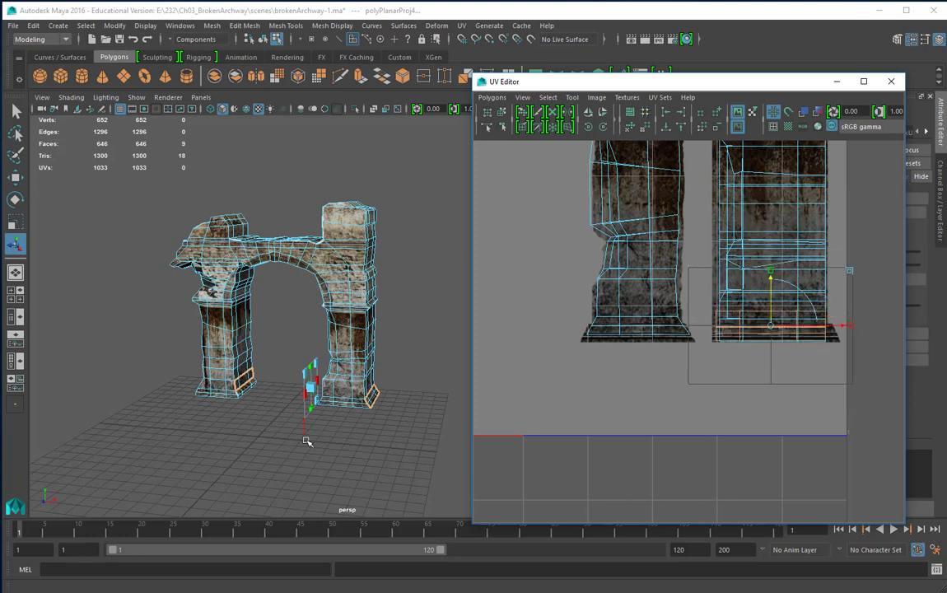
{"action": "left_click_drag", "start_coordinate": [307, 440], "coordinate": [261, 438], "text": "alt"}
{"action": "right_click_drag", "start_coordinate": [262, 438], "coordinate": [457, 427], "text": "alt"}
{"action": "left_click_drag", "start_coordinate": [455, 427], "coordinate": [429, 373], "text": "alt"}
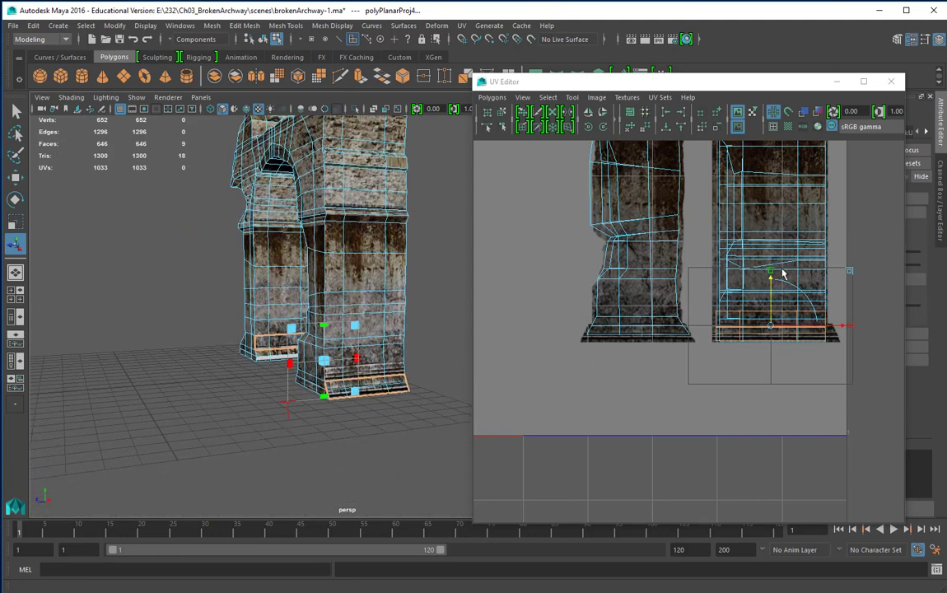
{"action": "mouse_move", "coordinate": [770, 275]}
{"action": "left_mouse_down"}
{"action": "mouse_move", "coordinate": [768, 252]}
{"action": "mouse_move", "coordinate": [759, 274]}
{"action": "left_mouse_up"}
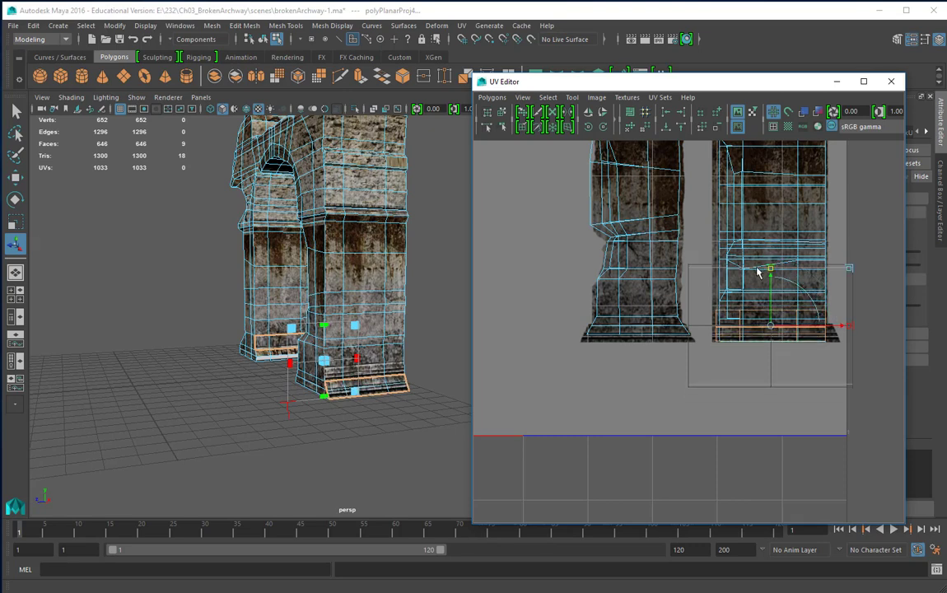
Move the front UVs along the arch's upper edge, its notch and the tall block's inner edge inward onto the painted stone
{"action": "left_click_drag", "start_coordinate": [294, 415], "coordinate": [391, 391], "text": "alt"}
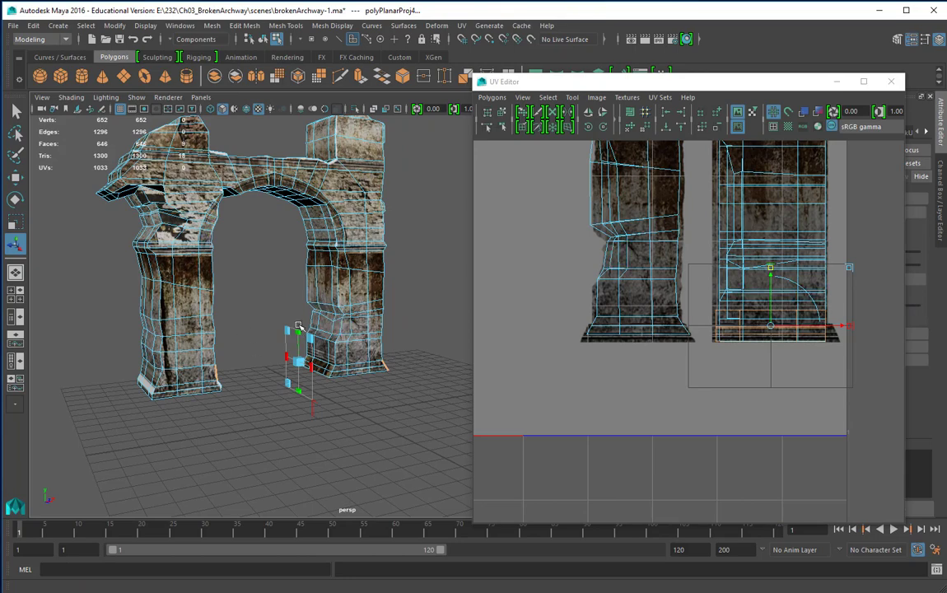
{"action": "left_click_drag", "start_coordinate": [298, 327], "coordinate": [211, 403], "text": "alt"}
{"action": "middle_click_drag", "start_coordinate": [626, 210], "coordinate": [698, 509], "text": "alt"}
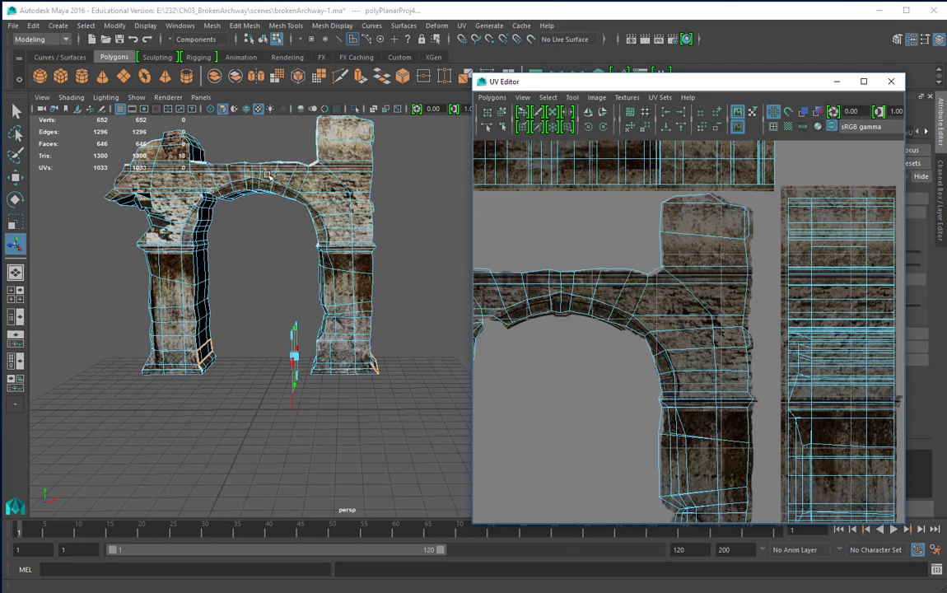
{"action": "right_click_drag", "start_coordinate": [555, 318], "coordinate": [754, 307], "text": "alt"}
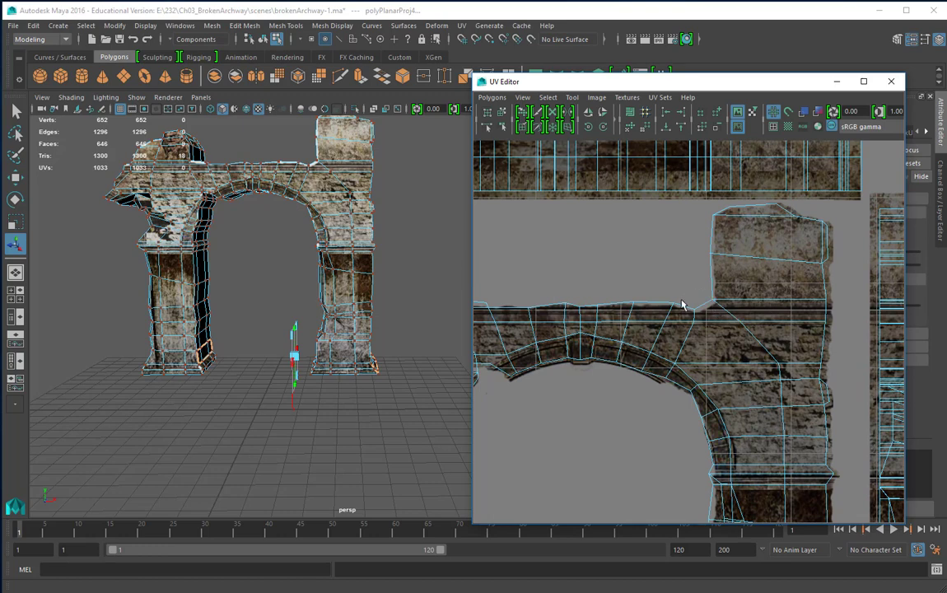
{"action": "left_click_drag", "start_coordinate": [683, 290], "coordinate": [725, 325]}
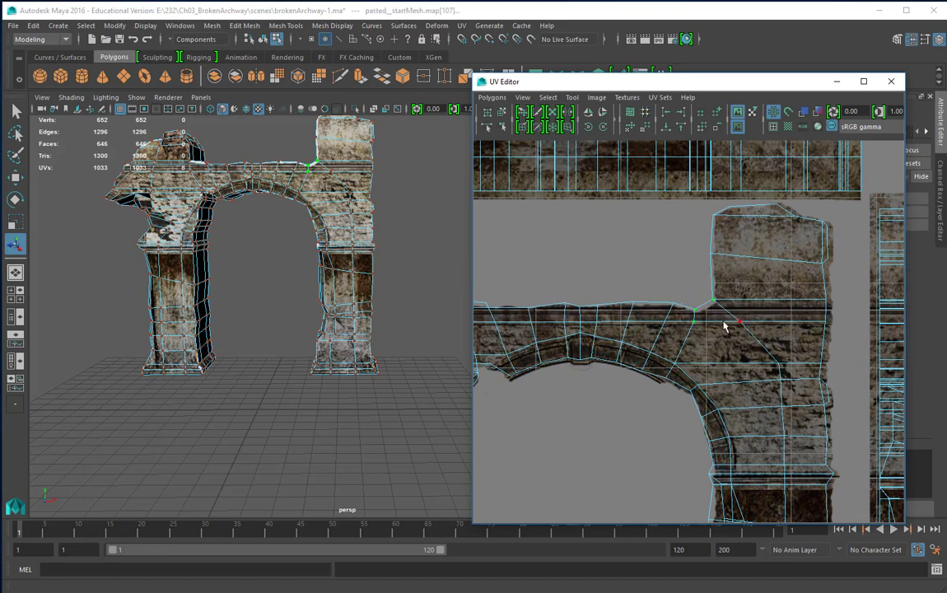
{"action": "left_click", "coordinate": [712, 301]}
{"action": "key", "text": "w"}
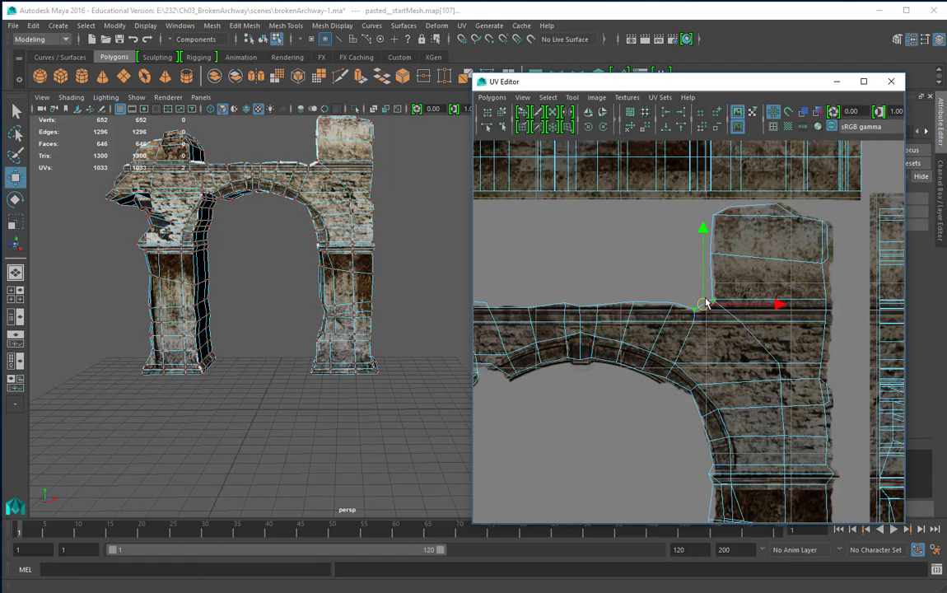
{"action": "mouse_move", "coordinate": [706, 308]}
{"action": "left_mouse_down"}
{"action": "mouse_move", "coordinate": [699, 317]}
{"action": "mouse_move", "coordinate": [719, 307]}
{"action": "mouse_move", "coordinate": [706, 315]}
{"action": "mouse_move", "coordinate": [671, 308]}
{"action": "left_mouse_up"}
{"action": "key", "text": "ctrl+z"}
{"action": "left_click_drag", "start_coordinate": [612, 292], "coordinate": [634, 302]}
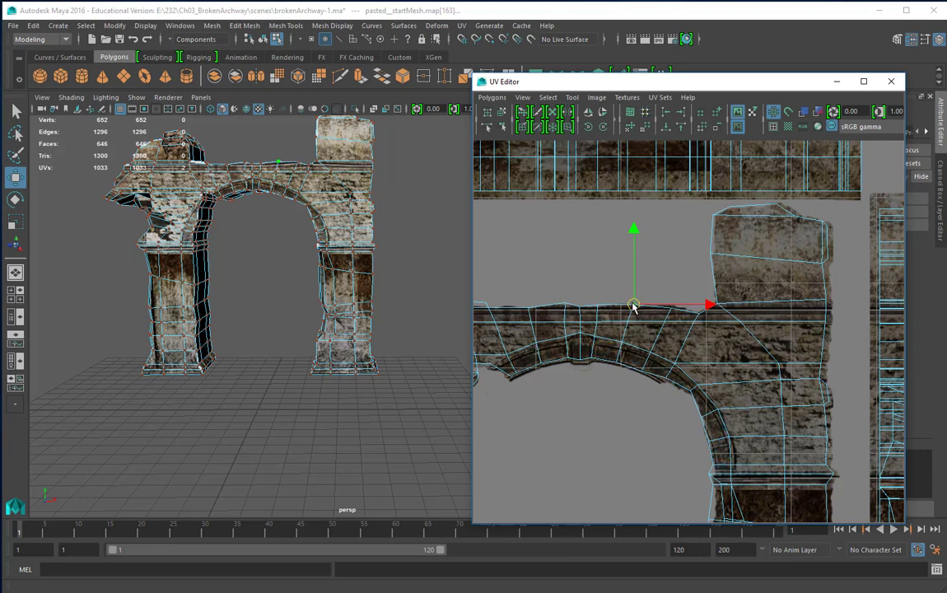
{"action": "left_click_drag", "start_coordinate": [706, 212], "coordinate": [719, 238]}
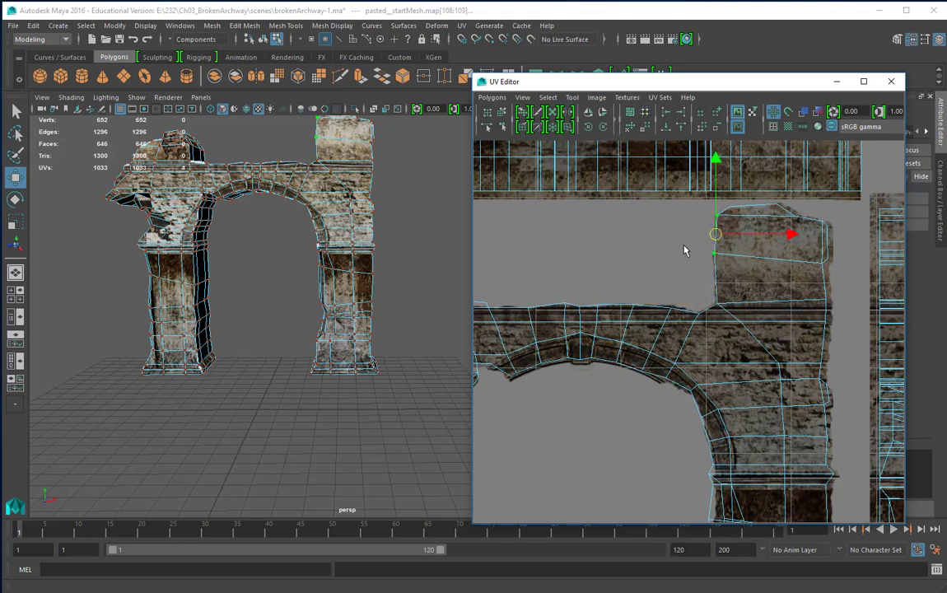
Lower the front UVs where the arch's upper edge meets the broken block so they sit on the painted stone
{"action": "left_click", "coordinate": [298, 269], "text": "alt"}
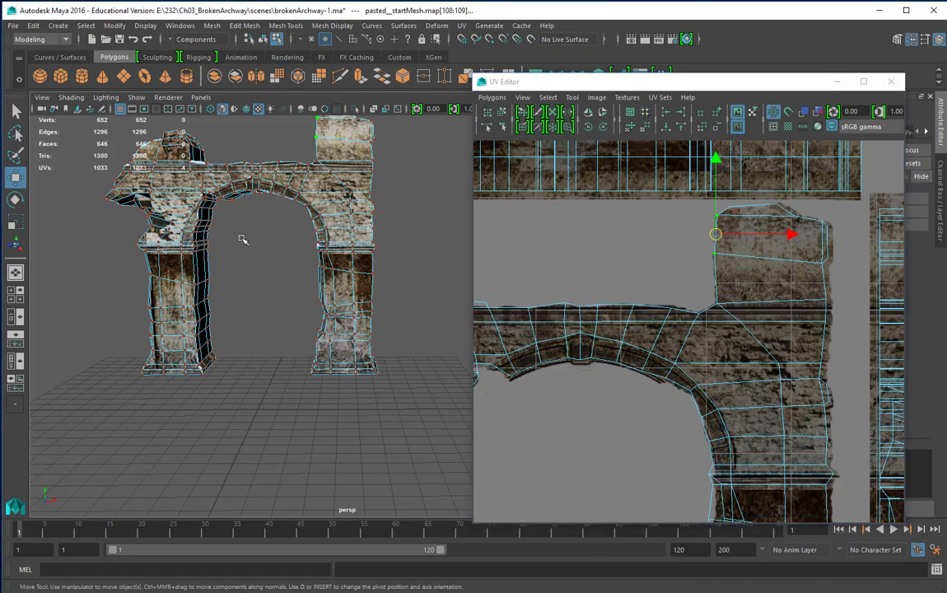
{"action": "left_click_drag", "start_coordinate": [243, 239], "coordinate": [270, 243], "text": "alt"}
{"action": "left_click", "coordinate": [266, 234]}
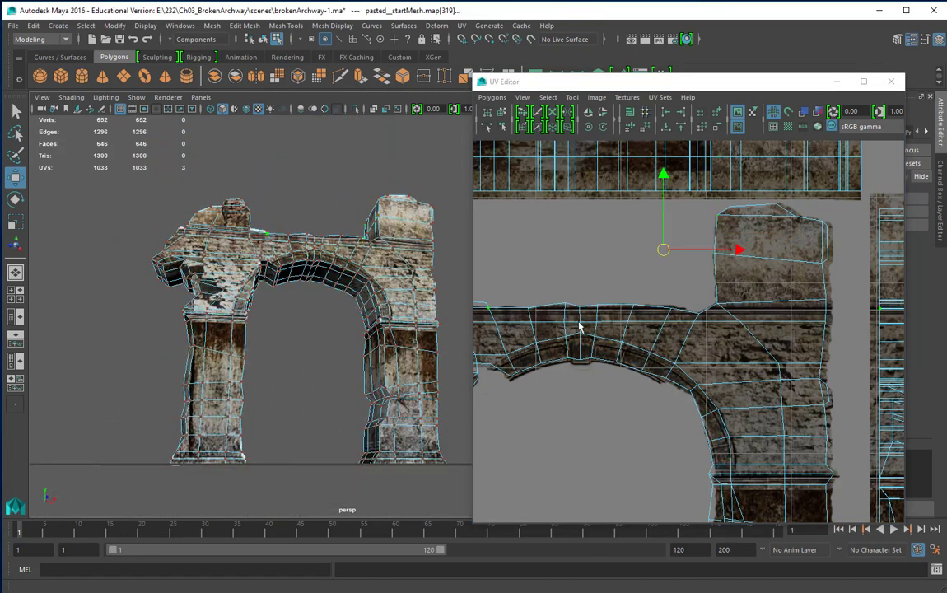
{"action": "middle_click_drag", "start_coordinate": [575, 313], "coordinate": [778, 390], "text": "alt"}
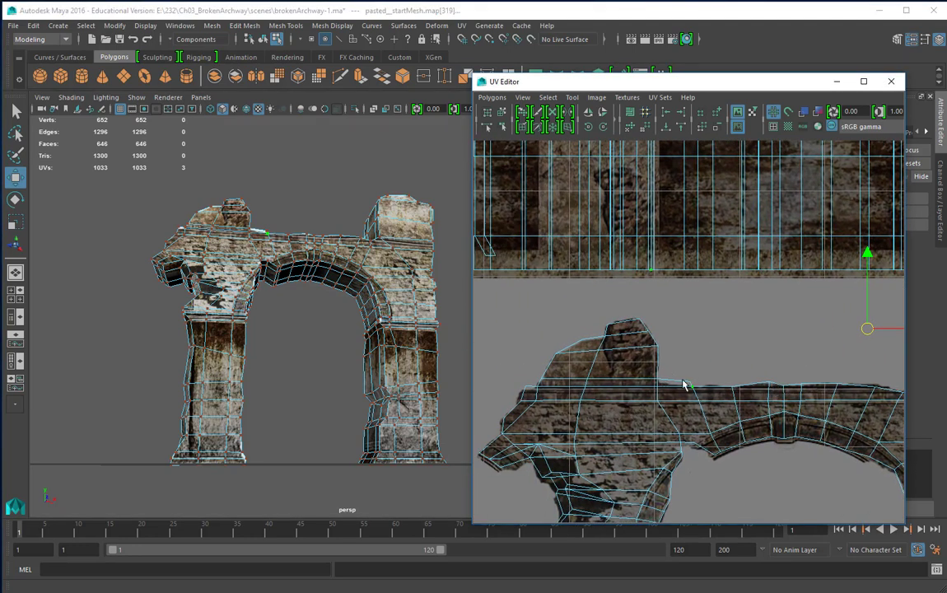
{"action": "left_click_drag", "start_coordinate": [682, 376], "coordinate": [693, 385]}
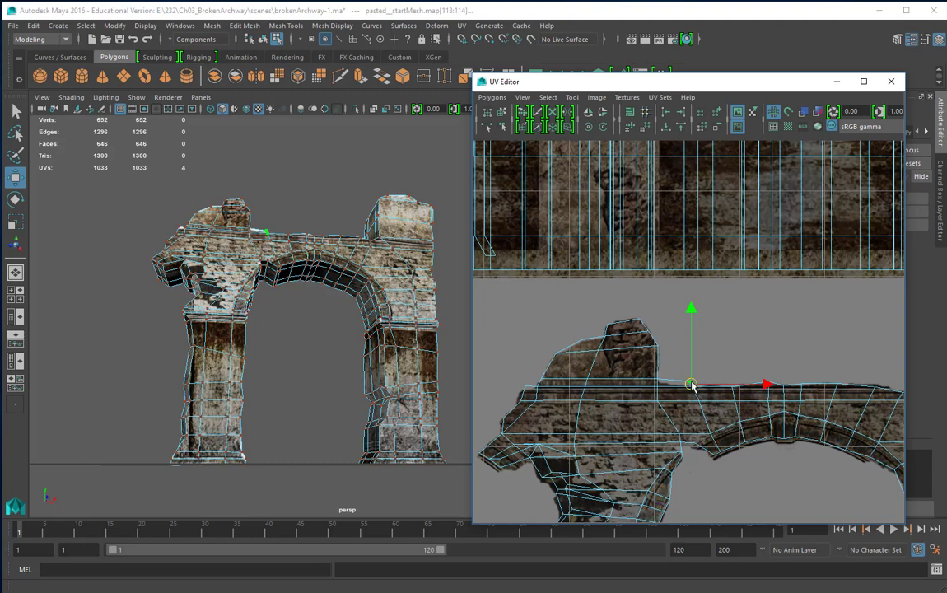
{"action": "left_click", "coordinate": [657, 387]}
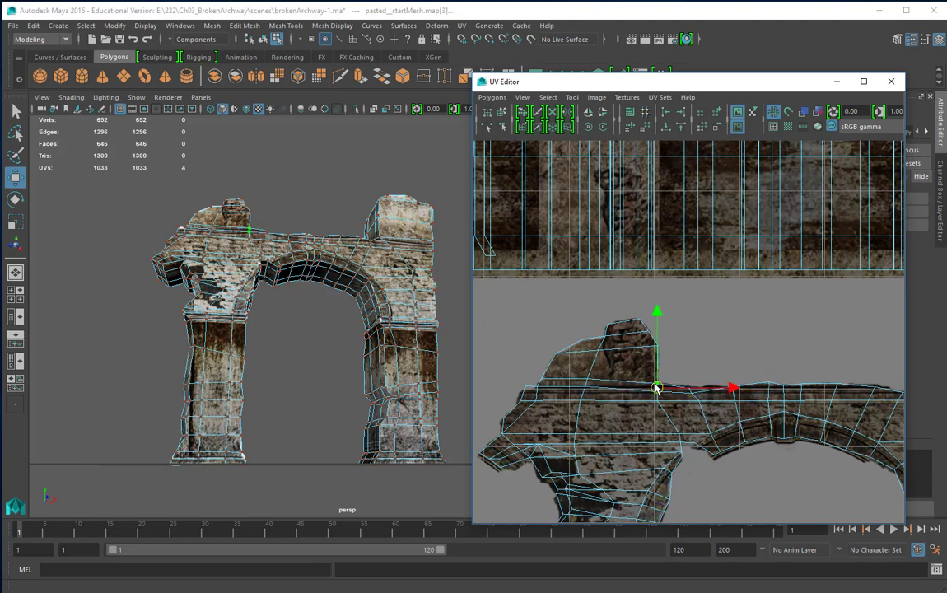
{"action": "left_click_drag", "start_coordinate": [291, 299], "coordinate": [311, 326], "text": "alt"}
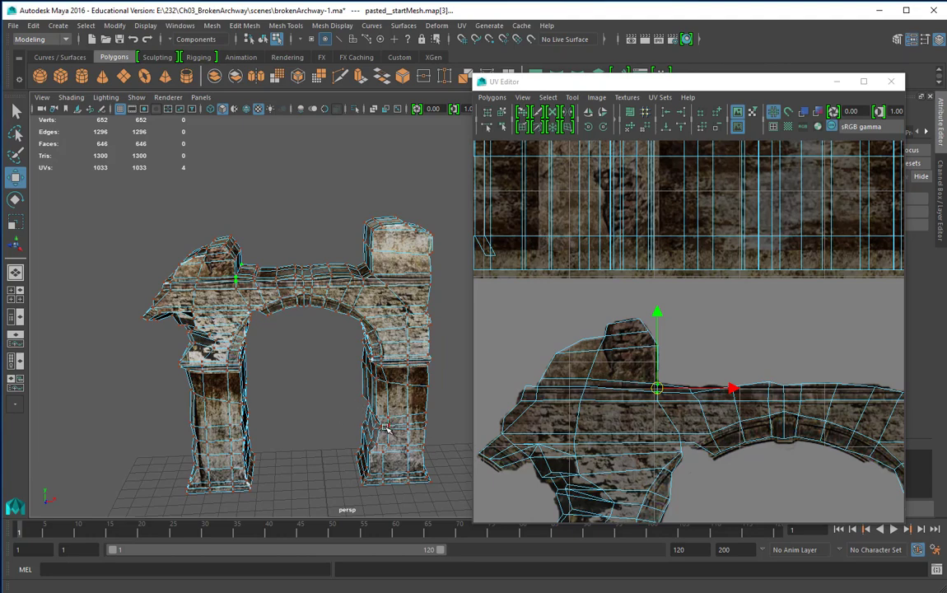
{"action": "left_click_drag", "start_coordinate": [312, 390], "coordinate": [409, 414], "text": "alt"}
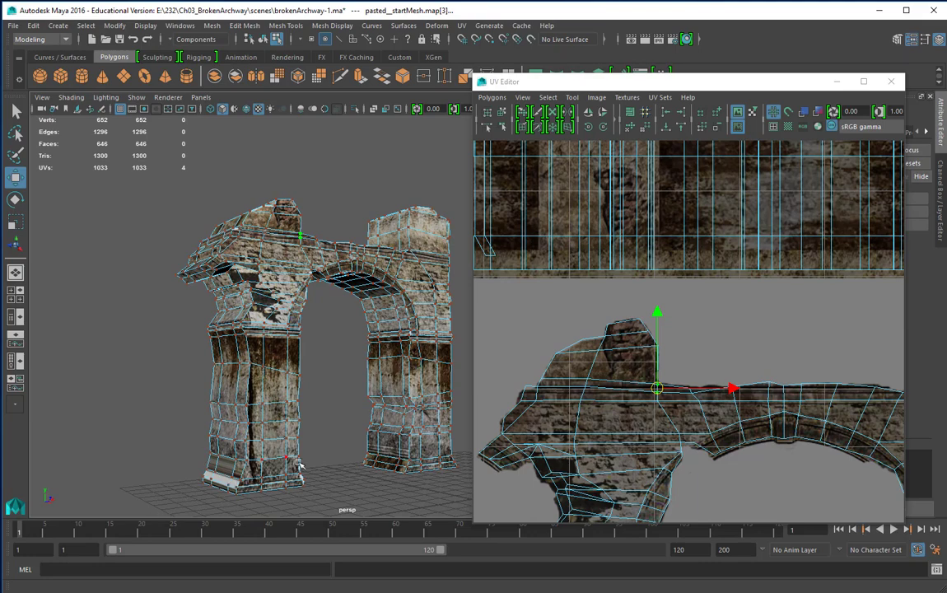
Close the UV Editor and return the archway mesh from UV editing to object selection mode
{"action": "mouse_move", "coordinate": [313, 415]}
{"action": "left_mouse_down", "text": "alt"}
{"action": "mouse_move", "coordinate": [311, 459]}
{"action": "mouse_move", "coordinate": [270, 461]}
{"action": "mouse_move", "coordinate": [314, 431]}
{"action": "left_mouse_up", "text": "alt"}
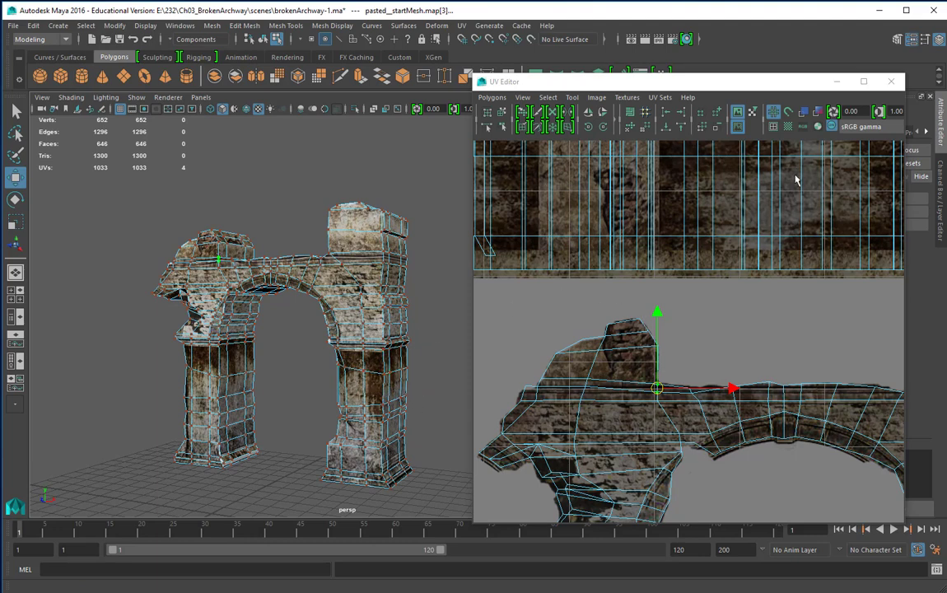
{"action": "left_click", "coordinate": [892, 82]}
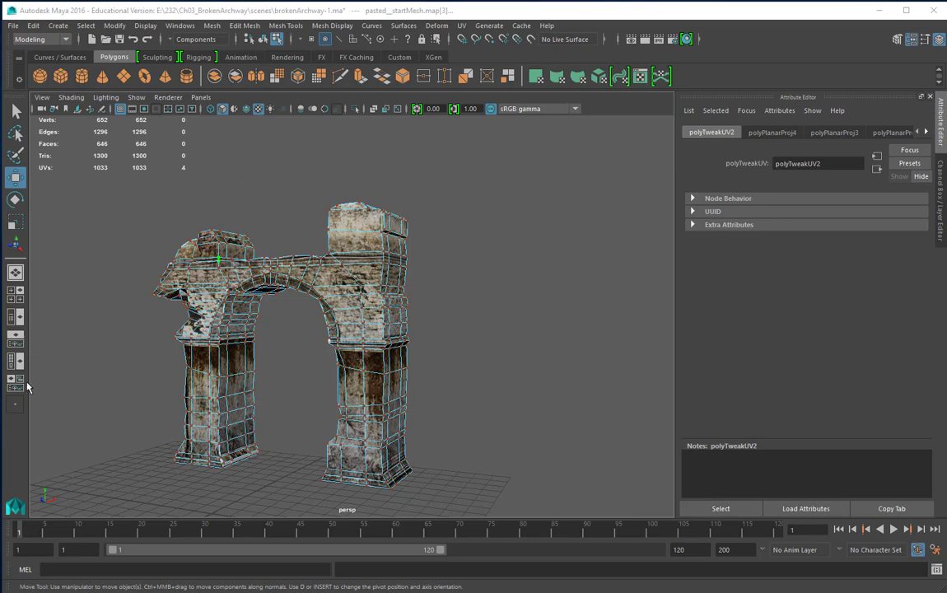
{"action": "left_click", "coordinate": [490, 236]}
{"action": "right_click_drag", "start_coordinate": [383, 247], "coordinate": [433, 231]}
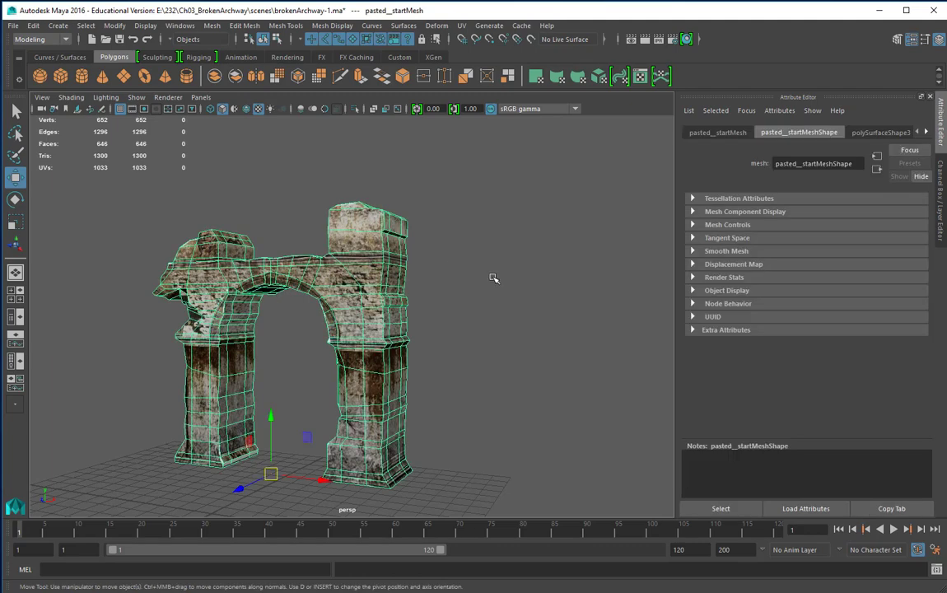
Render the current frame of the color-mapped archway in perspective, keep the image for comparison and minimize the render window
{"action": "left_click_drag", "start_coordinate": [492, 278], "coordinate": [525, 294], "text": "alt"}
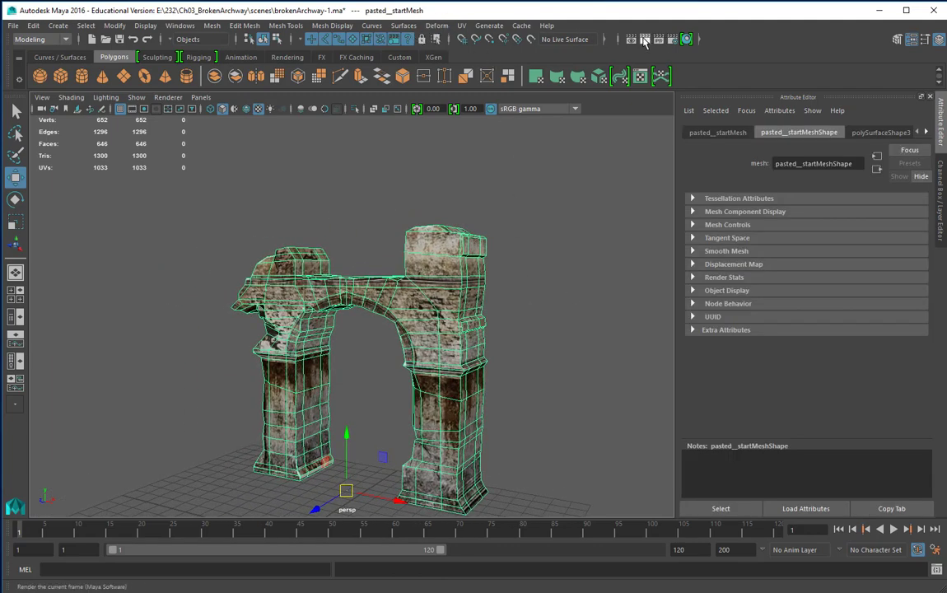
{"action": "left_click", "coordinate": [645, 41]}
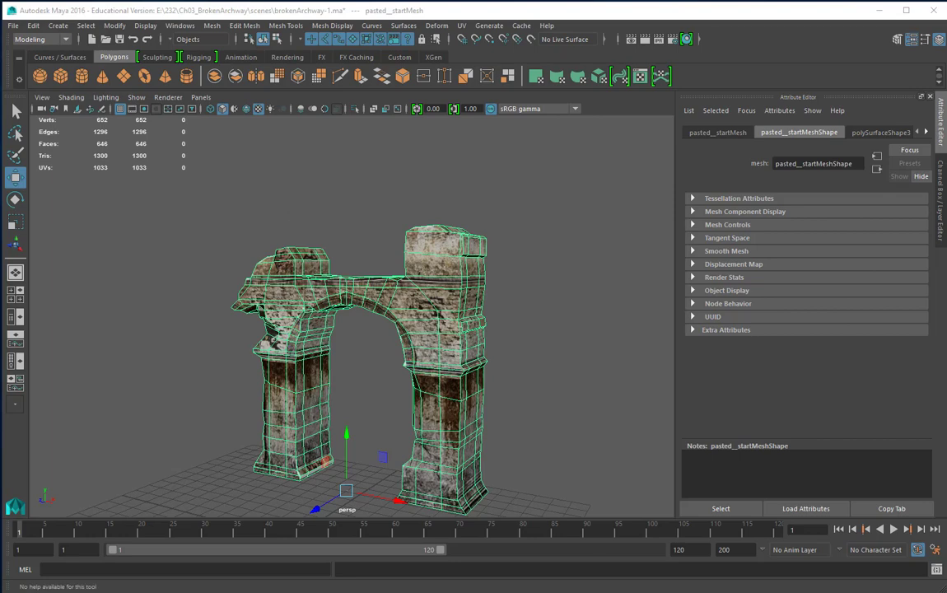
{"action": "left_click_drag", "start_coordinate": [307, 141], "coordinate": [611, 55]}
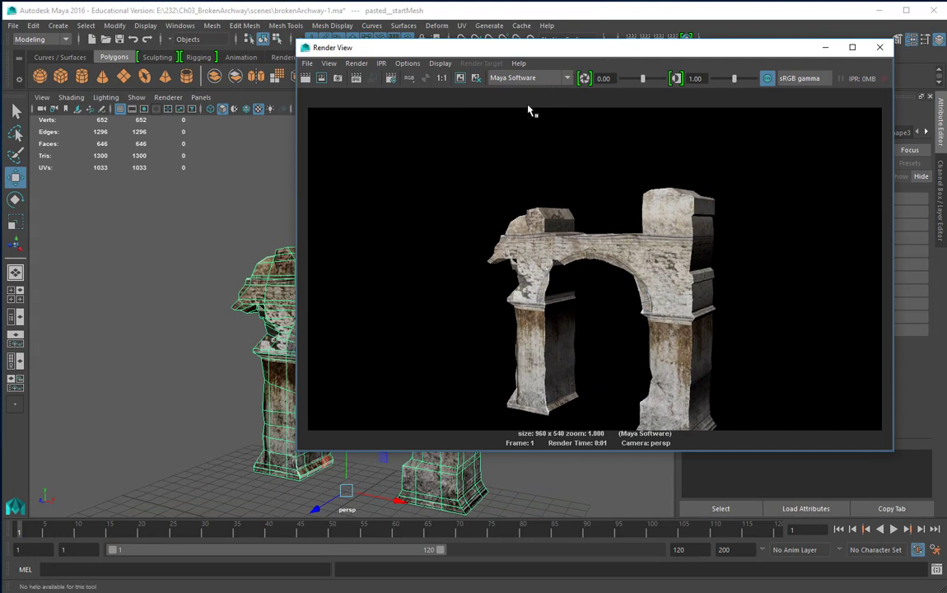
{"action": "left_click", "coordinate": [463, 79]}
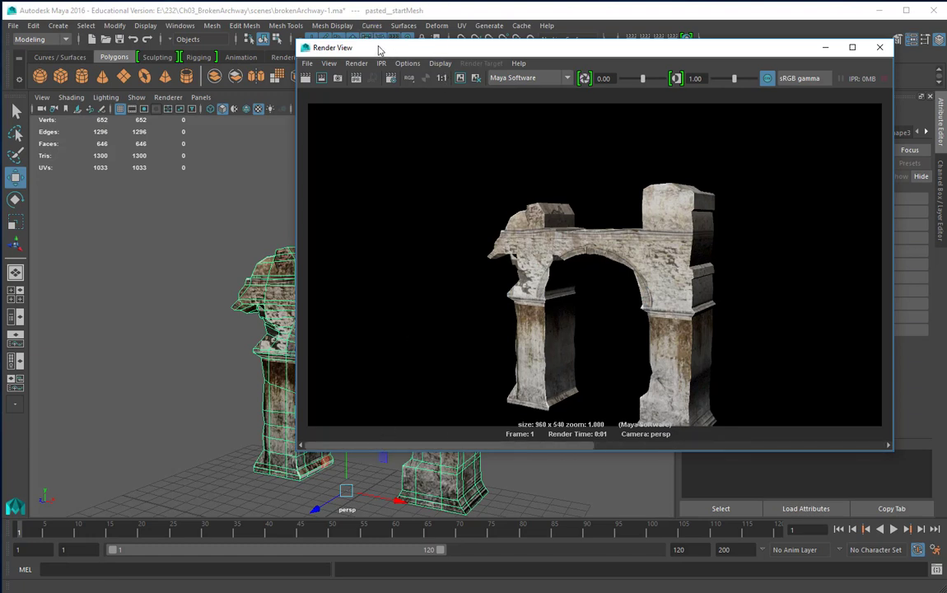
{"action": "left_click", "coordinate": [825, 47]}
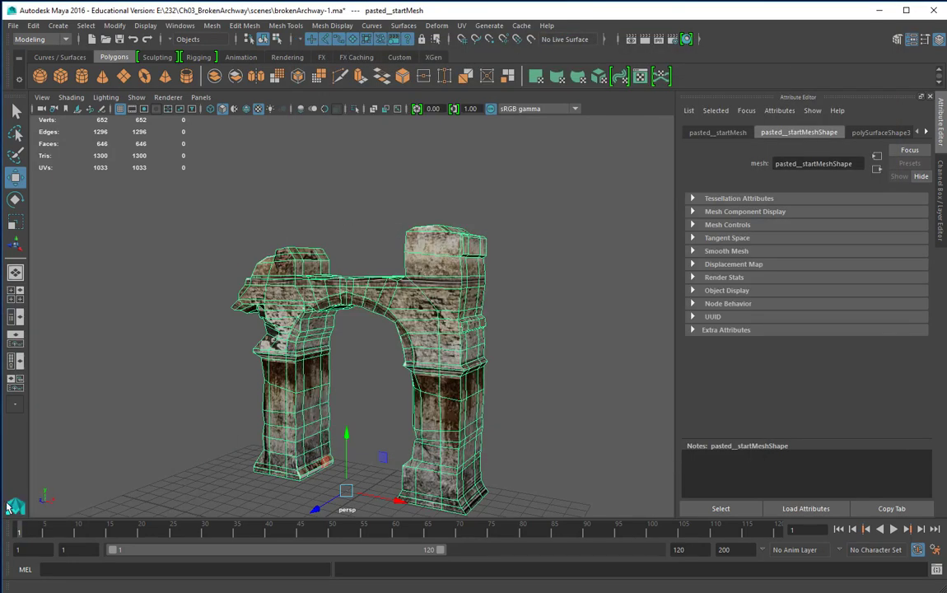
Open the Hypershade layout and connect a File texture to the Bump Mapping attribute of the archwayTech material
{"action": "left_click", "coordinate": [13, 362]}
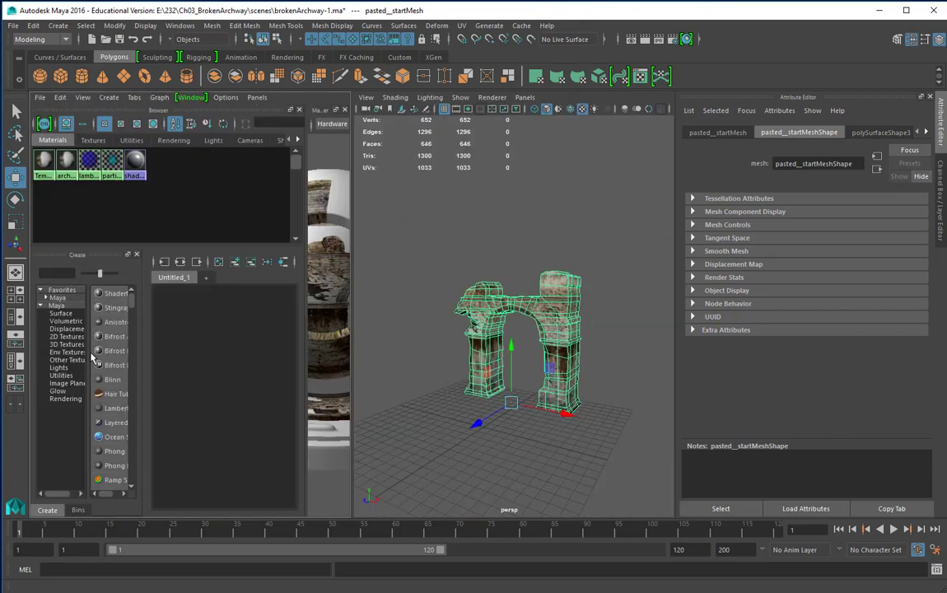
{"action": "left_click_drag", "start_coordinate": [349, 310], "coordinate": [476, 296]}
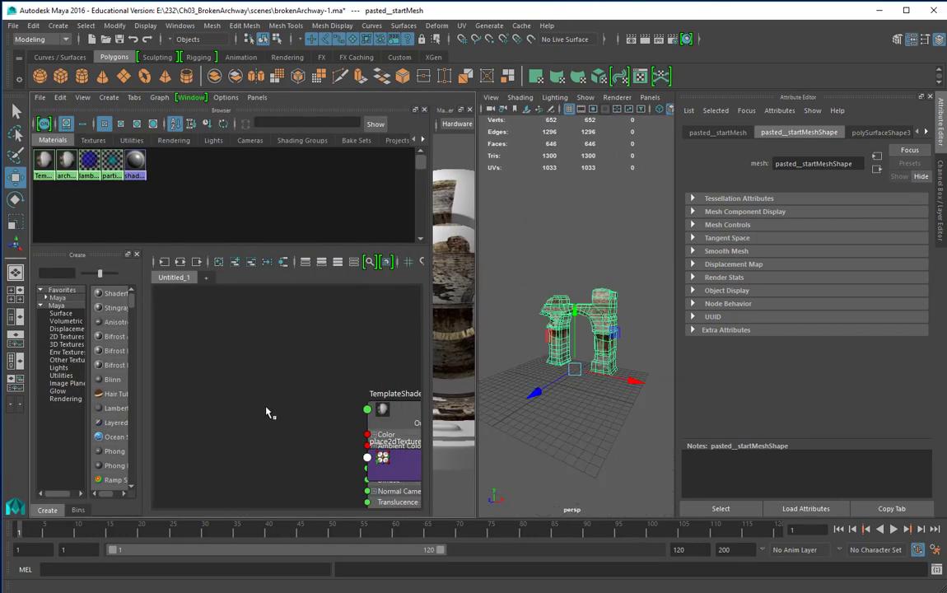
{"action": "left_click", "coordinate": [67, 162]}
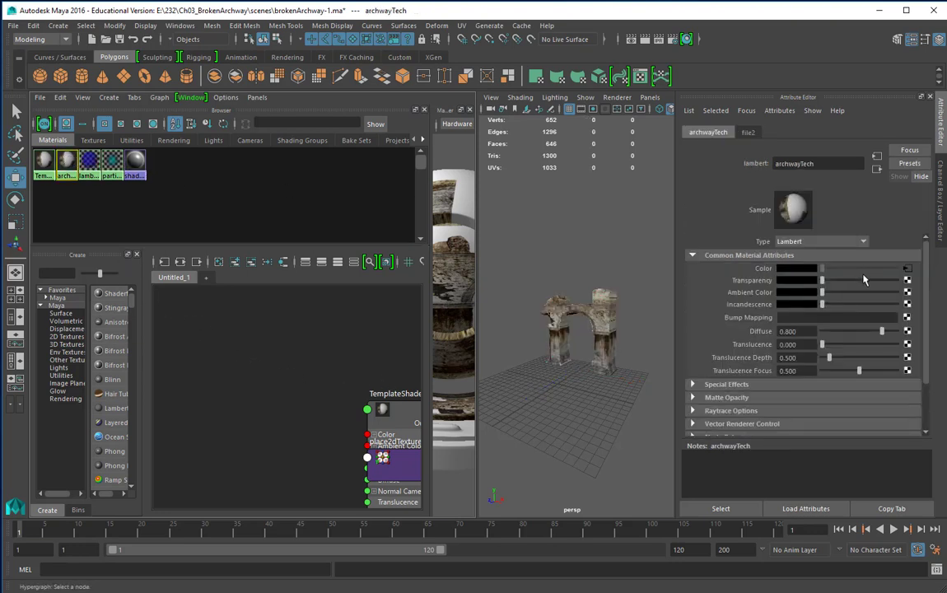
{"action": "left_click", "coordinate": [908, 317]}
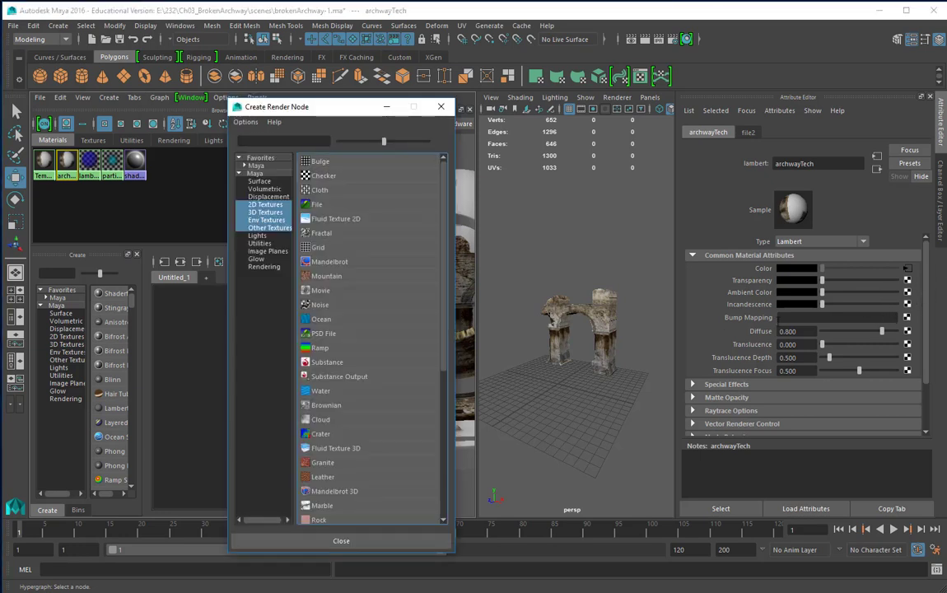
{"action": "left_click", "coordinate": [307, 208]}
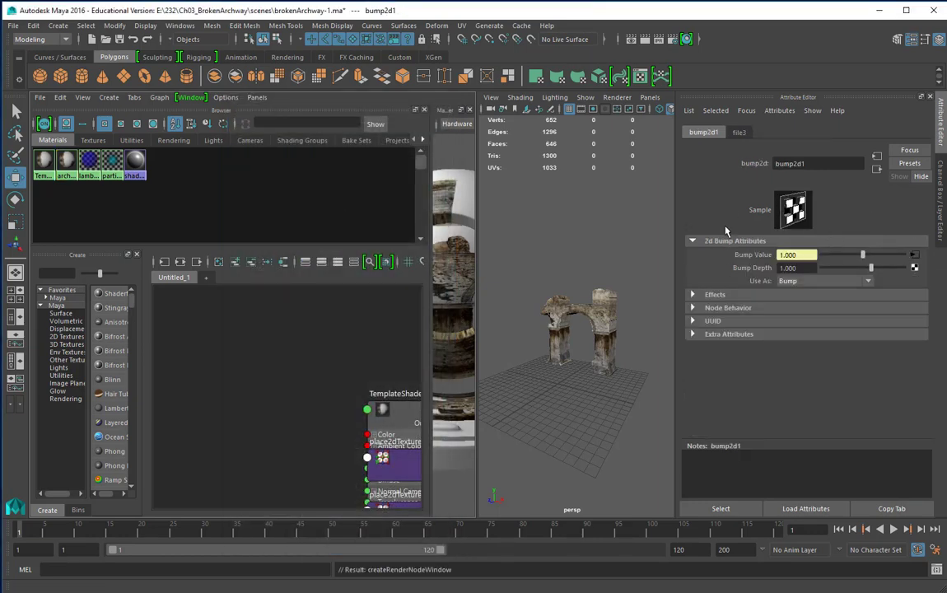
Load brokenArch_BumpMap.tif as the image of the new bump file texture
{"action": "left_click", "coordinate": [738, 133]}
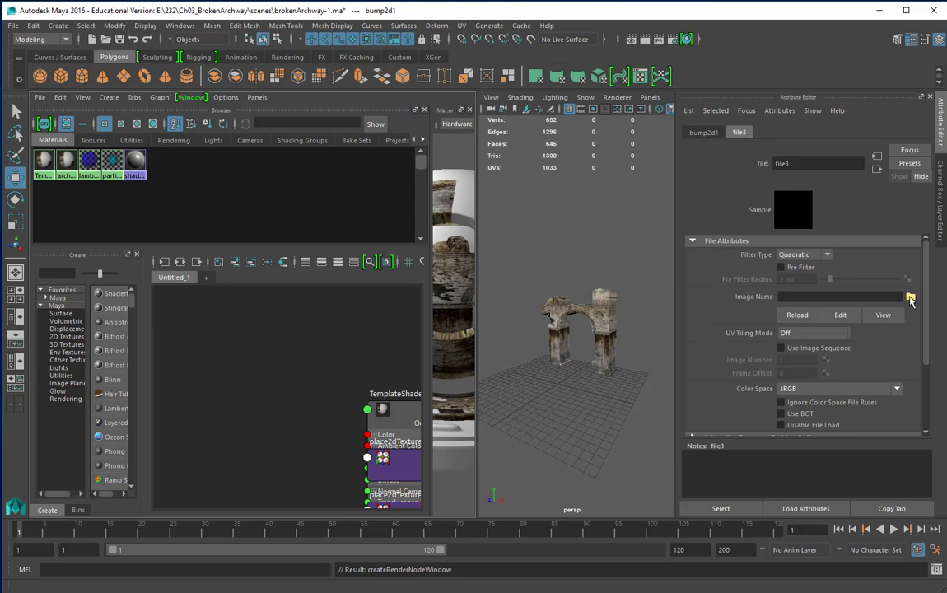
{"action": "left_click", "coordinate": [910, 298]}
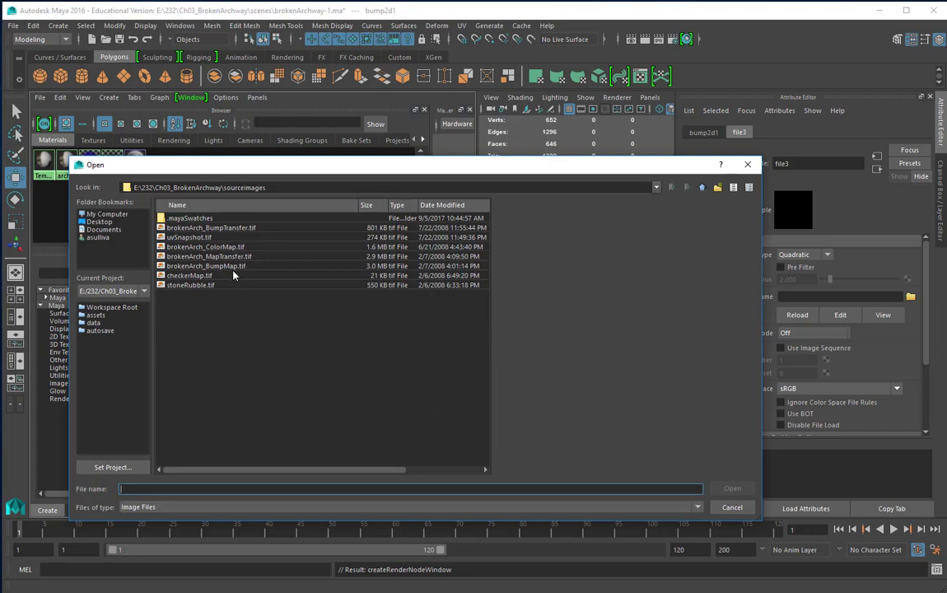
{"action": "left_click", "coordinate": [206, 265]}
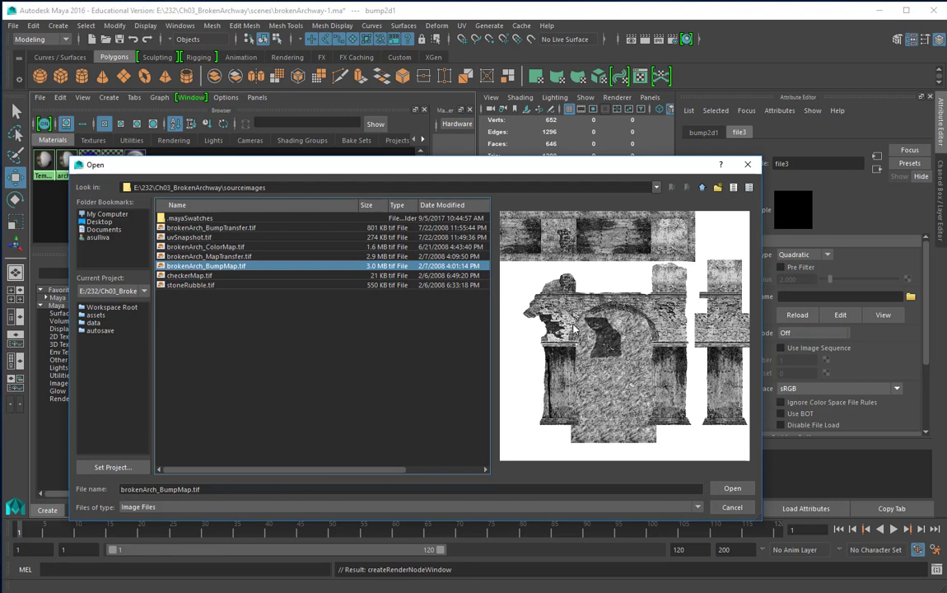
{"action": "left_click", "coordinate": [741, 494]}
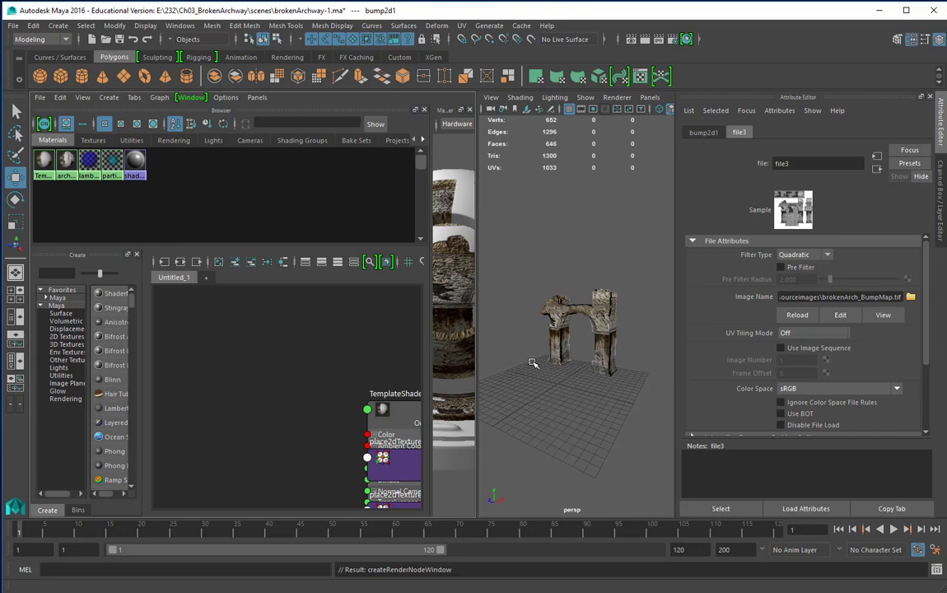
Render a closer, more frontal view of the bump-mapped arch, keep the image and move the render window out of the way
{"action": "left_click_drag", "start_coordinate": [534, 358], "coordinate": [592, 359], "text": "alt"}
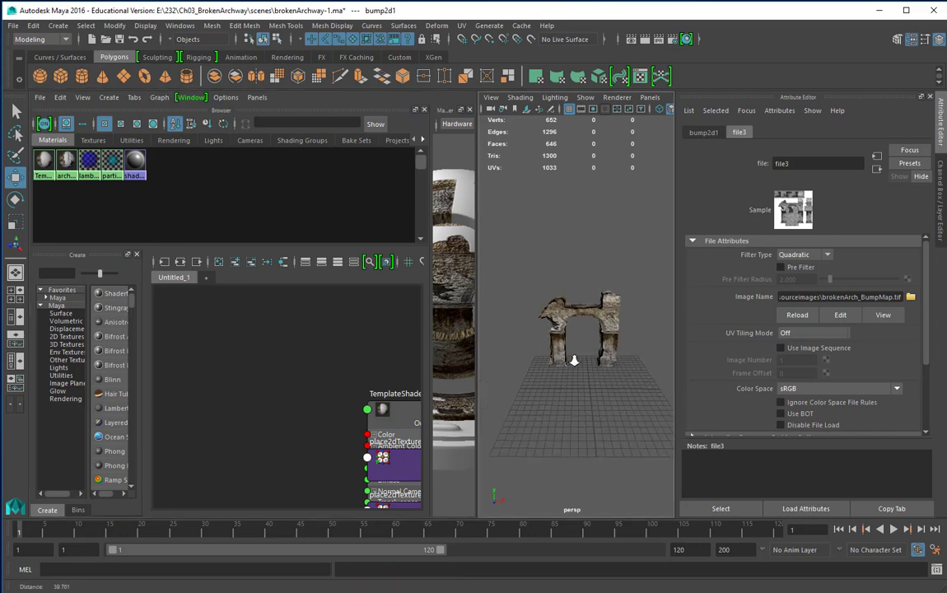
{"action": "right_click_drag", "start_coordinate": [573, 359], "coordinate": [629, 353], "text": "alt"}
{"action": "right_click_drag", "start_coordinate": [632, 349], "coordinate": [638, 348], "text": "alt"}
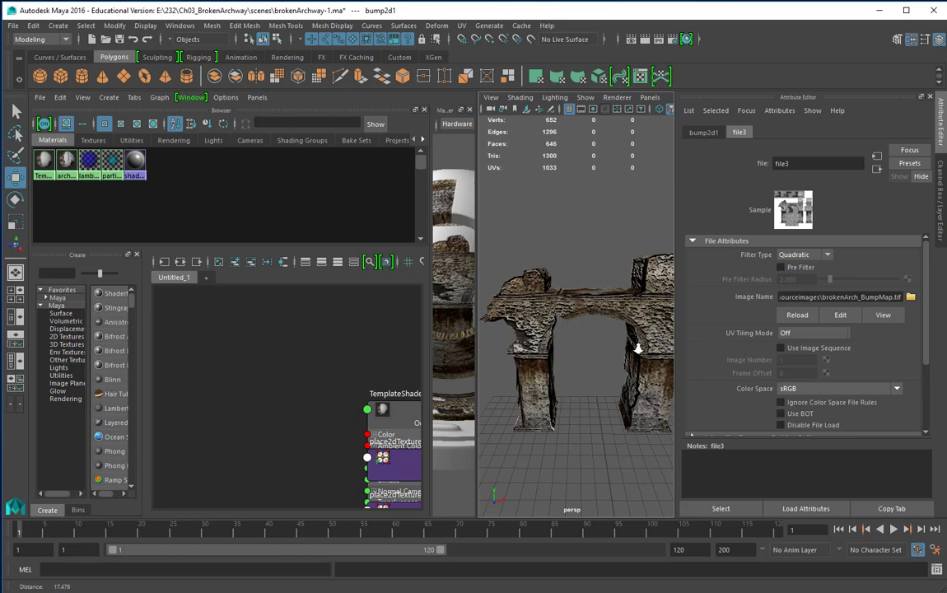
{"action": "left_click_drag", "start_coordinate": [576, 317], "coordinate": [613, 333], "text": "alt"}
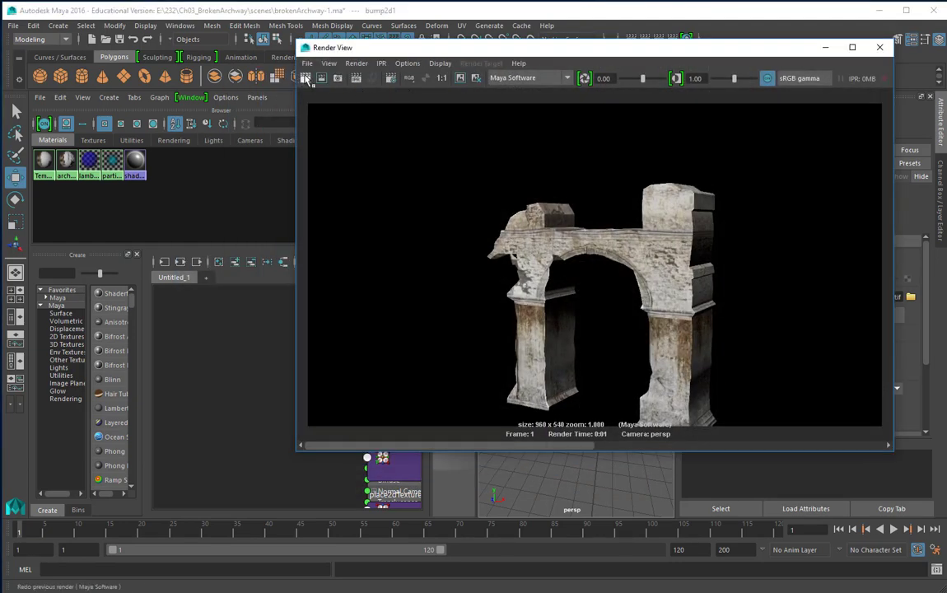
{"action": "left_click", "coordinate": [305, 79]}
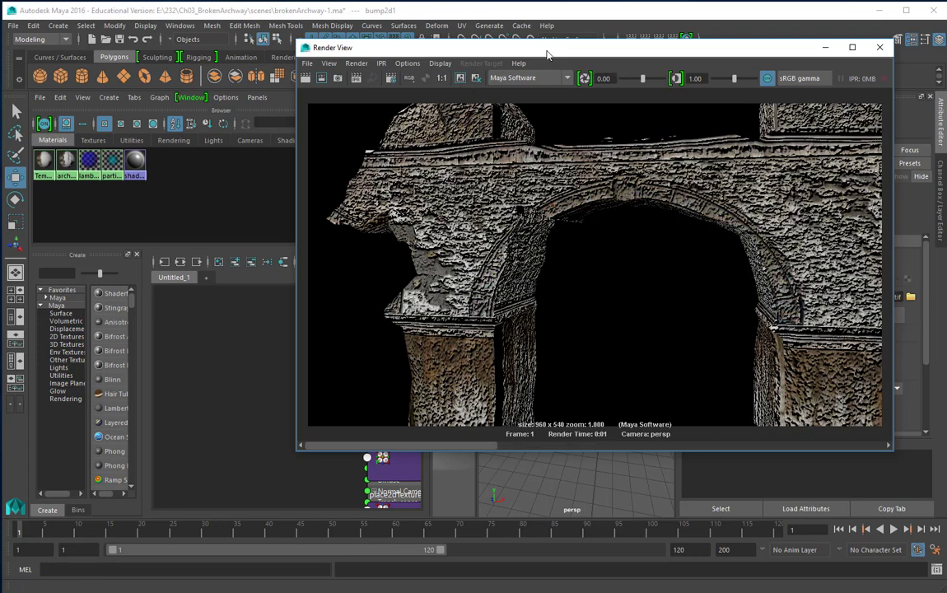
{"action": "left_click_drag", "start_coordinate": [621, 56], "coordinate": [601, 573]}
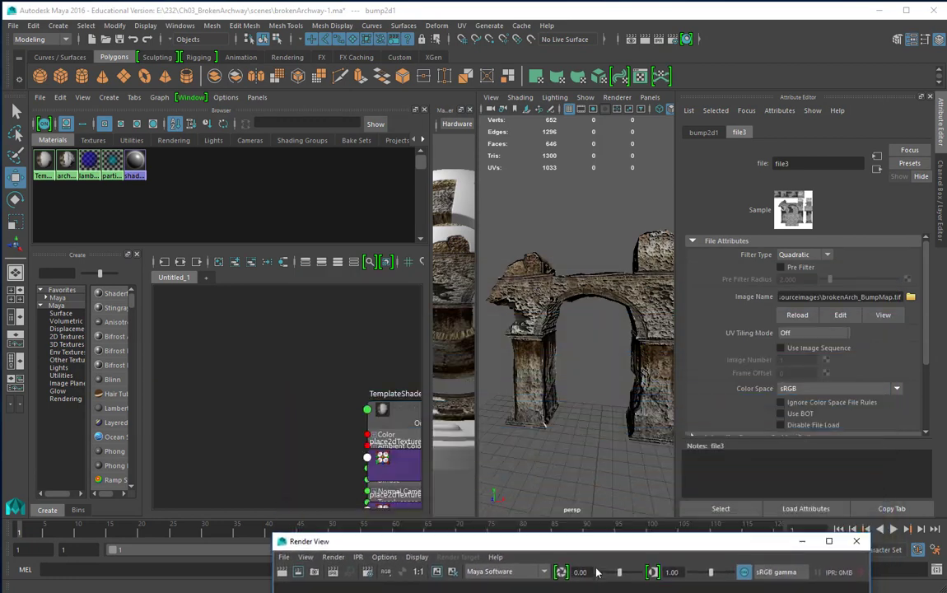
Enlarge the perspective view to frame the archway and lower the bump node's Bump Depth to 0.407
{"action": "left_click", "coordinate": [705, 133]}
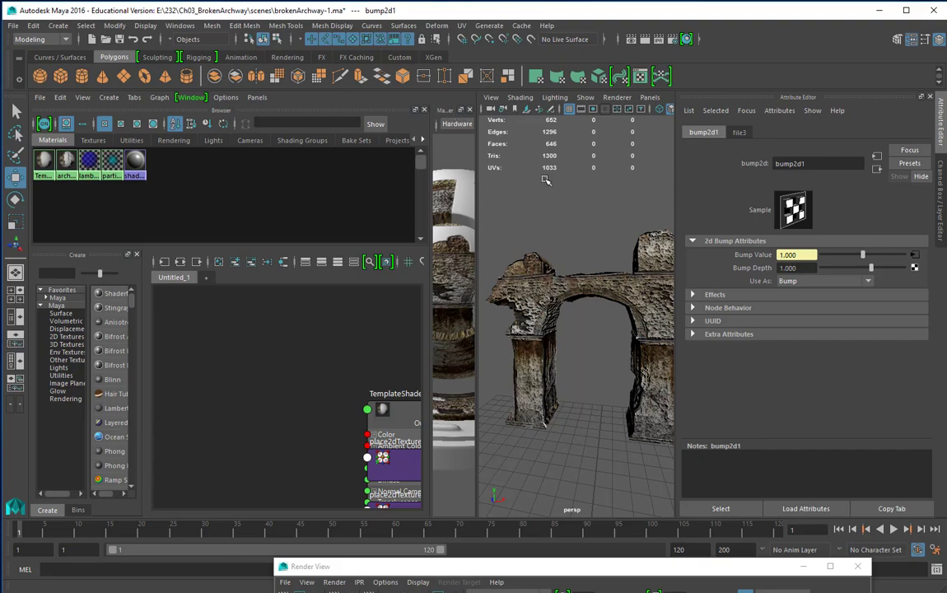
{"action": "key", "text": "space"}
{"action": "key", "text": "f"}
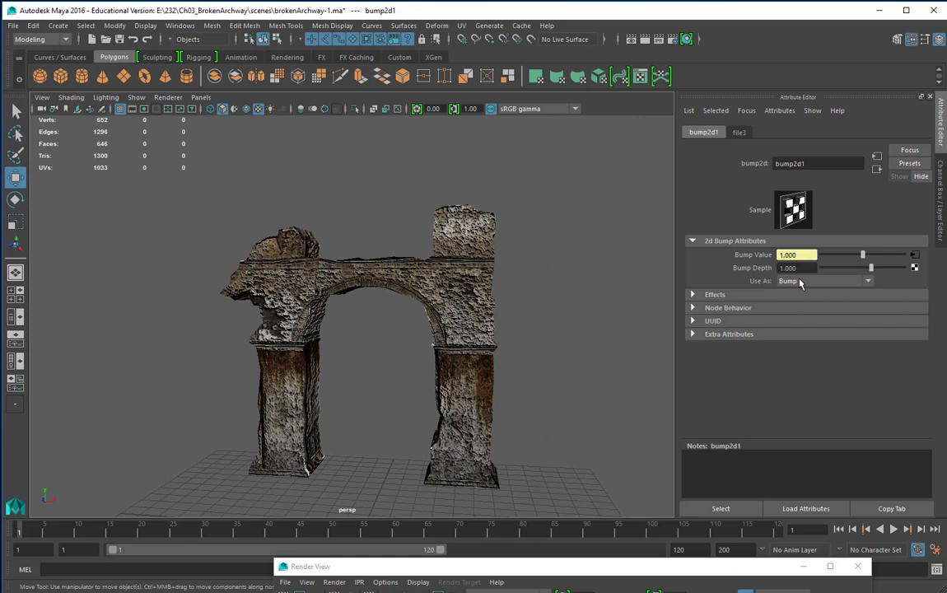
{"action": "left_click_drag", "start_coordinate": [873, 269], "coordinate": [865, 269]}
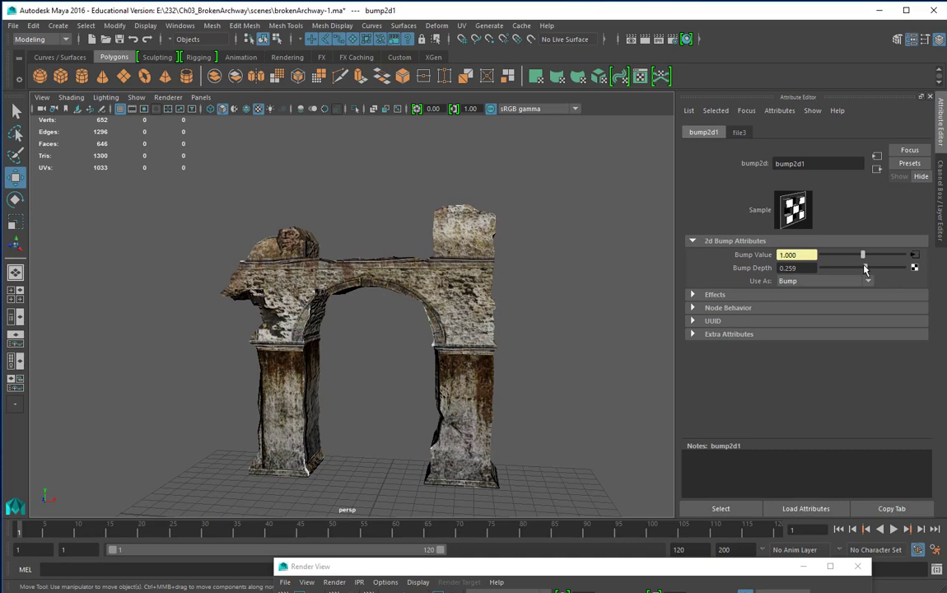
{"action": "left_click_drag", "start_coordinate": [865, 269], "coordinate": [867, 268]}
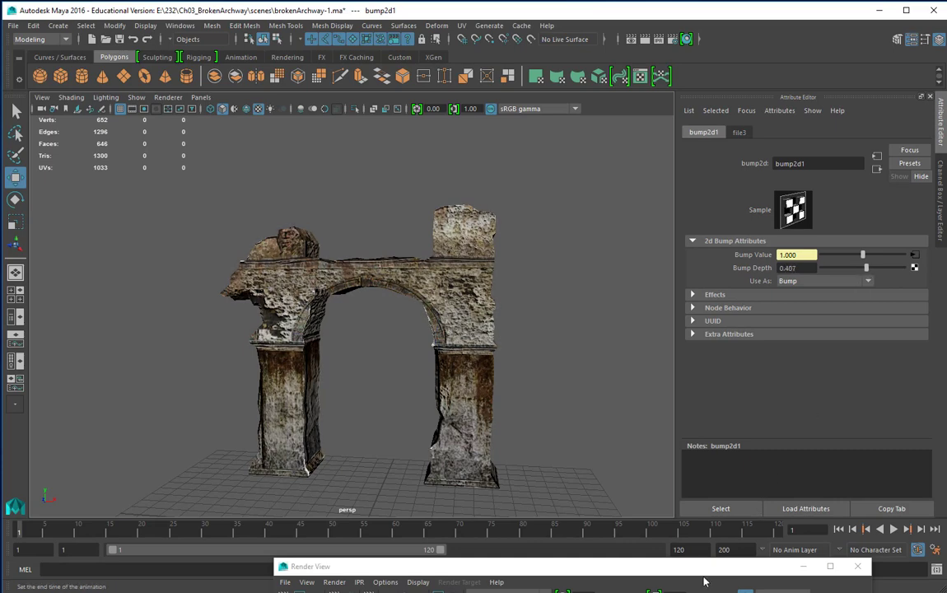
Bring back the render window, re-render the whole archway with the reduced bump depth and keep the image
{"action": "left_click_drag", "start_coordinate": [676, 566], "coordinate": [734, 108]}
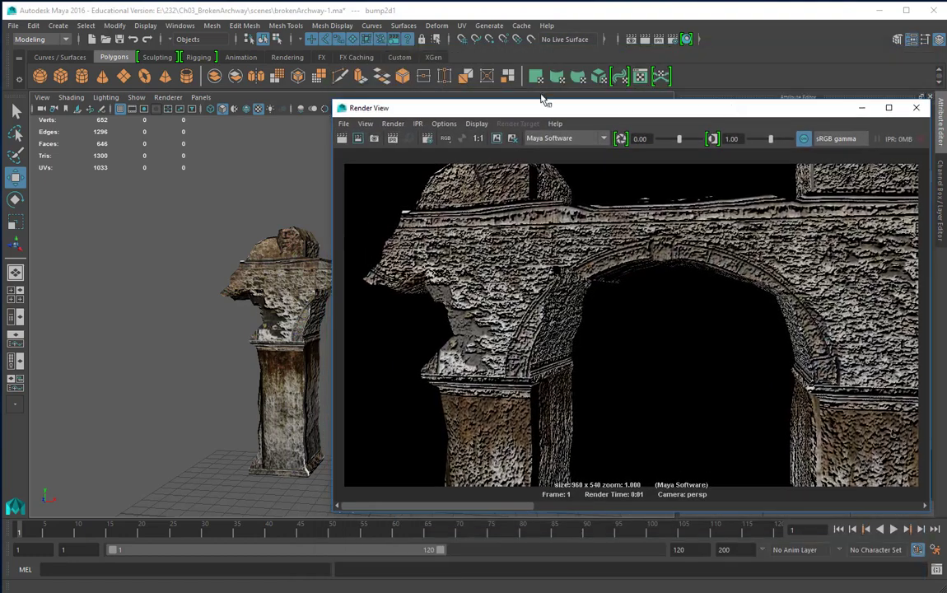
{"action": "left_click", "coordinate": [342, 140]}
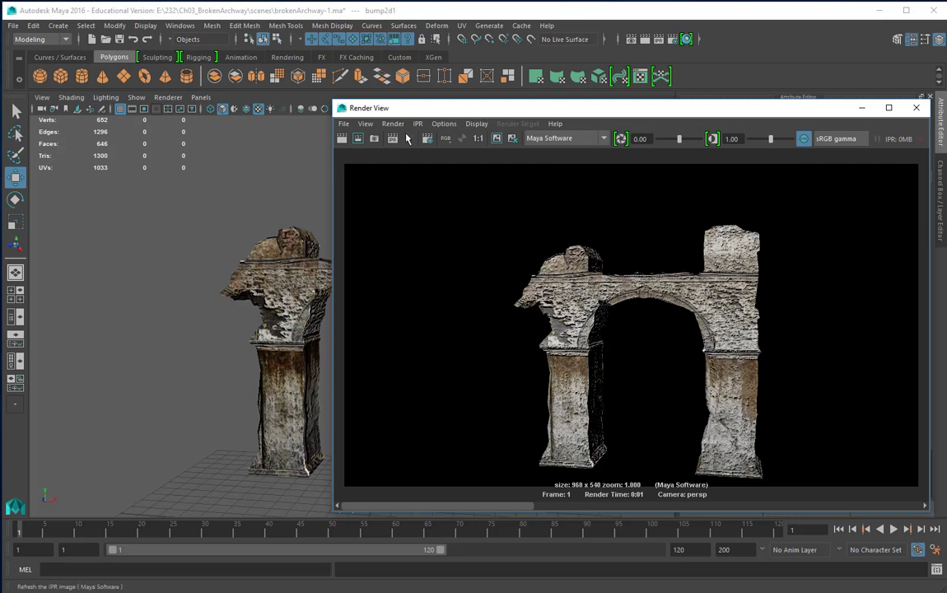
{"action": "left_click", "coordinate": [497, 138]}
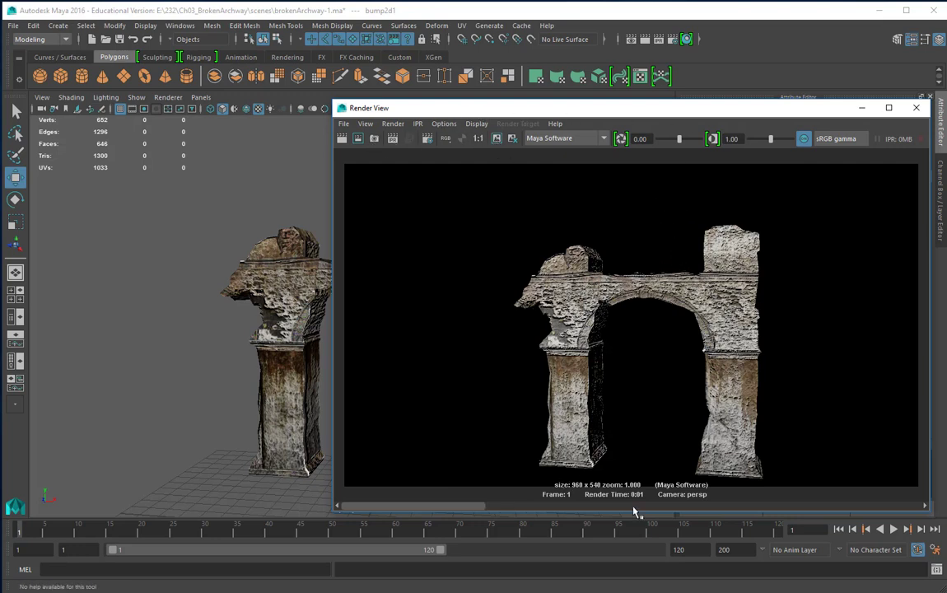
Compare the kept renders without bump, with full bump and with reduced bump, and move the render window aside
{"action": "left_click", "coordinate": [779, 508]}
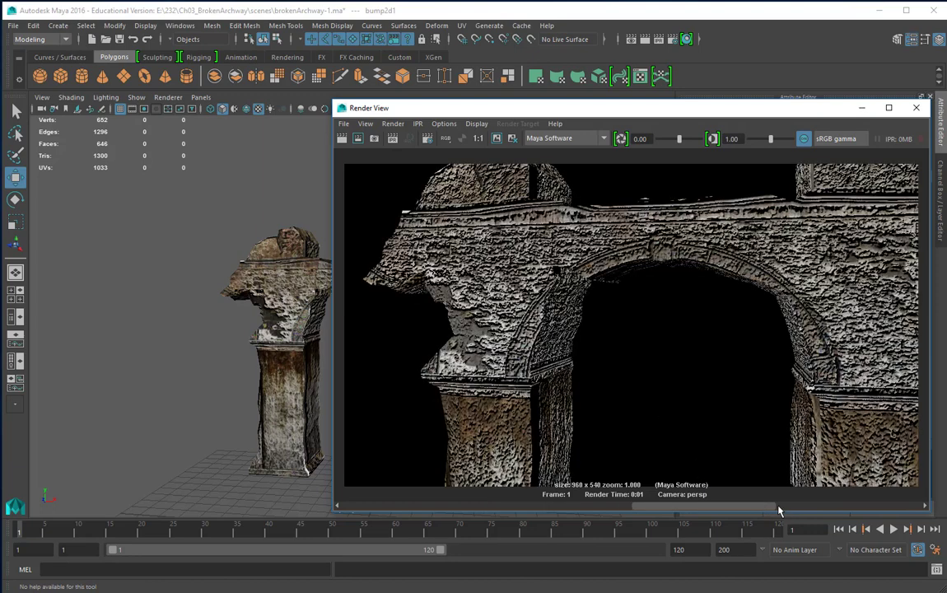
{"action": "left_click", "coordinate": [844, 508]}
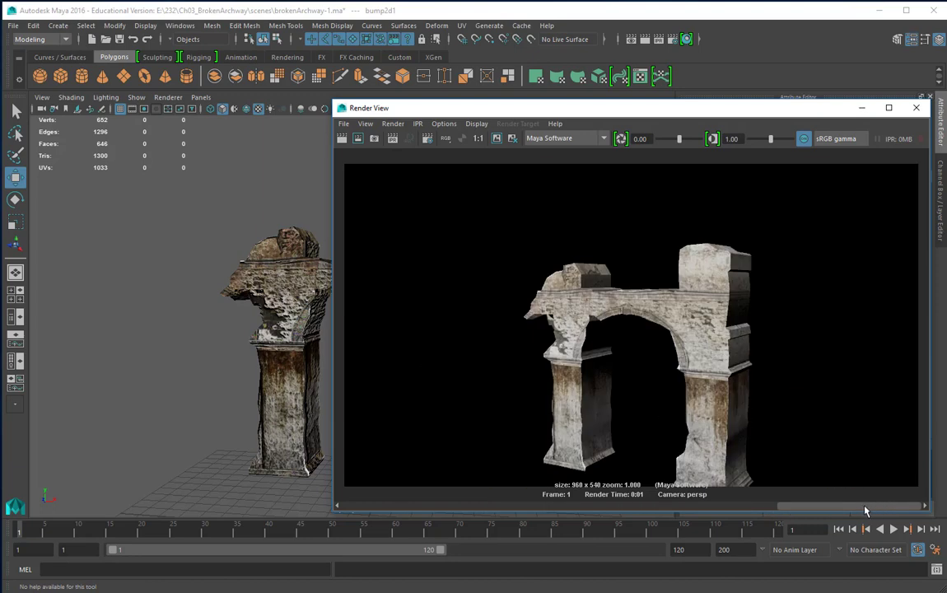
{"action": "left_click", "coordinate": [760, 508]}
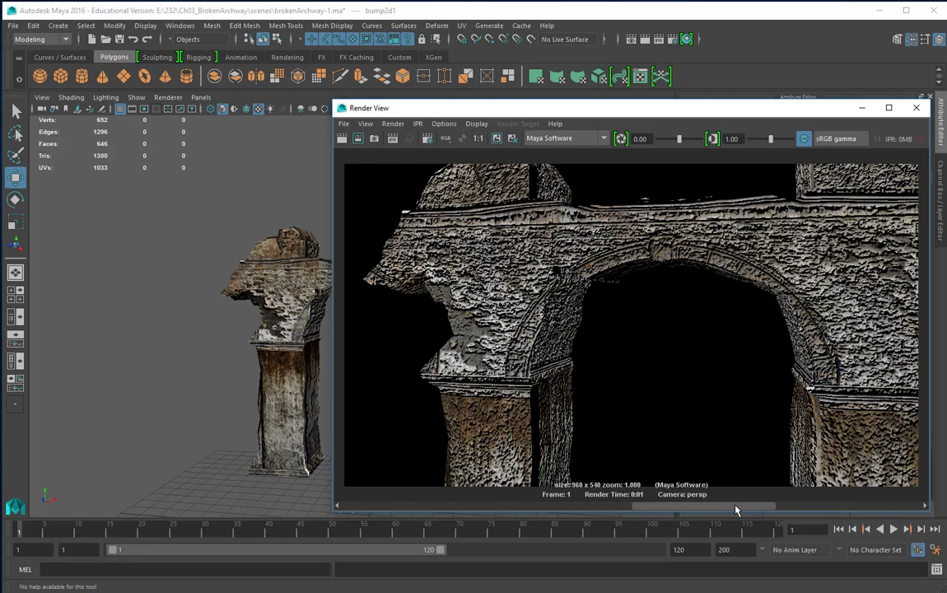
{"action": "left_click", "coordinate": [609, 505]}
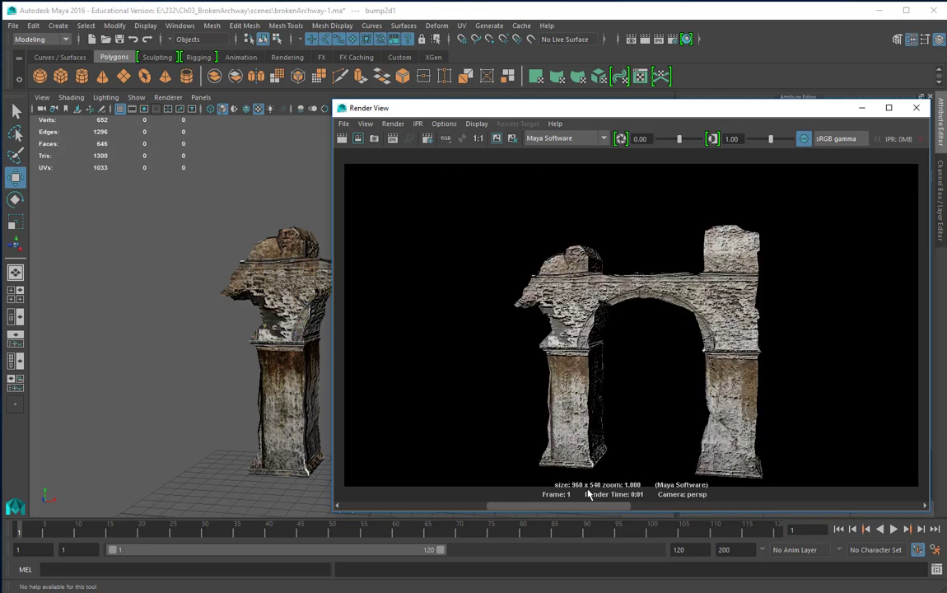
{"action": "left_click", "coordinate": [498, 504]}
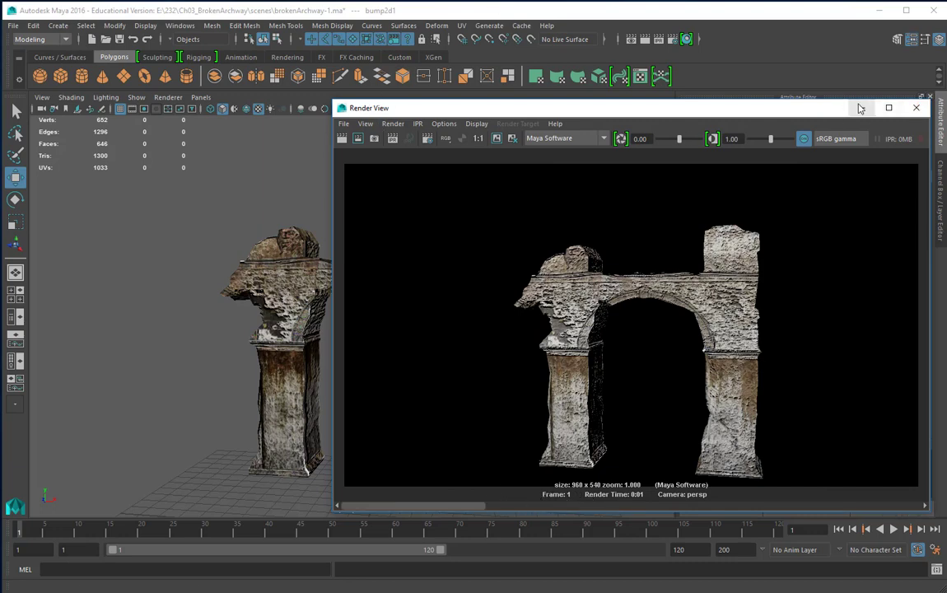
{"action": "left_click_drag", "start_coordinate": [810, 105], "coordinate": [789, 553]}
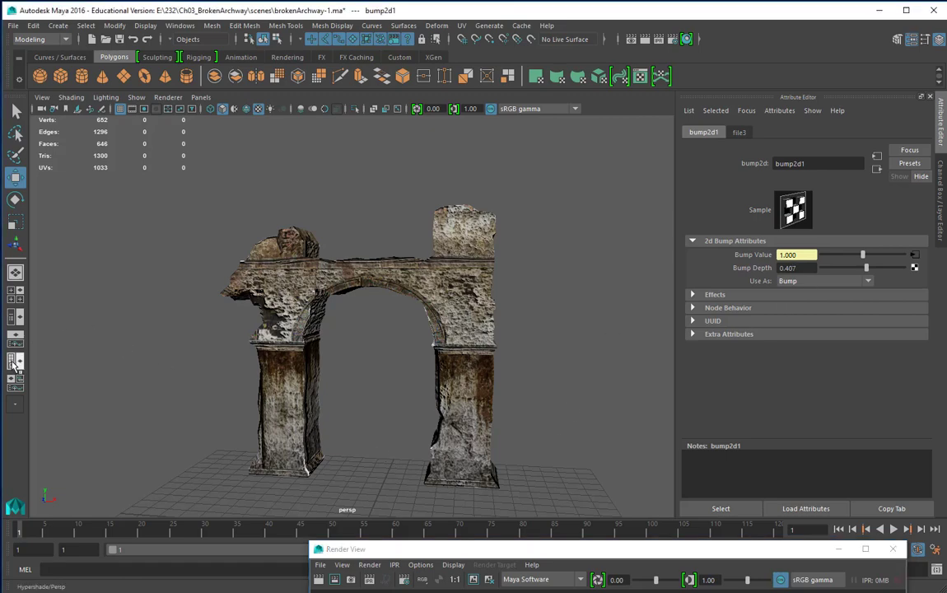
Switch to the Hypershade/Persp layout, select the archwayTech material and review its bump map file node and bump2d1 settings
{"action": "left_click", "coordinate": [16, 327]}
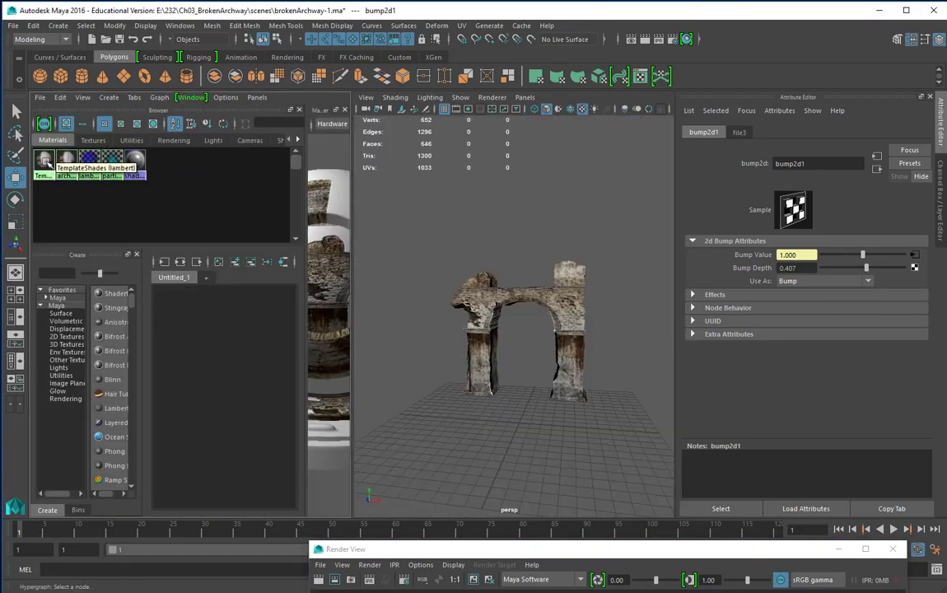
{"action": "left_click", "coordinate": [66, 160]}
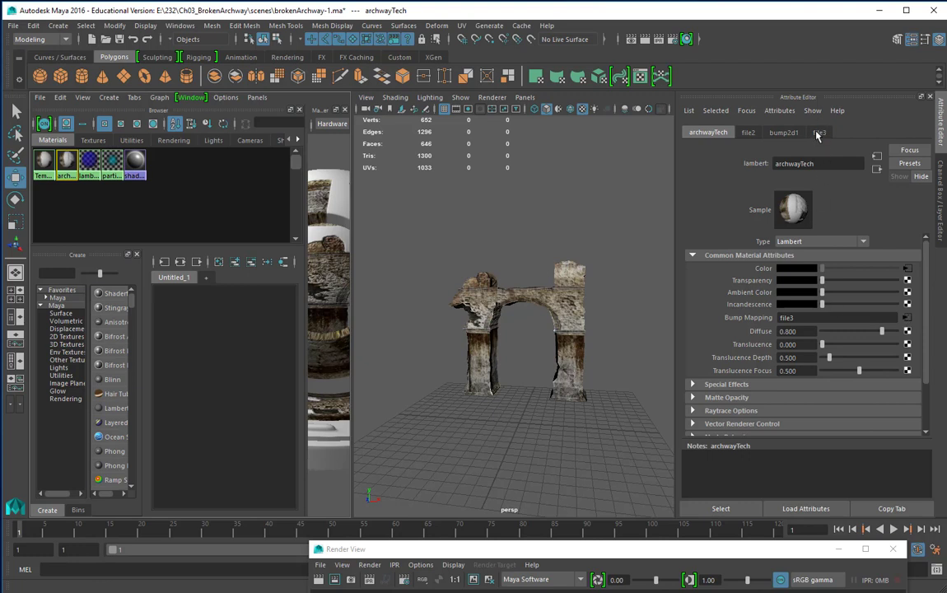
{"action": "left_click", "coordinate": [819, 132]}
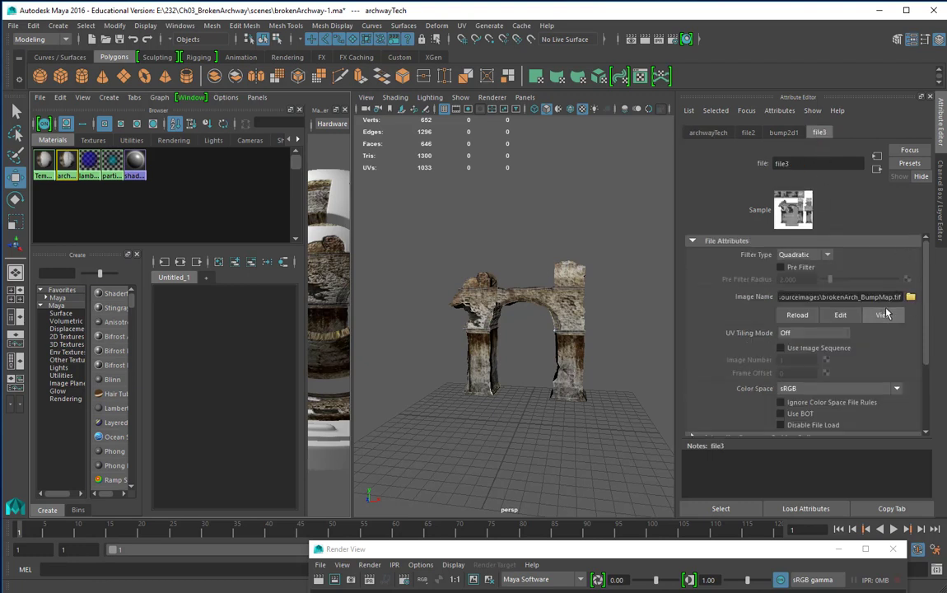
{"action": "left_click", "coordinate": [783, 133]}
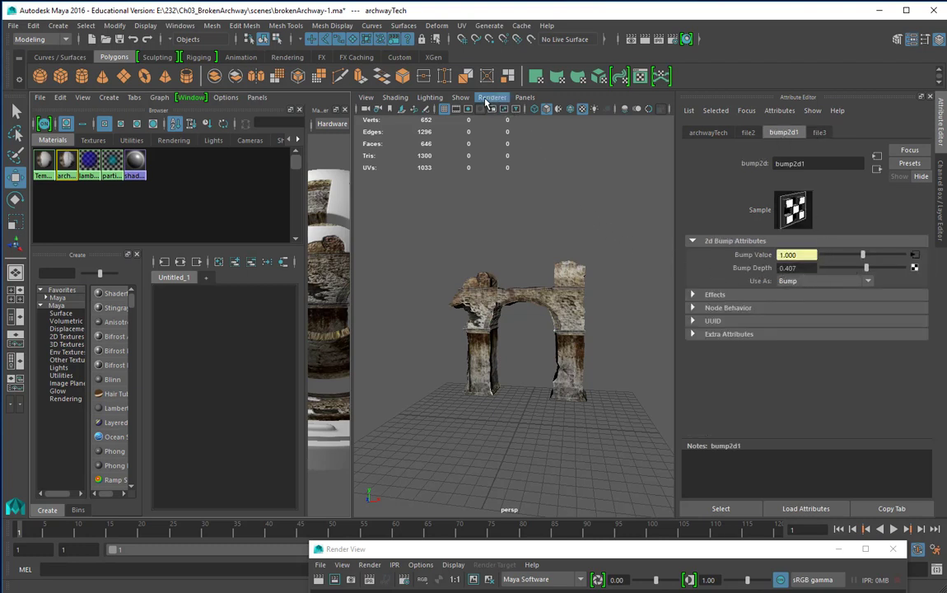
{"action": "left_click", "coordinate": [463, 97]}
{"action": "mouse_move", "coordinate": [486, 101]}
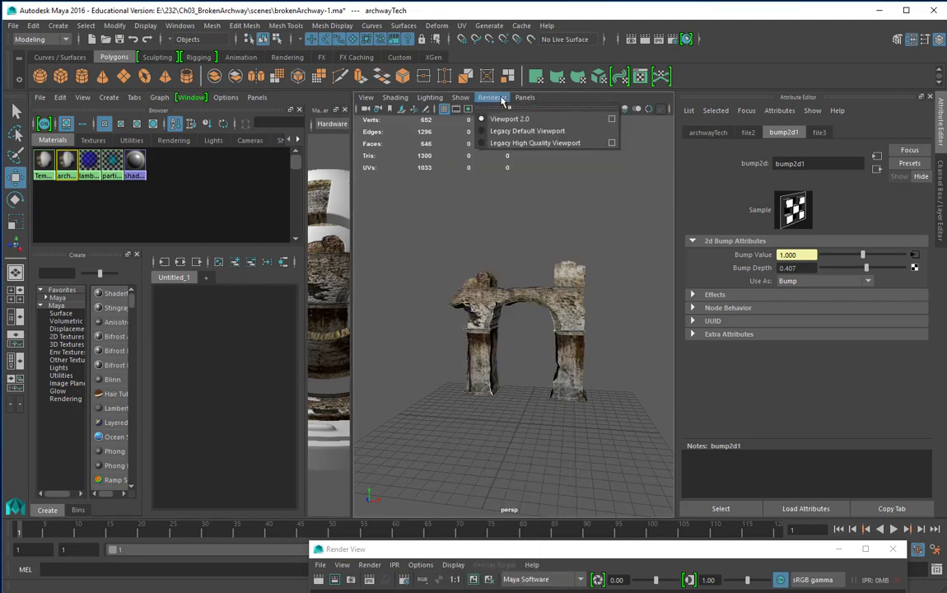
{"action": "left_click", "coordinate": [606, 311]}
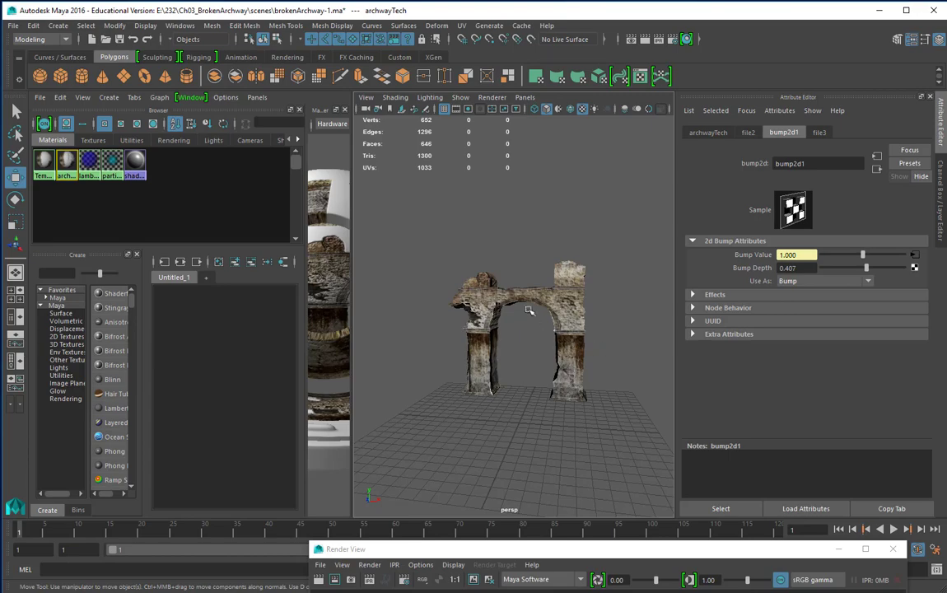